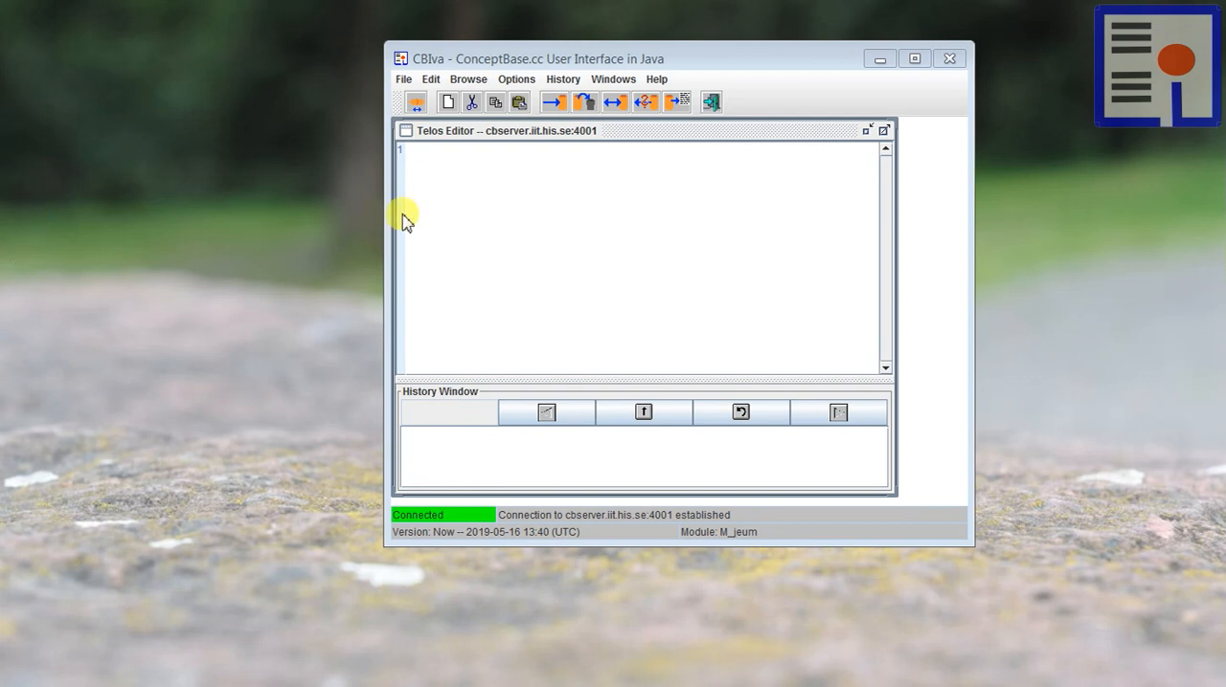
# Step: Paste the Unit class definition with attribute pushes: Unit into the Telos Editor and set the text size to Large
pyautogui.click(489, 203)
pyautogui.write('Class Unit with   attribute     pushes: Unit end')
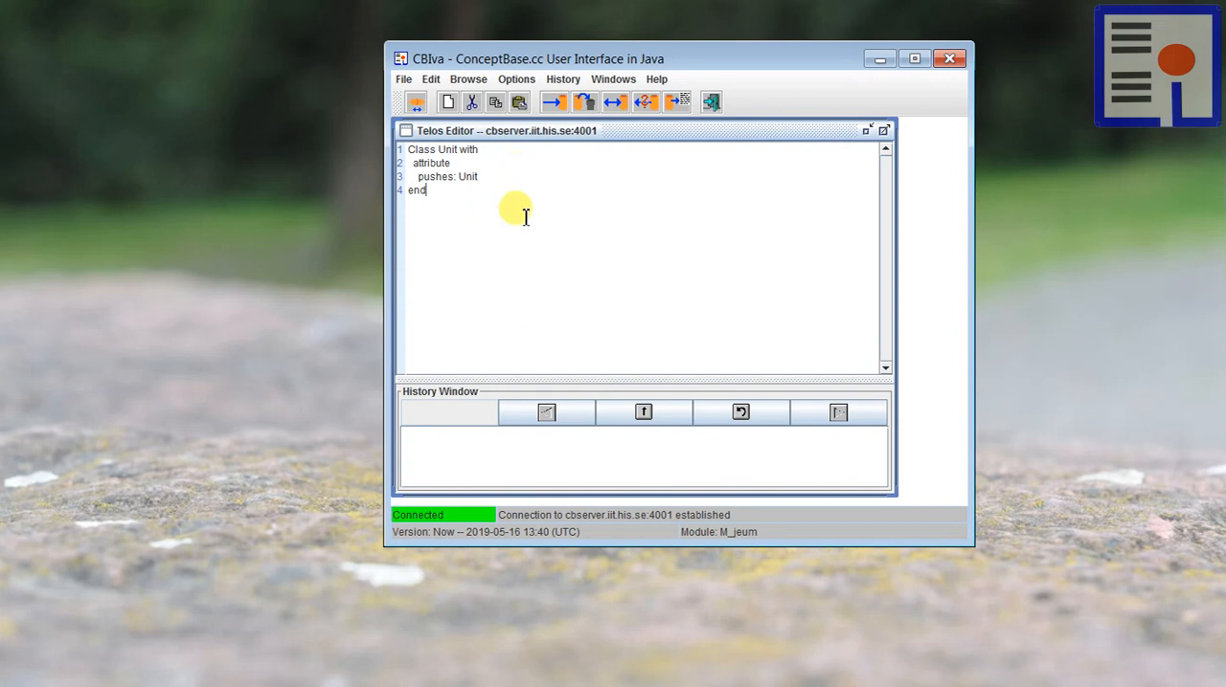
pyautogui.rightClick(530, 235)
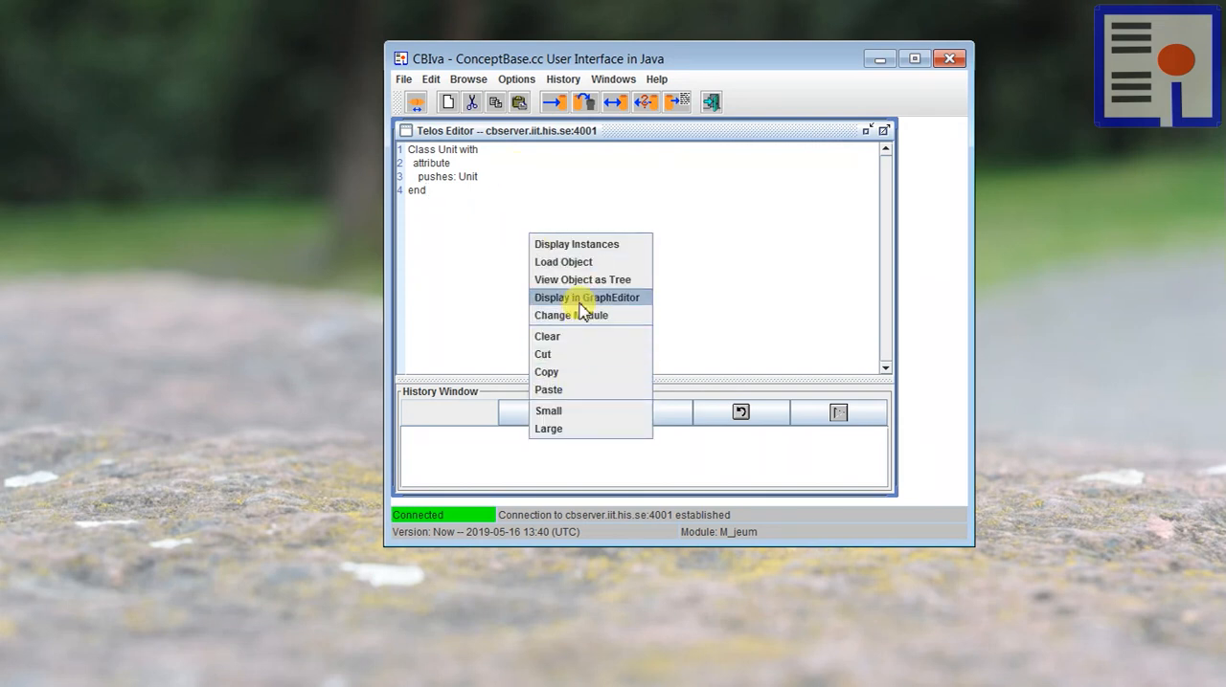
pyautogui.click(572, 429)
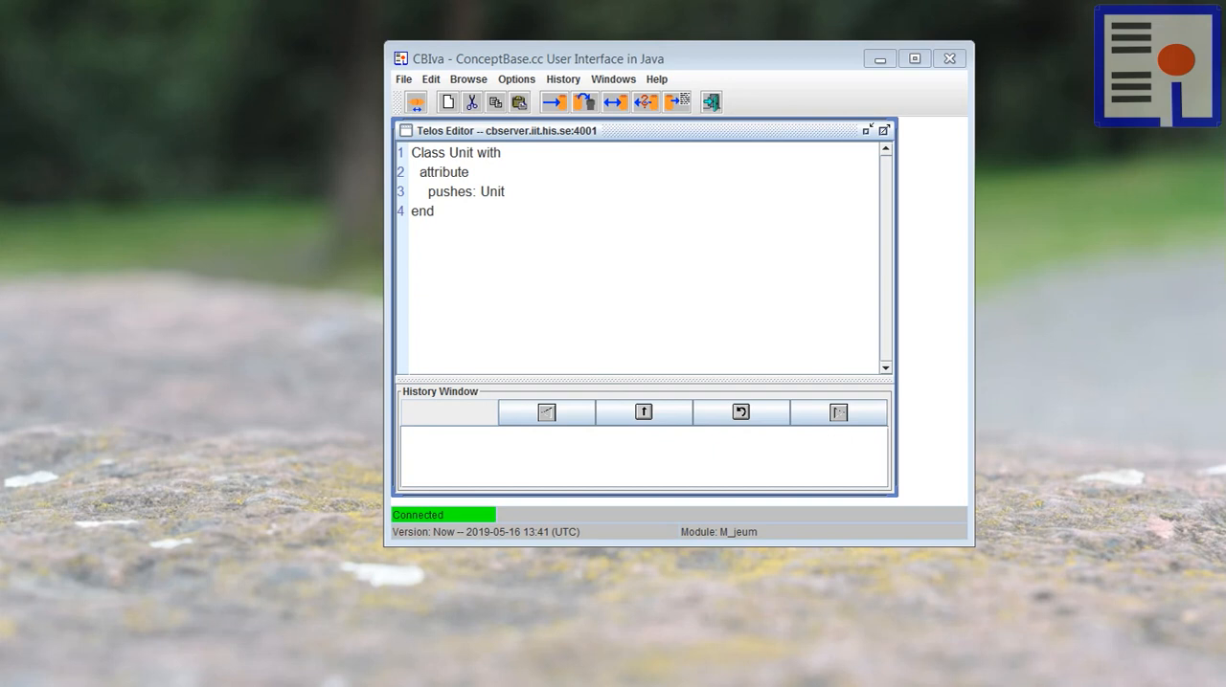
# Step: Replace the class definition with the pasted example frames for the Unit instances, starting with o1 in Unit
pyautogui.moveTo(424, 224); pyautogui.dragTo(375, 122)
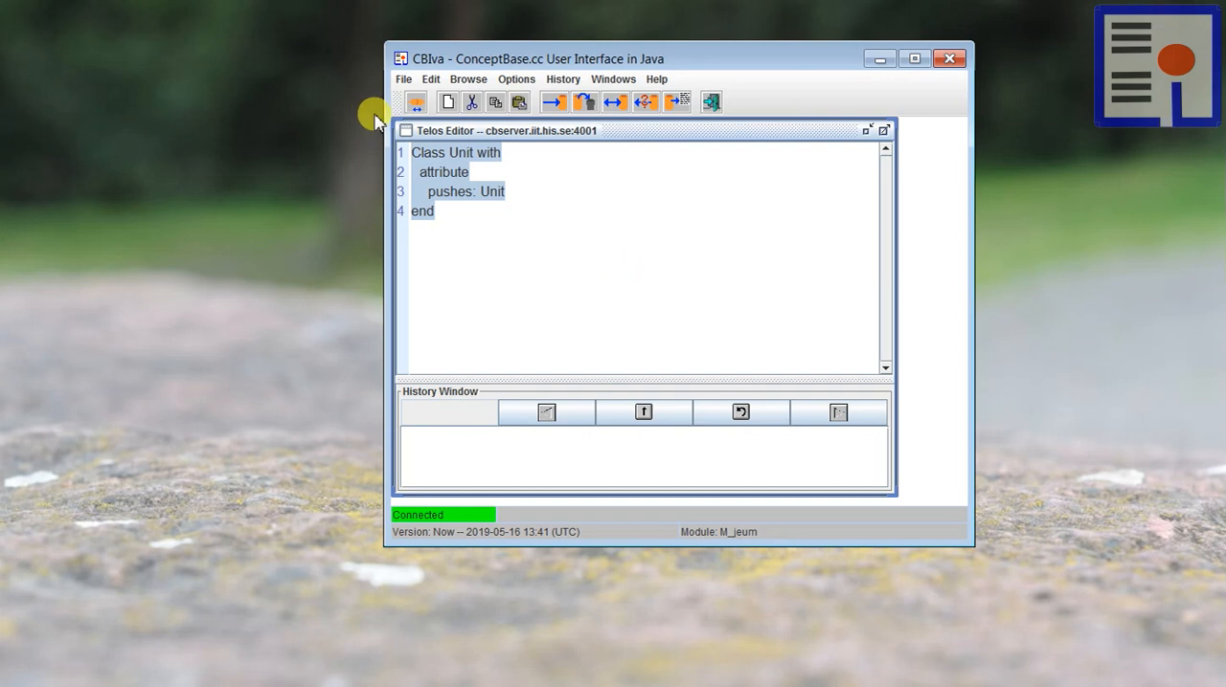
pyautogui.hotkey('ctrl', 'v')
pyautogui.scroll(15, 594, 331)
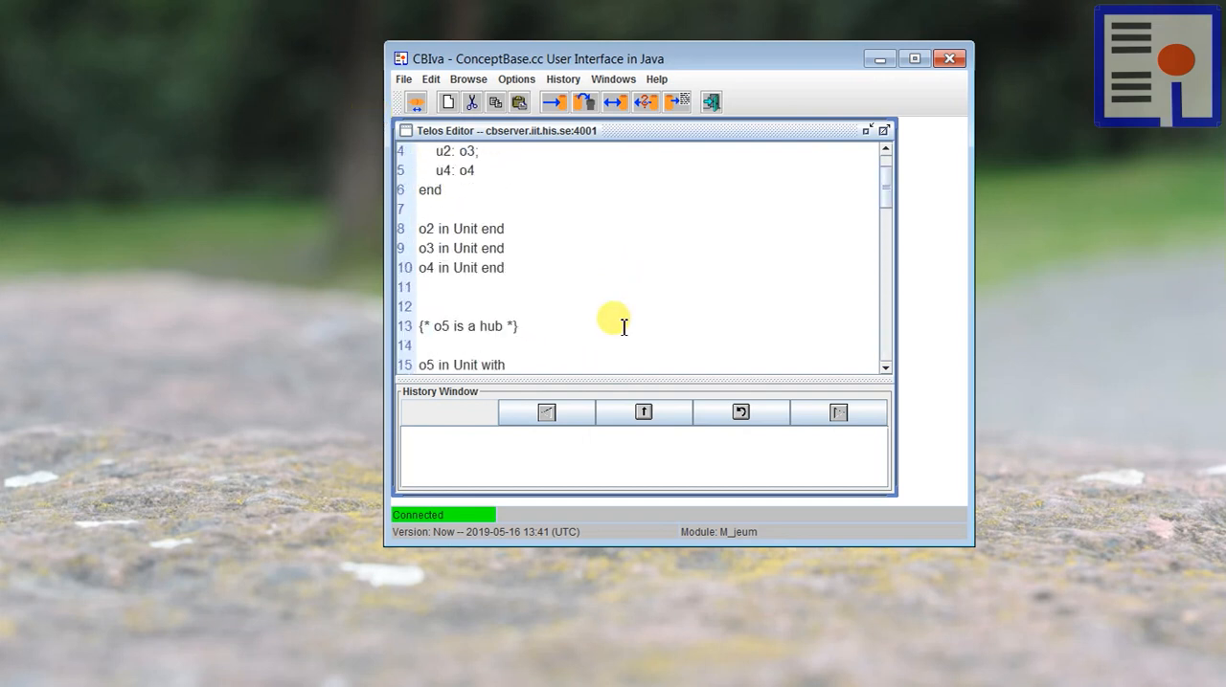
pyautogui.scroll(1, 620, 323)
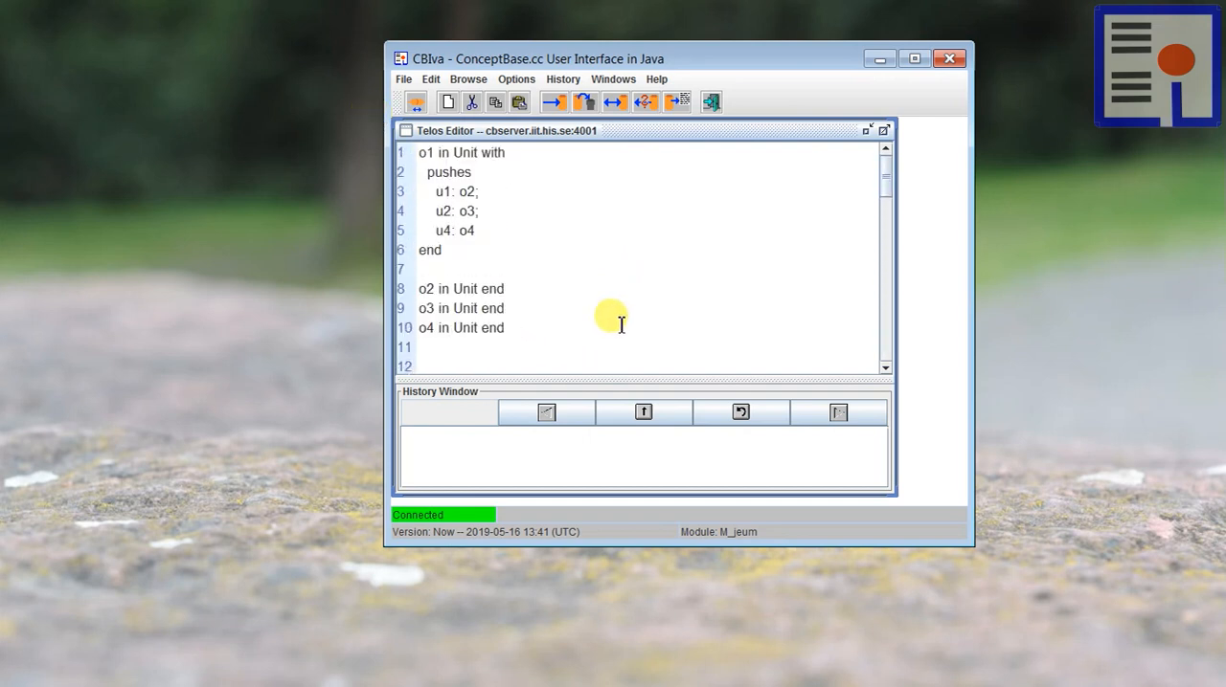
# Step: Examine which units o1, the hub o5 and o9 push to in the example frames
pyautogui.doubleClick(424, 154)
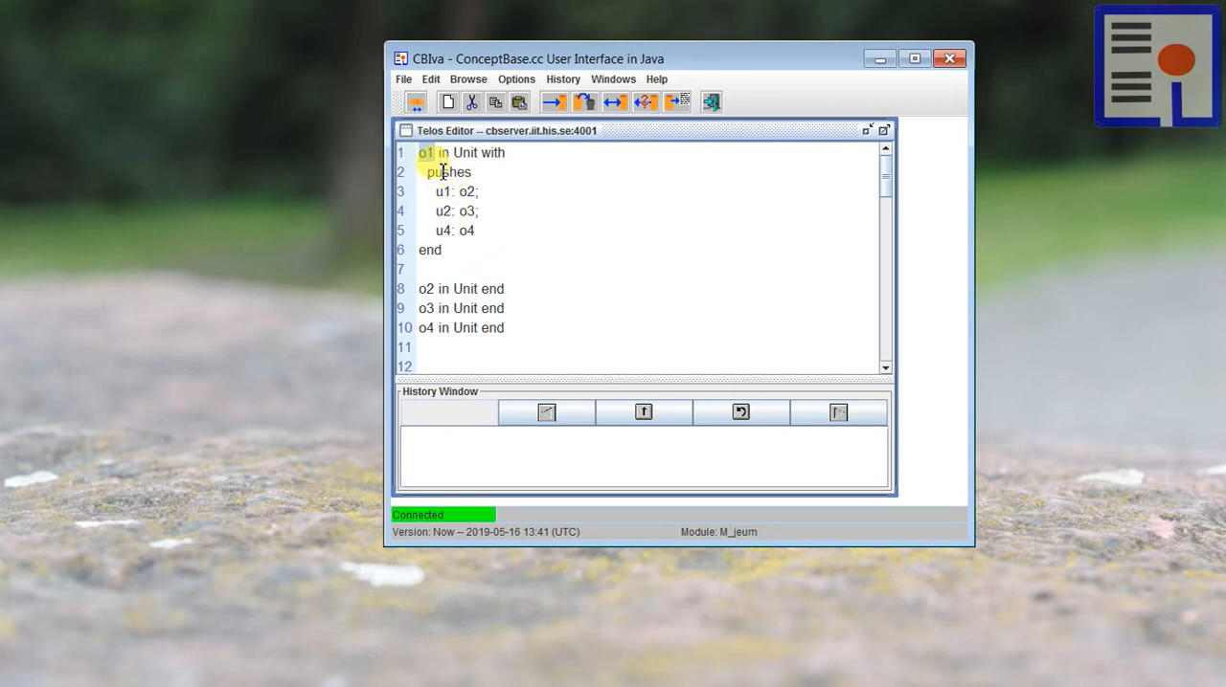
pyautogui.doubleClick(465, 192)
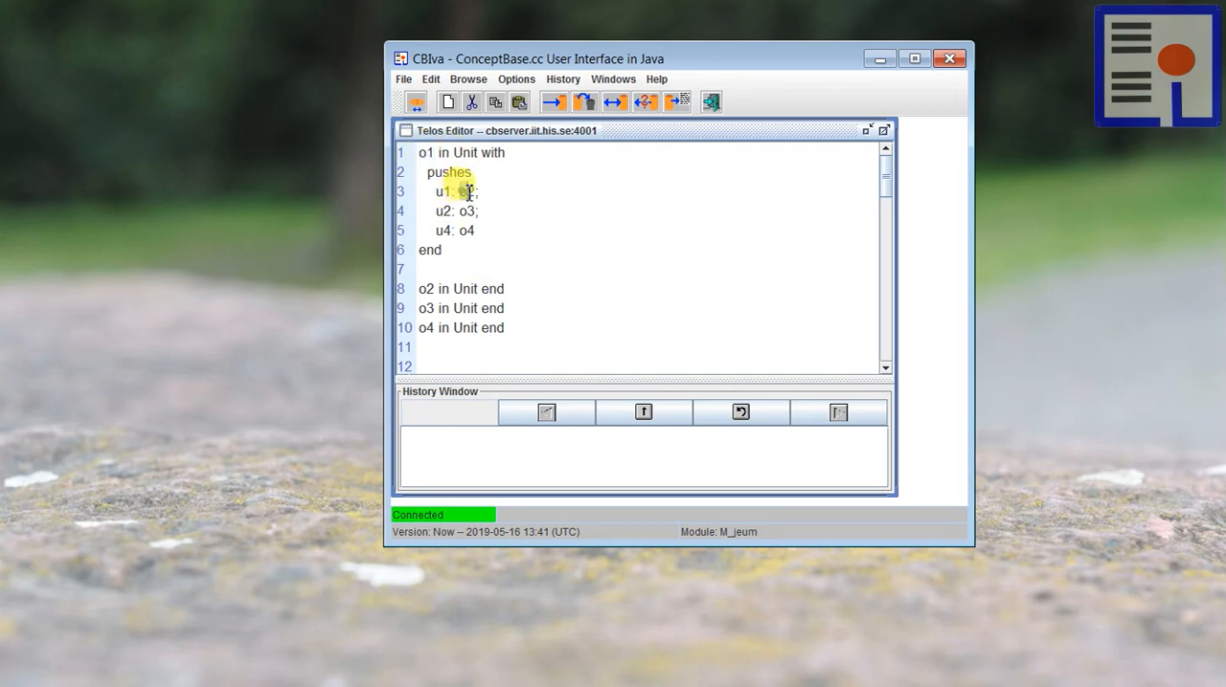
pyautogui.doubleClick(465, 212)
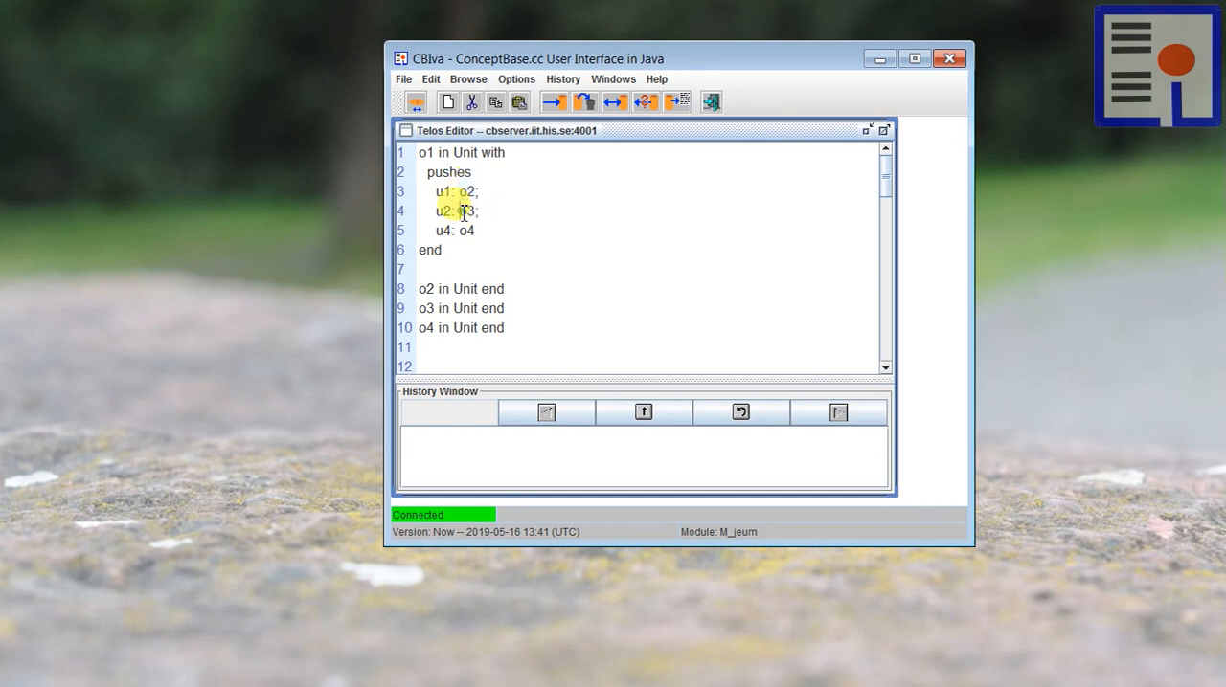
pyautogui.moveTo(462, 231); pyautogui.dragTo(478, 231)
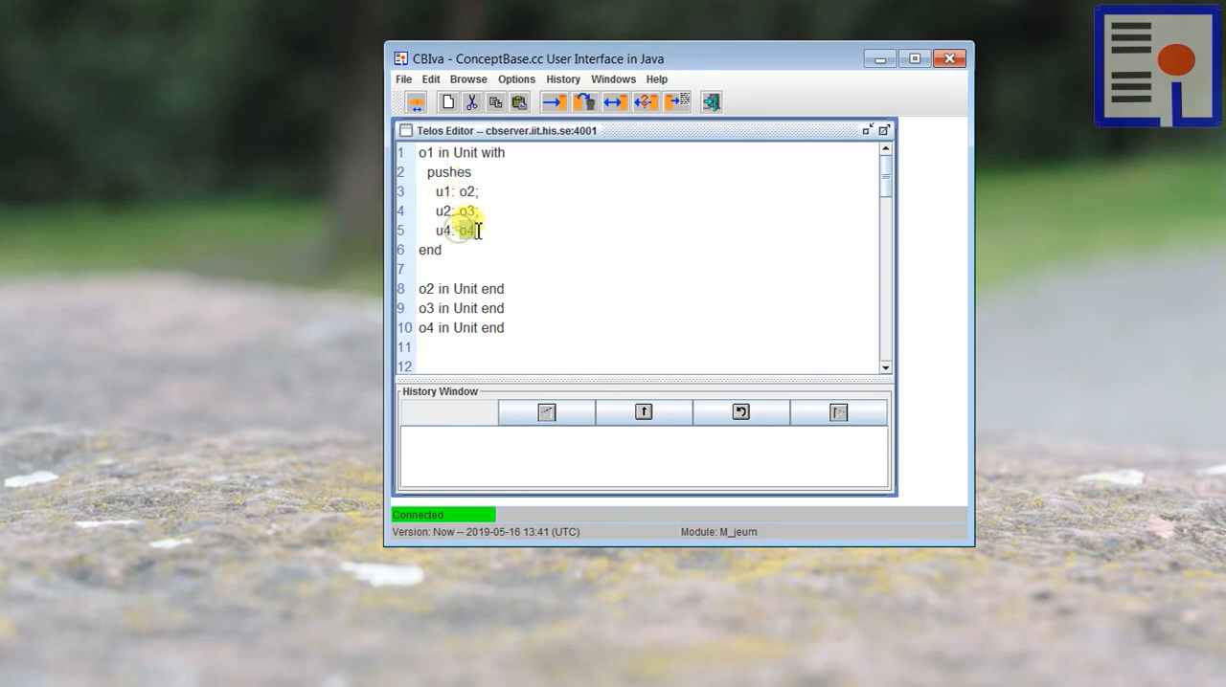
pyautogui.click(554, 245)
pyautogui.scroll(-1, 450, 273)
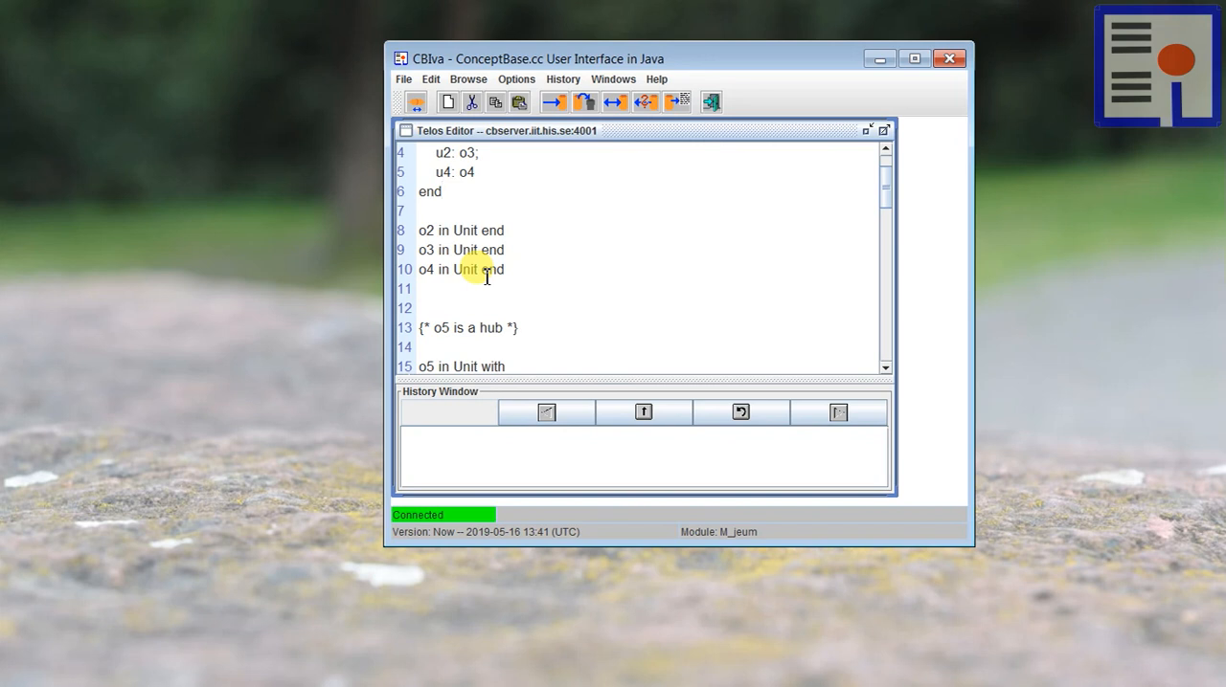
pyautogui.scroll(-2, 567, 264)
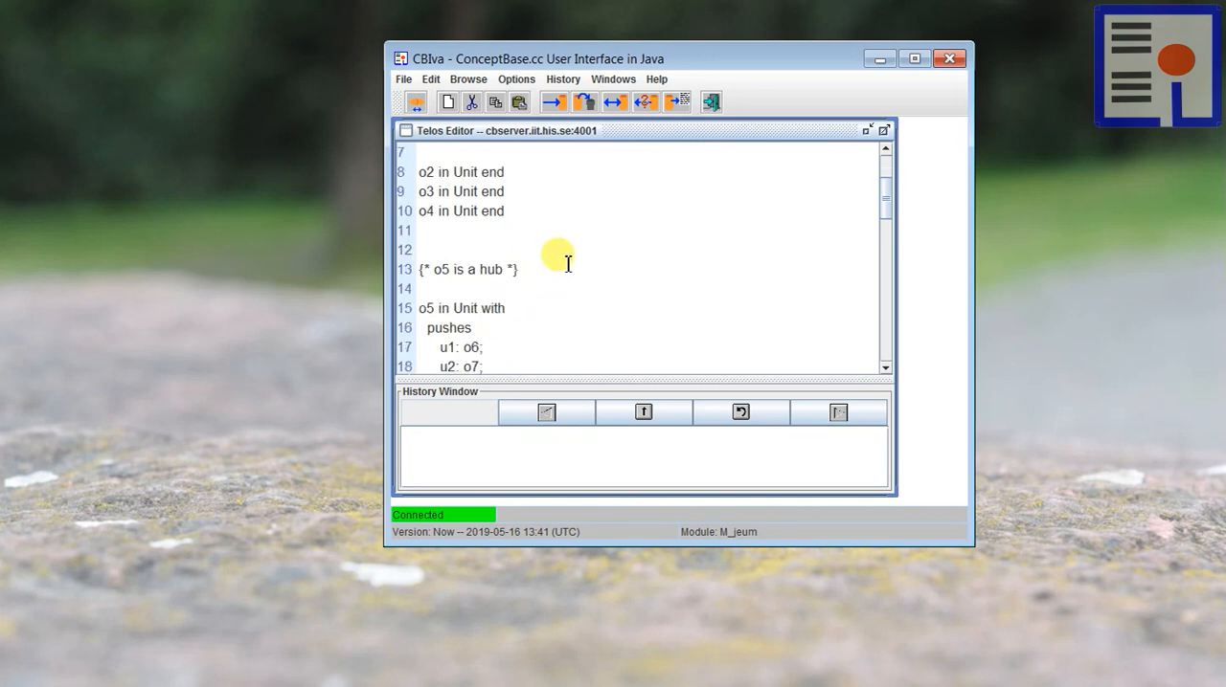
pyautogui.scroll(-1, 431, 256)
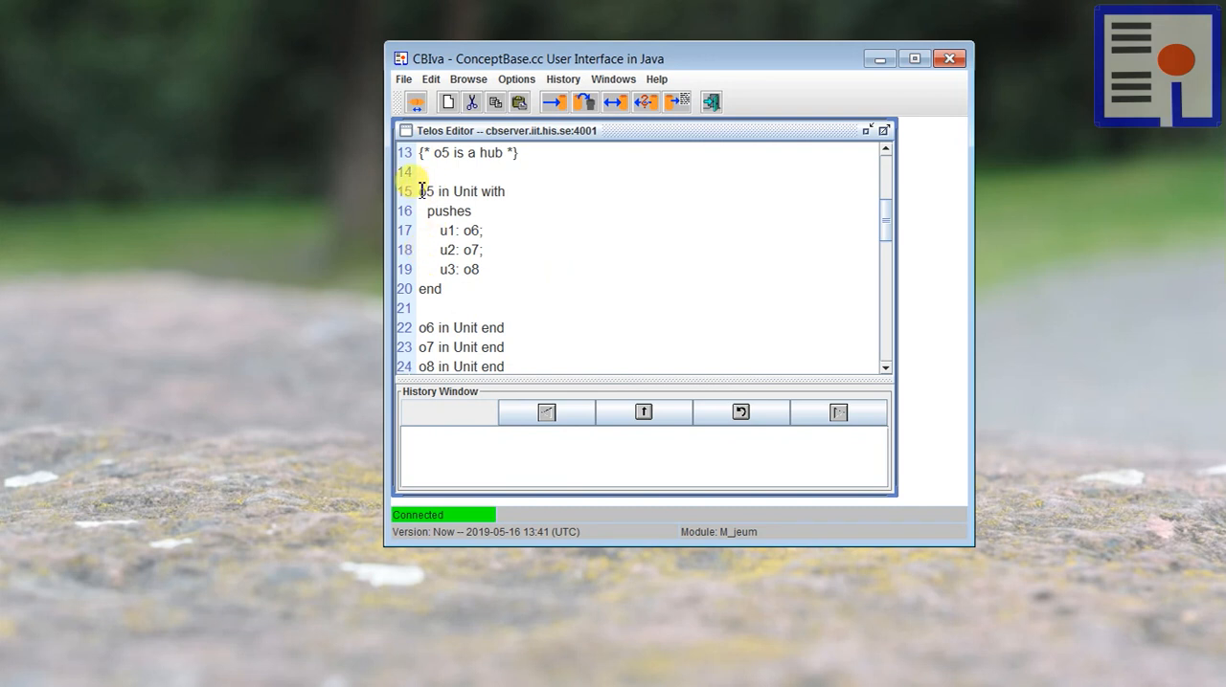
pyautogui.moveTo(421, 191); pyautogui.dragTo(448, 257)
pyautogui.click(525, 216)
pyautogui.scroll(-2, 507, 251)
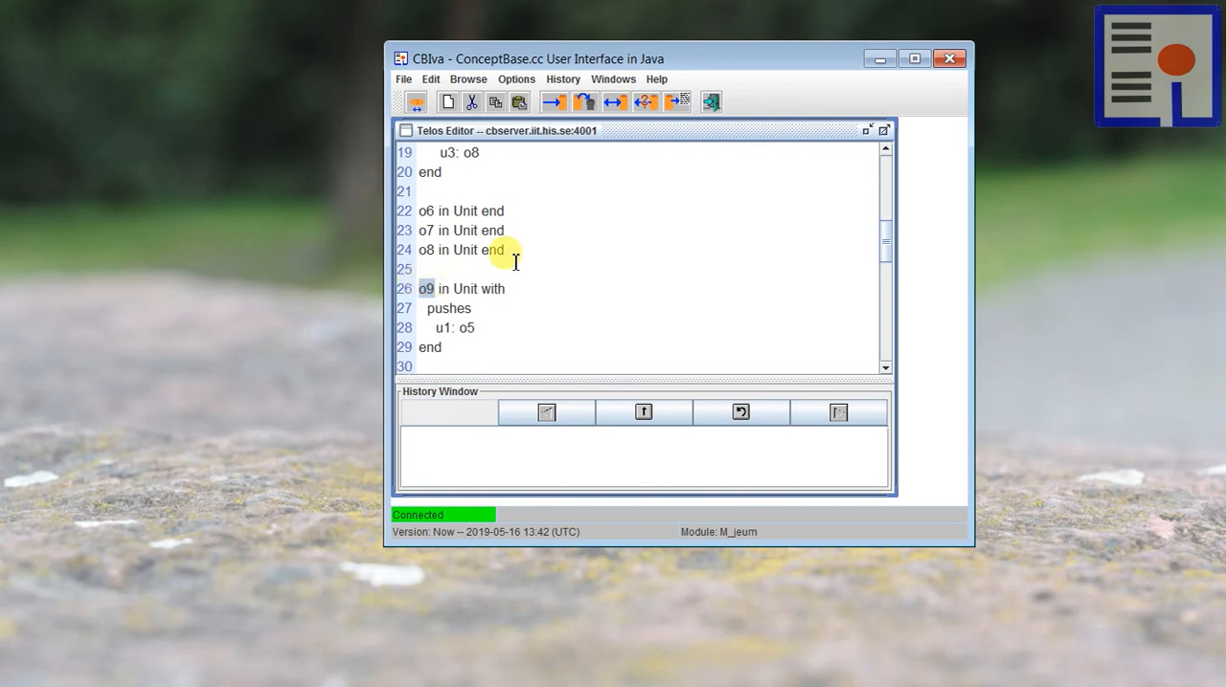
pyautogui.scroll(1, 522, 257)
pyautogui.scroll(1, 522, 256)
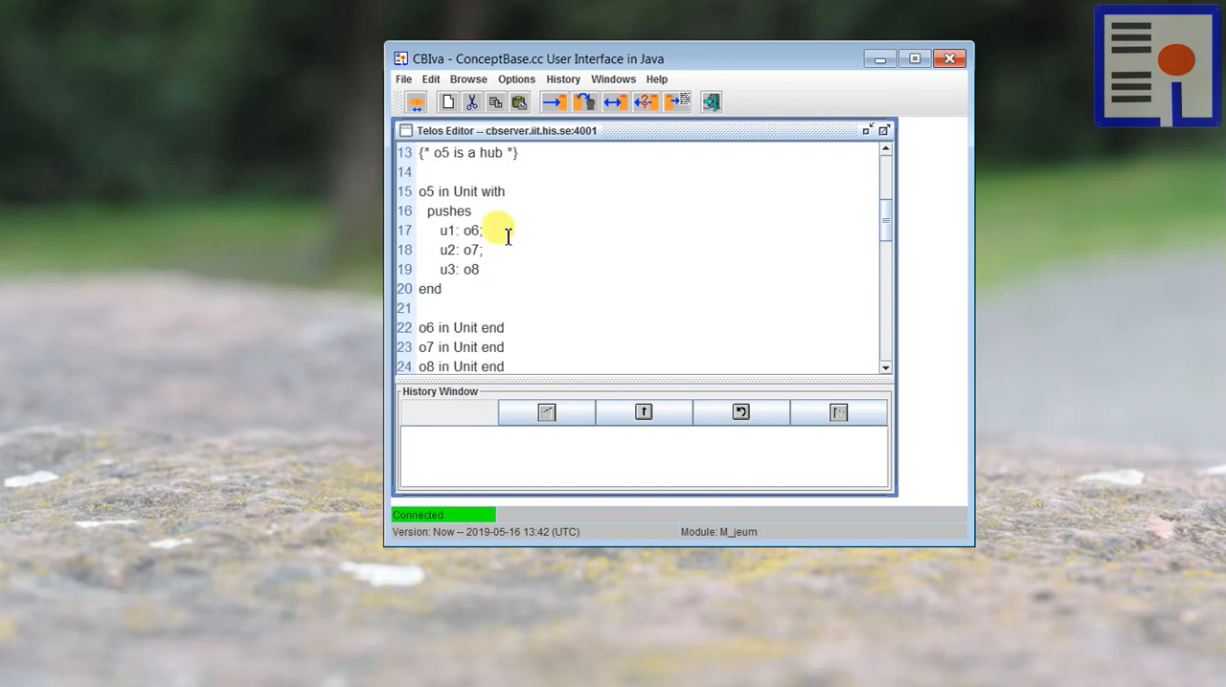
# Step: Try to tell the Unit instance frames to the server without the class definition
pyautogui.scroll(-2, 507, 243)
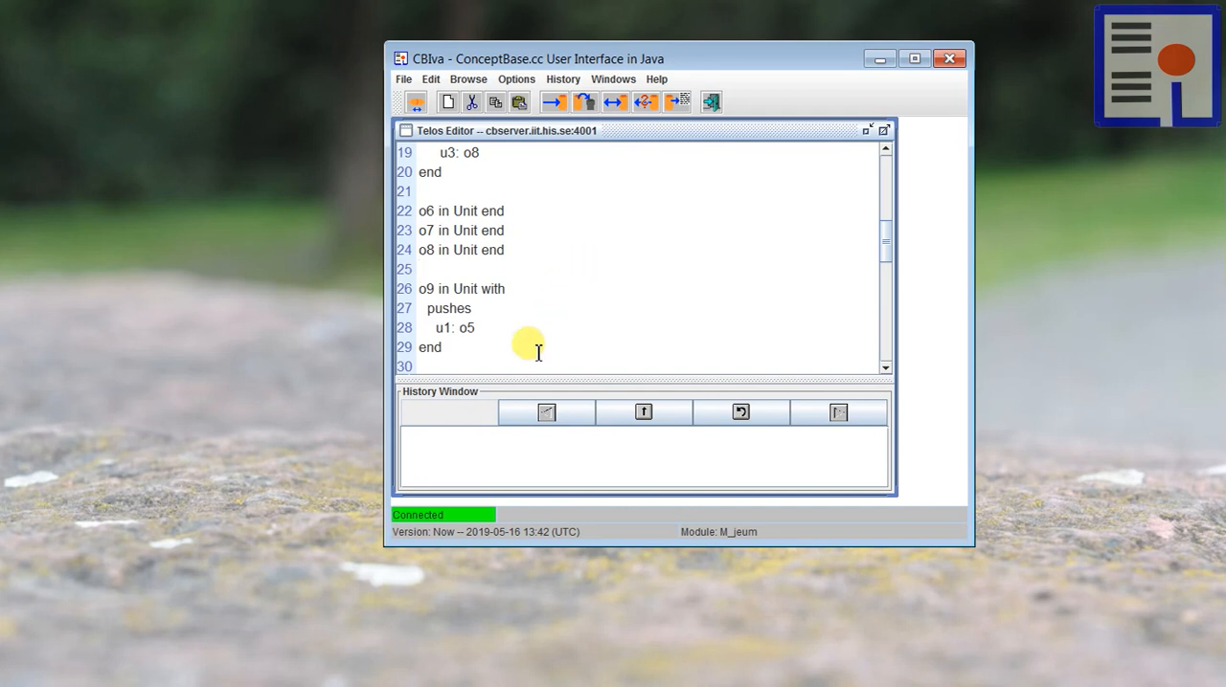
pyautogui.click(553, 102)
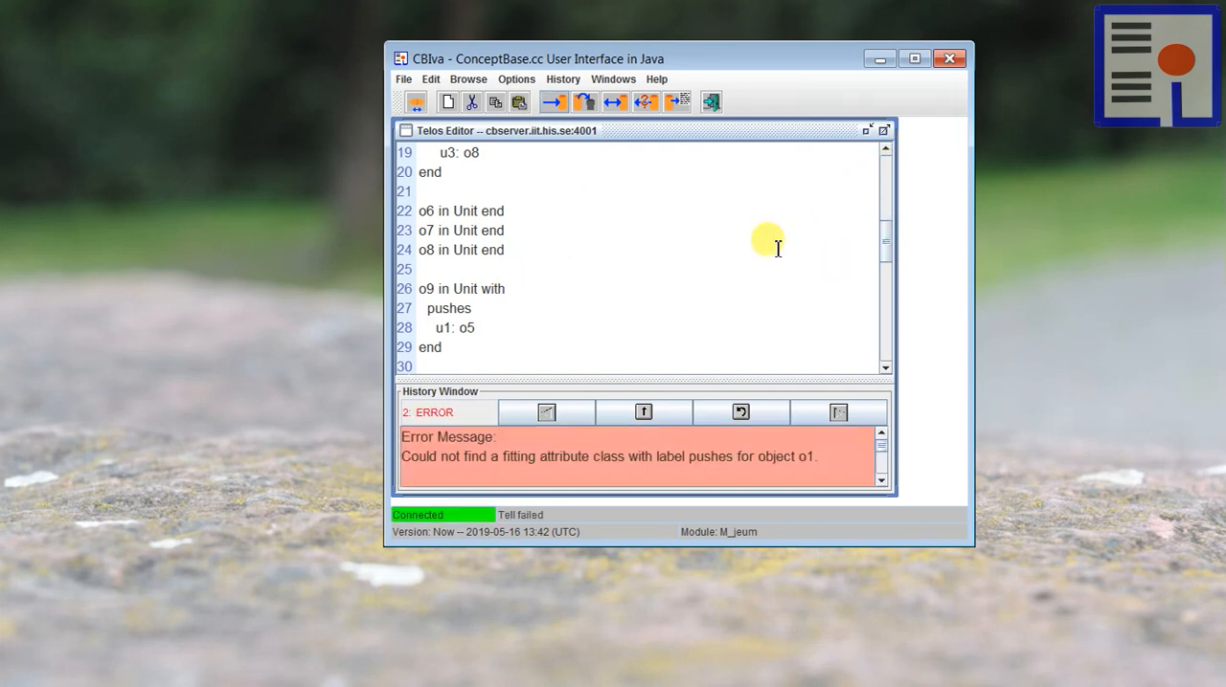
# Step: Insert the Unit class definition with attribute pushes: Unit above the o1 frame and tell all frames to the server
pyautogui.scroll(6, 773, 245)
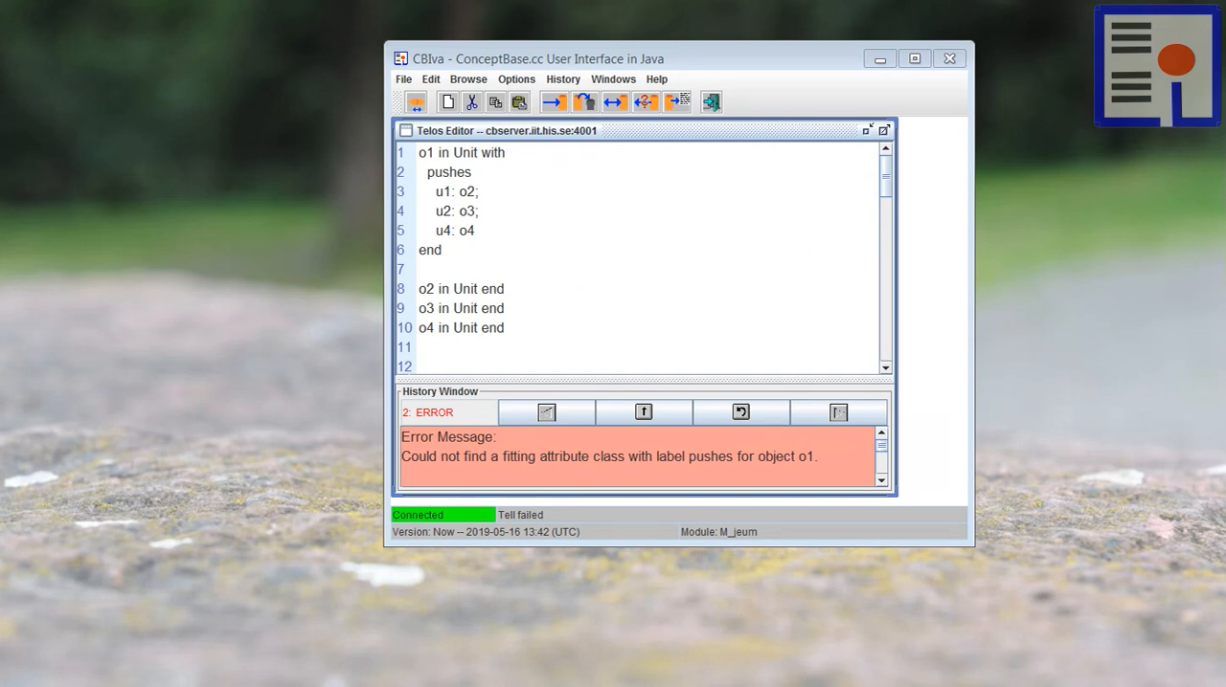
pyautogui.click(728, 259)
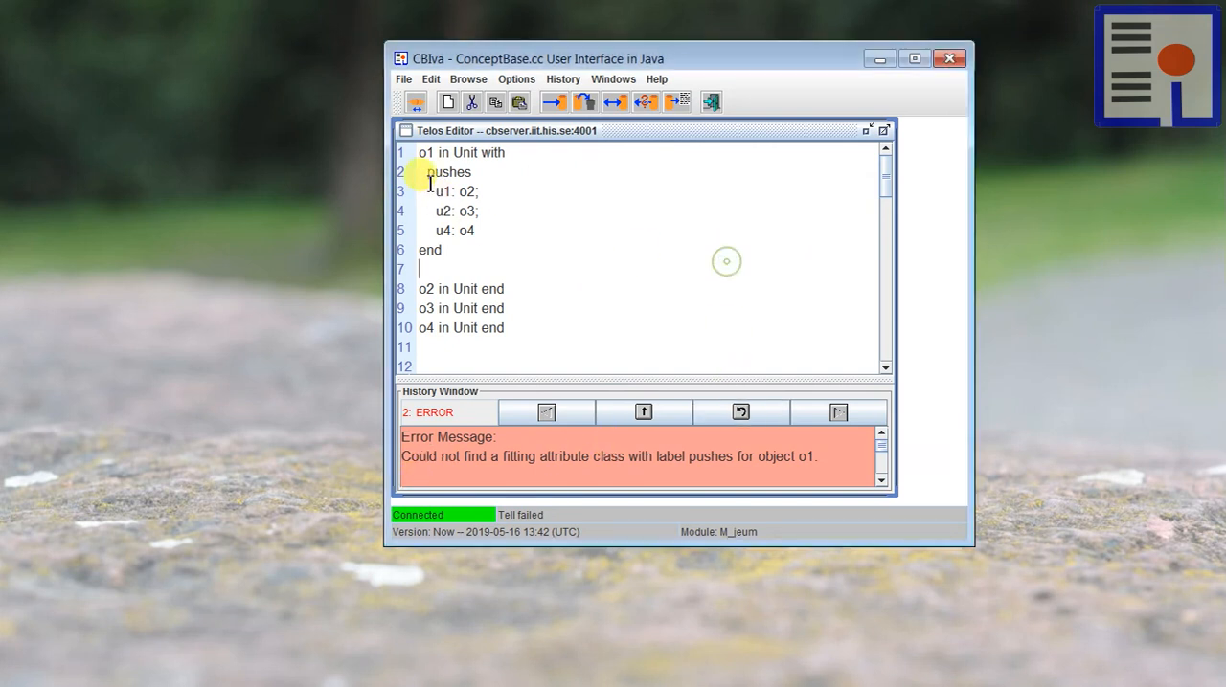
pyautogui.click(421, 154)
pyautogui.press('Return')
pyautogui.press('Return')
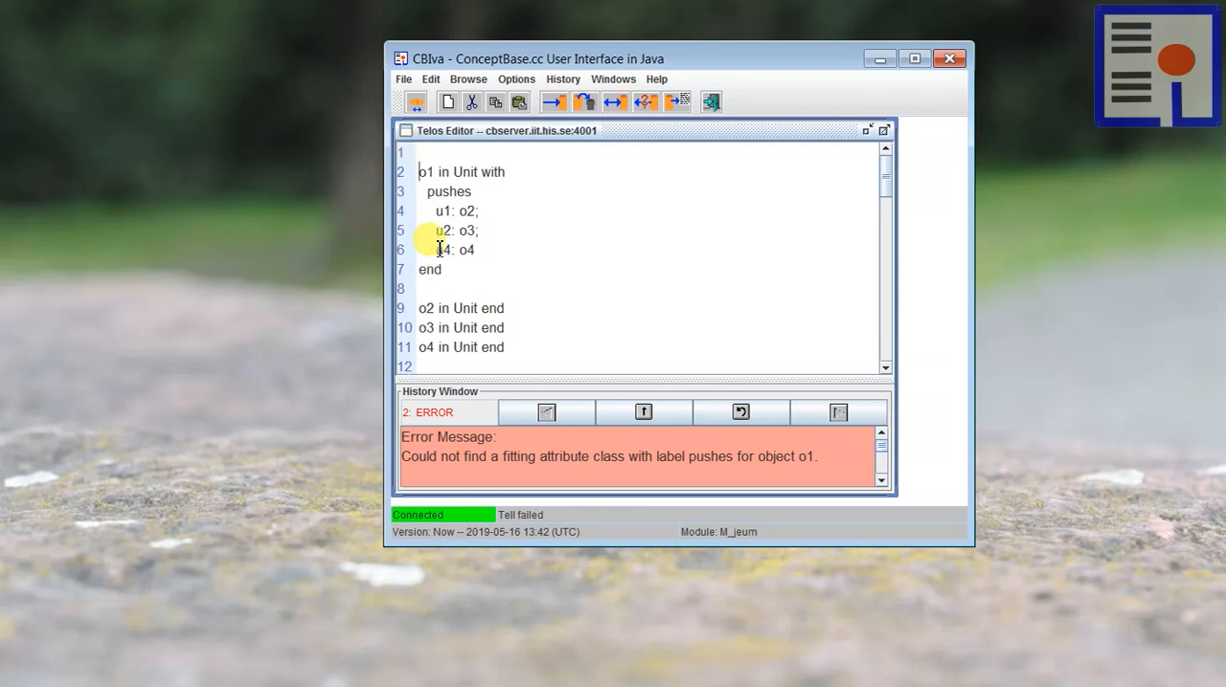
pyautogui.press('Up')
pyautogui.press('Up')
pyautogui.write('Class Unit with   attribute     pushes: Unit end')
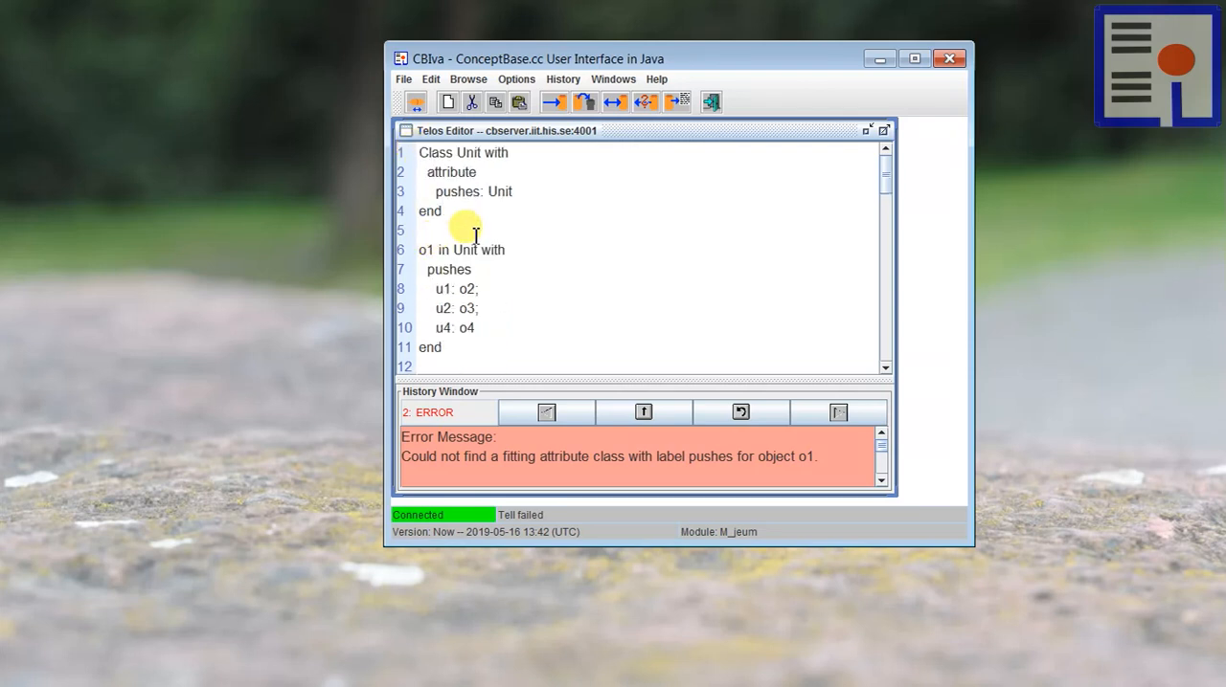
pyautogui.click(554, 101)
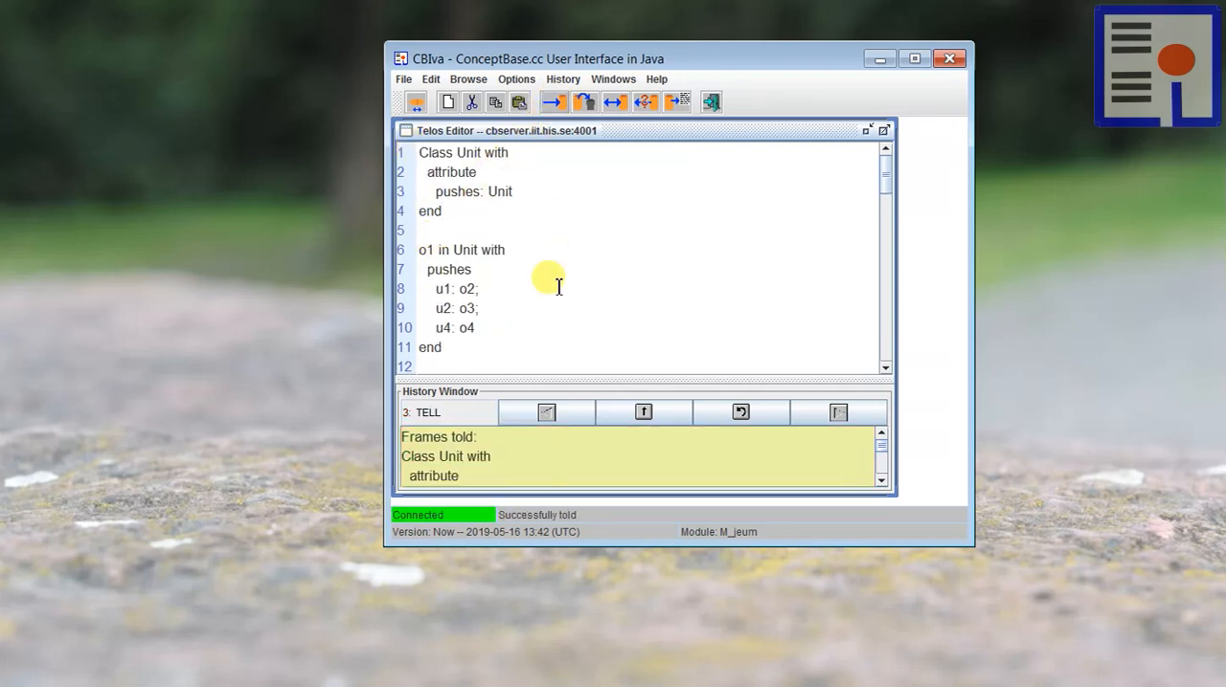
# Step: Display object o1 in the Graph Editor, bring its window fully into view, and move the o1 node toward the canvas centre
pyautogui.click(527, 268)
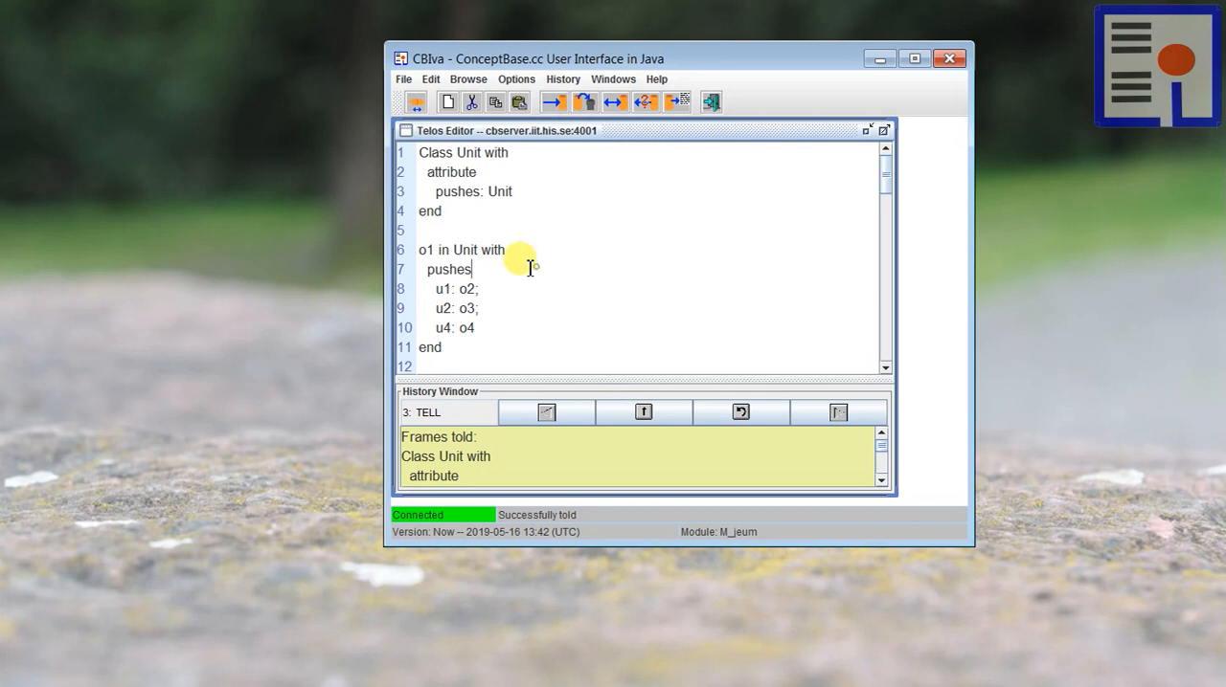
pyautogui.doubleClick(427, 250)
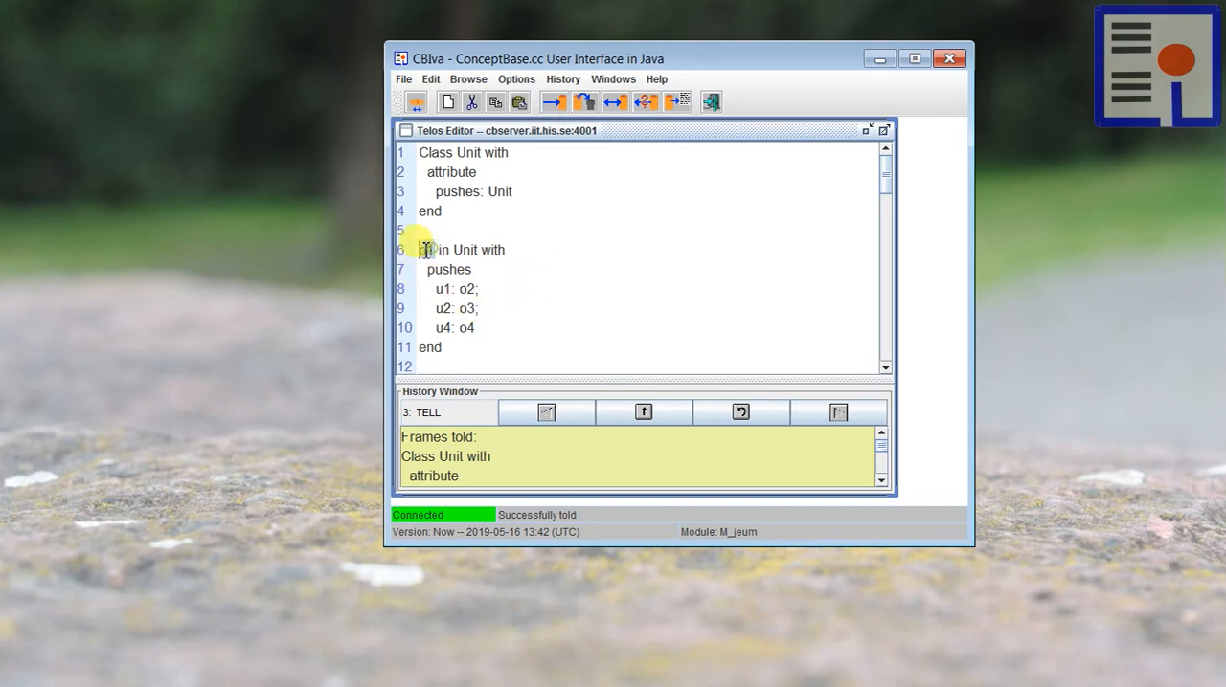
pyautogui.rightClick(427, 250)
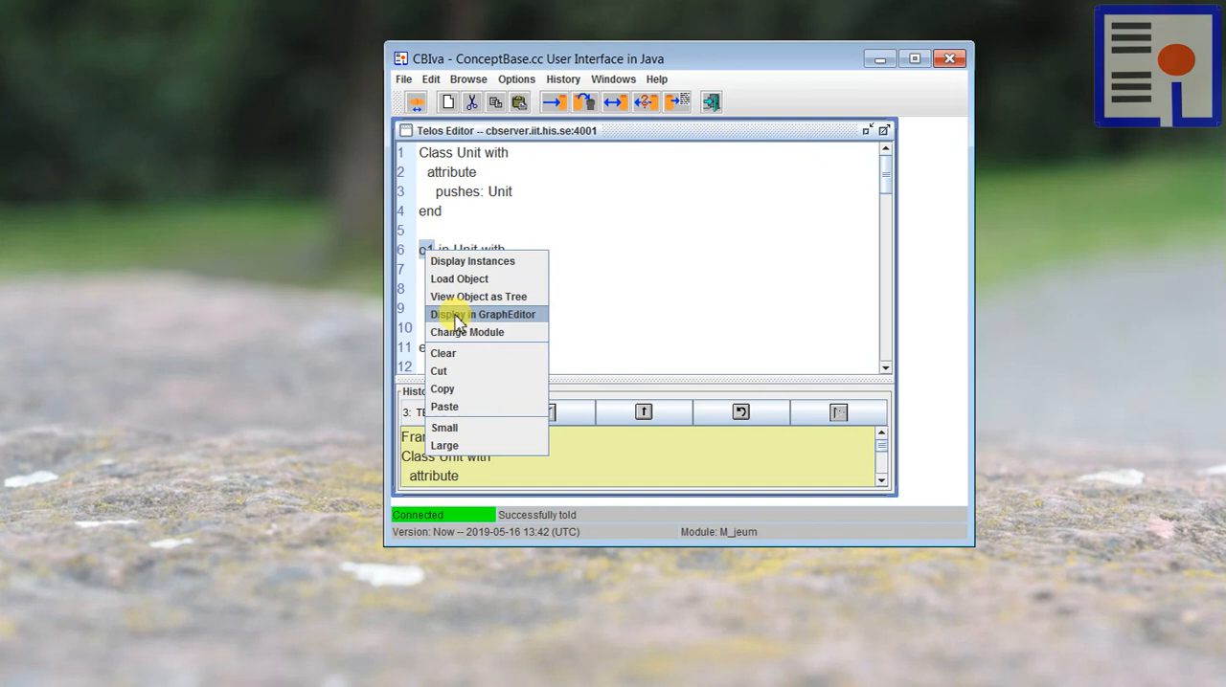
pyautogui.click(457, 316)
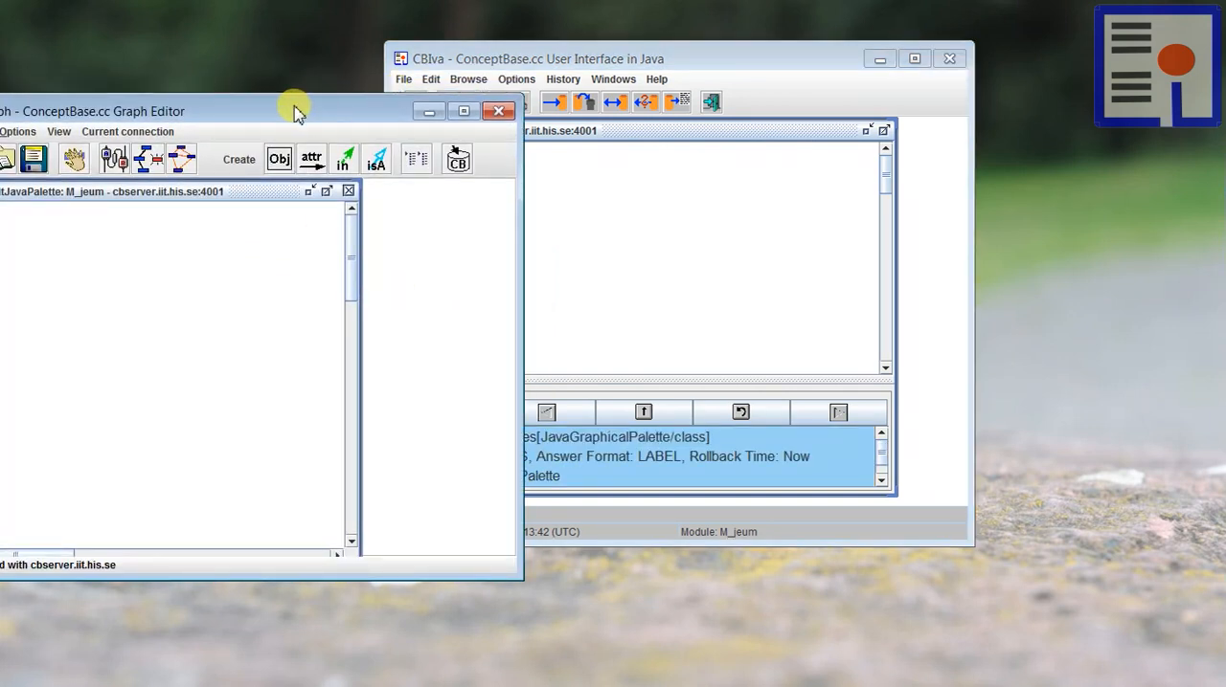
pyautogui.moveTo(294, 93); pyautogui.dragTo(440, 112)
pyautogui.moveTo(151, 265); pyautogui.dragTo(234, 333)
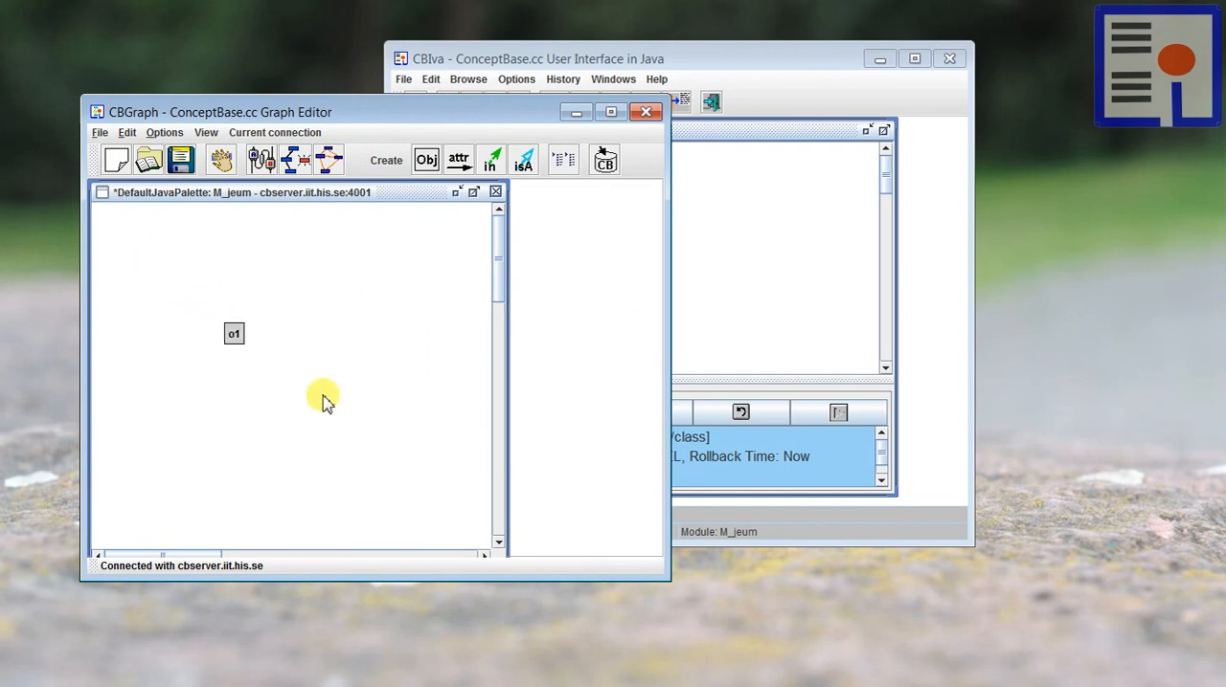
# Step: Show all only-explicit outgoing pushes attributes of o1 in the graph
pyautogui.rightClick(233, 332)
pyautogui.moveTo(309, 452)
pyautogui.moveTo(402, 454)
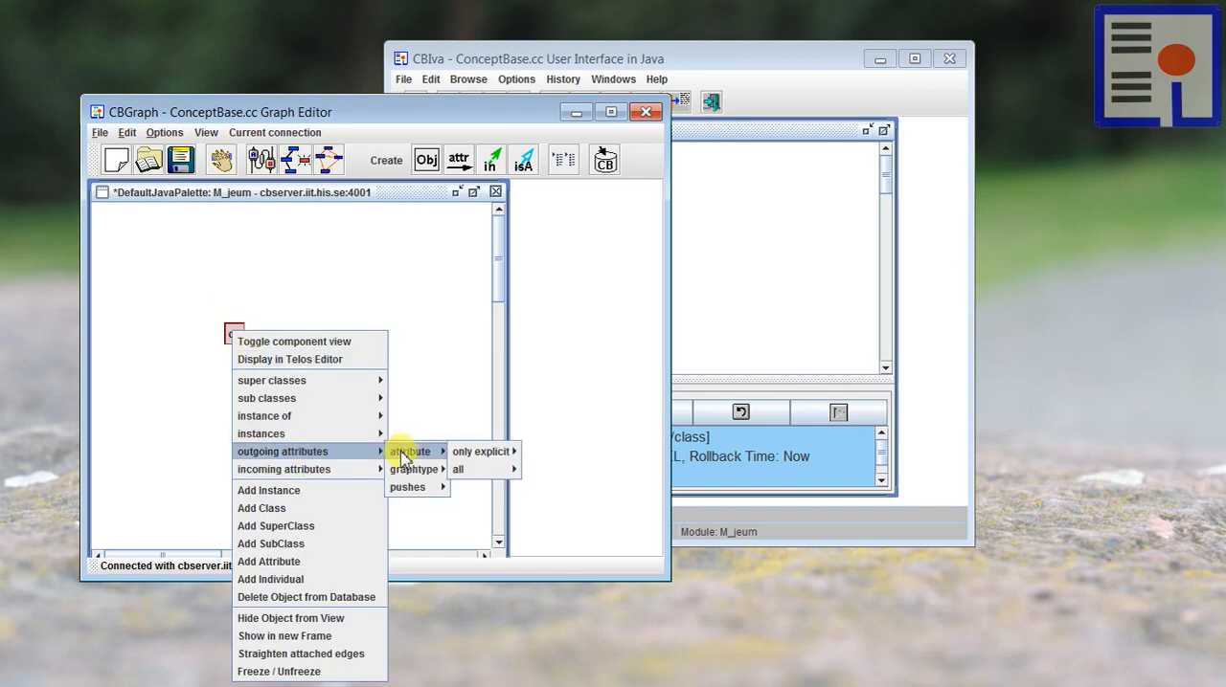
pyautogui.moveTo(416, 487)
pyautogui.moveTo(500, 489)
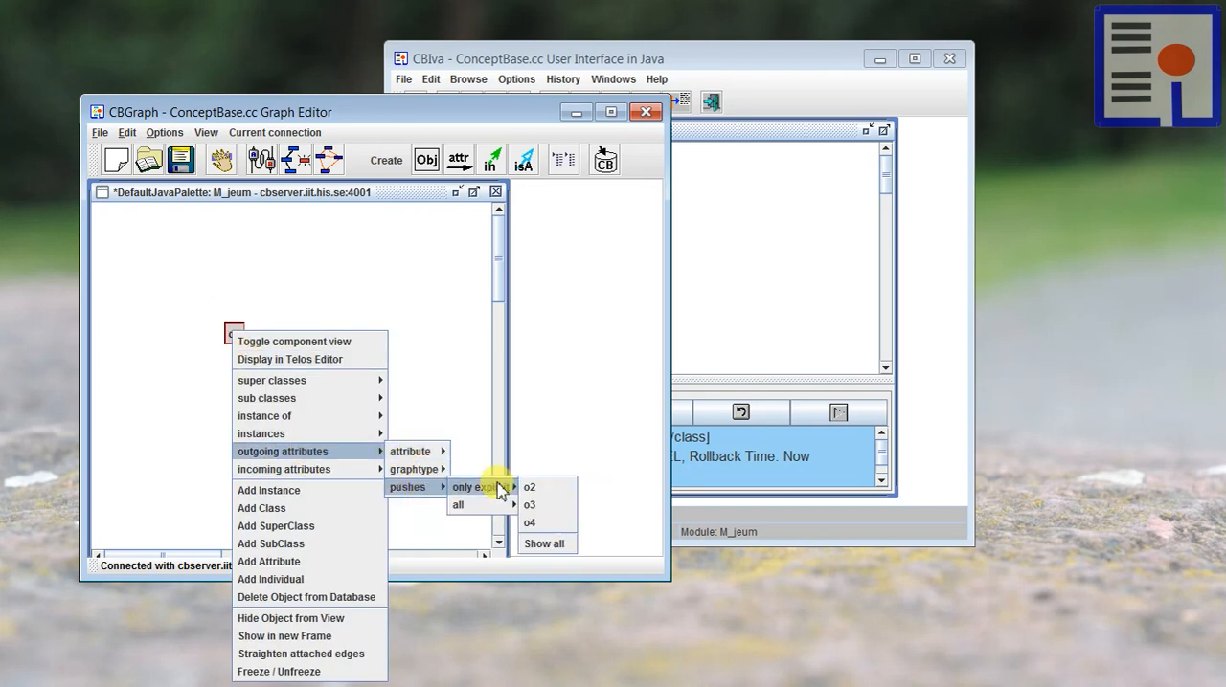
pyautogui.click(542, 544)
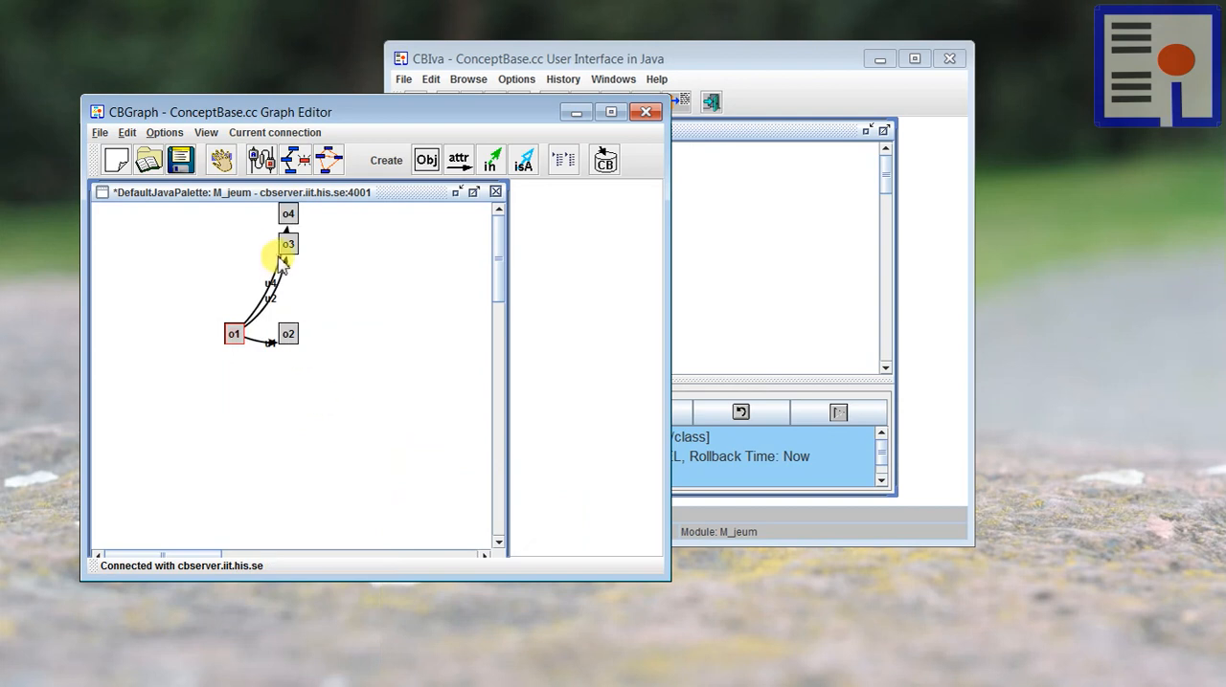
# Step: Spread nodes o2, o3 and o4 around o1 and reposition the u1, u2 and u4 link labels to separate the links
pyautogui.moveTo(283, 237); pyautogui.dragTo(278, 418)
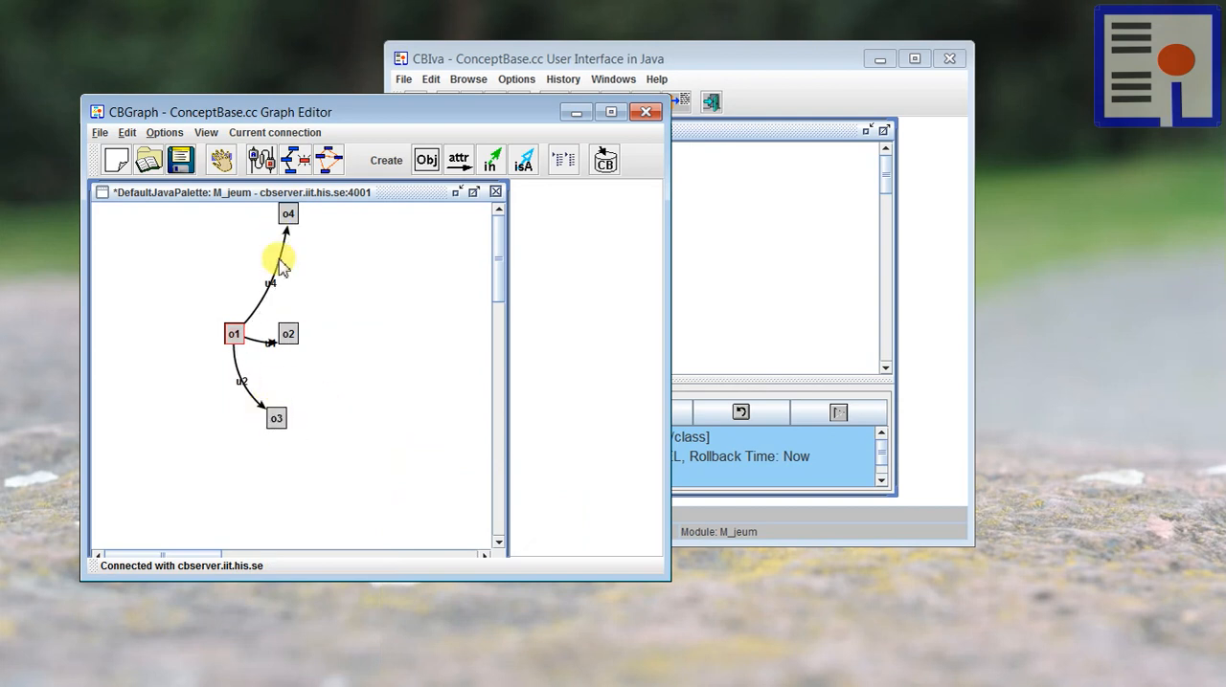
pyautogui.moveTo(288, 214); pyautogui.dragTo(303, 253)
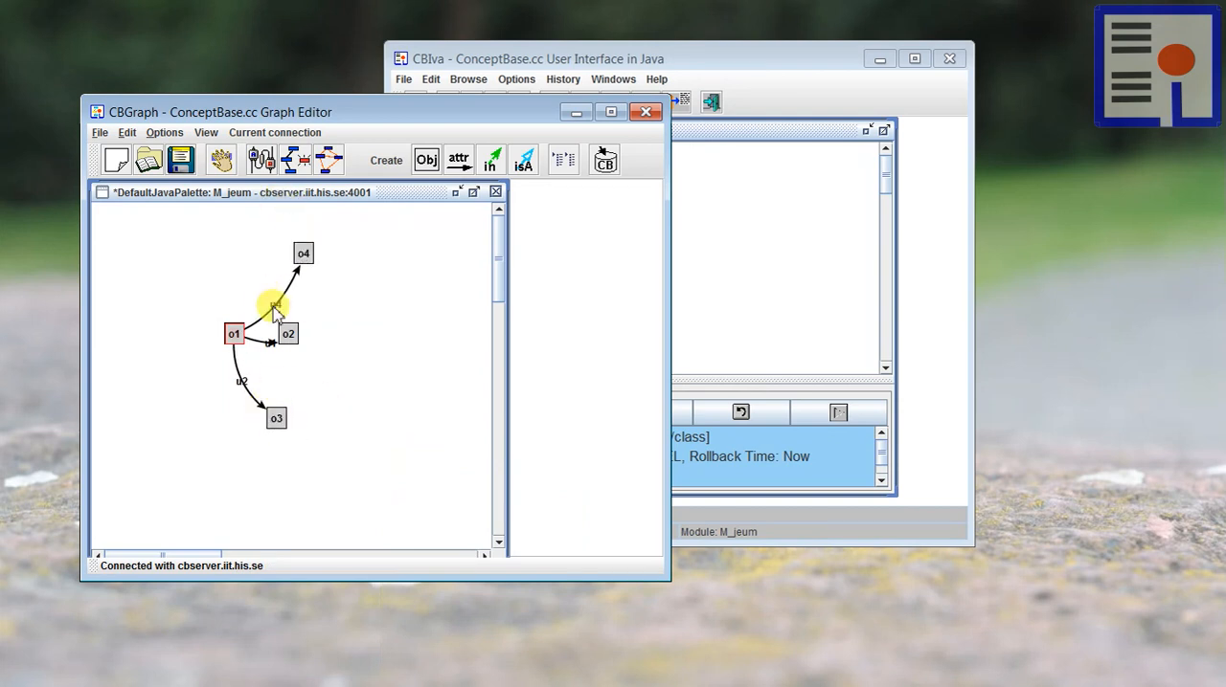
pyautogui.moveTo(274, 309); pyautogui.dragTo(268, 293)
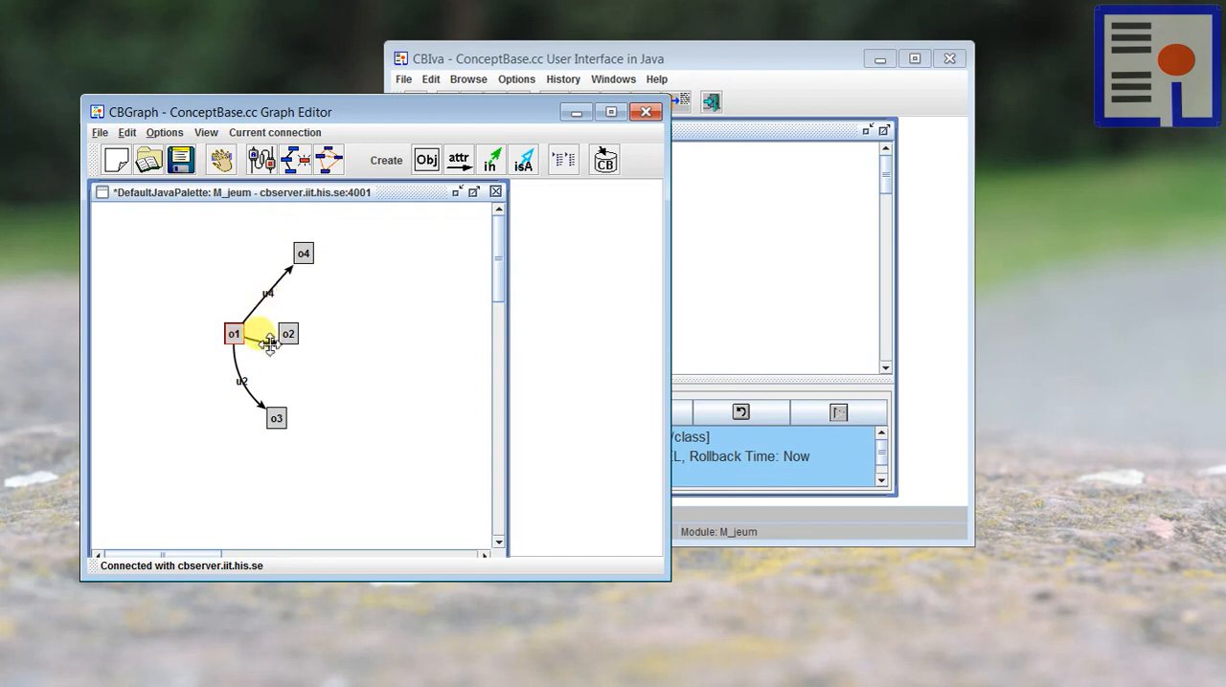
pyautogui.moveTo(289, 334)
pyautogui.mouseDown()
pyautogui.moveTo(325, 338)
pyautogui.moveTo(286, 341)
pyautogui.mouseUp()
pyautogui.moveTo(241, 381)
pyautogui.mouseDown()
pyautogui.moveTo(249, 364)
pyautogui.moveTo(249, 376)
pyautogui.mouseUp()
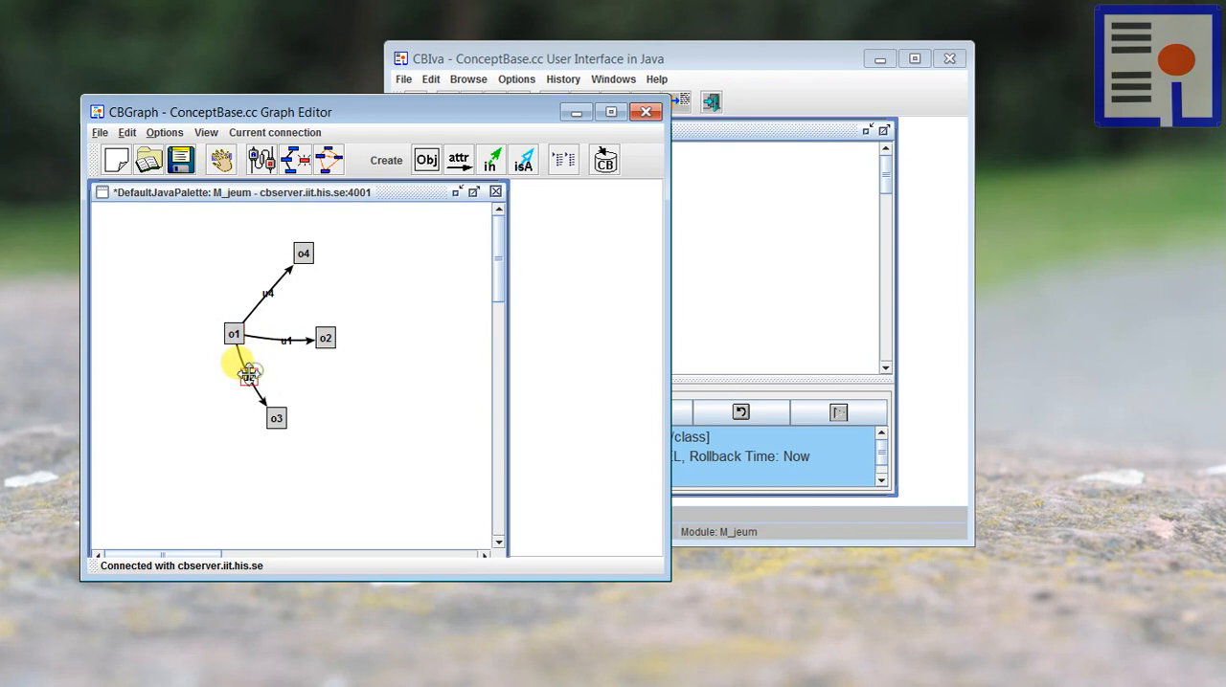
pyautogui.click(323, 379)
# Step: Show the DefaultIndividualGT node among all outgoing graphtype attributes of o1
pyautogui.click(232, 333)
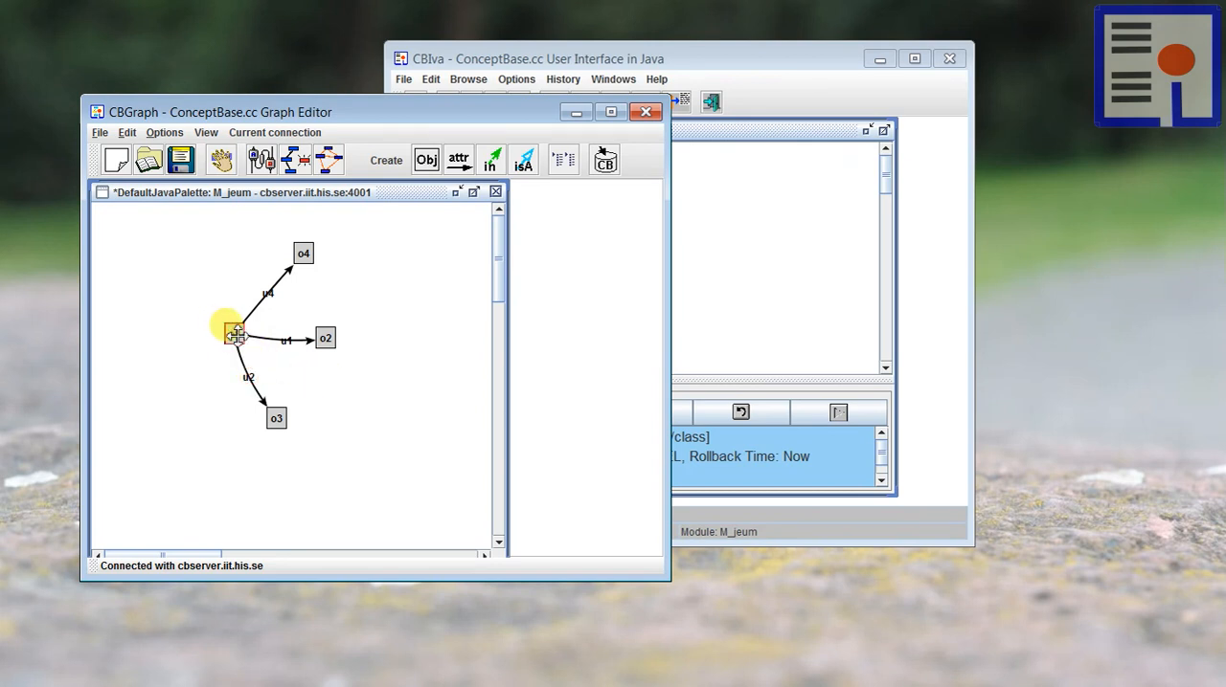
pyautogui.rightClick(233, 333)
pyautogui.moveTo(261, 454)
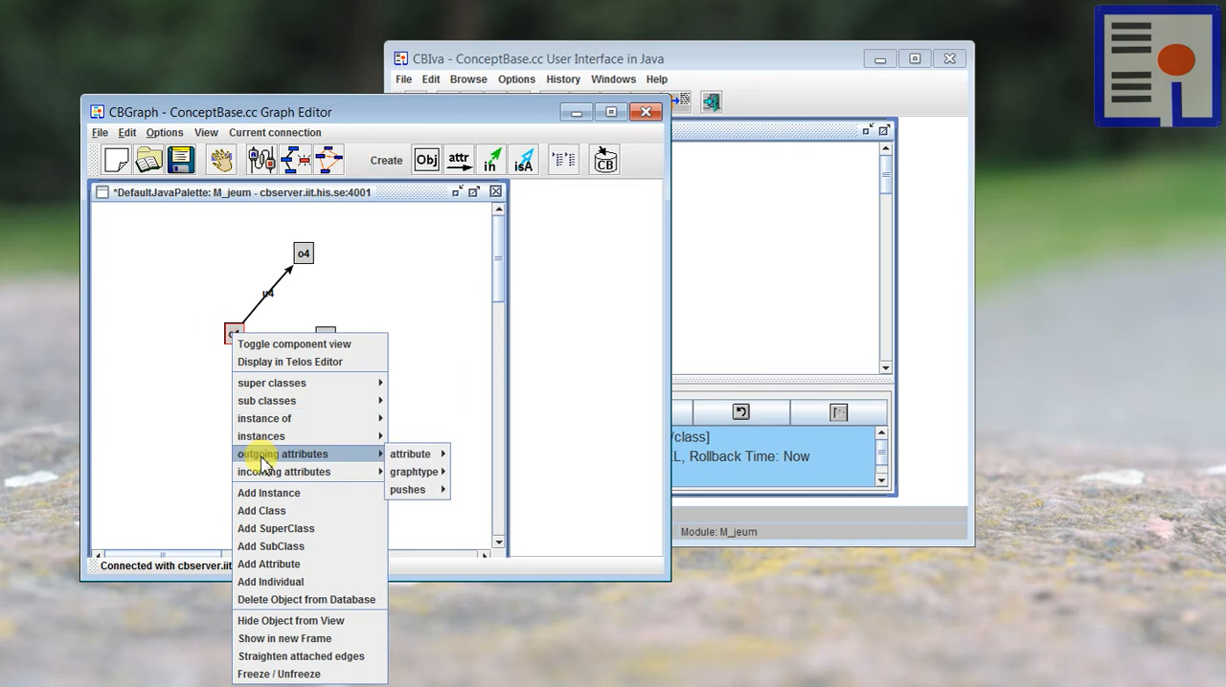
pyautogui.moveTo(419, 472)
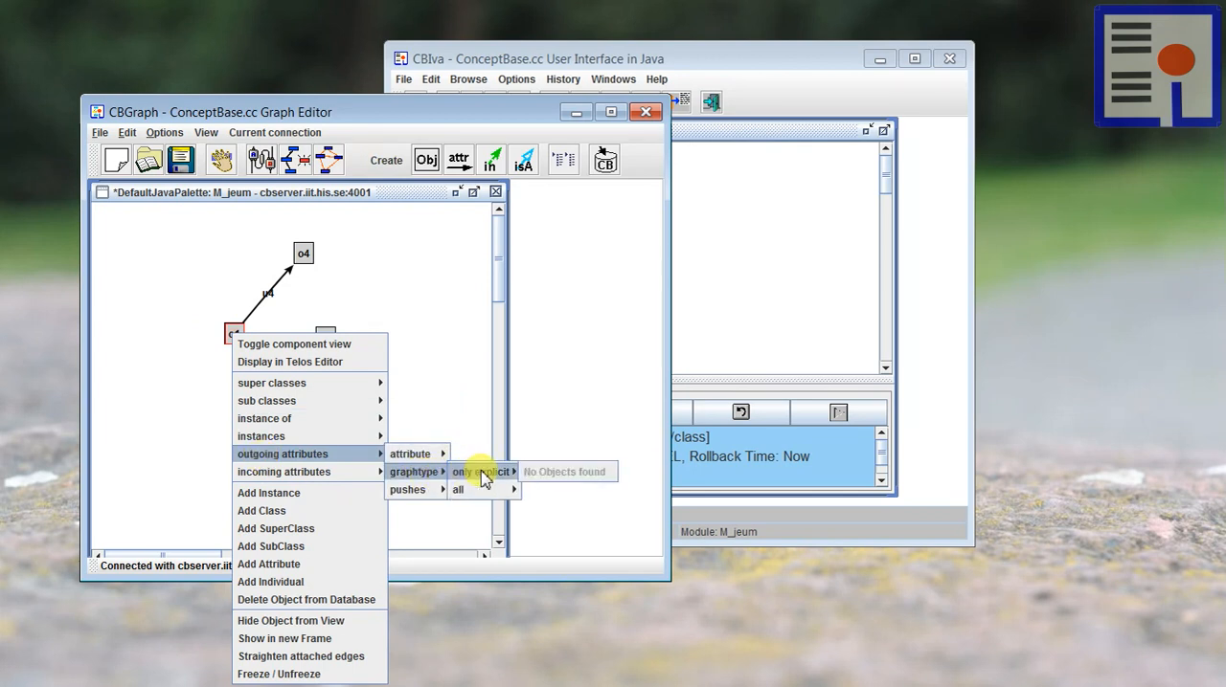
pyautogui.moveTo(477, 492)
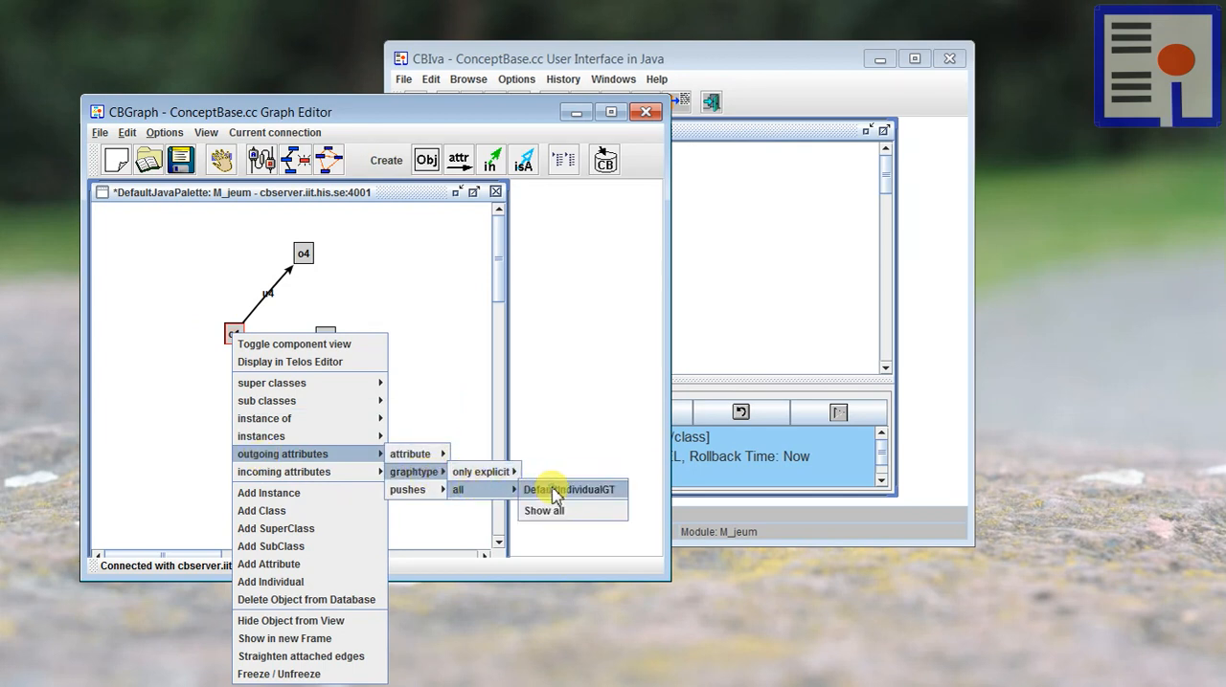
pyautogui.click(554, 490)
# Step: Place DefaultIndividualGT above o1 on the left of the graph, then adjust its graphtype label and the o1 node to separate the links
pyautogui.moveTo(447, 334); pyautogui.dragTo(182, 233)
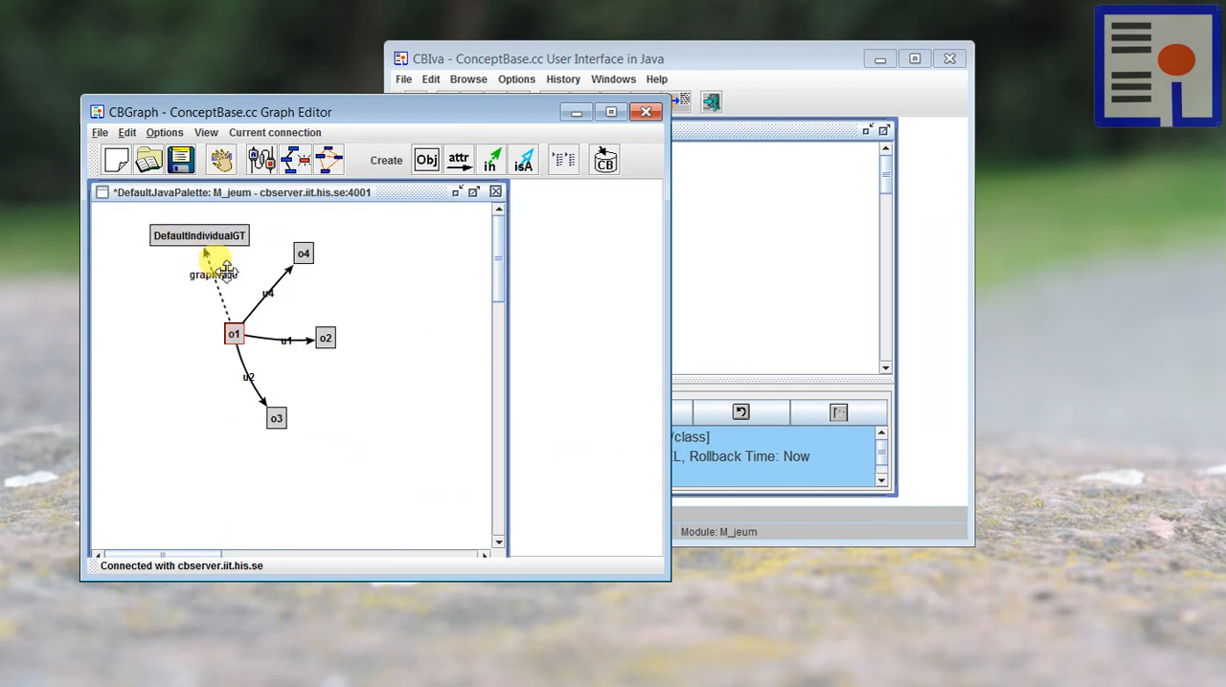
pyautogui.moveTo(226, 271); pyautogui.dragTo(207, 285)
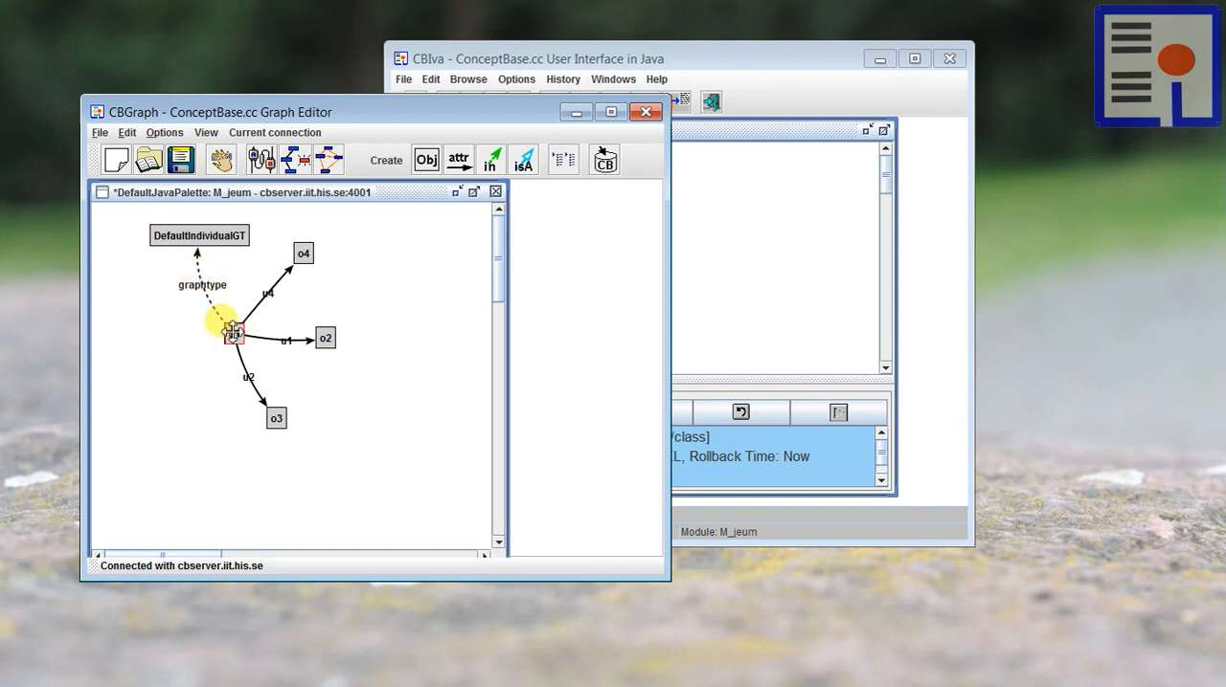
pyautogui.moveTo(232, 332); pyautogui.dragTo(220, 343)
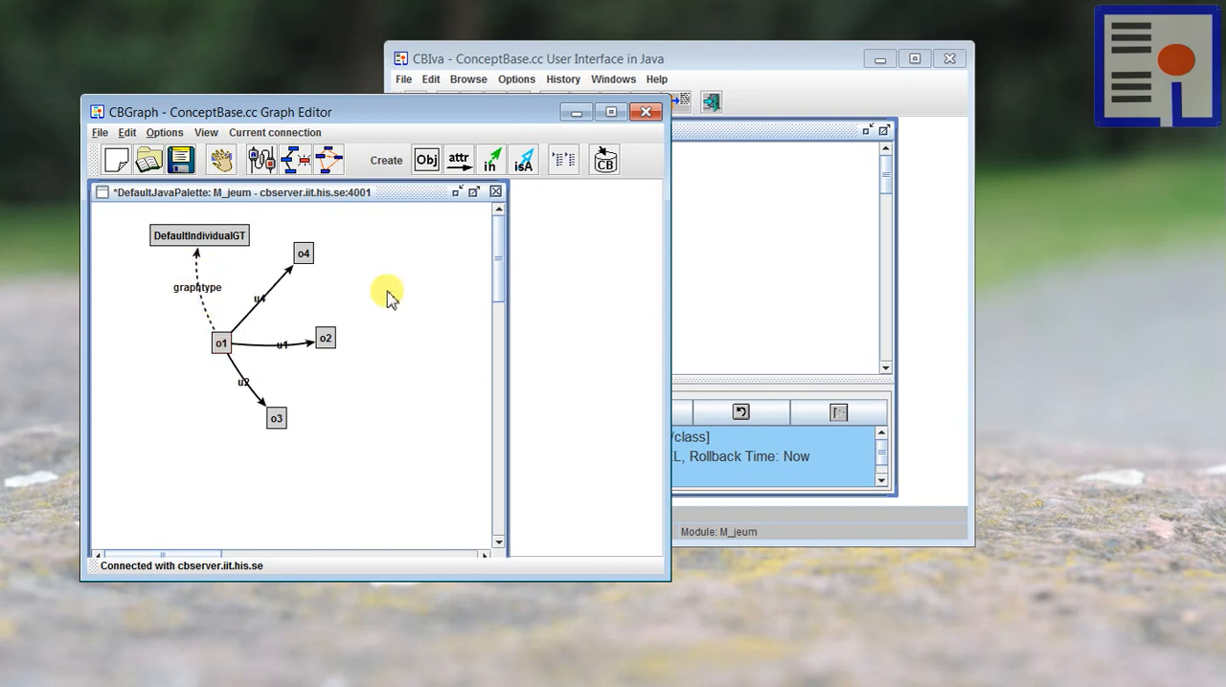
# Step: Show the DefaultAttributeGT graphtype of link u4 and spread it and DefaultIndividualGT clear of the other nodes
pyautogui.rightClick(260, 298)
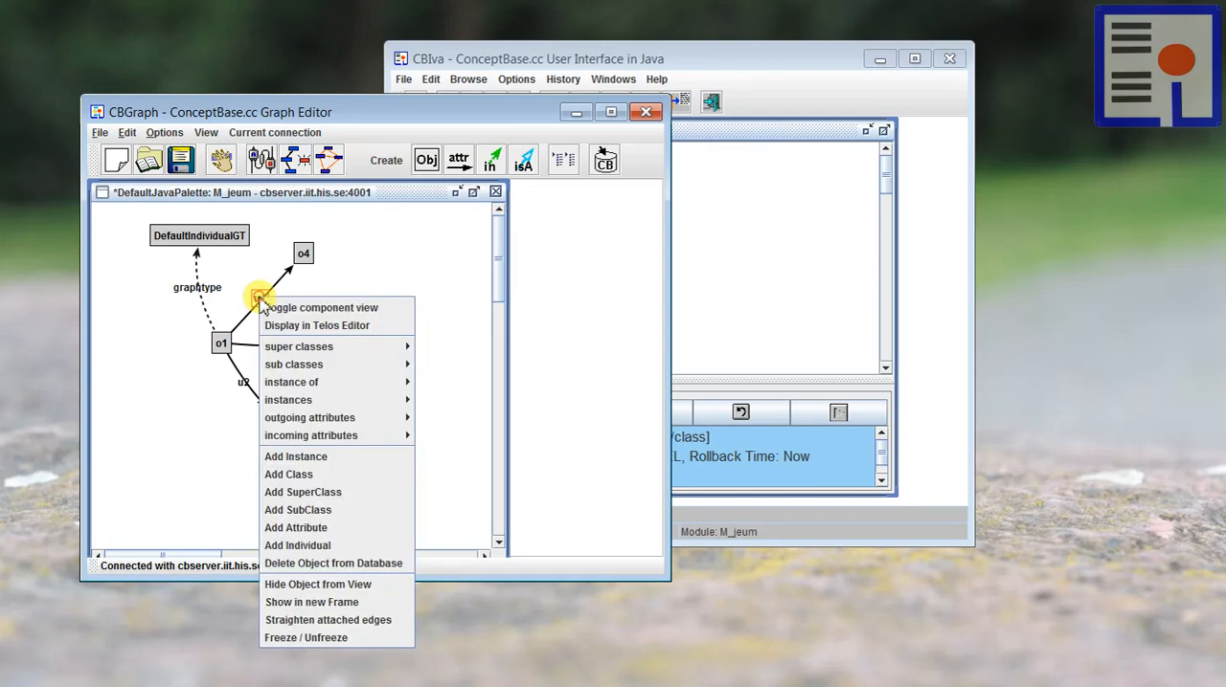
pyautogui.moveTo(316, 417)
pyautogui.moveTo(458, 417)
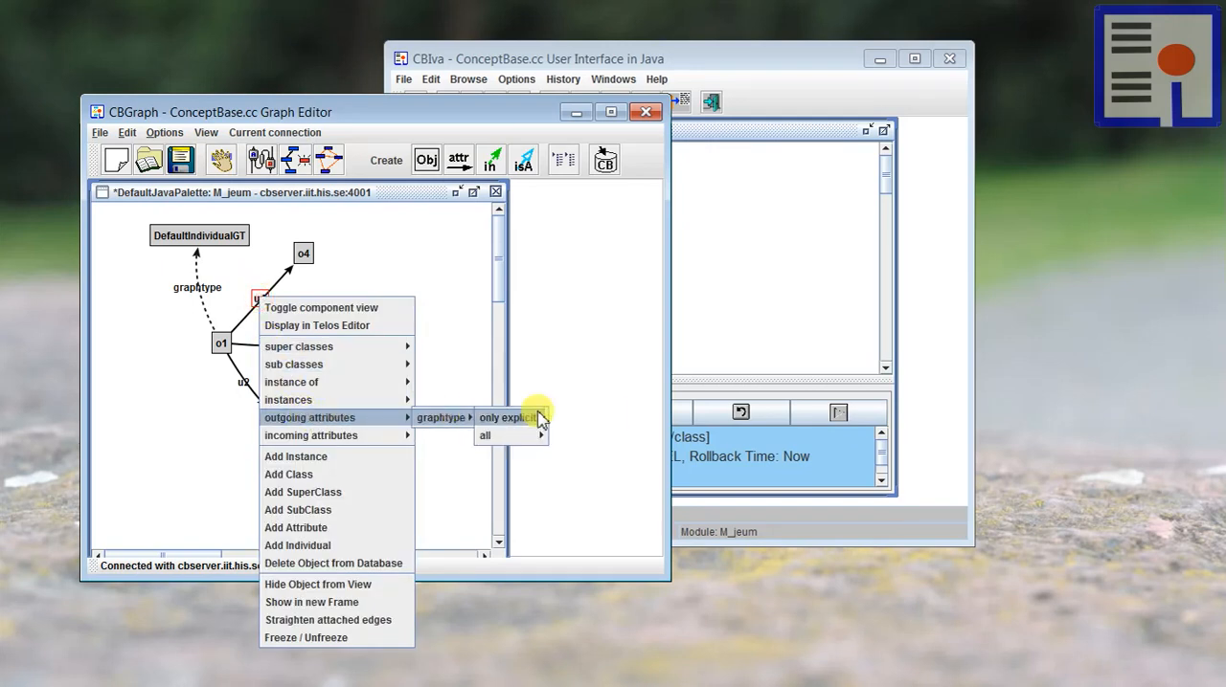
pyautogui.moveTo(498, 435)
pyautogui.click(577, 441)
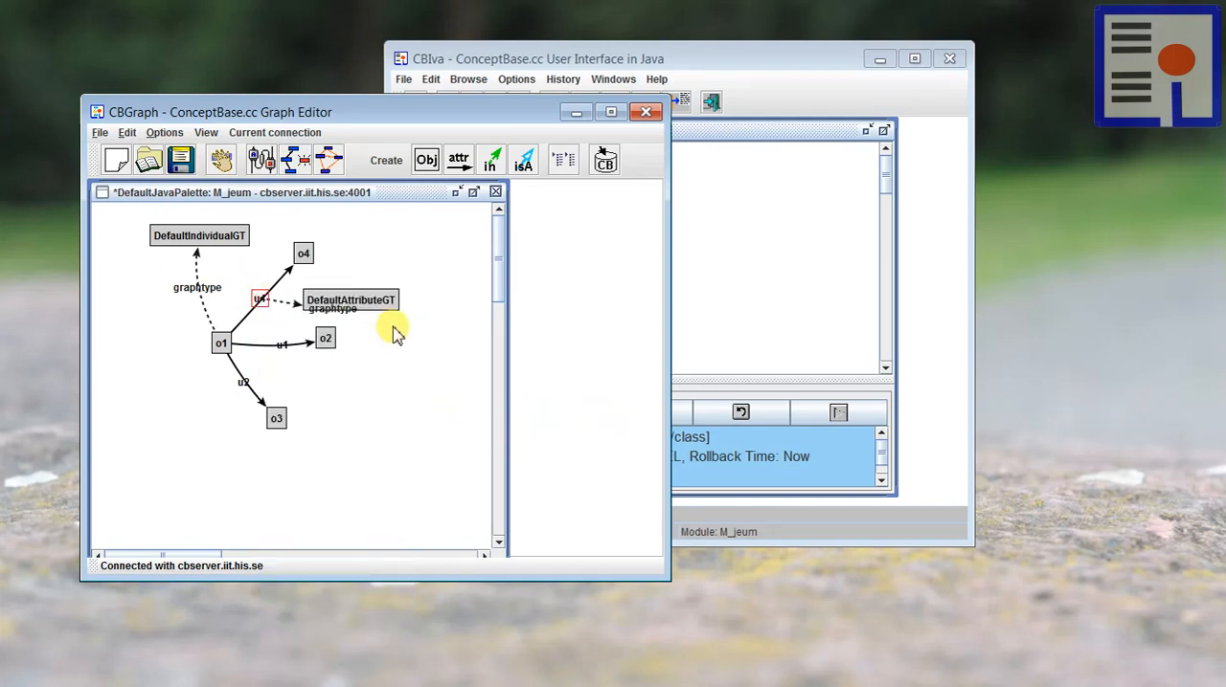
pyautogui.moveTo(379, 298); pyautogui.dragTo(349, 286)
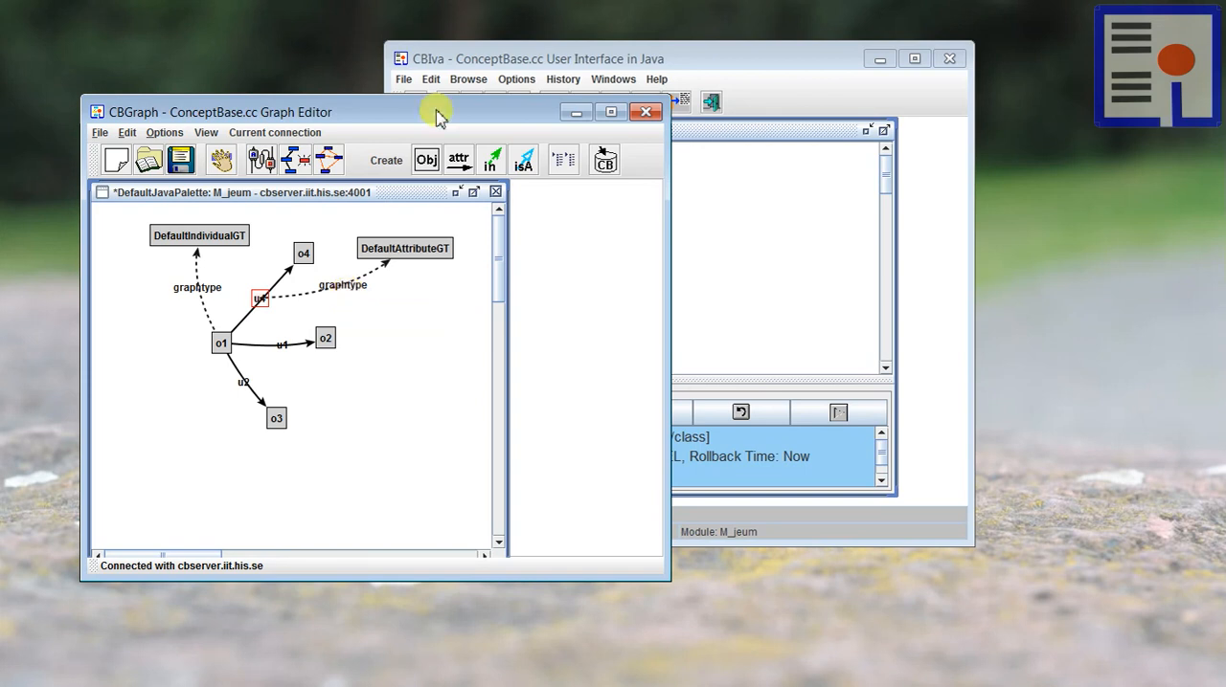
pyautogui.click(408, 343)
pyautogui.moveTo(176, 227); pyautogui.dragTo(151, 257)
# Step: Show Unit as the explicit class of o1 and place the Unit node above o1, left of o4
pyautogui.rightClick(222, 343)
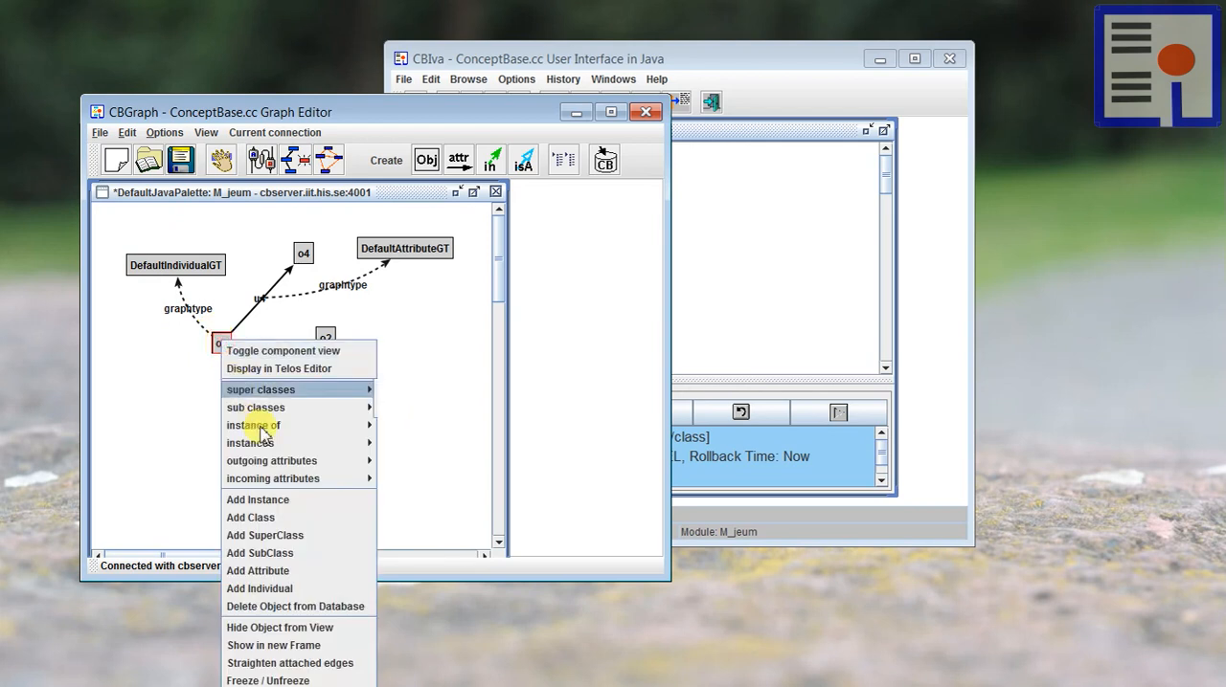
pyautogui.moveTo(276, 428)
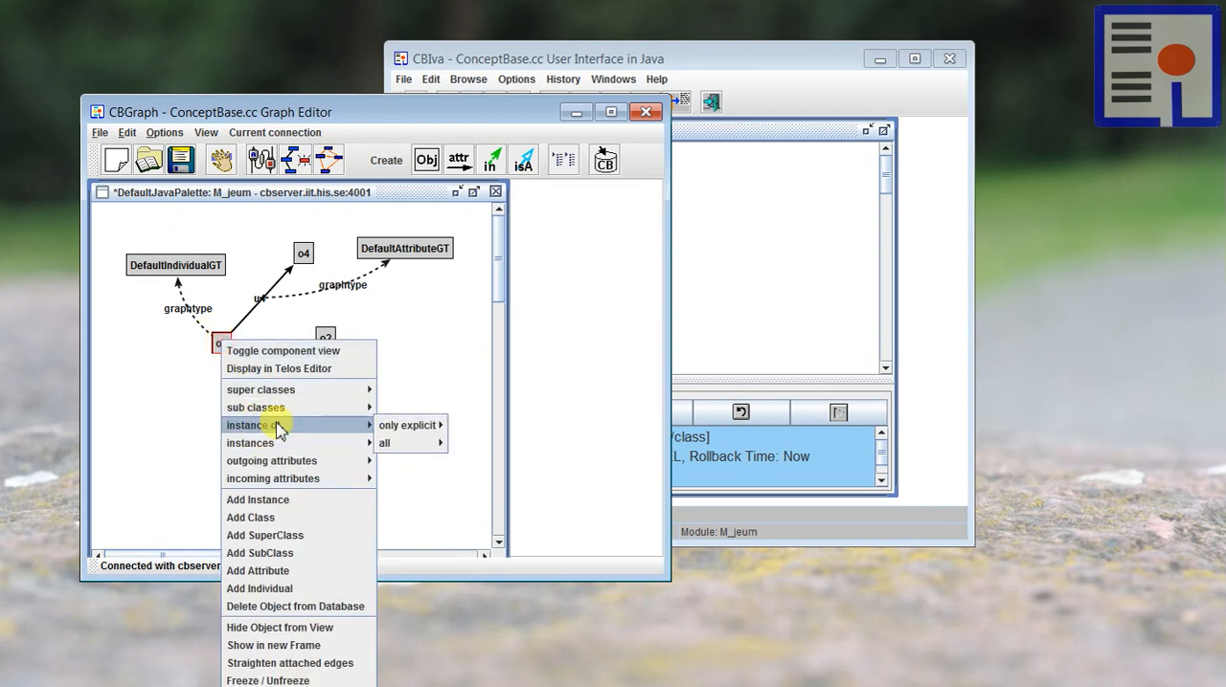
pyautogui.moveTo(405, 427)
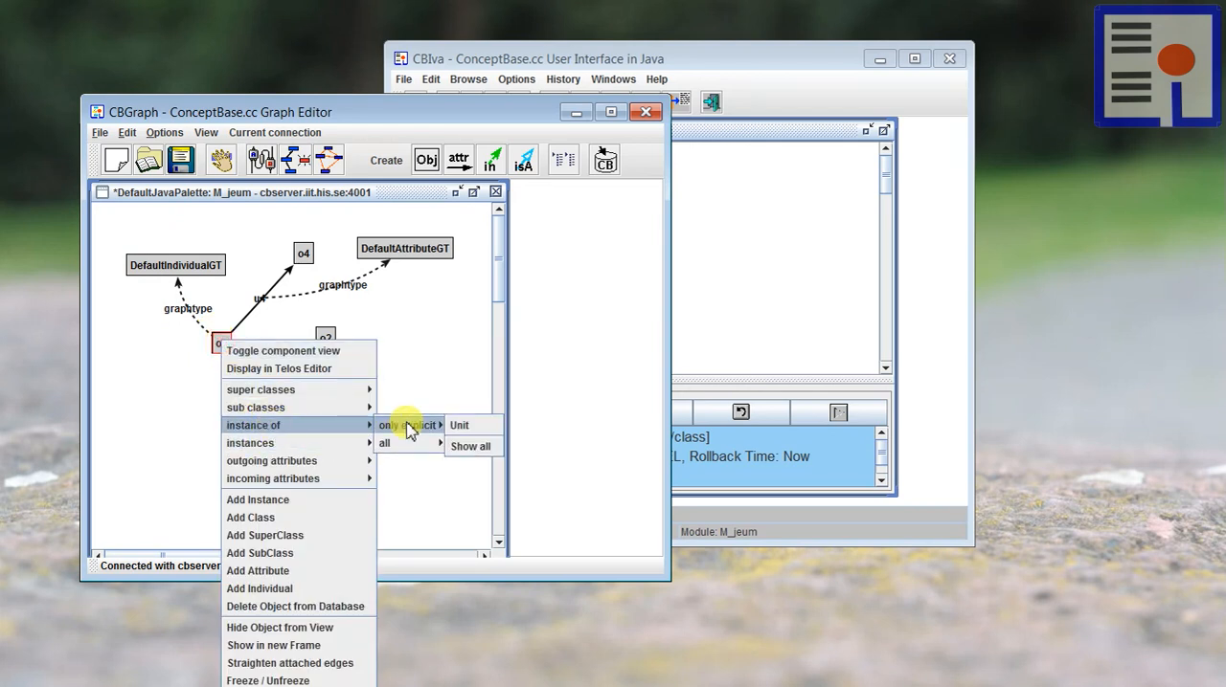
pyautogui.click(496, 426)
pyautogui.moveTo(224, 211); pyautogui.dragTo(246, 219)
pyautogui.click(246, 220)
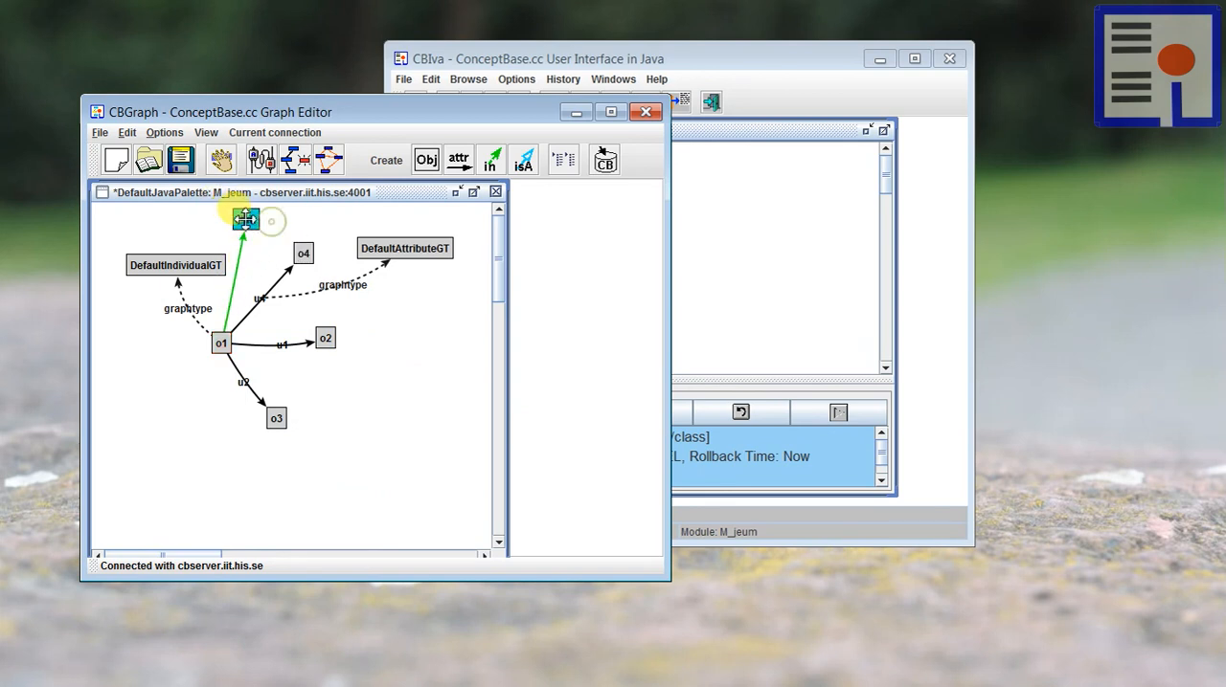
# Step: Examine which graphical types are available among all outgoing graphtype attributes of Unit
pyautogui.rightClick(244, 219)
pyautogui.moveTo(305, 356)
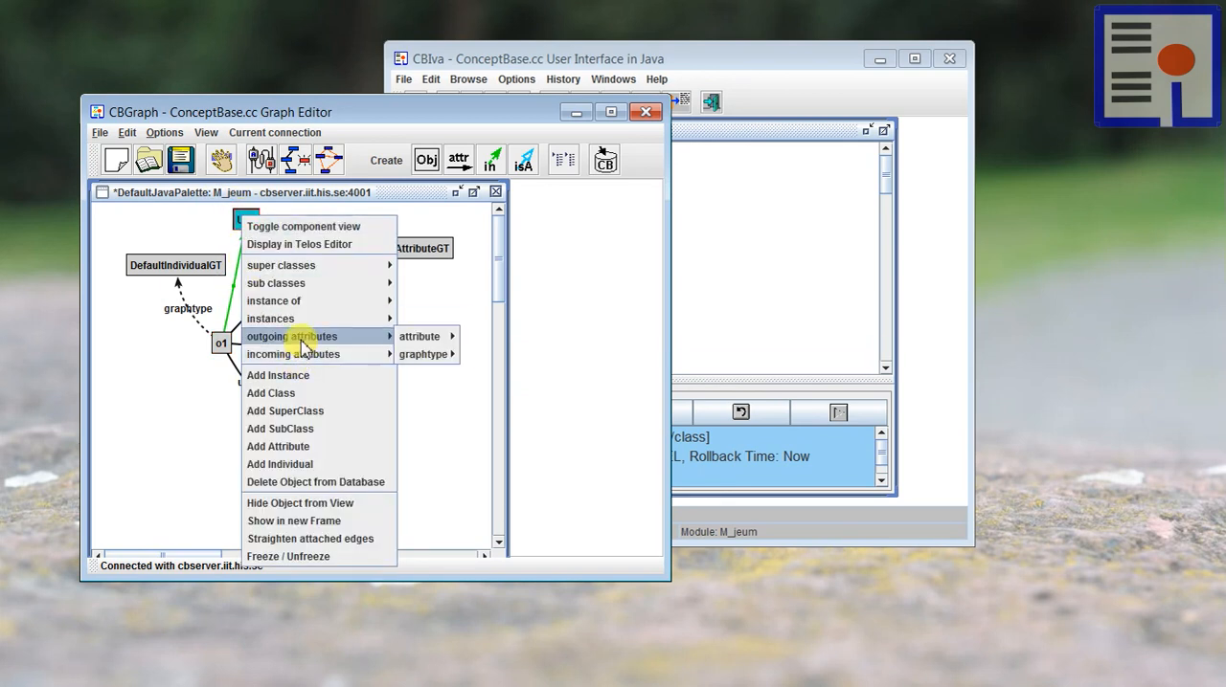
pyautogui.moveTo(411, 354)
pyautogui.moveTo(493, 356)
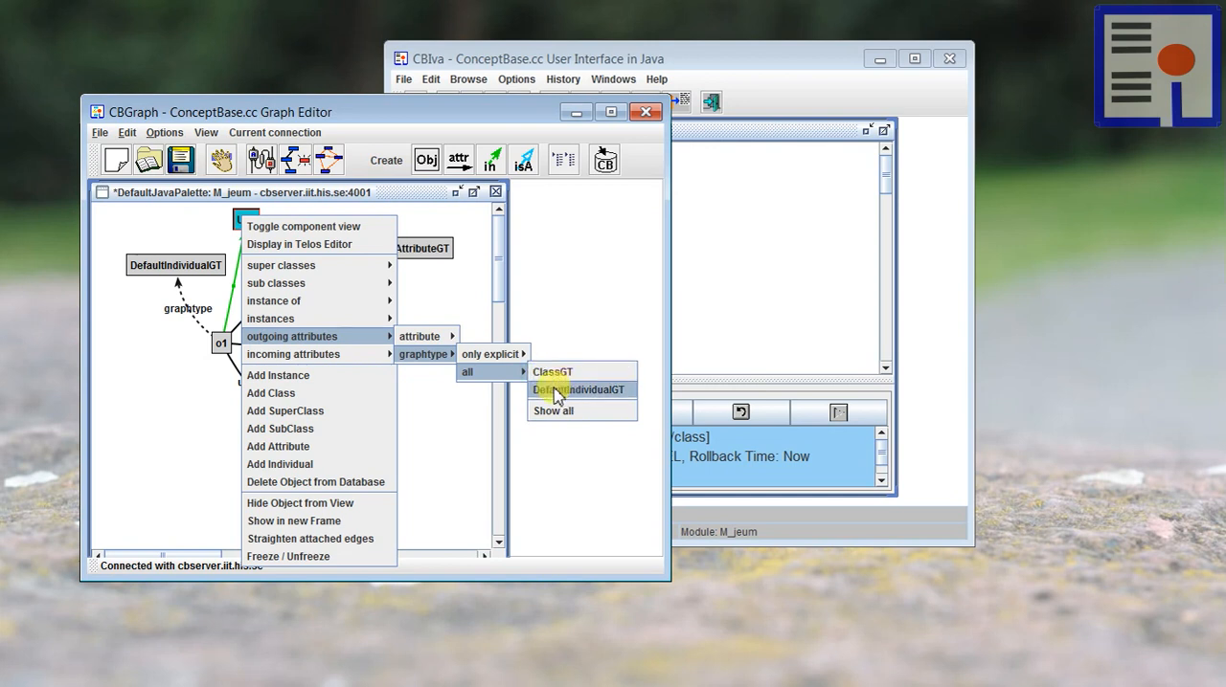
pyautogui.click(447, 435)
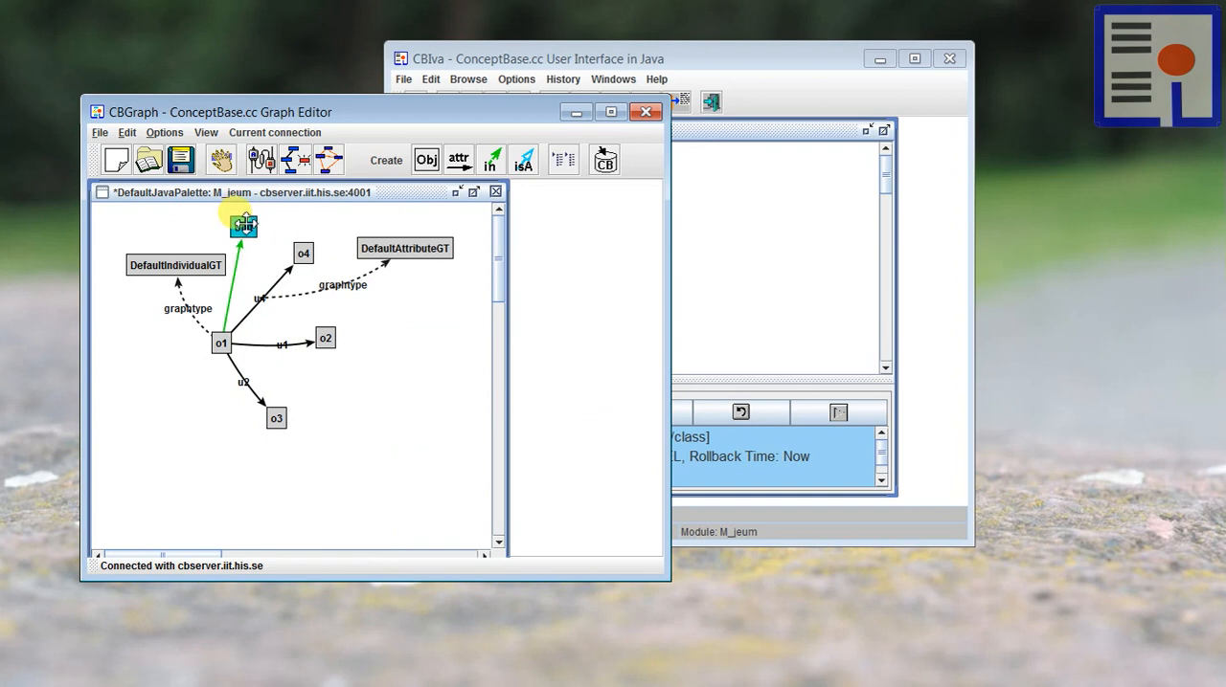
# Step: Show the ClassGT graphtype of Unit and place its node below o2 in free space
pyautogui.rightClick(243, 224)
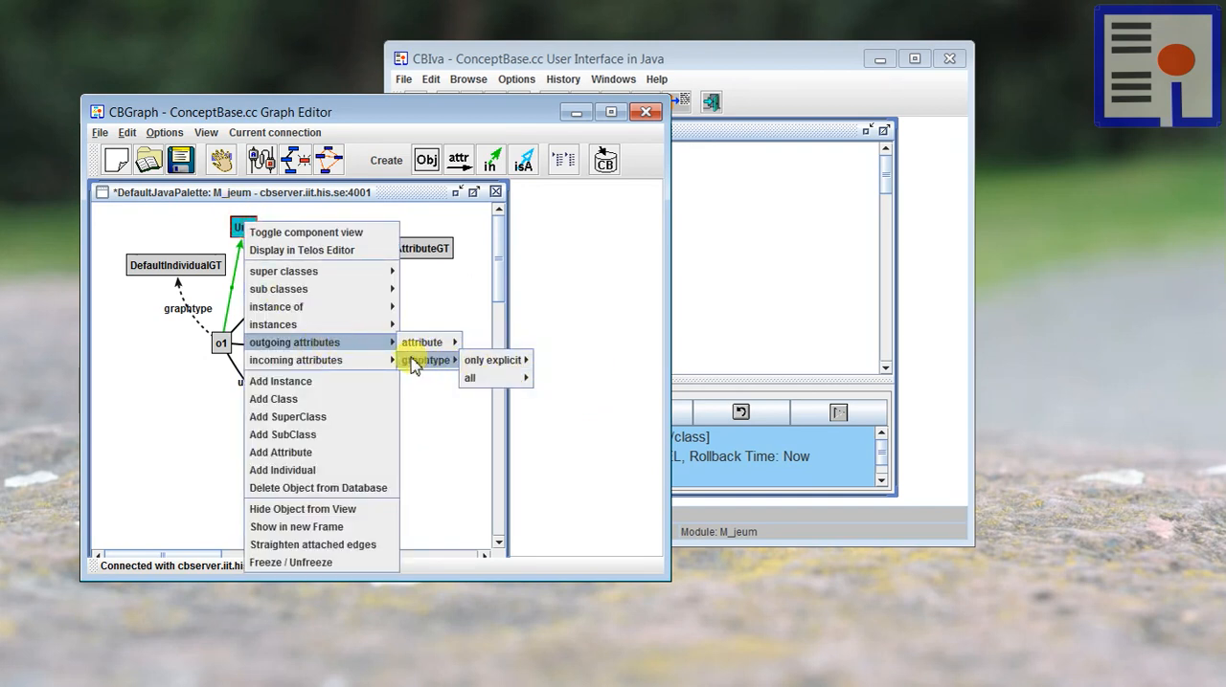
pyautogui.click(547, 377)
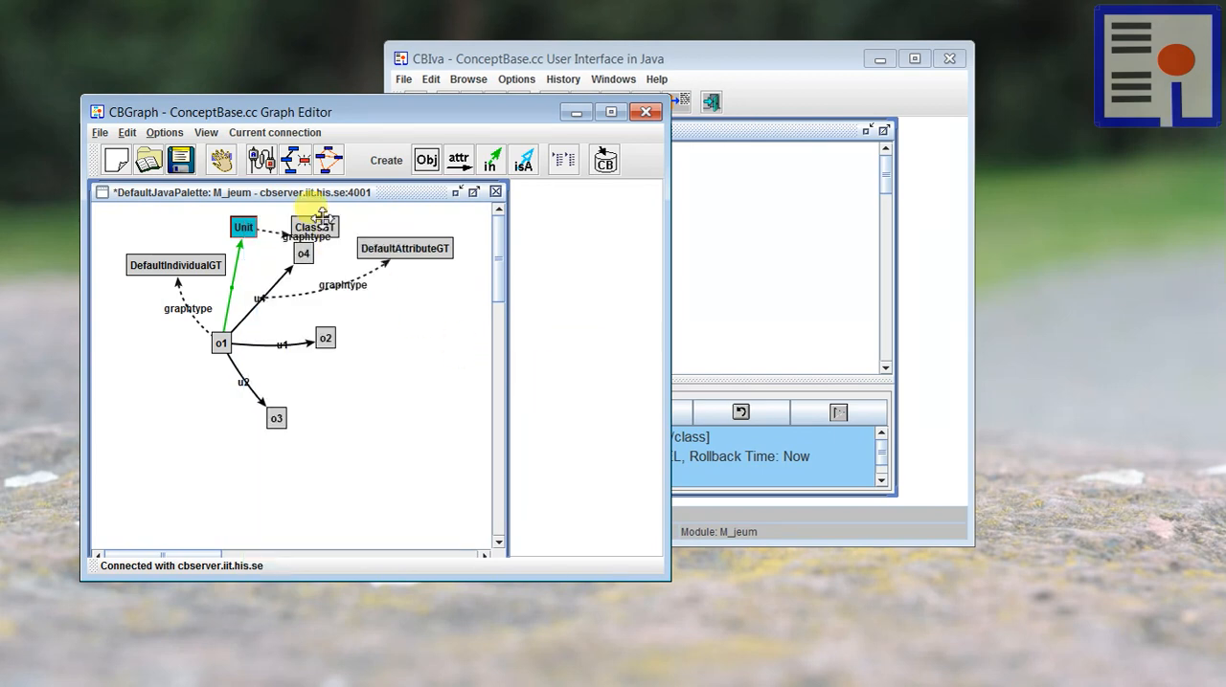
pyautogui.moveTo(322, 214); pyautogui.dragTo(361, 435)
# Step: Display ClassGT in the Telos Editor and examine its graphical properties, priority and implementedBy value
pyautogui.rightClick(363, 441)
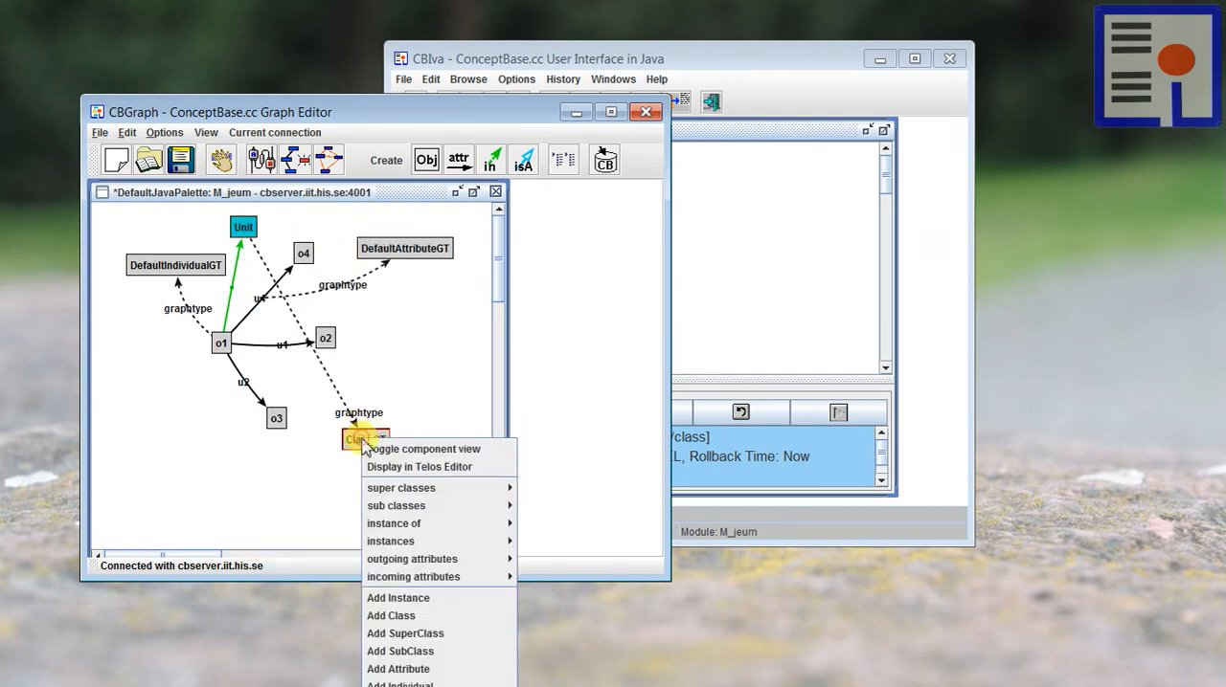
pyautogui.click(452, 466)
pyautogui.click(739, 308)
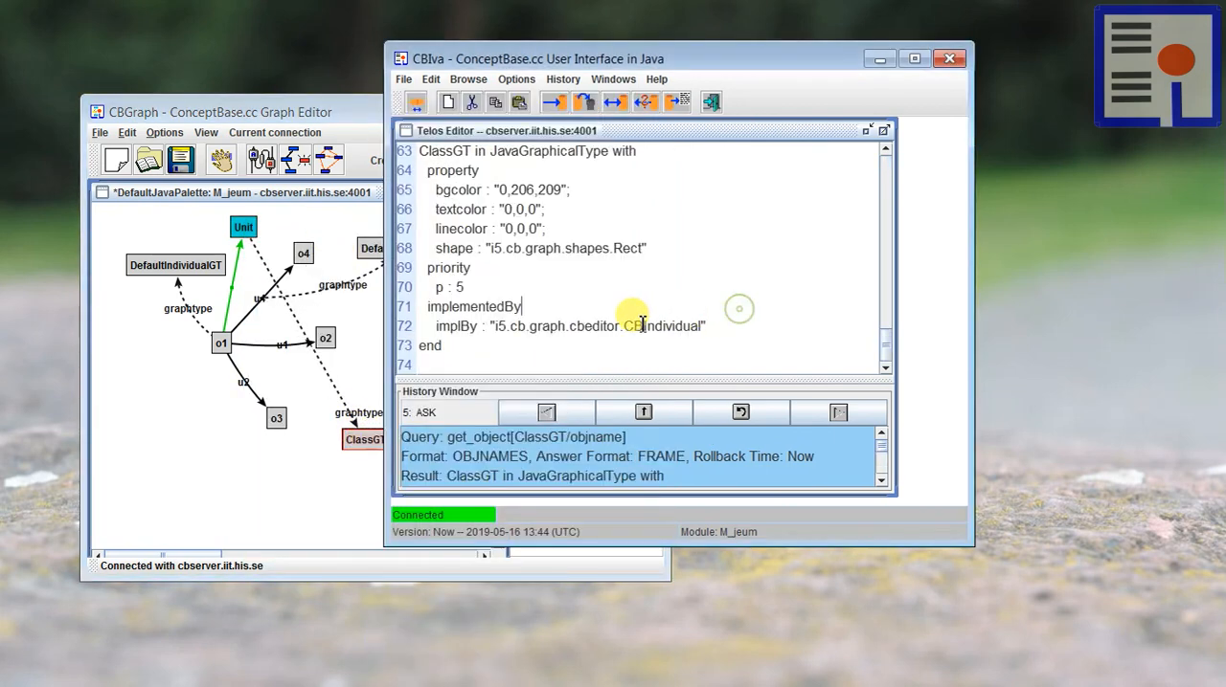
pyautogui.scroll(1, 630, 322)
pyautogui.scroll(-1, 630, 323)
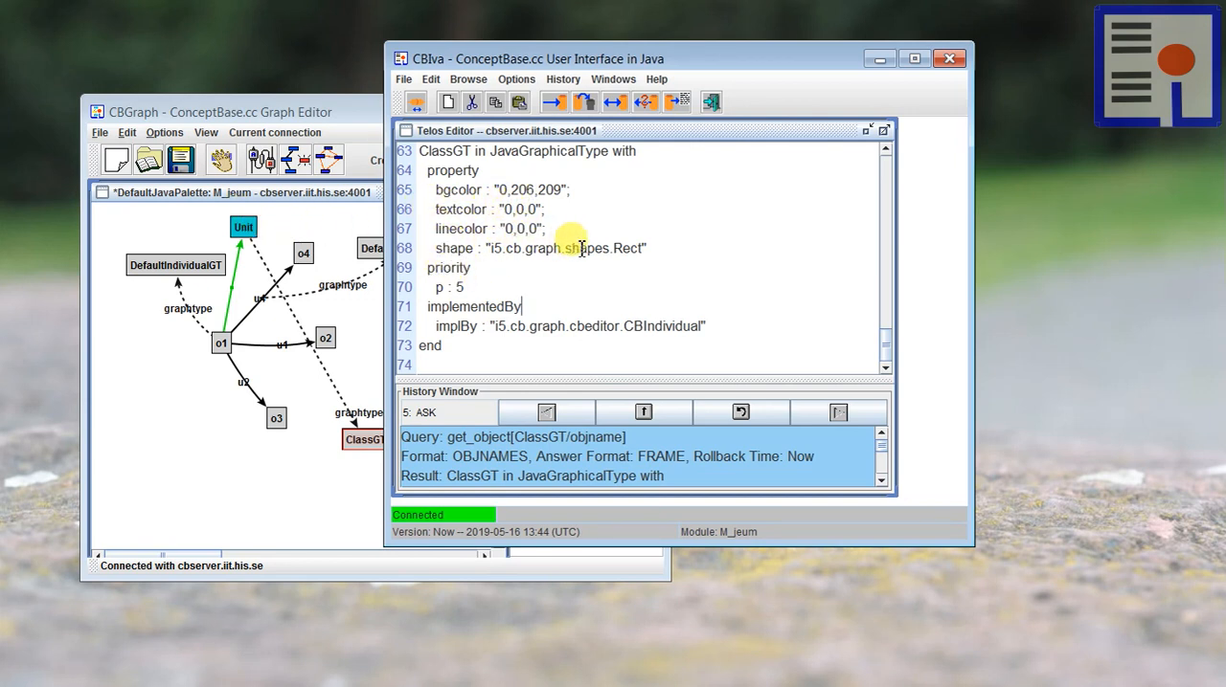
pyautogui.click(459, 288)
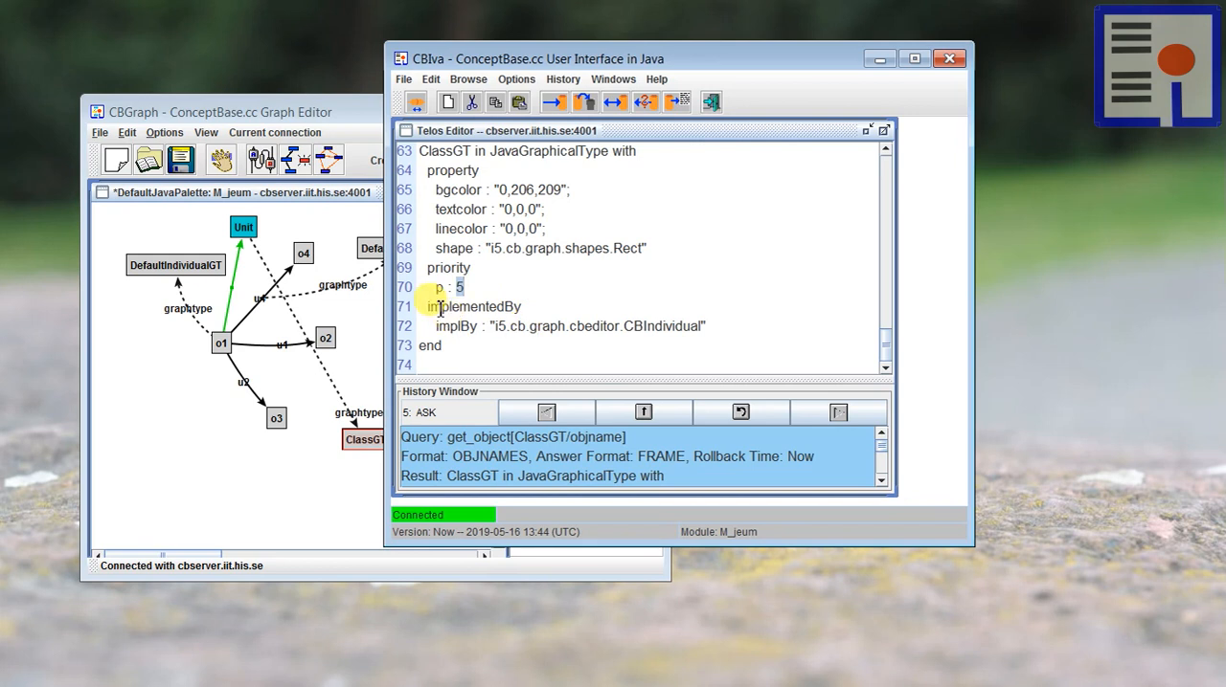
pyautogui.moveTo(624, 326); pyautogui.dragTo(702, 328)
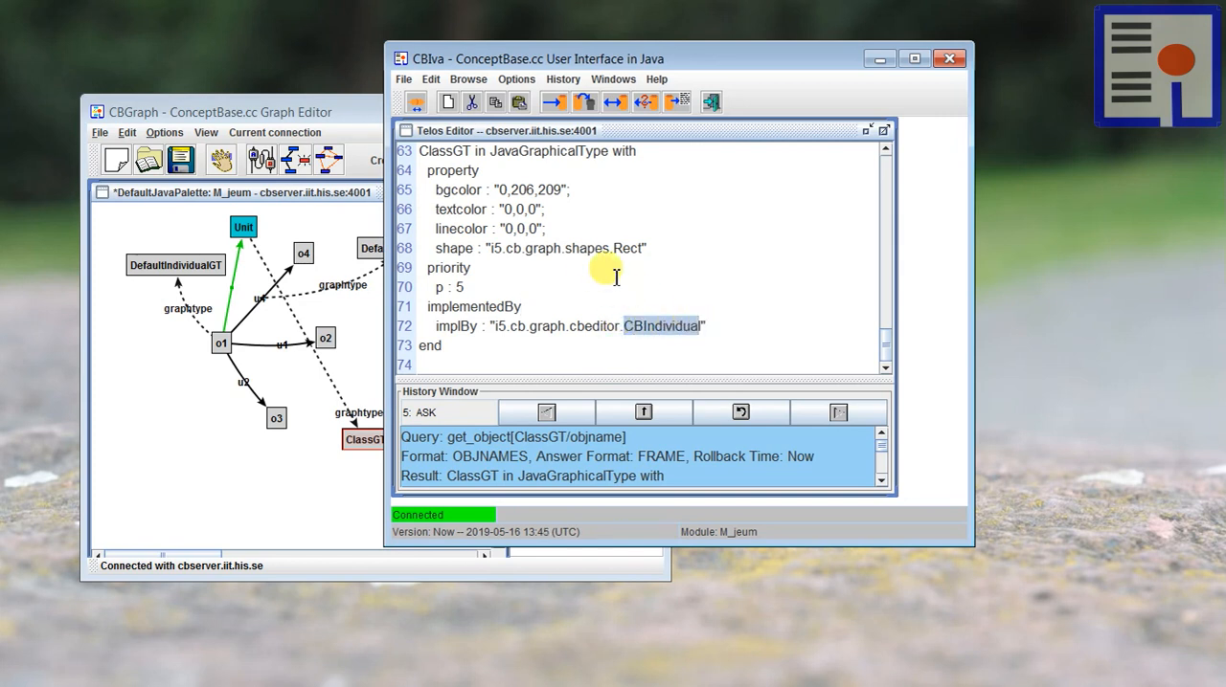
pyautogui.click(705, 247)
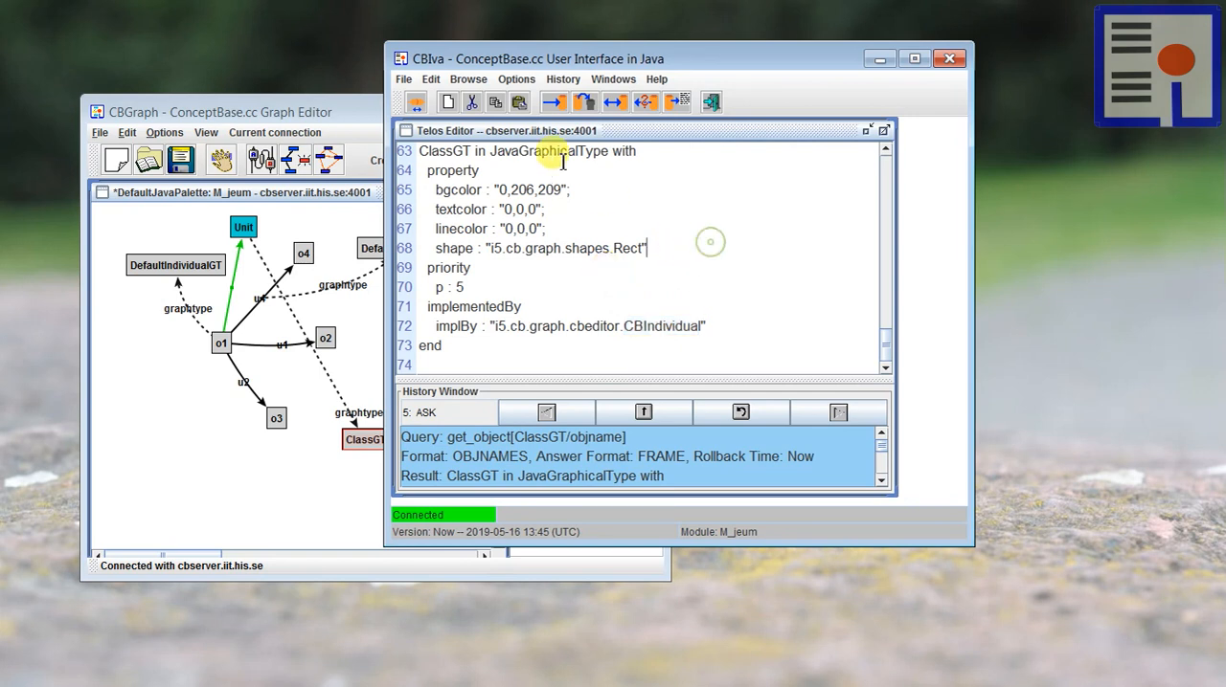
# Step: Clear the Telos Editor and shift the CBIva window aside to uncover more of the graph
pyautogui.click(447, 101)
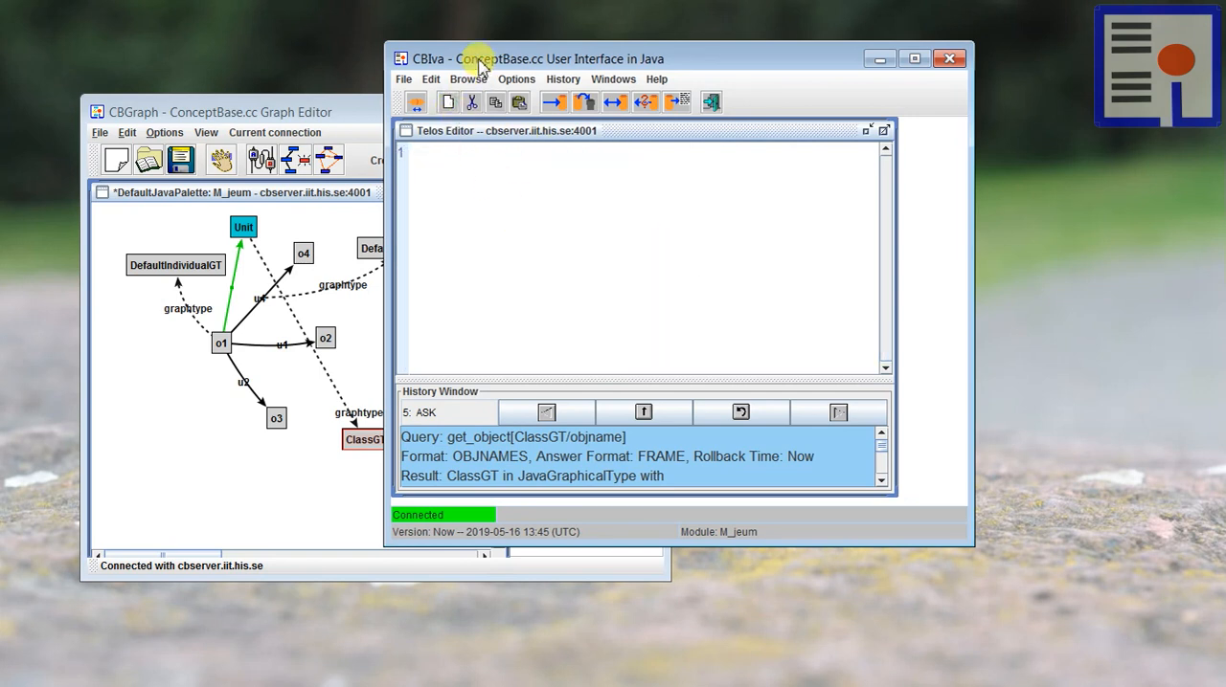
pyautogui.moveTo(475, 56); pyautogui.dragTo(518, 56)
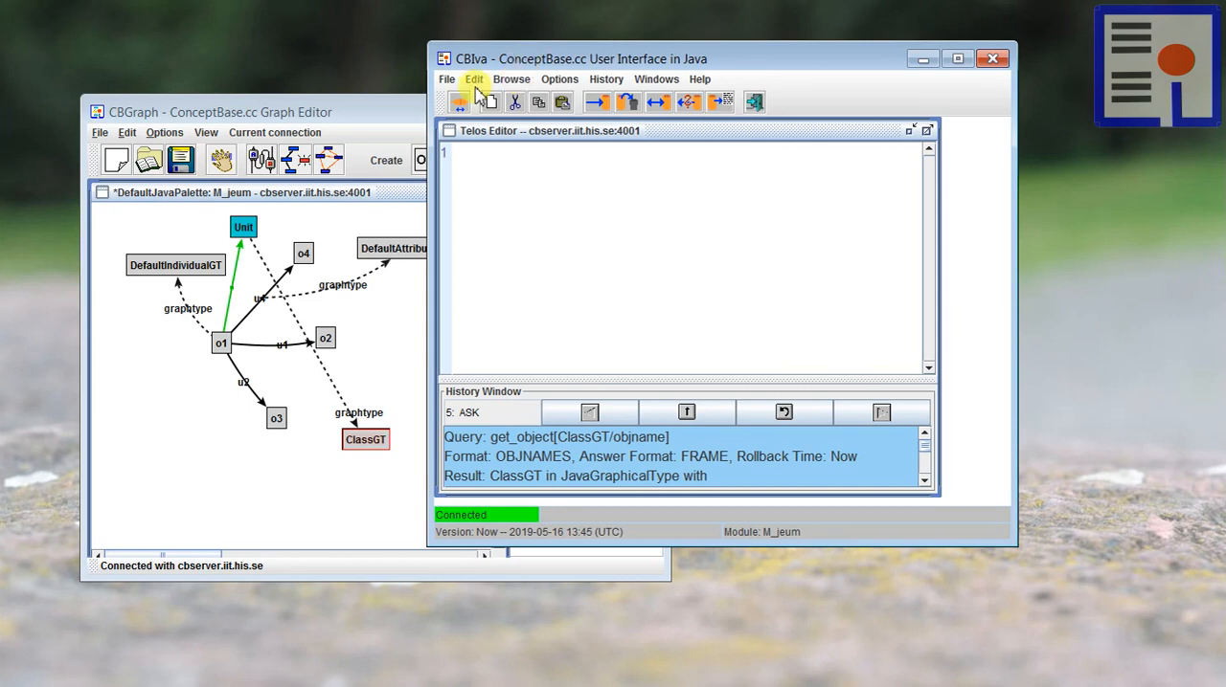
# Step: Switch back to the CBGraph Graph Editor and close it
pyautogui.click(314, 110)
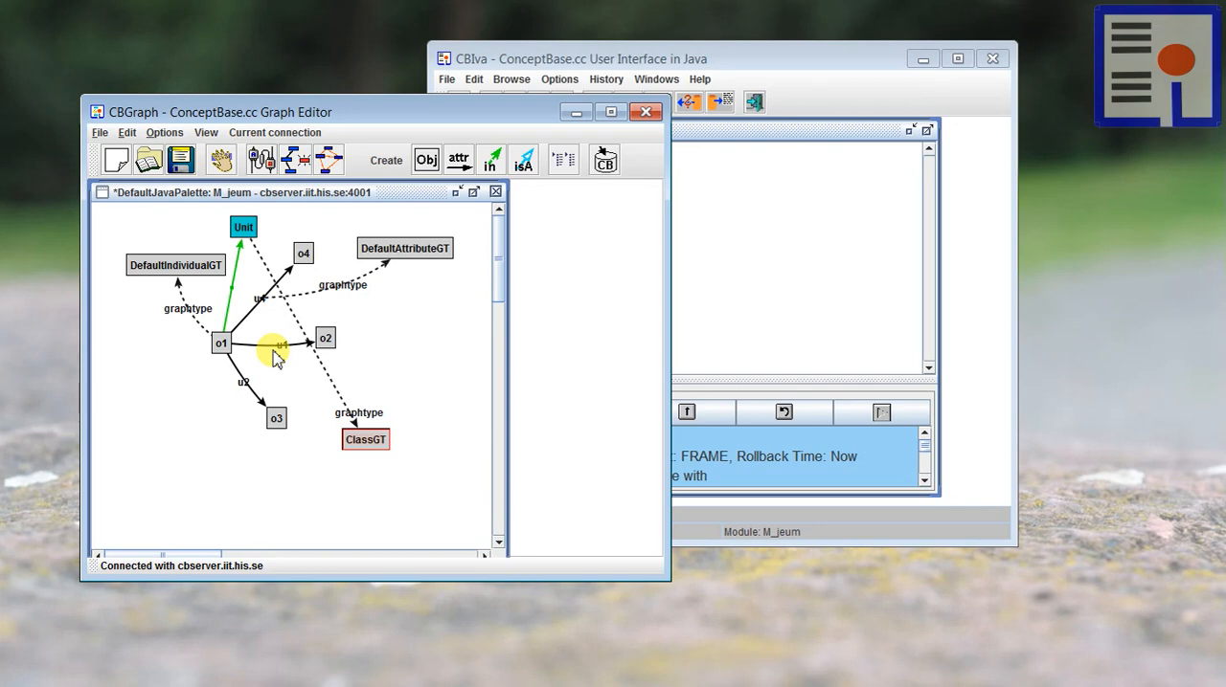
pyautogui.click(787, 290)
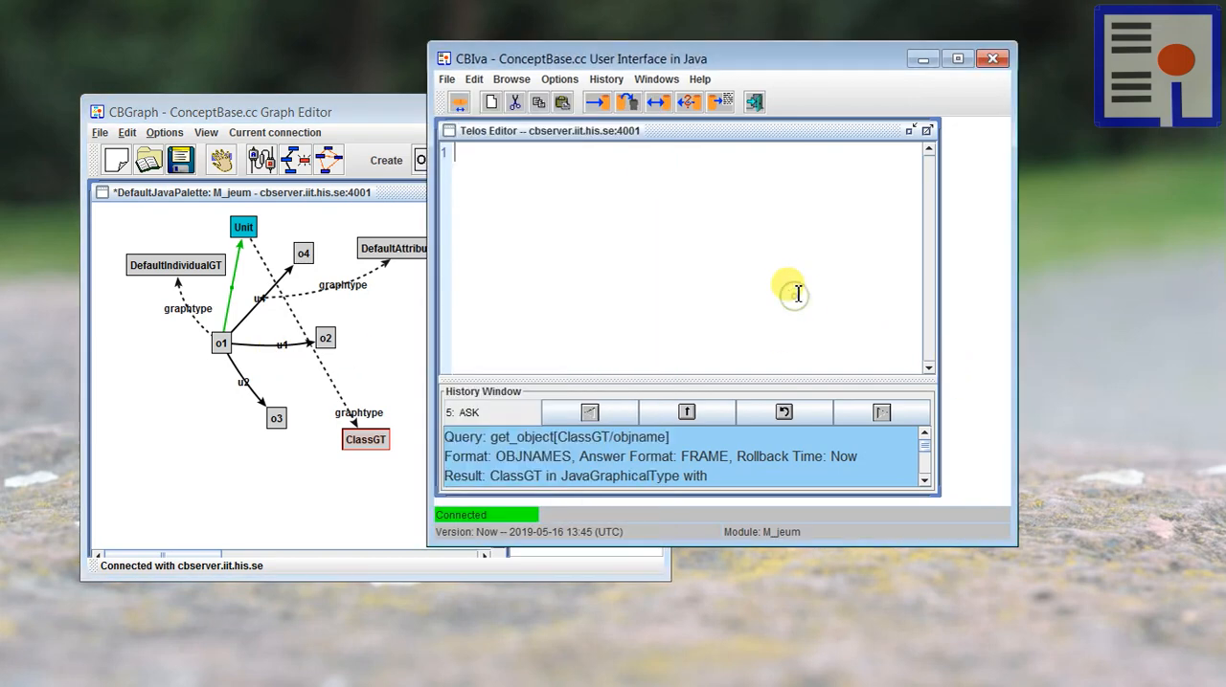
pyautogui.click(162, 227)
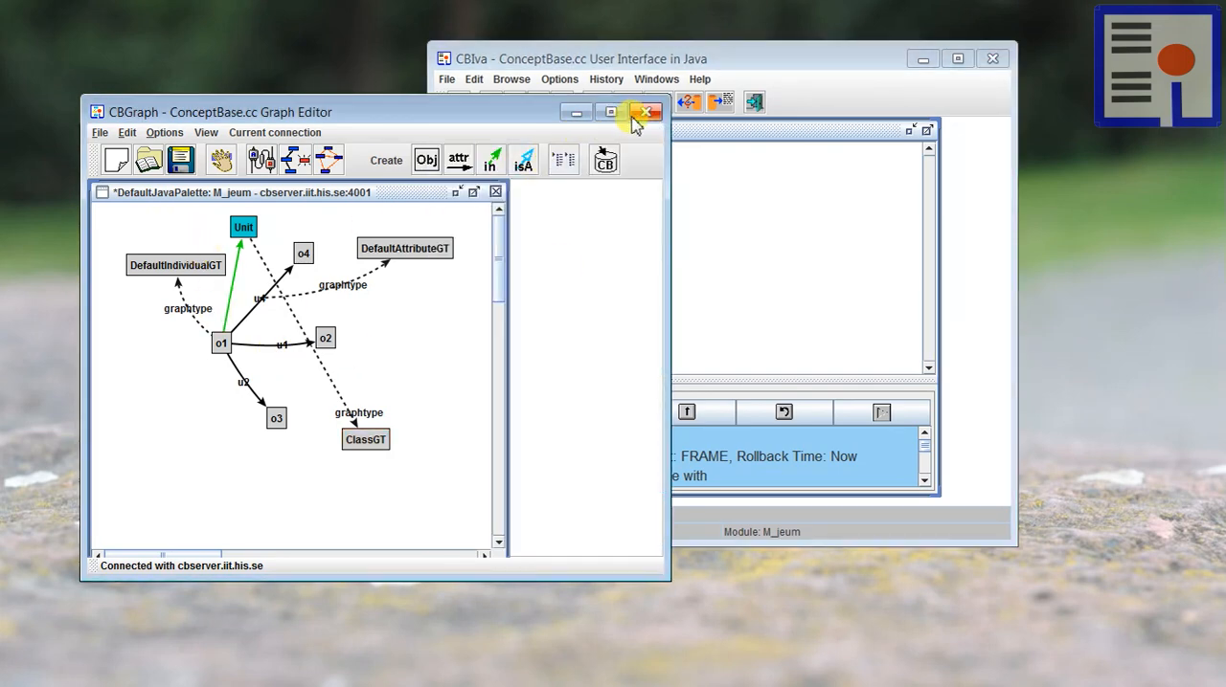
pyautogui.click(642, 113)
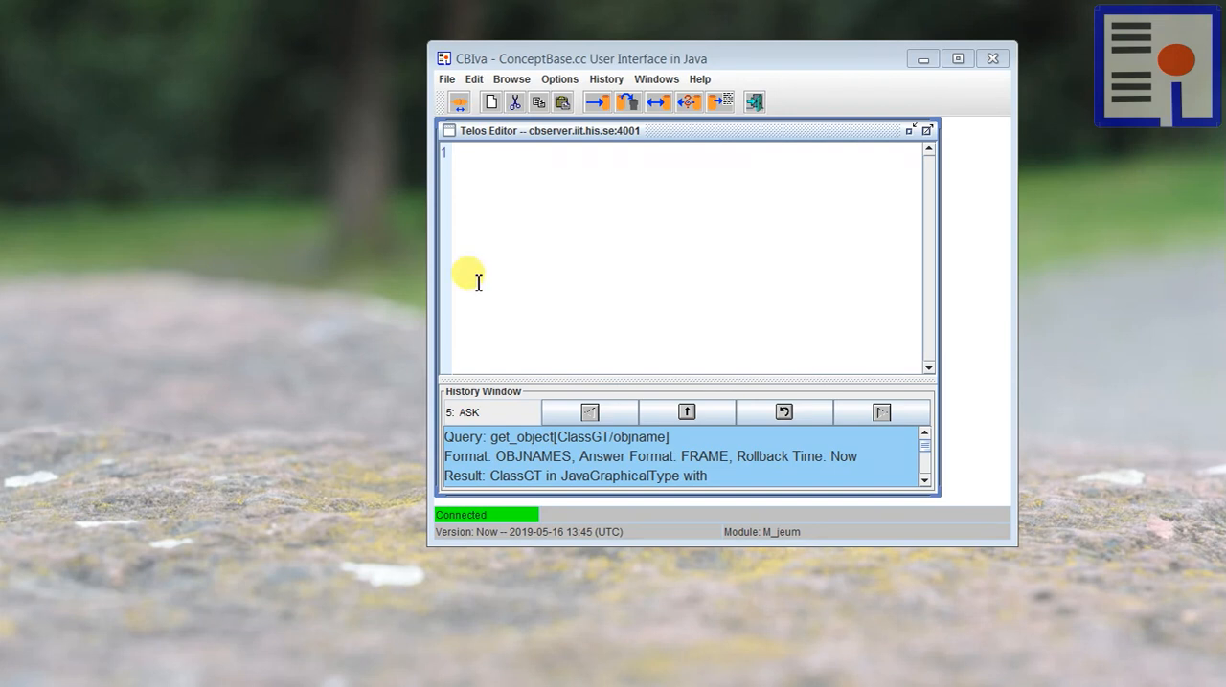
# Step: Paste the XPalette definition into the Telos Editor and highlight DefaultIndividualGT in its defaultIndividual entry
pyautogui.click(602, 239)
pyautogui.hotkey('ctrl', 'v')
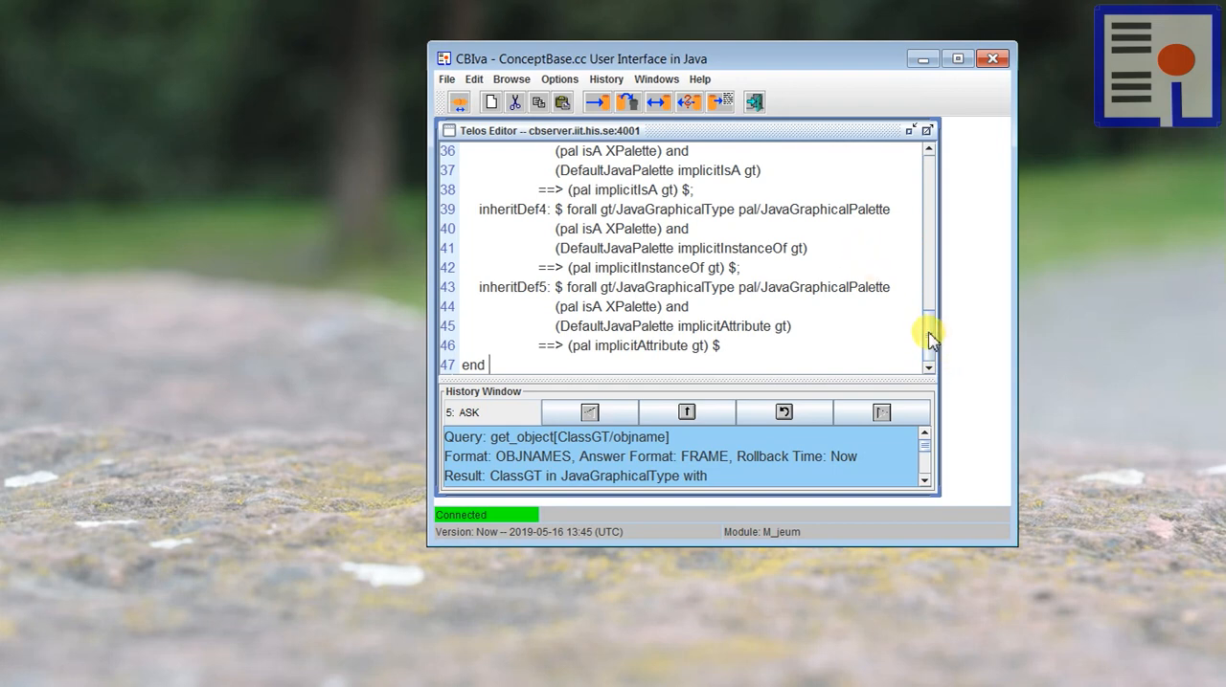
pyautogui.moveTo(930, 332); pyautogui.dragTo(930, 134)
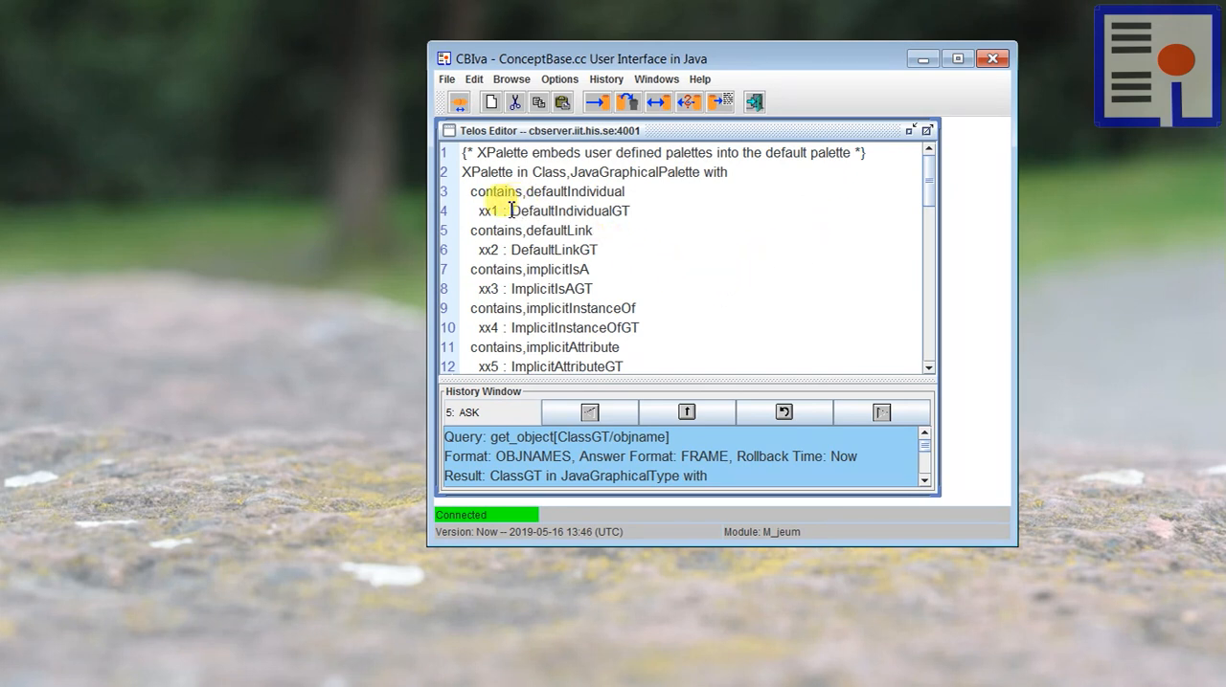
pyautogui.moveTo(510, 210); pyautogui.dragTo(639, 212)
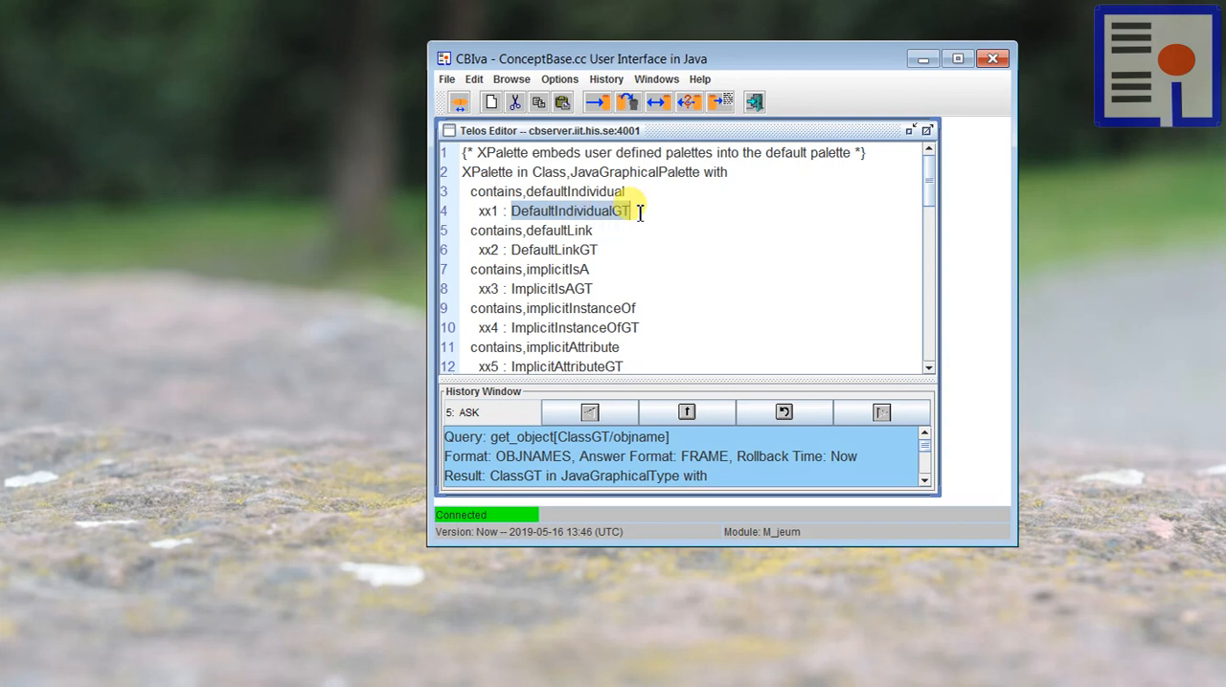
# Step: Highlight DefaultIndividualGT in the defaultIndividual entry and the XPalette name in the palette definition
pyautogui.click(548, 211)
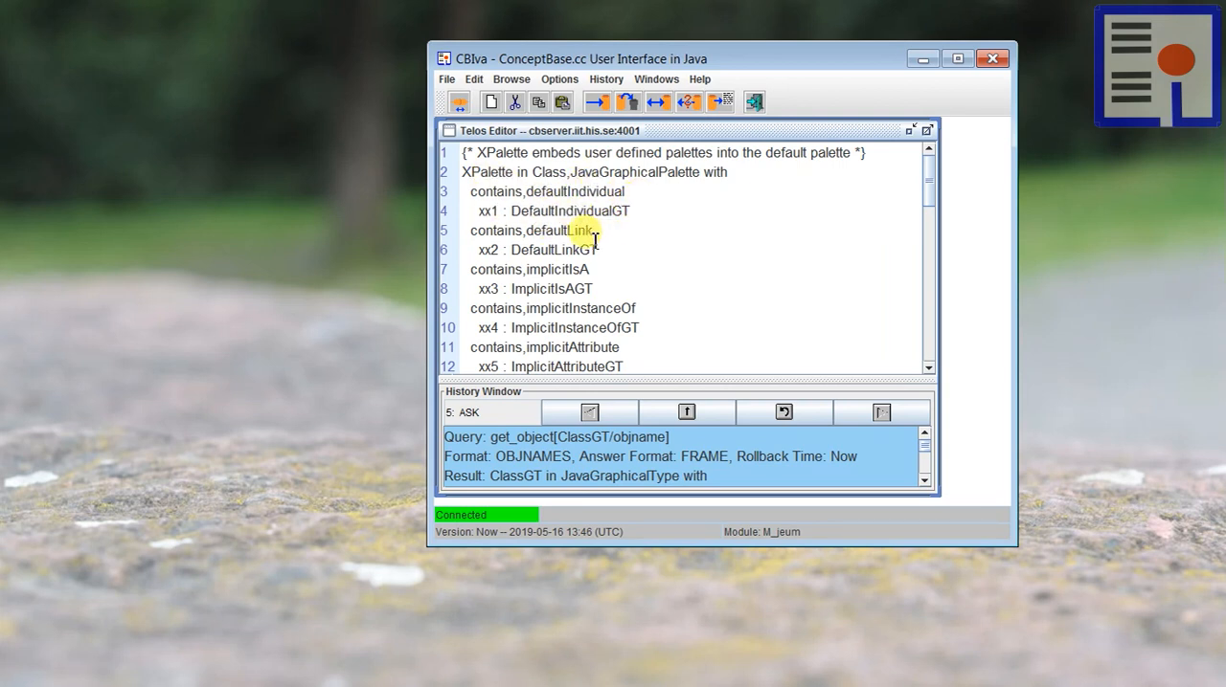
pyautogui.moveTo(511, 211); pyautogui.dragTo(629, 212)
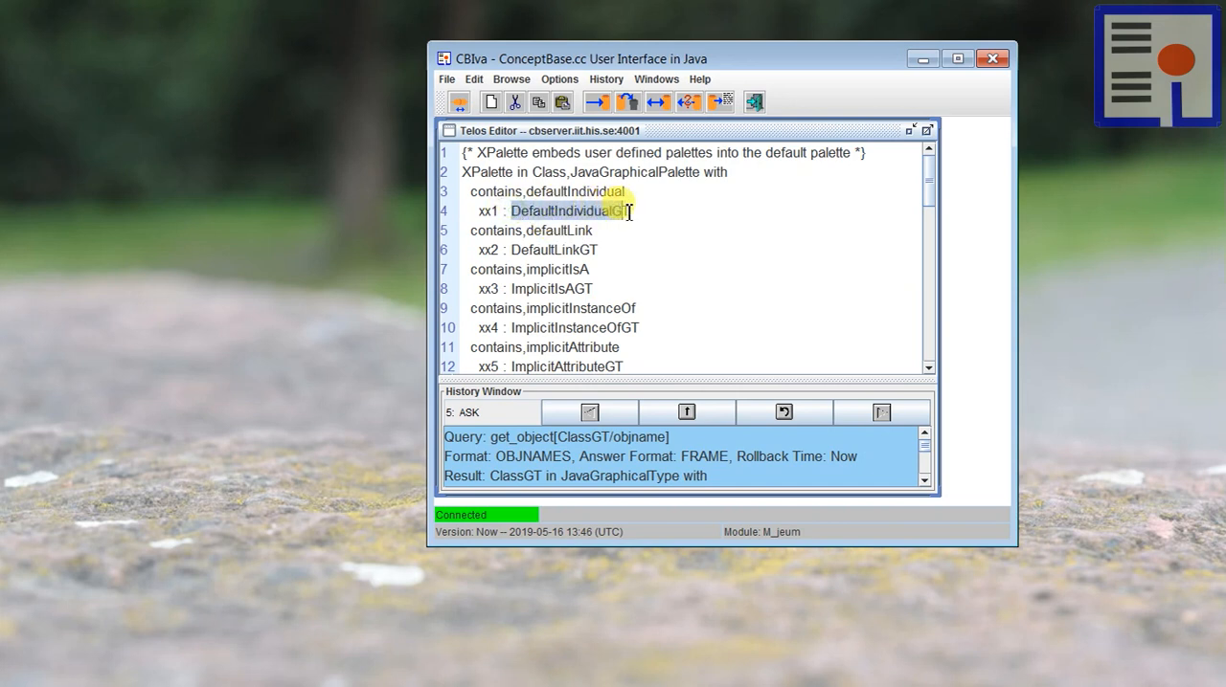
pyautogui.click(542, 210)
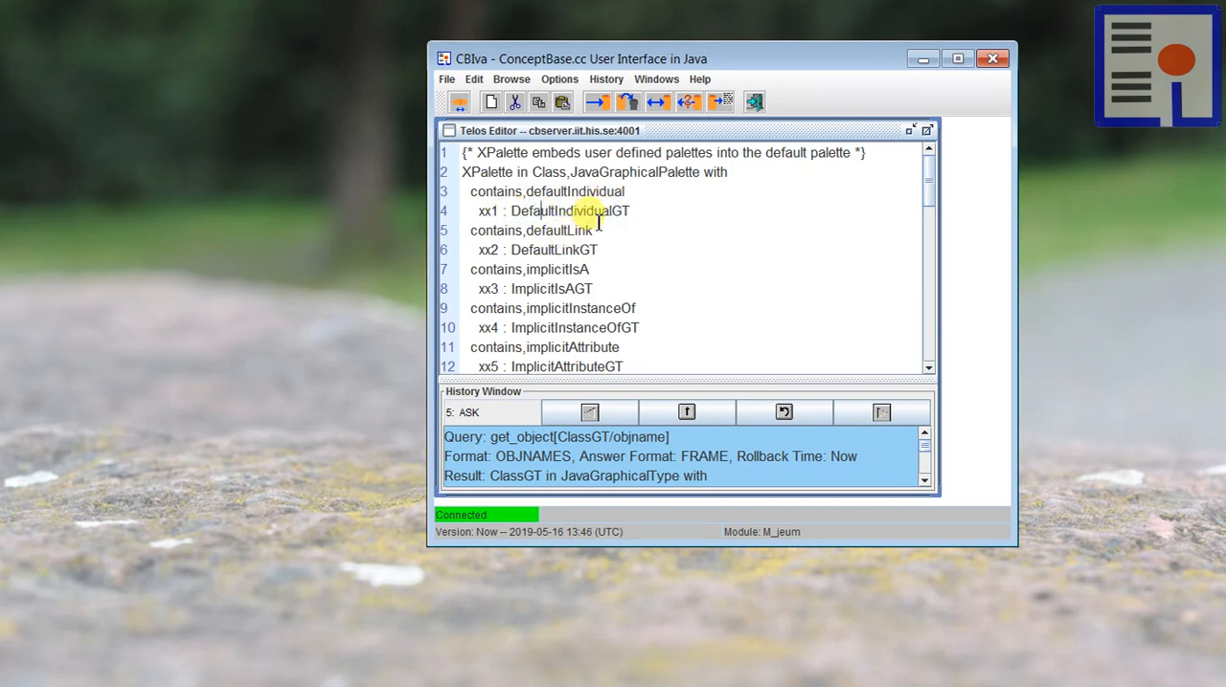
pyautogui.doubleClick(484, 173)
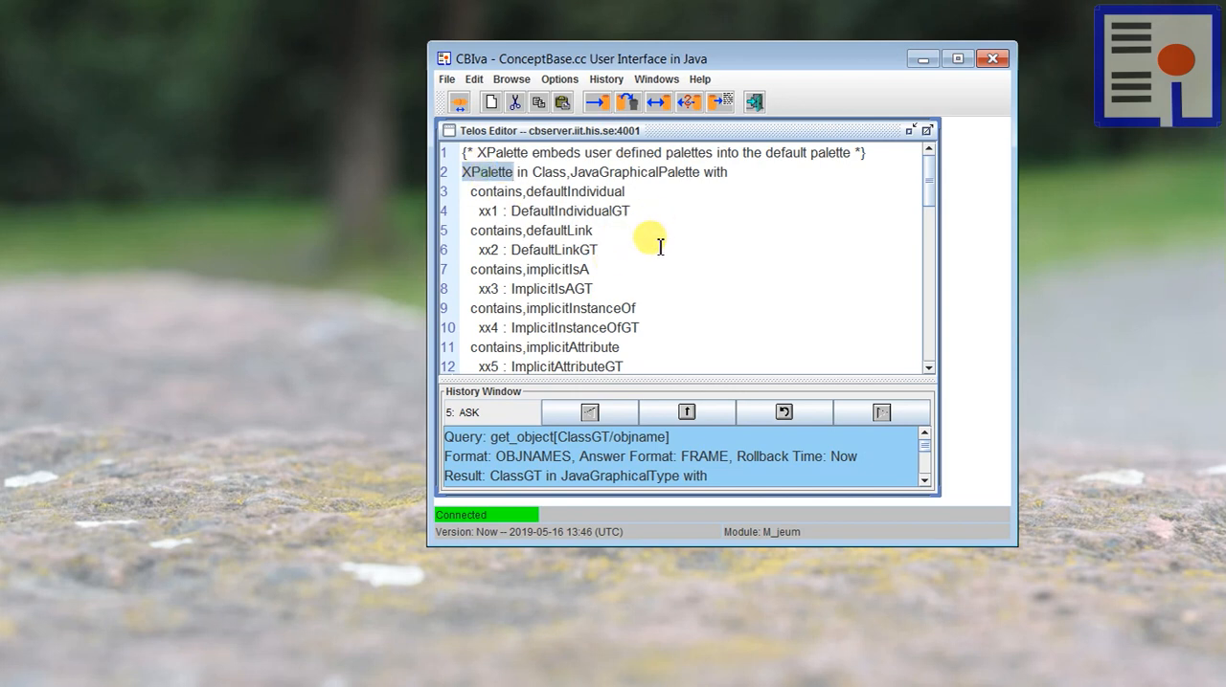
pyautogui.click(694, 249)
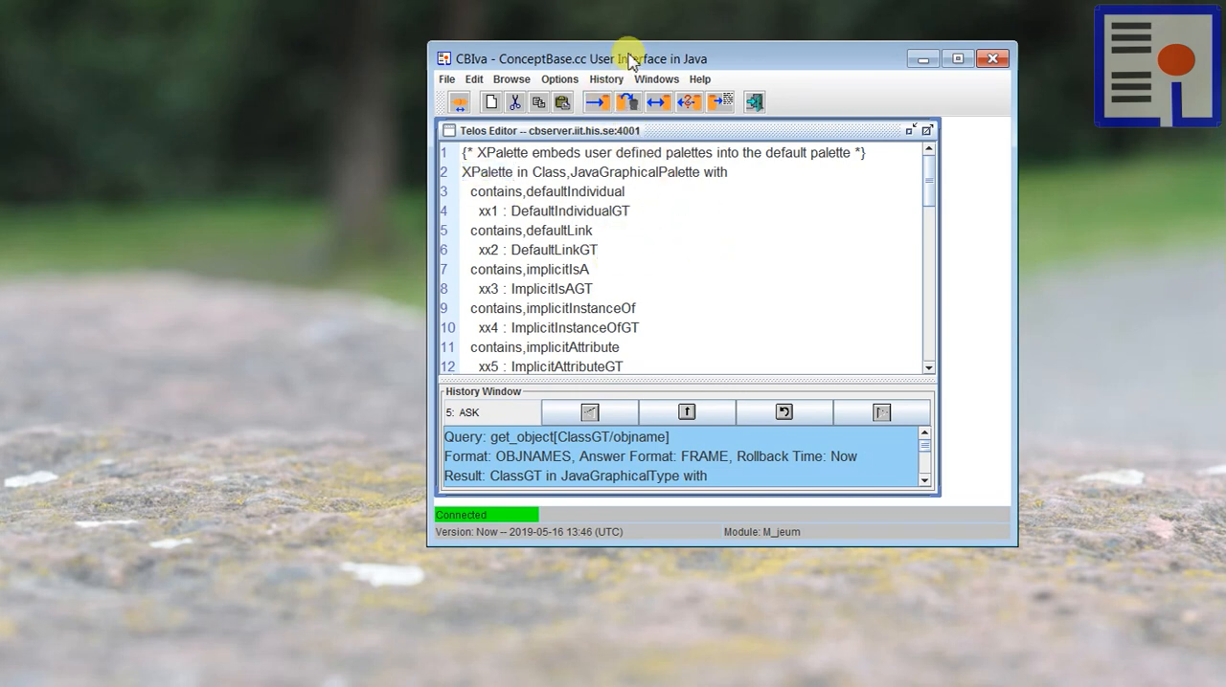
# Step: Shift the CBIva window slightly and tell the XPalette definition to the ConceptBase server
pyautogui.moveTo(624, 55); pyautogui.dragTo(642, 52)
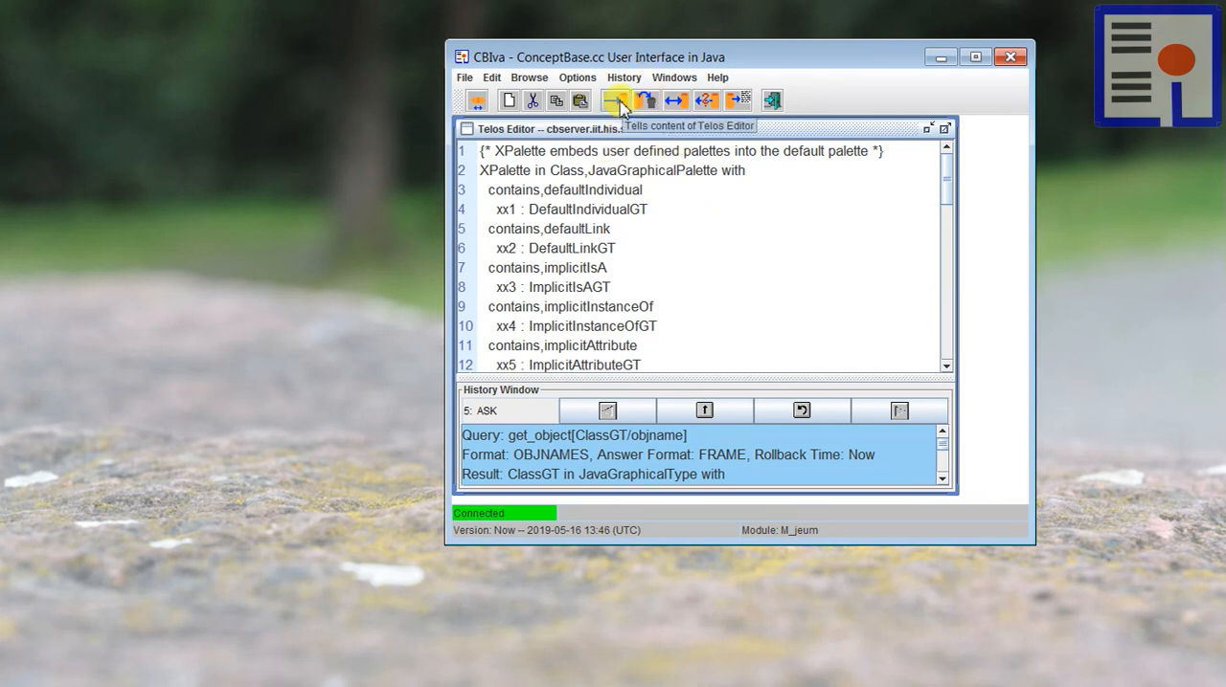
pyautogui.click(616, 107)
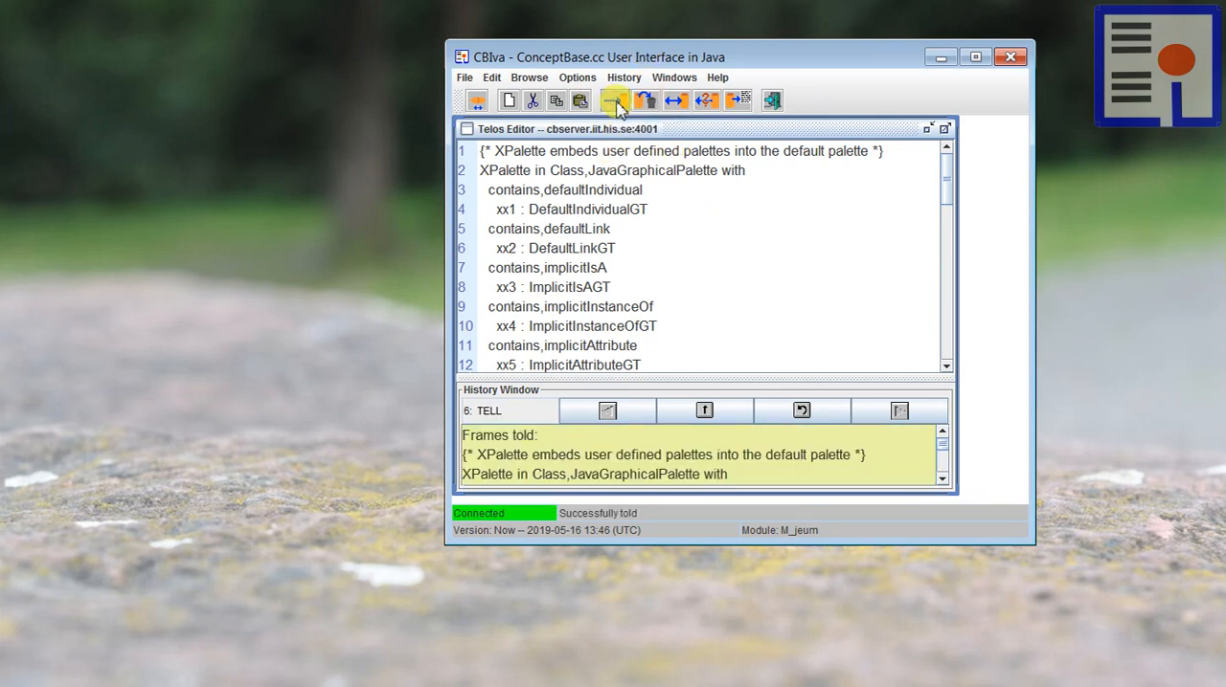
# Step: Clear the Telos Editor and paste the OrganigraphPlain palette definition containing Unit_GT and PushesLinkGT
pyautogui.click(510, 101)
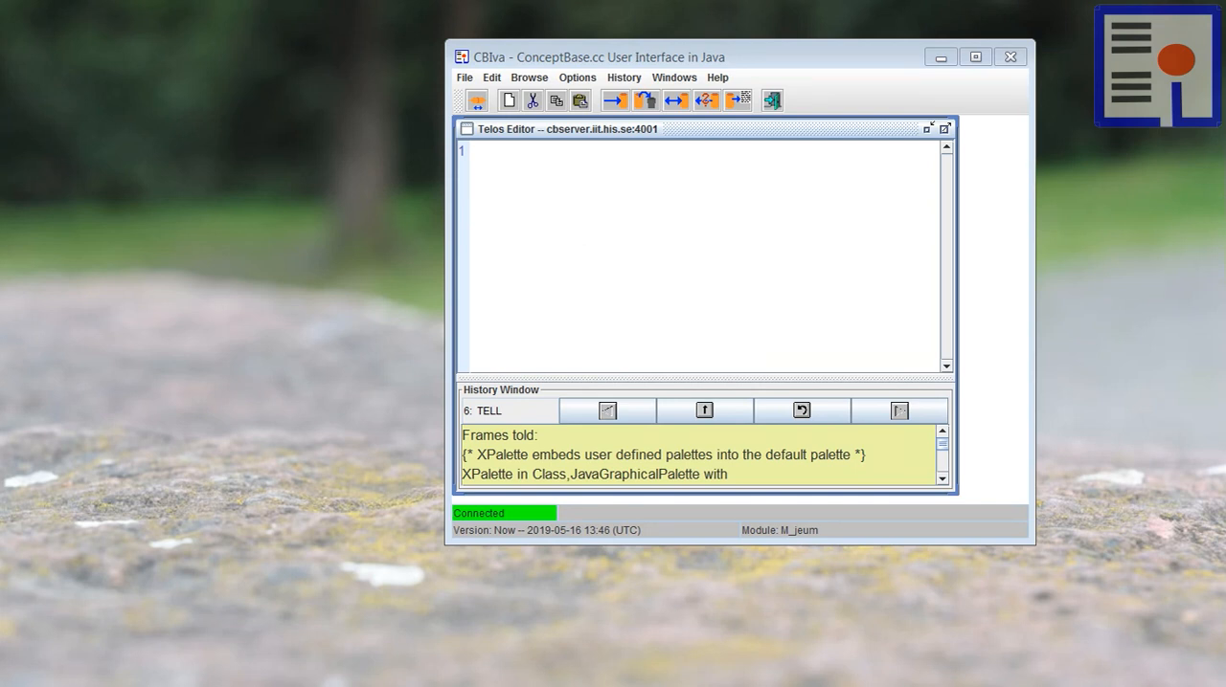
pyautogui.click(672, 237)
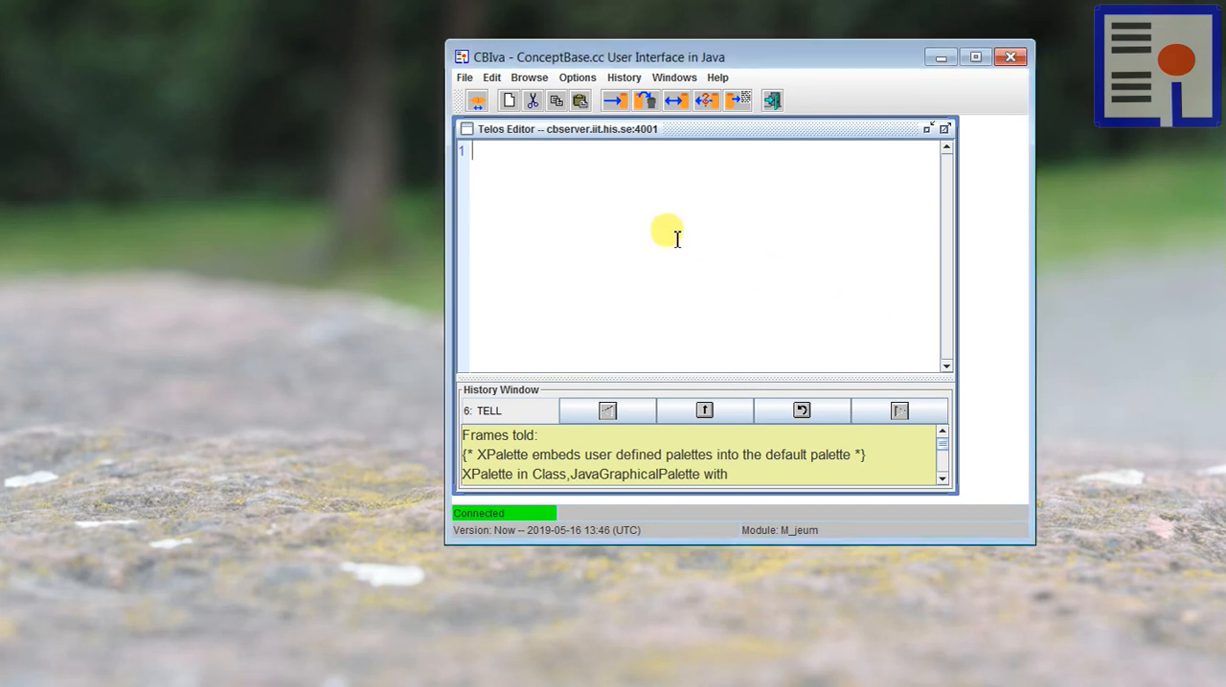
pyautogui.write('Class OrganigraphPlain in JavaGraphicalPalette isA XPalette with contains     pl1: Unit_GT;     pl2: PushesLinkGT end')
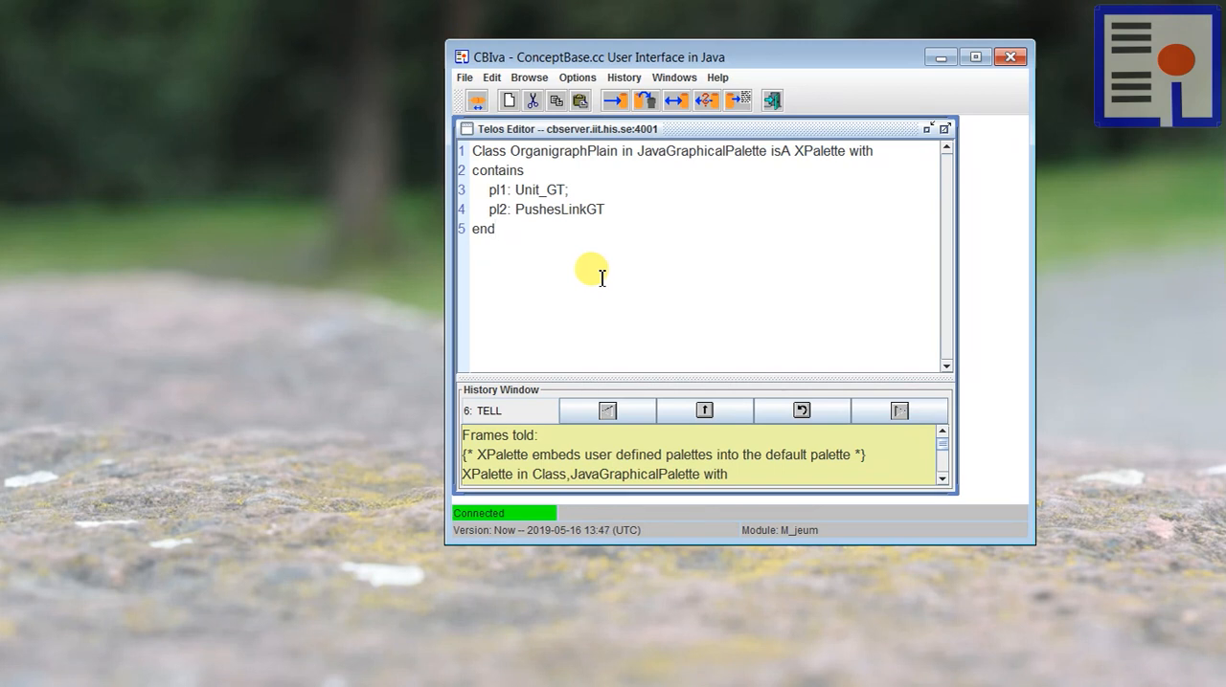
# Step: Highlight the OrganigraphPlain name, its XPalette superclass and the contained types Unit_GT and PushesLinkGT in the palette definition
pyautogui.doubleClick(563, 151)
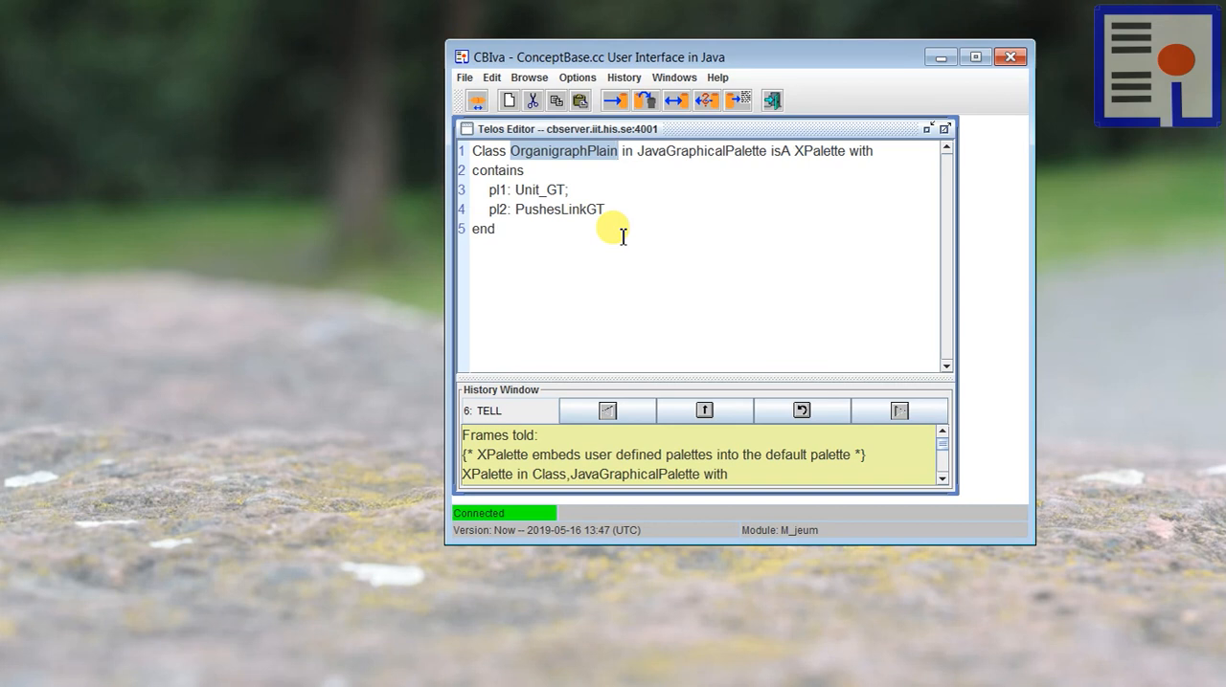
pyautogui.doubleClick(823, 153)
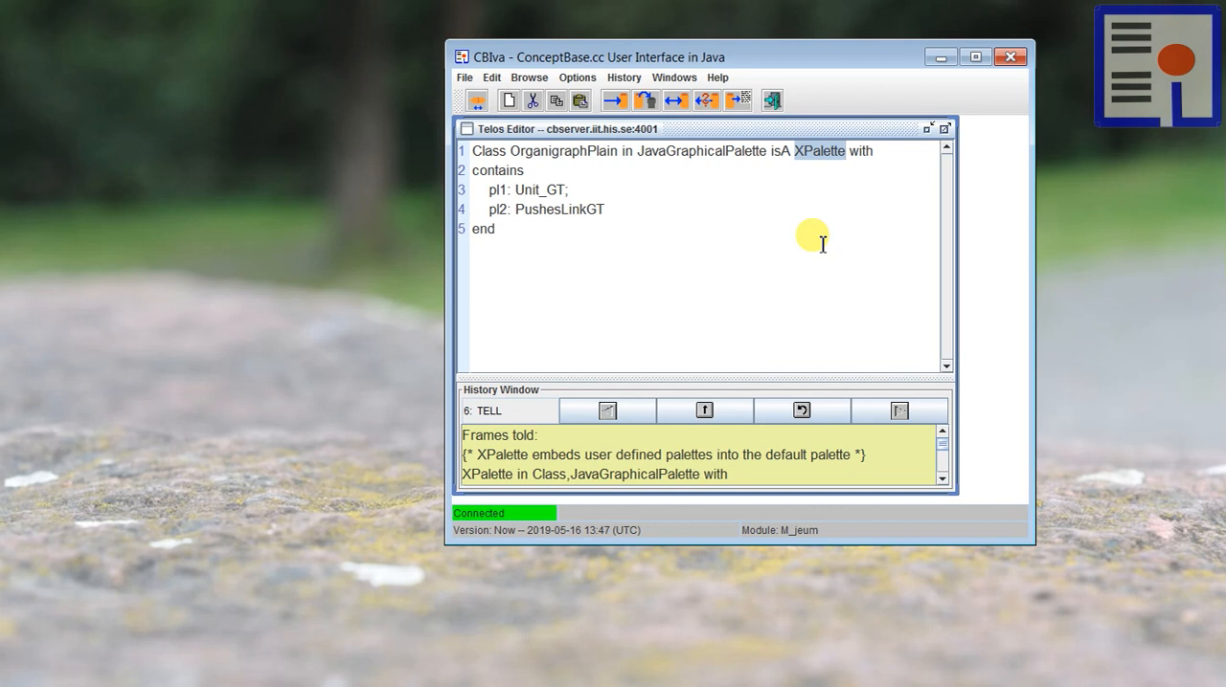
pyautogui.click(596, 243)
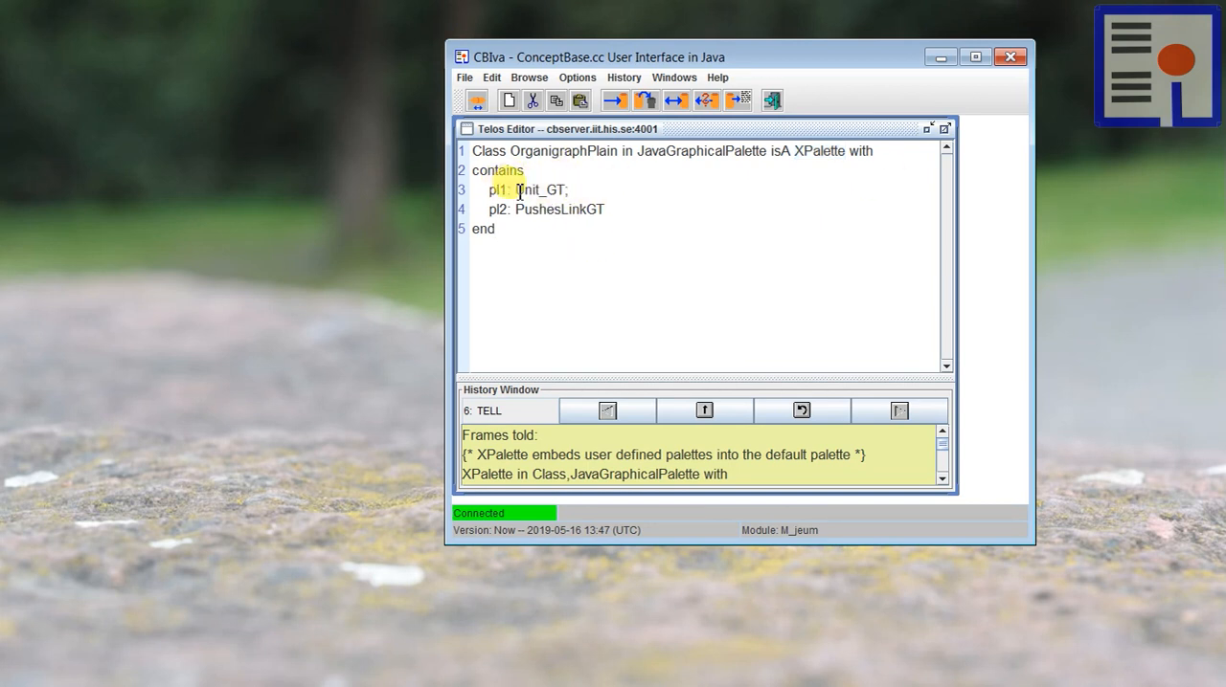
pyautogui.doubleClick(555, 191)
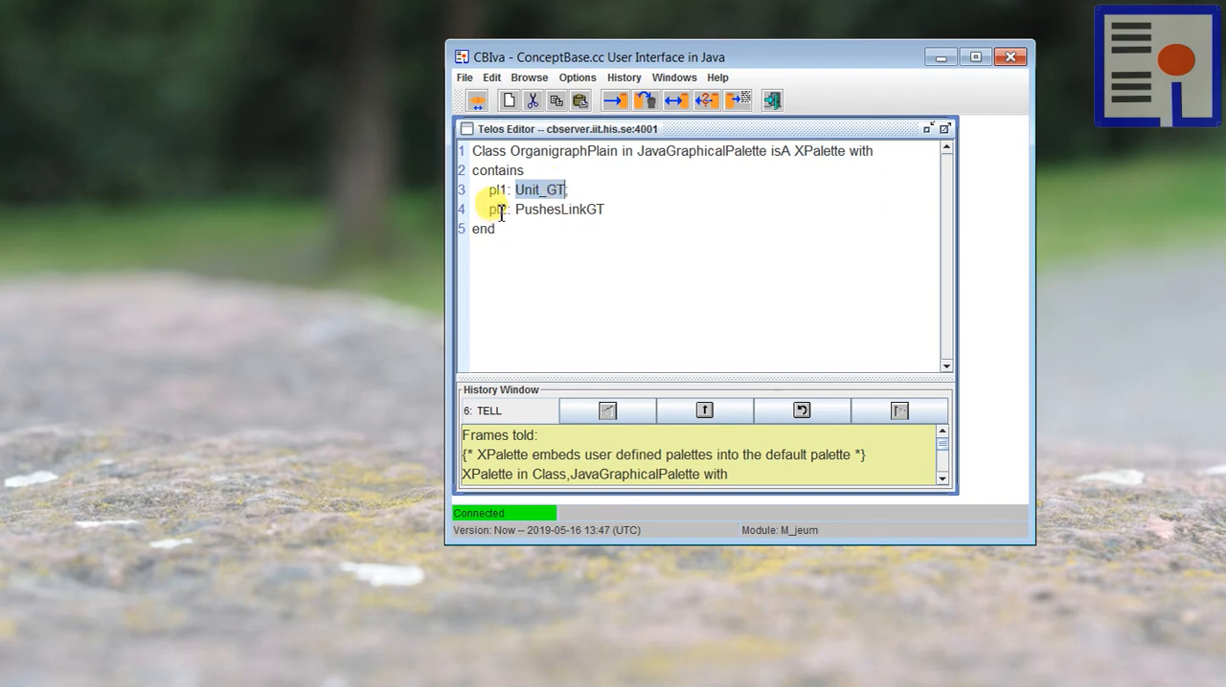
pyautogui.moveTo(517, 209); pyautogui.dragTo(599, 211)
pyautogui.click(563, 273)
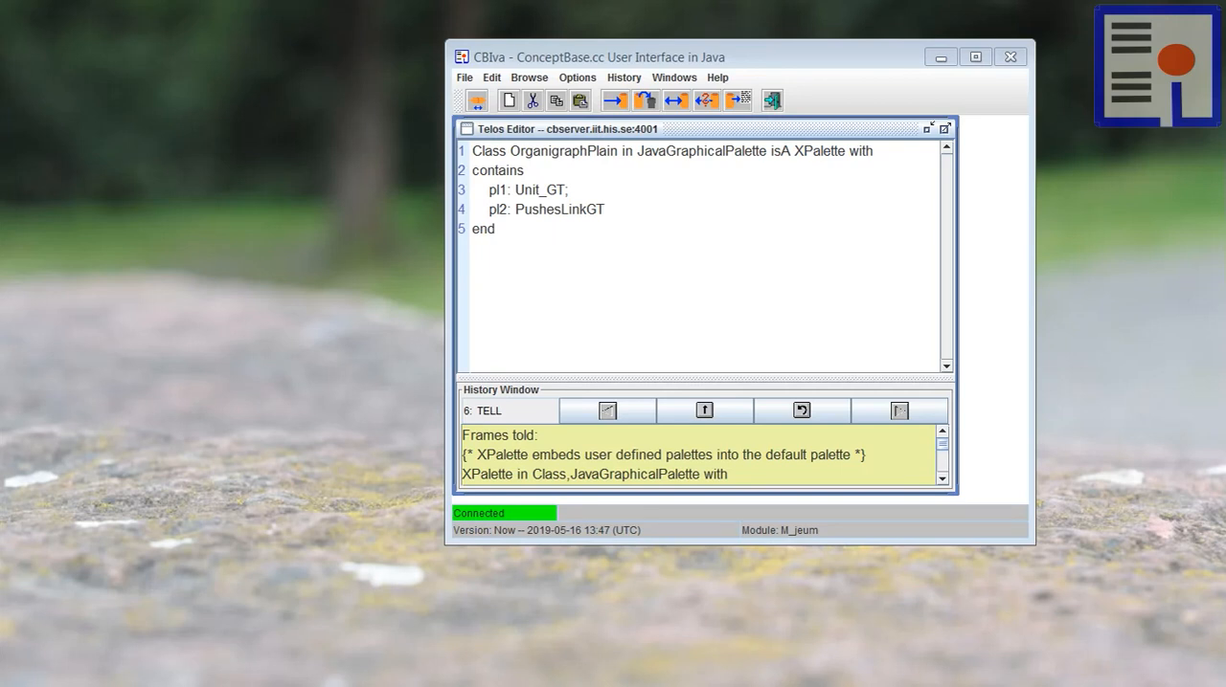
# Step: Append the Unit_GT graphical type definition below OrganigraphPlain and enlarge the CBIva window and Telos Editor to fit it
pyautogui.click(506, 280)
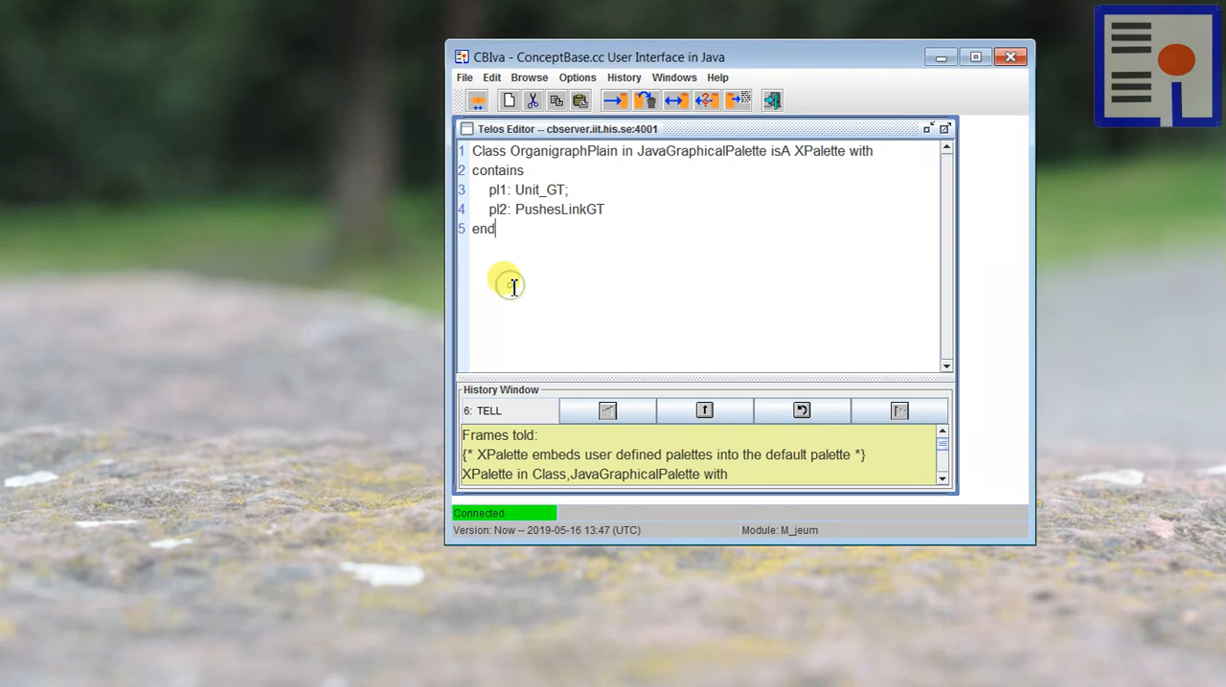
pyautogui.hotkey('ctrl', 'v')
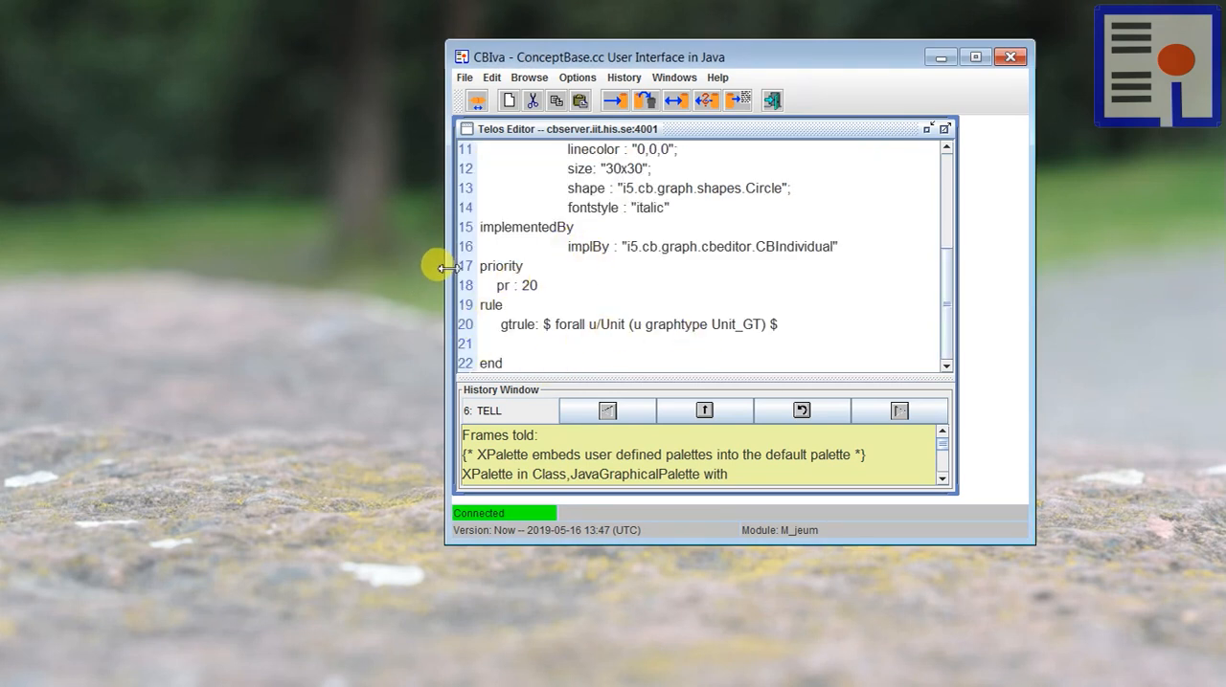
pyautogui.moveTo(440, 267); pyautogui.dragTo(331, 268)
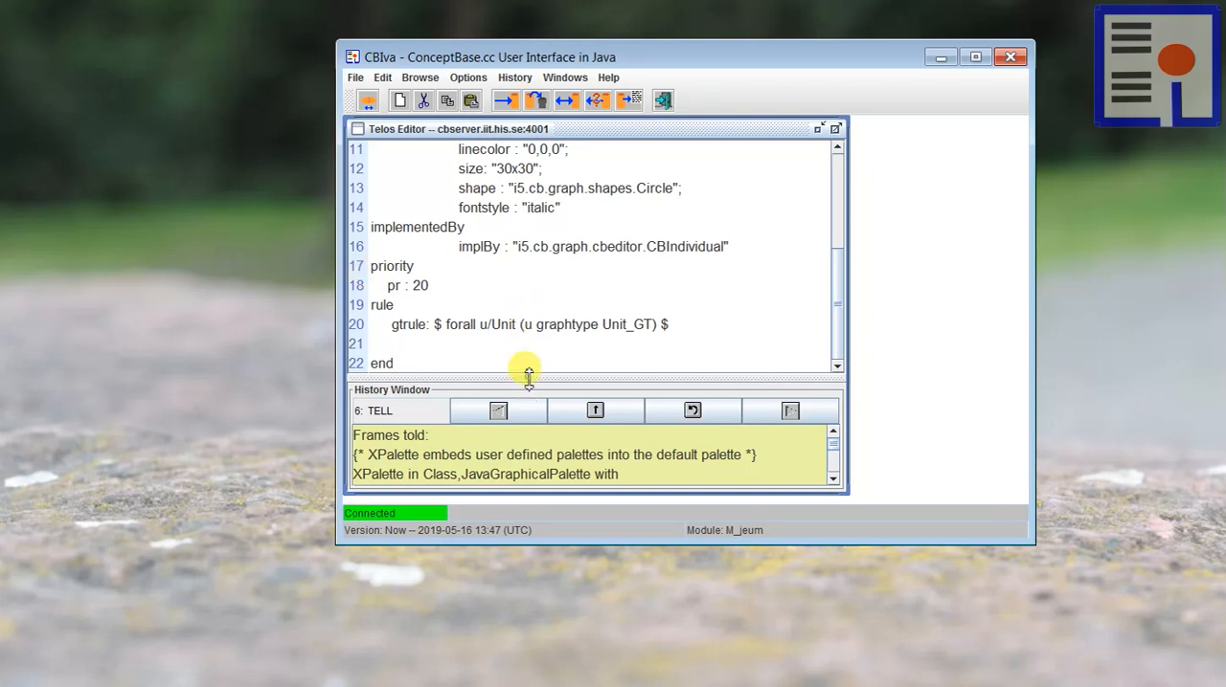
pyautogui.moveTo(528, 377); pyautogui.dragTo(527, 404)
pyautogui.scroll(2, 533, 364)
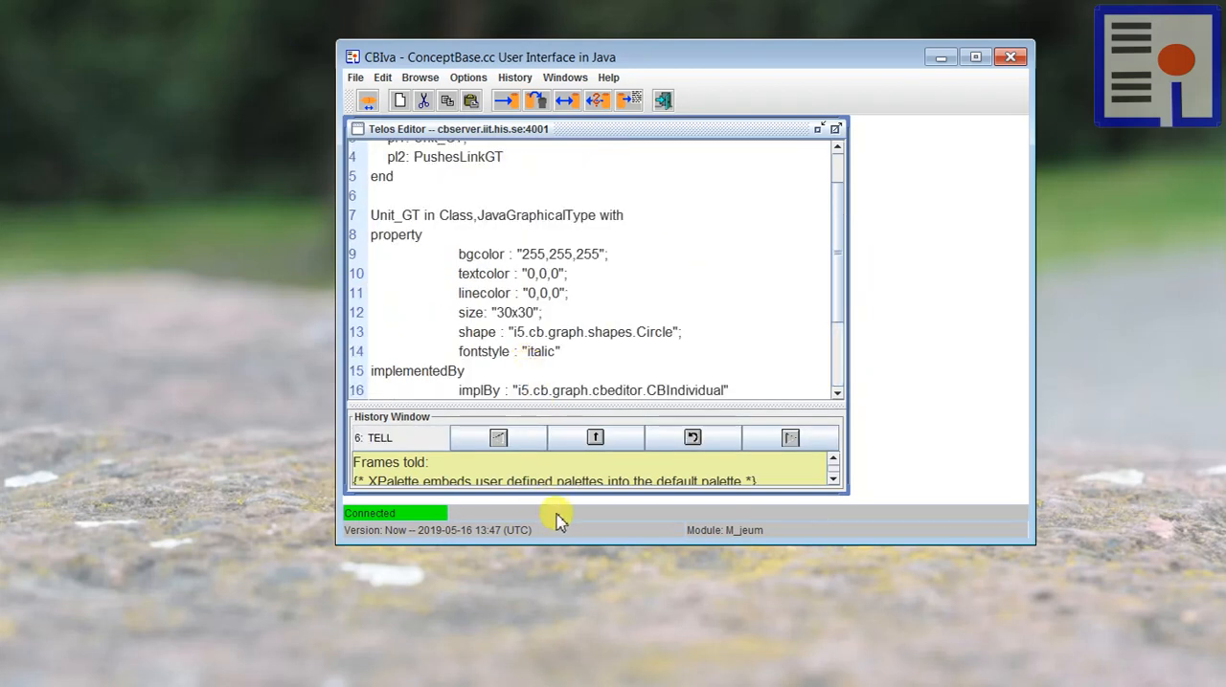
pyautogui.moveTo(550, 543); pyautogui.dragTo(549, 652)
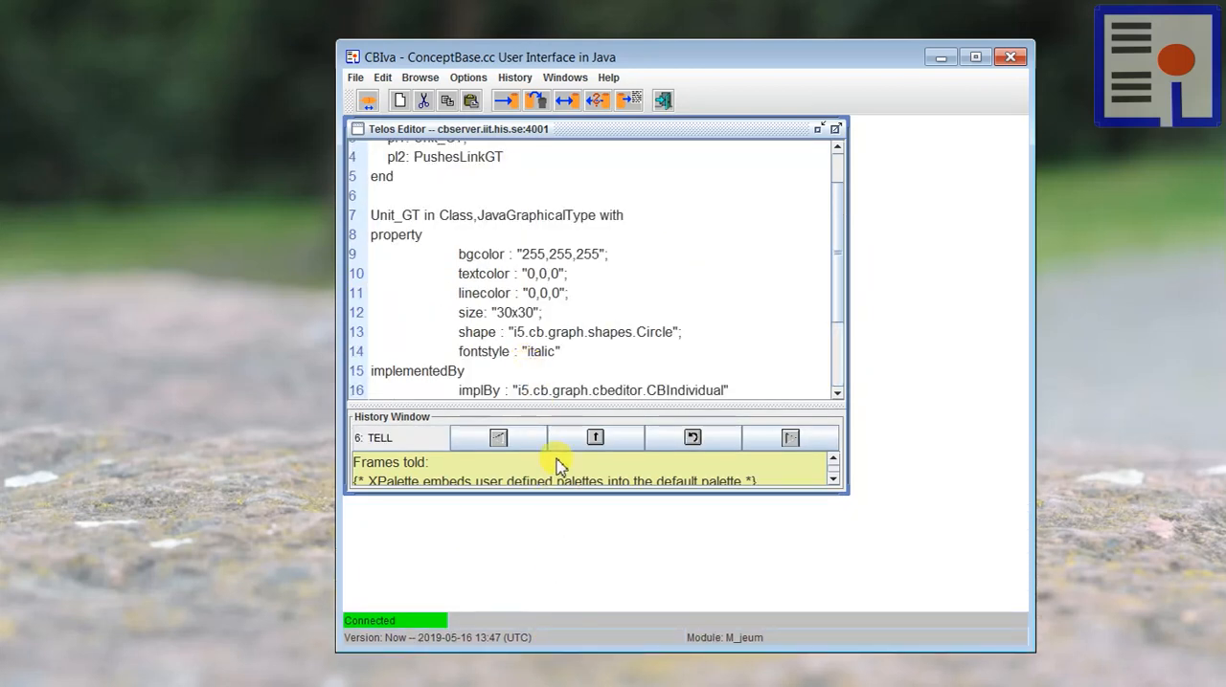
pyautogui.moveTo(558, 490); pyautogui.dragTo(555, 596)
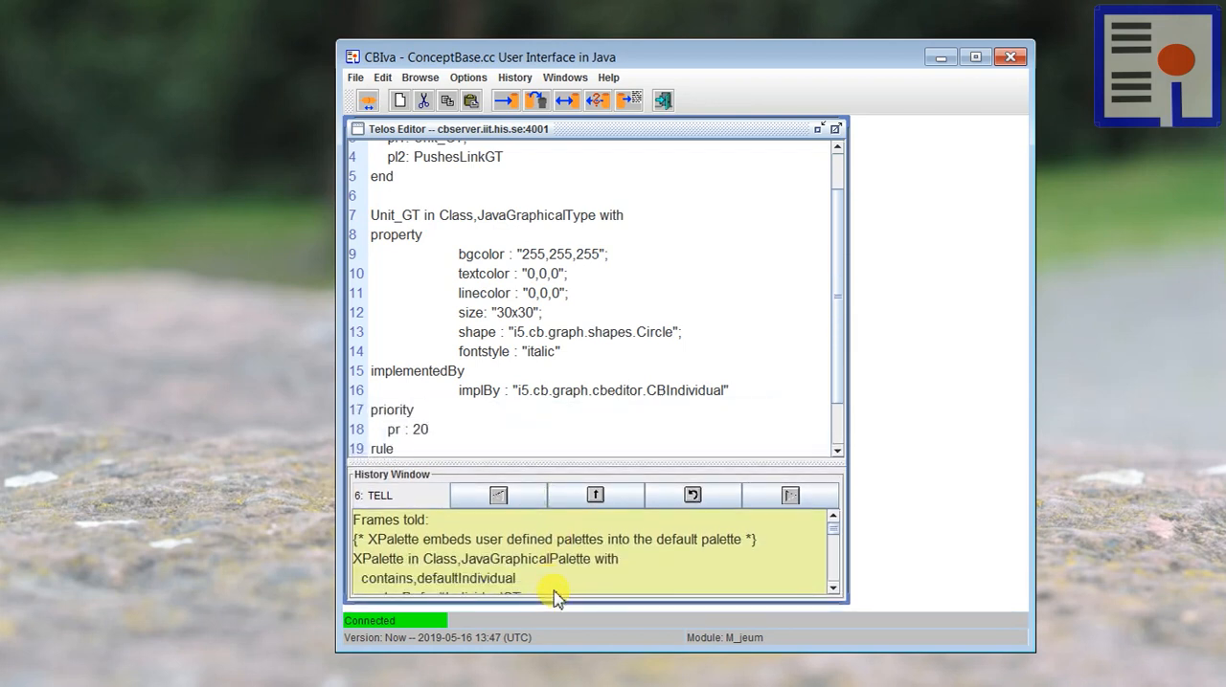
pyautogui.moveTo(528, 460); pyautogui.dragTo(529, 508)
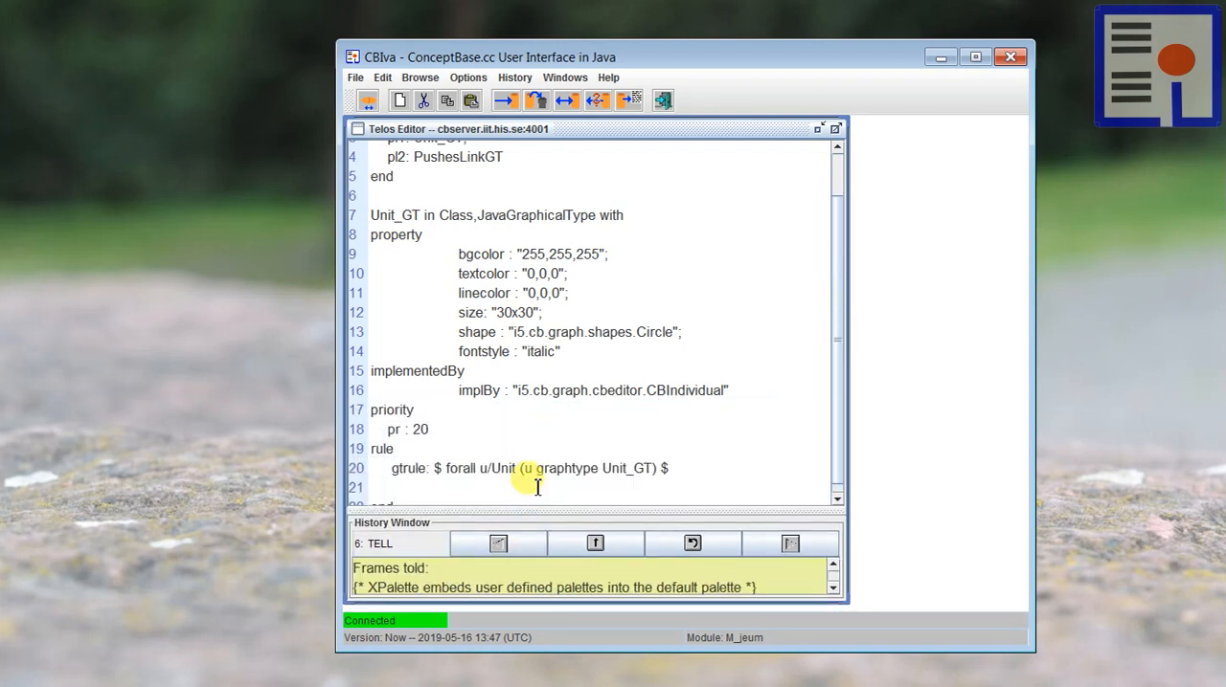
pyautogui.scroll(1, 543, 448)
pyautogui.scroll(-1, 543, 448)
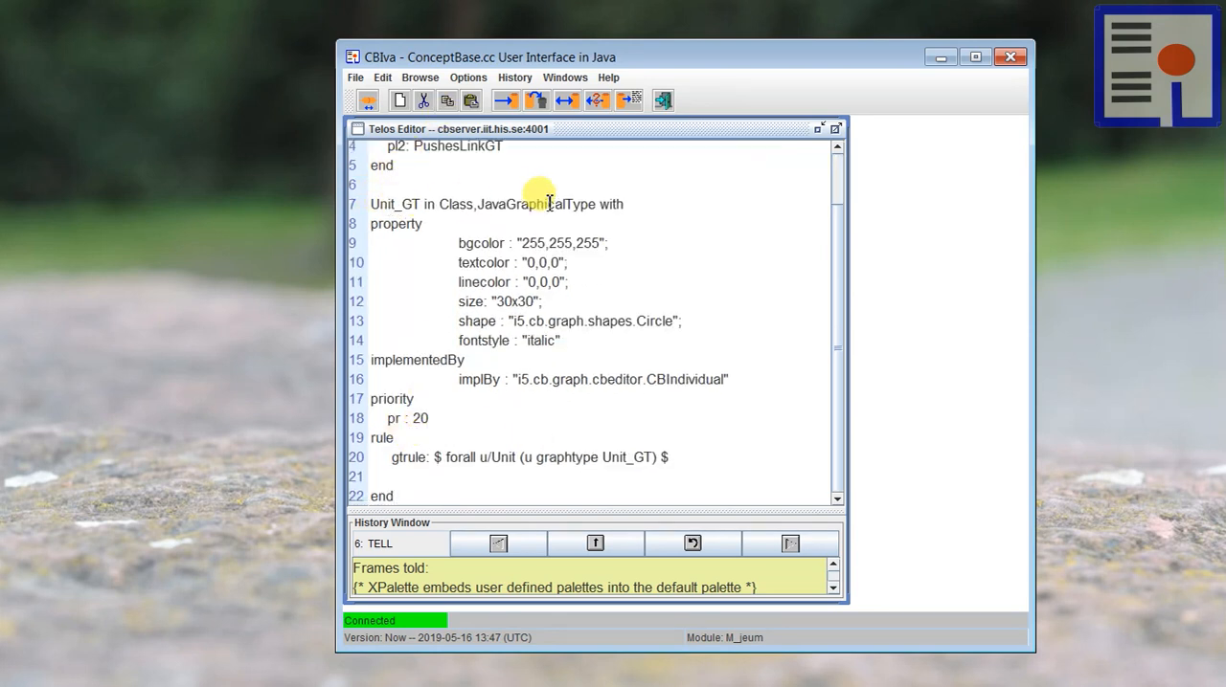
# Step: Examine the bgcolor, size, shape and fontstyle properties in the Unit_GT definition
pyautogui.moveTo(523, 243); pyautogui.dragTo(600, 243)
pyautogui.click(508, 246)
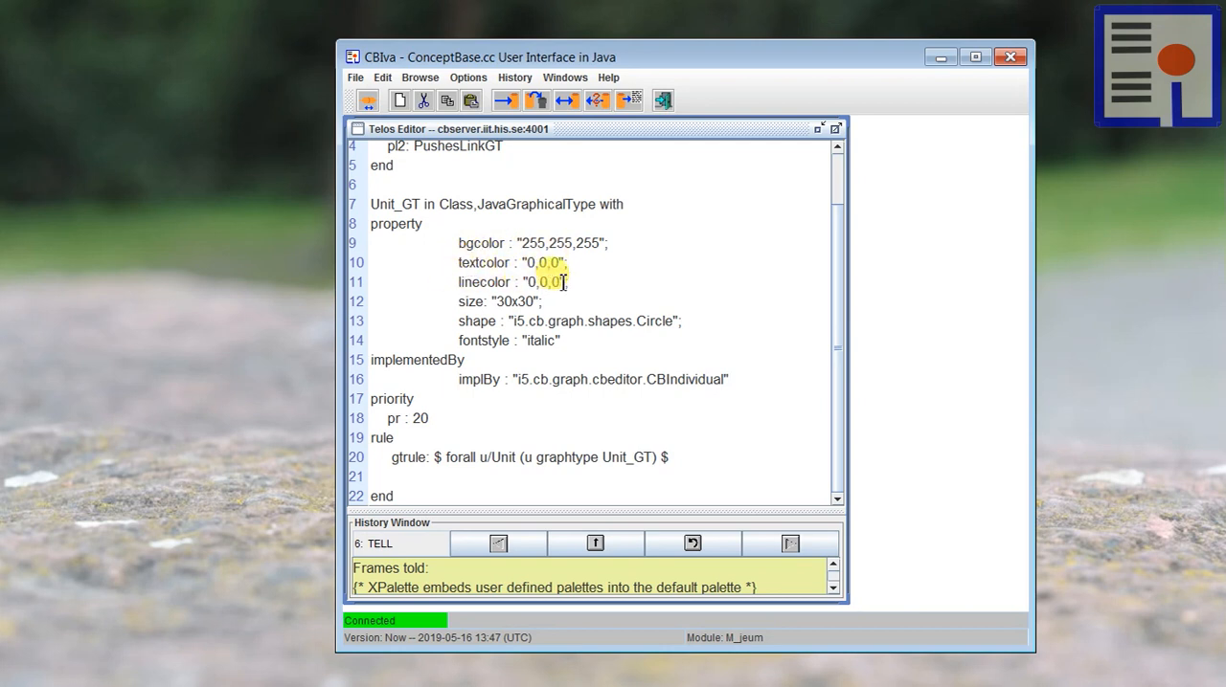
pyautogui.moveTo(463, 304); pyautogui.dragTo(538, 303)
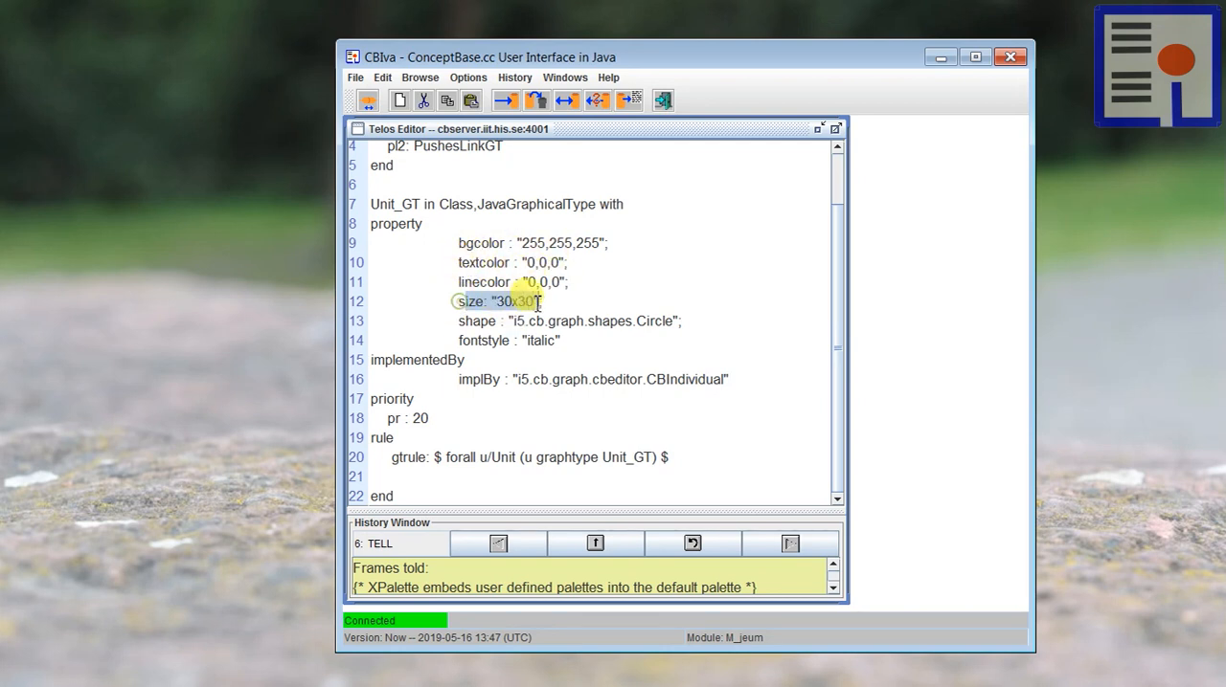
pyautogui.click(484, 321)
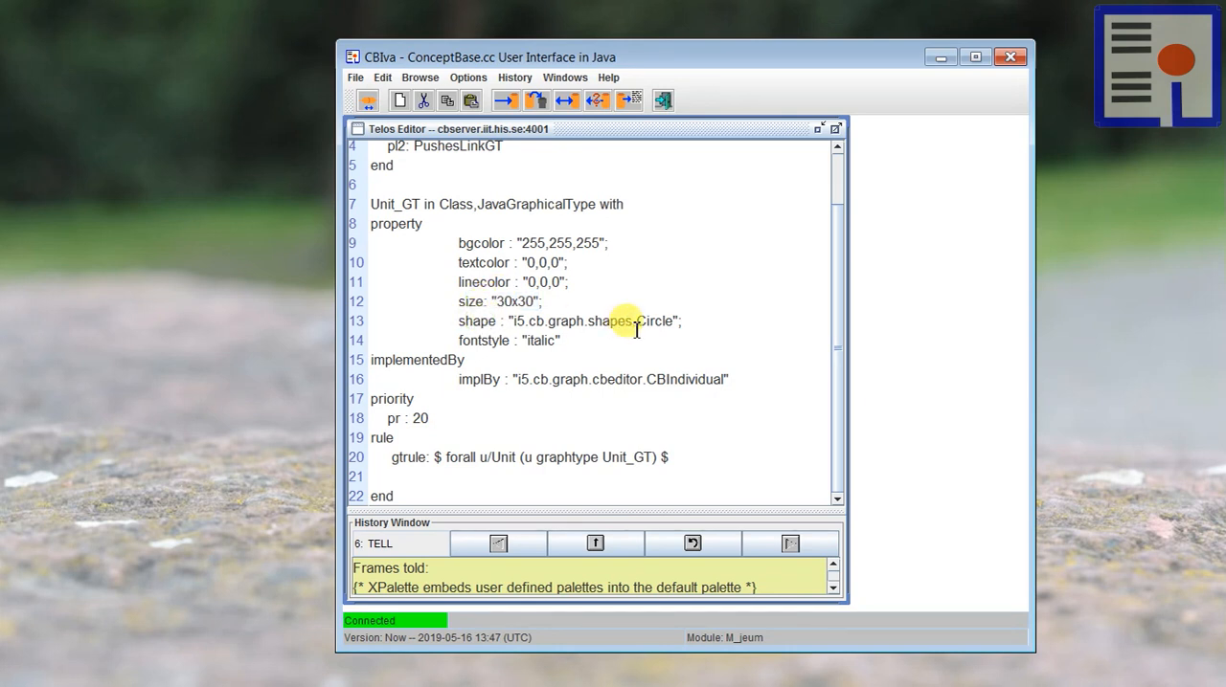
pyautogui.moveTo(636, 322); pyautogui.dragTo(676, 323)
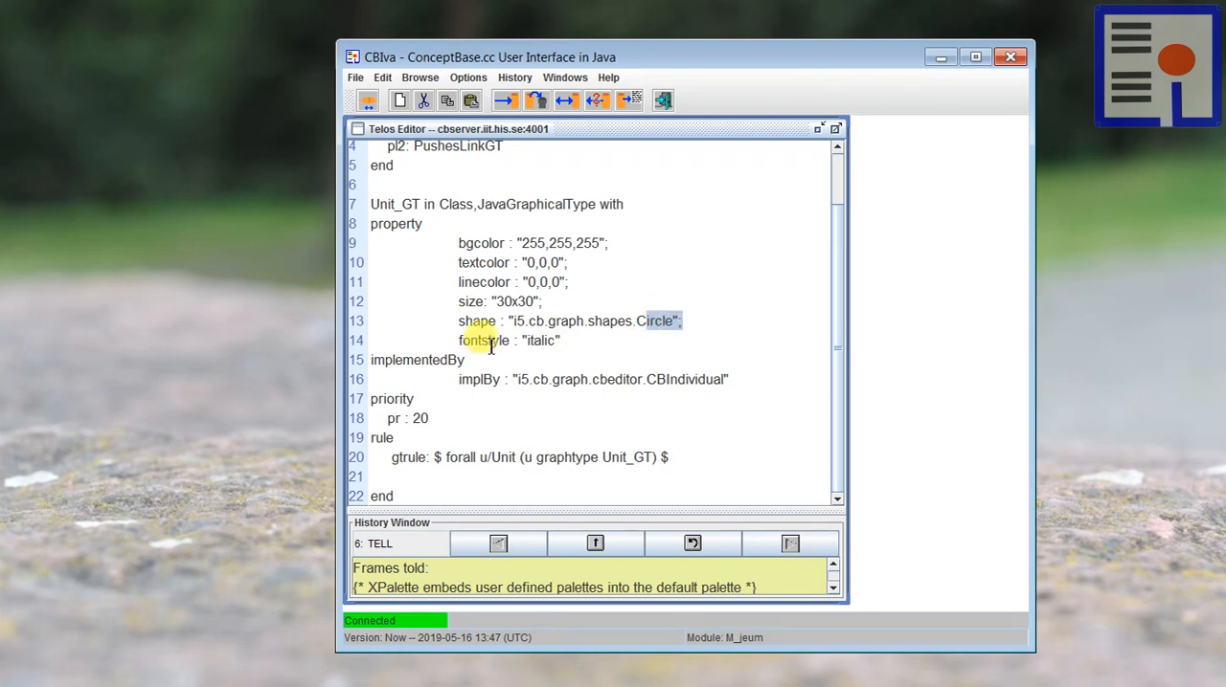
pyautogui.click(541, 341)
pyautogui.moveTo(541, 342); pyautogui.dragTo(526, 342)
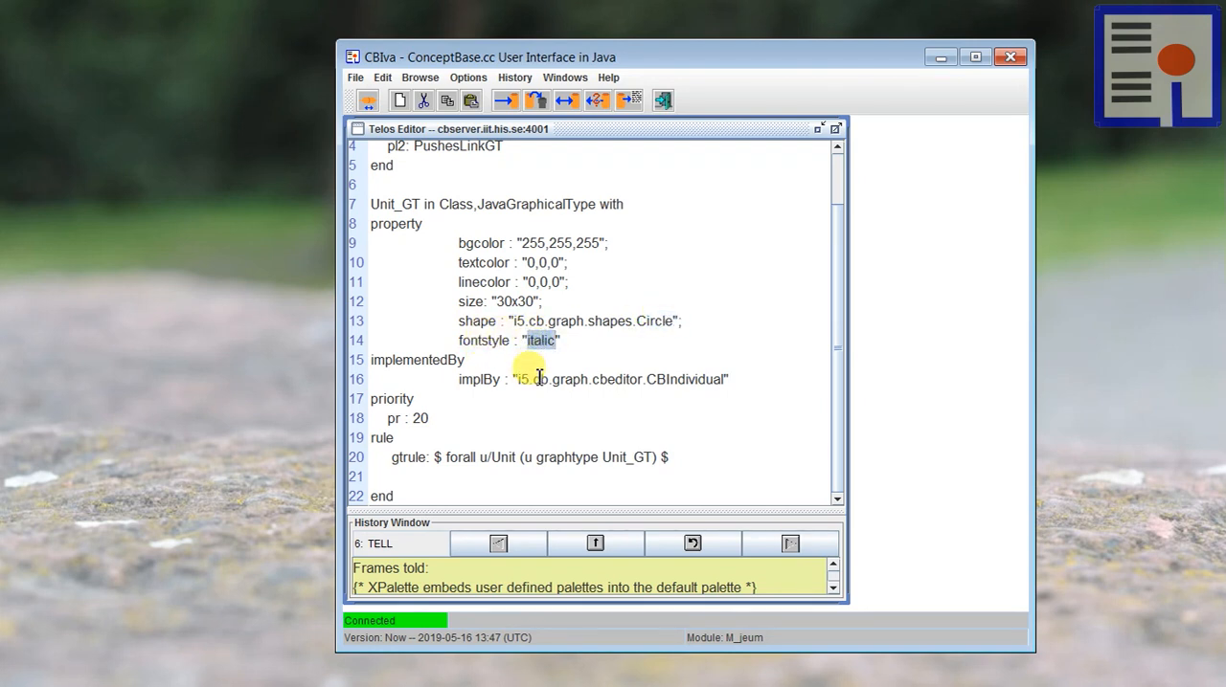
# Step: Highlight the implementedBy class and the priority value in the Unit_GT definition
pyautogui.doubleClick(690, 379)
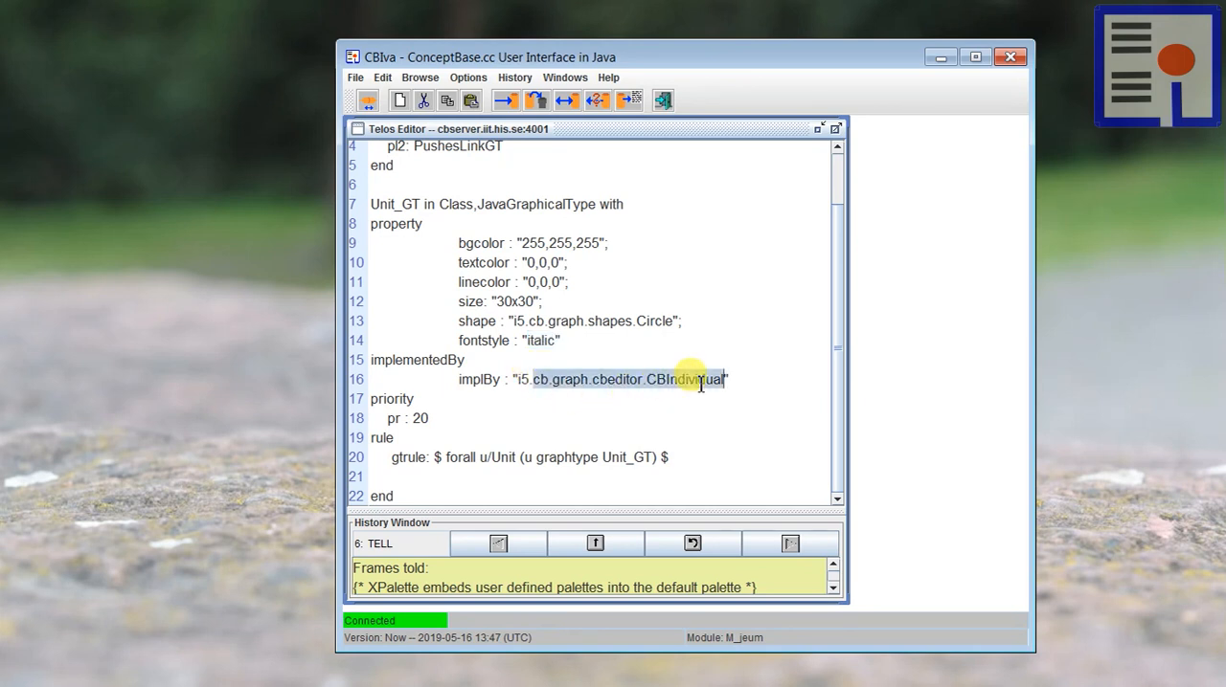
pyautogui.click(596, 285)
pyautogui.doubleClick(416, 417)
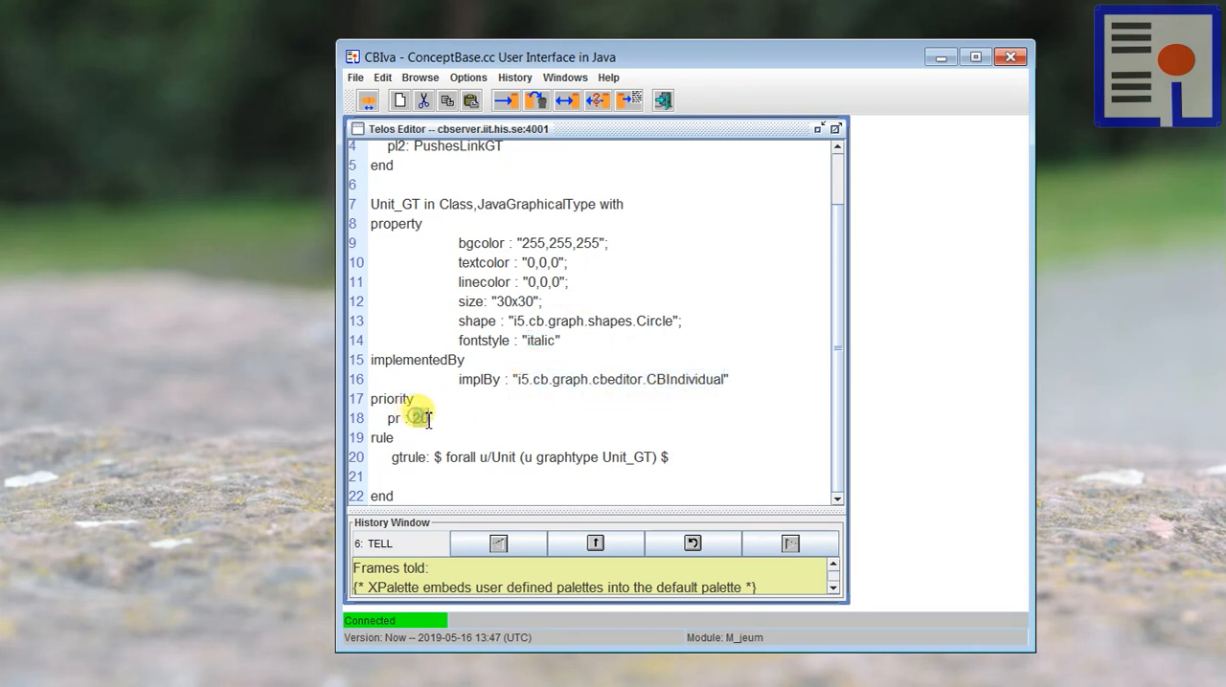
pyautogui.click(477, 348)
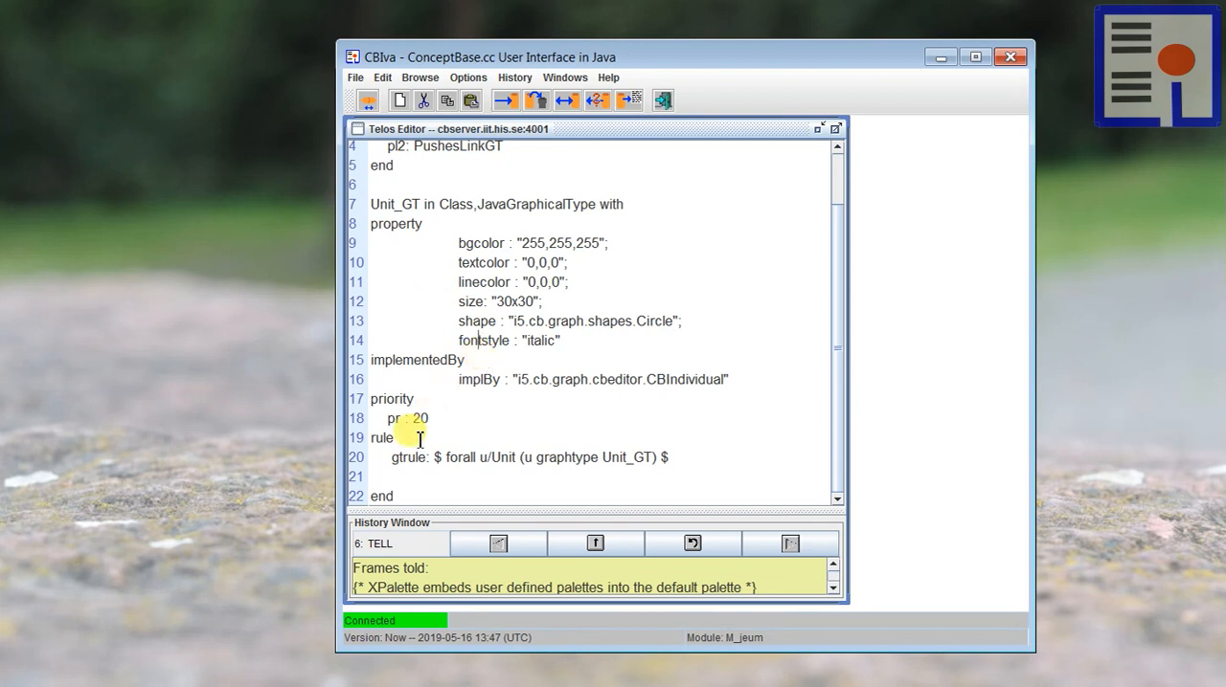
# Step: Highlight the gtrule in Unit_GT, including the Unit_GT type it assigns and the Unit class it covers
pyautogui.moveTo(393, 459); pyautogui.dragTo(682, 458)
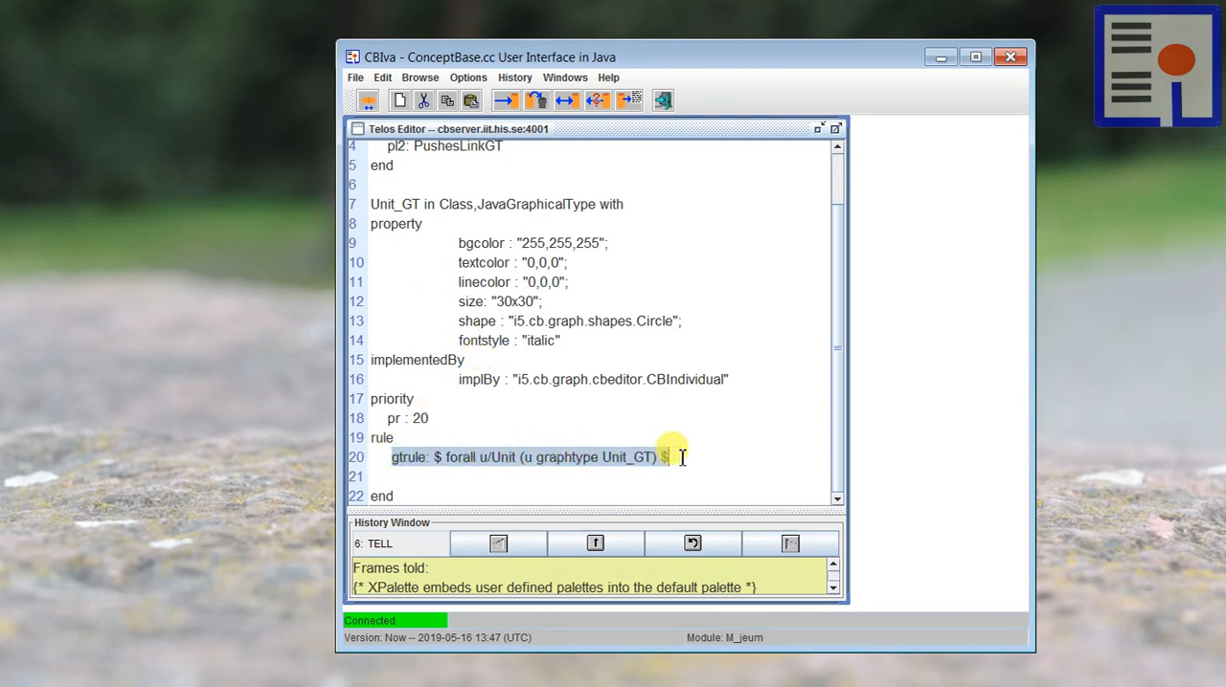
pyautogui.click(611, 427)
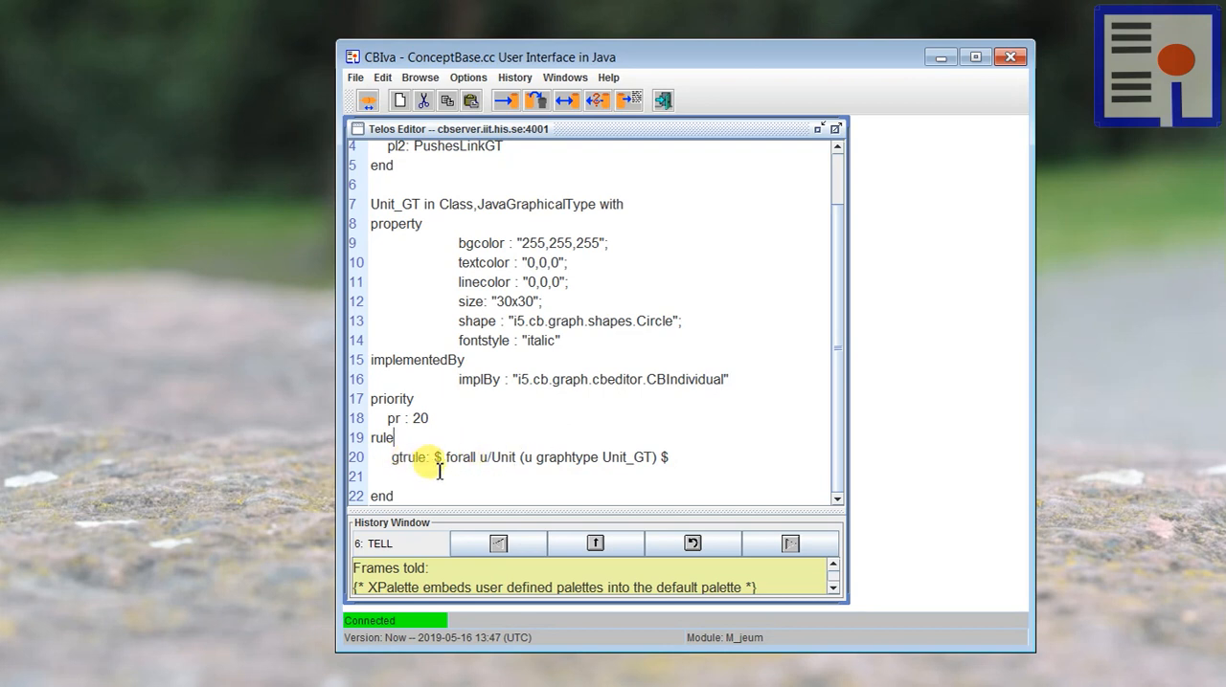
pyautogui.doubleClick(634, 458)
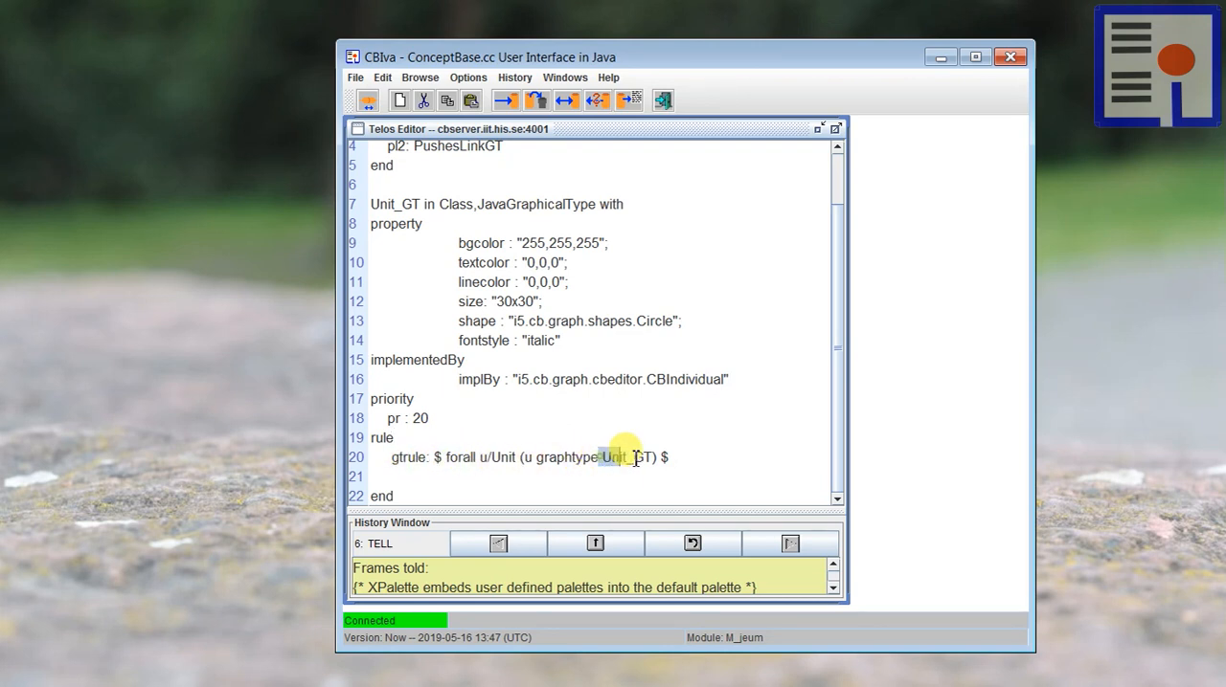
pyautogui.doubleClick(507, 458)
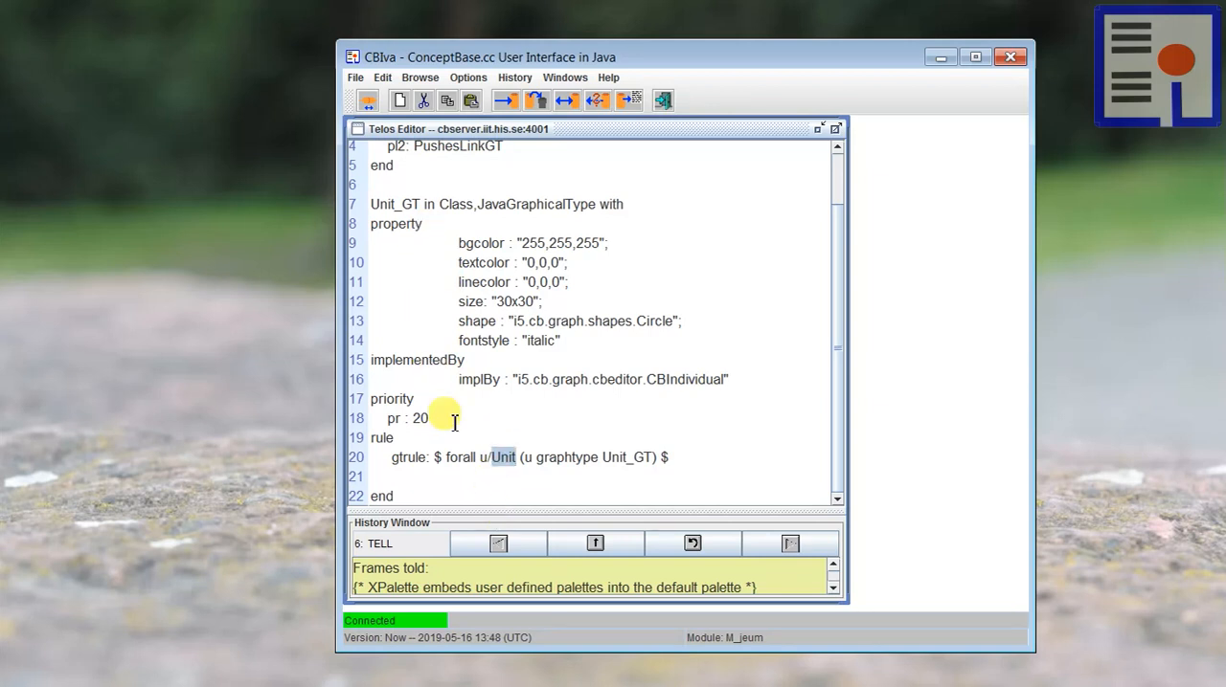
# Step: Append the PushesLinkGT graphical type definition below the end of Unit_GT in the Telos Editor
pyautogui.click(410, 494)
pyautogui.press('Return')
pyautogui.press('Return')
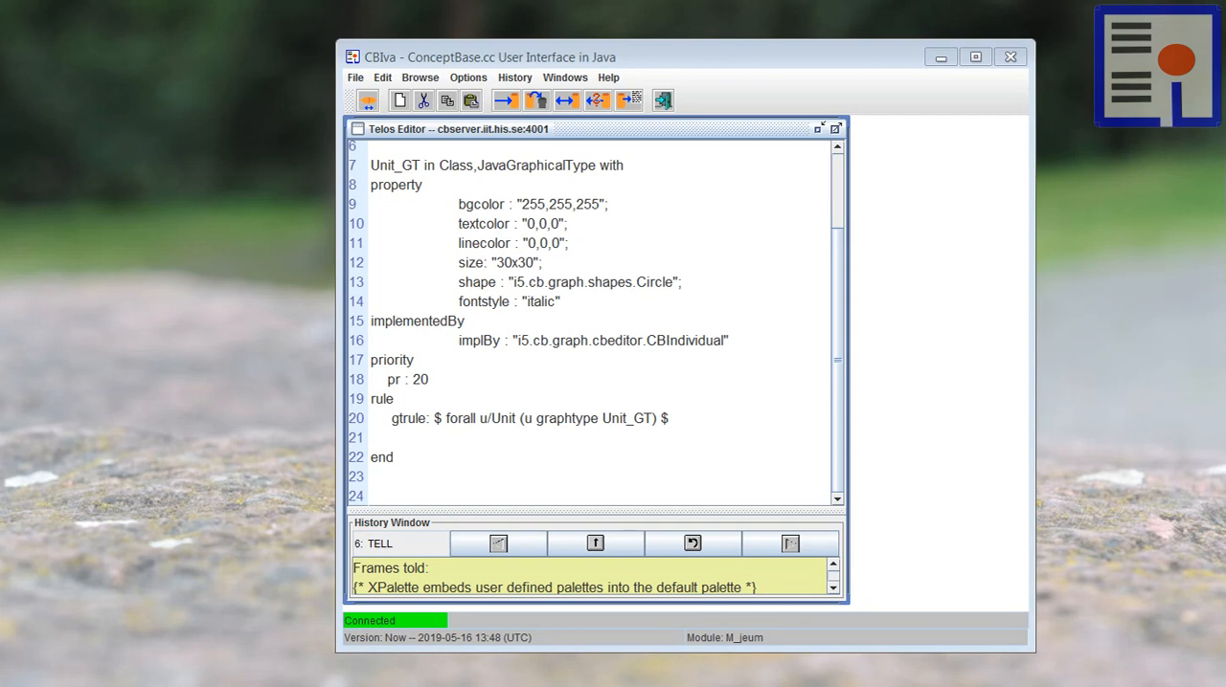
pyautogui.click(411, 477)
pyautogui.write('PushesLinkGT in JavaGraphicalType,Class with   attribute,property     textcolor : "0,0,0";     edgecolor : "120,120,120";     edgewidth : "2";     label : "";     bgcolor : "250,200,100"  {* bgcolor for the square dot on the edge *}   attribute,implementedBy     implBy : "i5.cb.graph.cbeditor.CBLink"   attribute,priority     p : 8   rule     gtrule1: $ forall u/Unit!pushes (u graphtype PushesLinkGT) $ end')
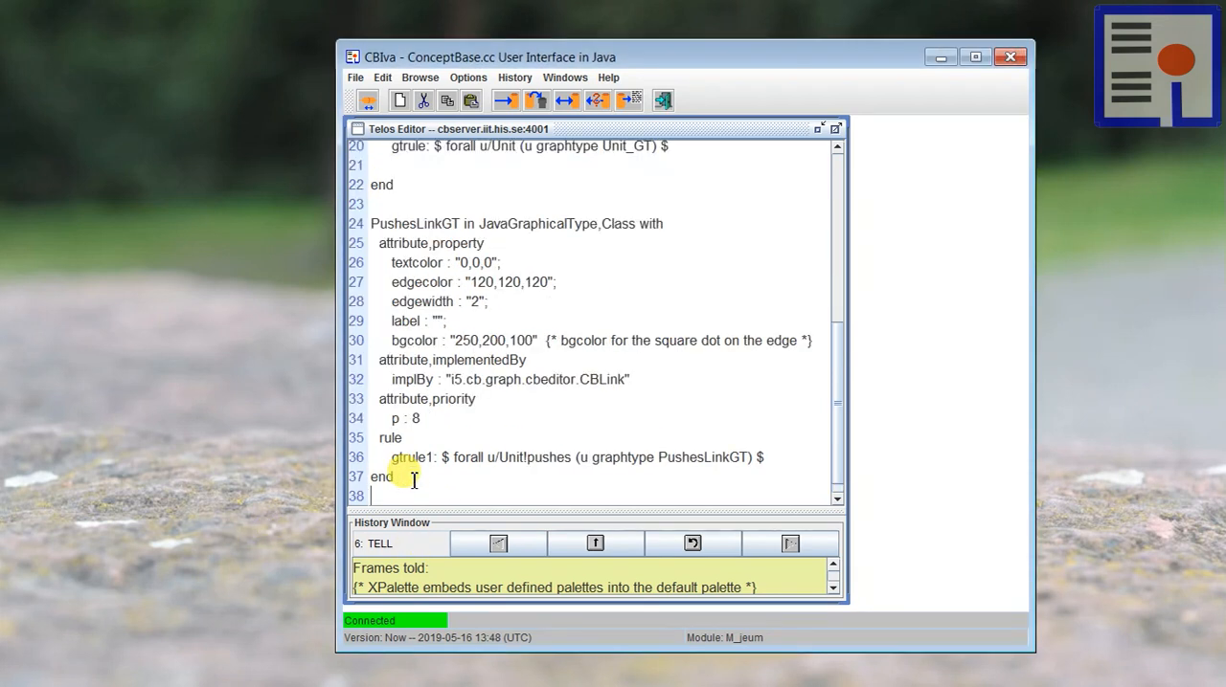
# Step: Highlight the PushesLinkGT name and its label, edgecolor and edgewidth properties
pyautogui.doubleClick(412, 223)
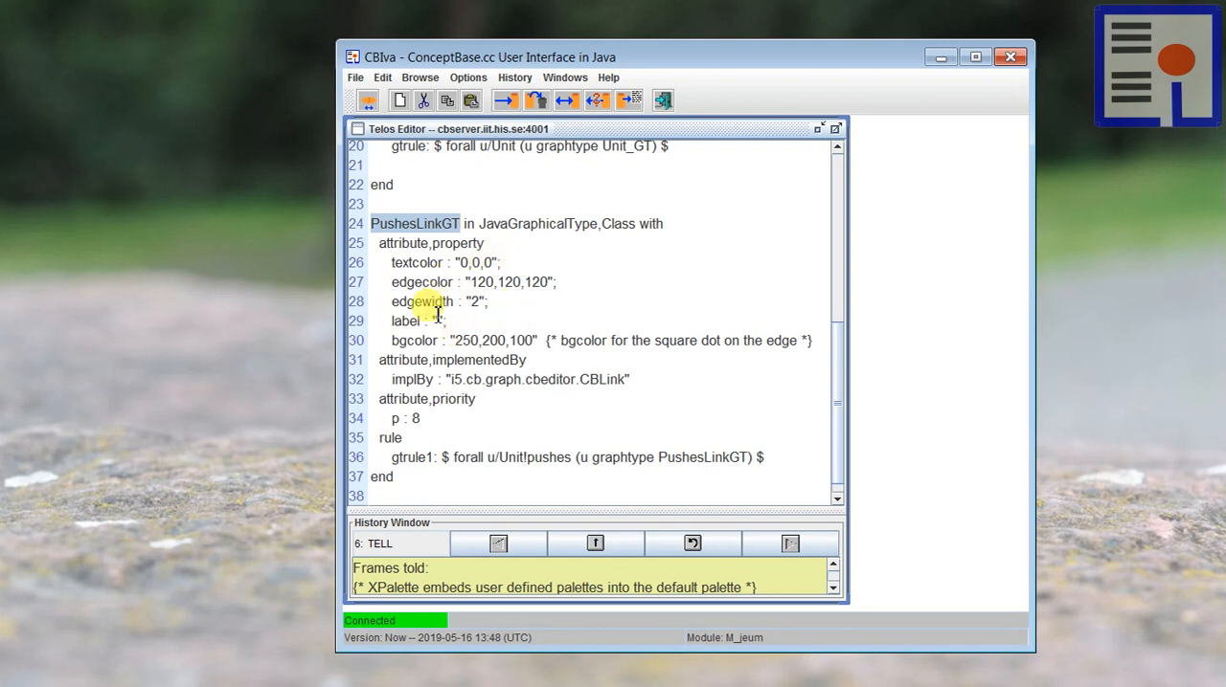
pyautogui.moveTo(389, 321); pyautogui.dragTo(460, 324)
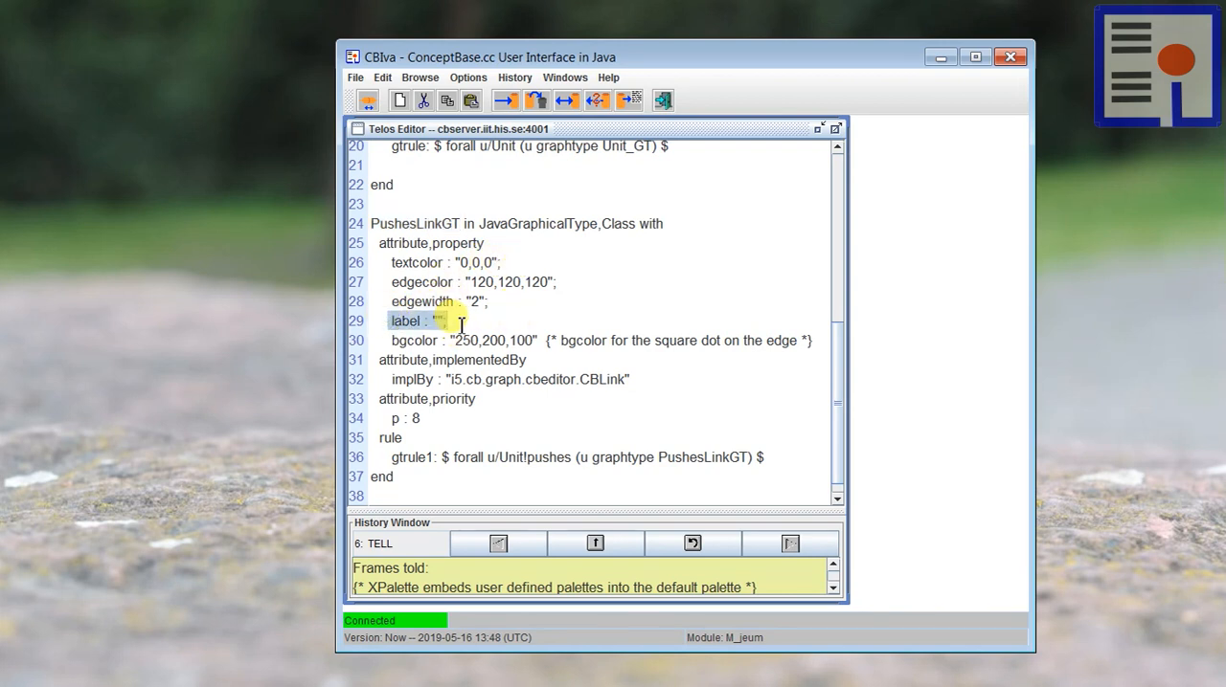
pyautogui.click(461, 324)
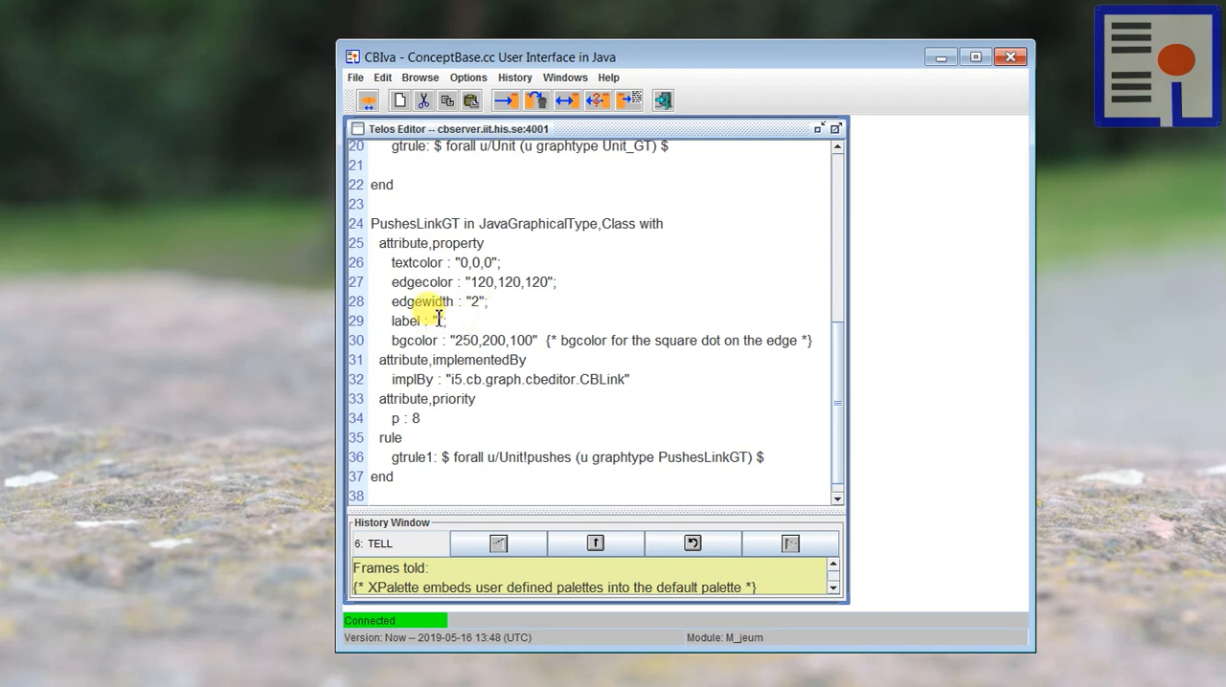
pyautogui.click(437, 321)
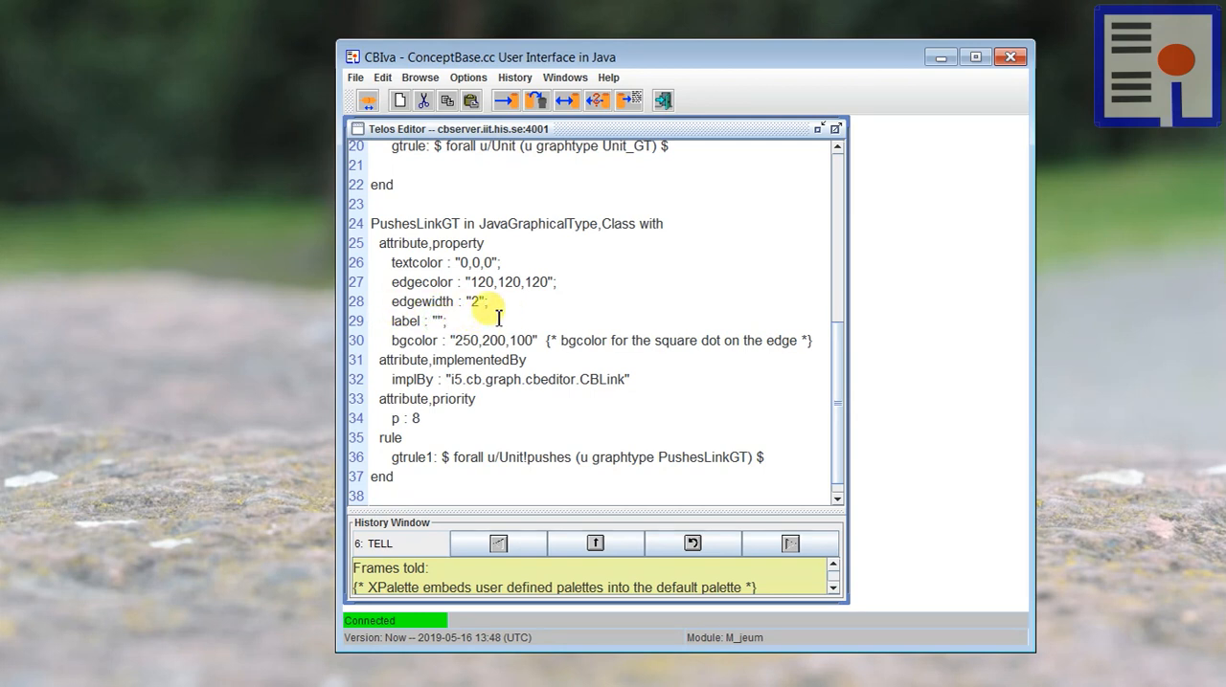
pyautogui.moveTo(392, 282); pyautogui.dragTo(552, 287)
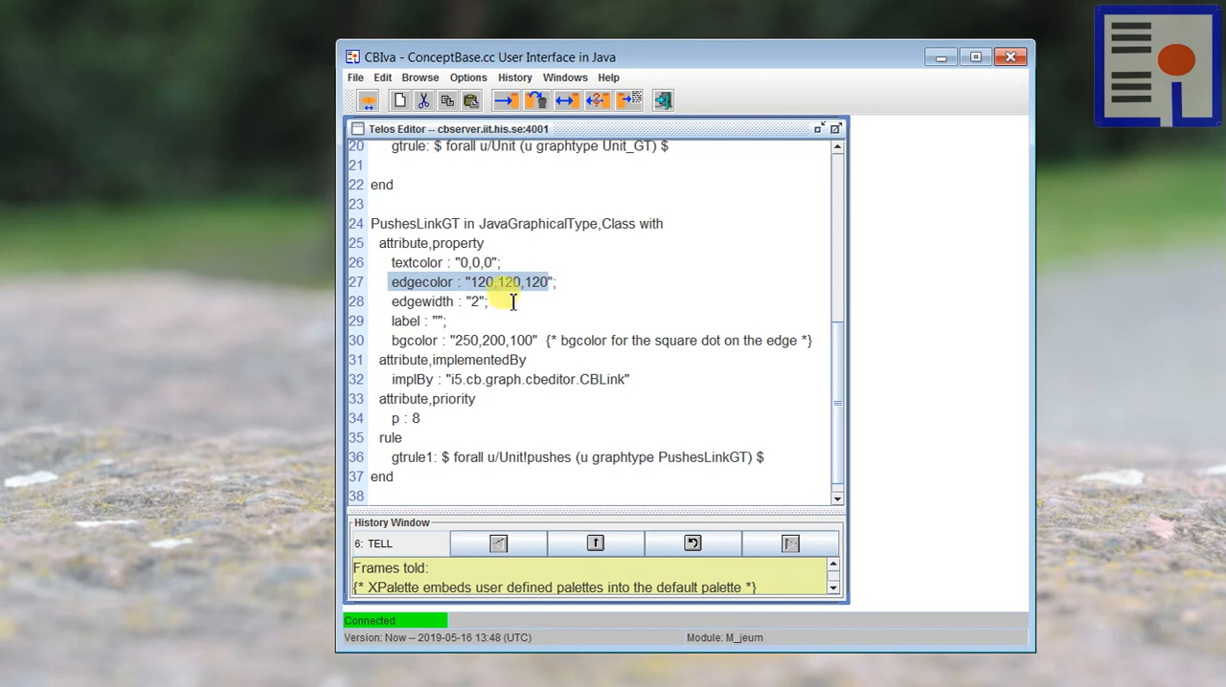
pyautogui.moveTo(393, 302); pyautogui.dragTo(589, 306)
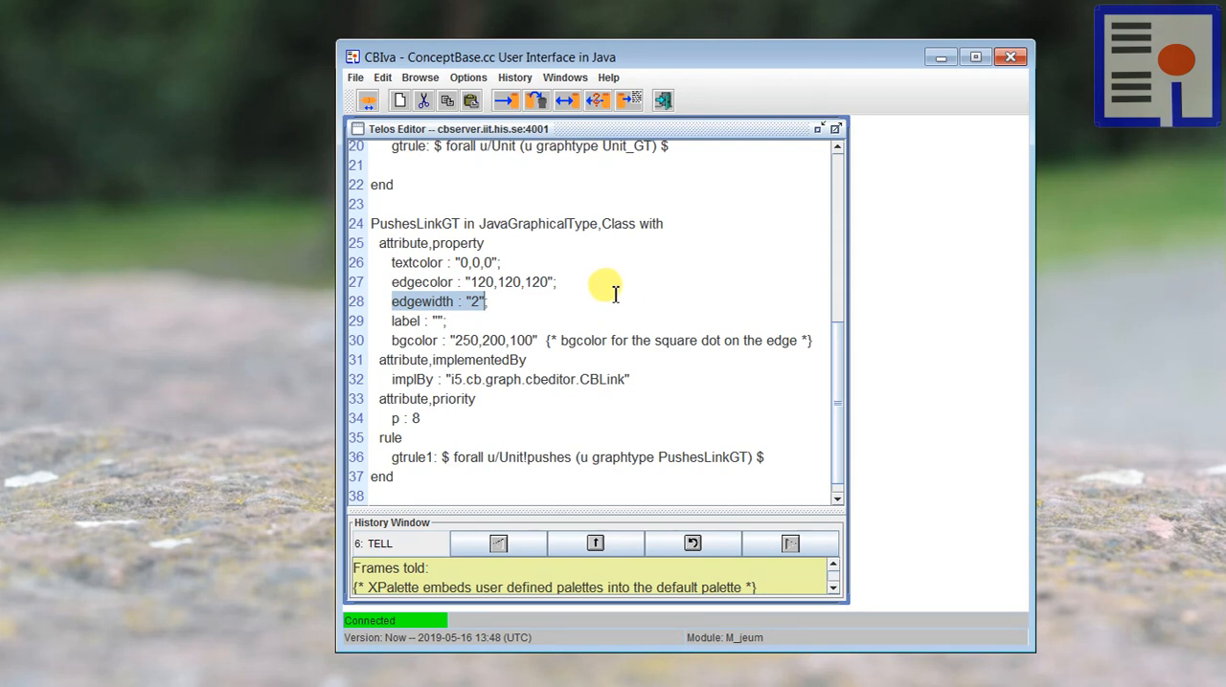
pyautogui.click(610, 289)
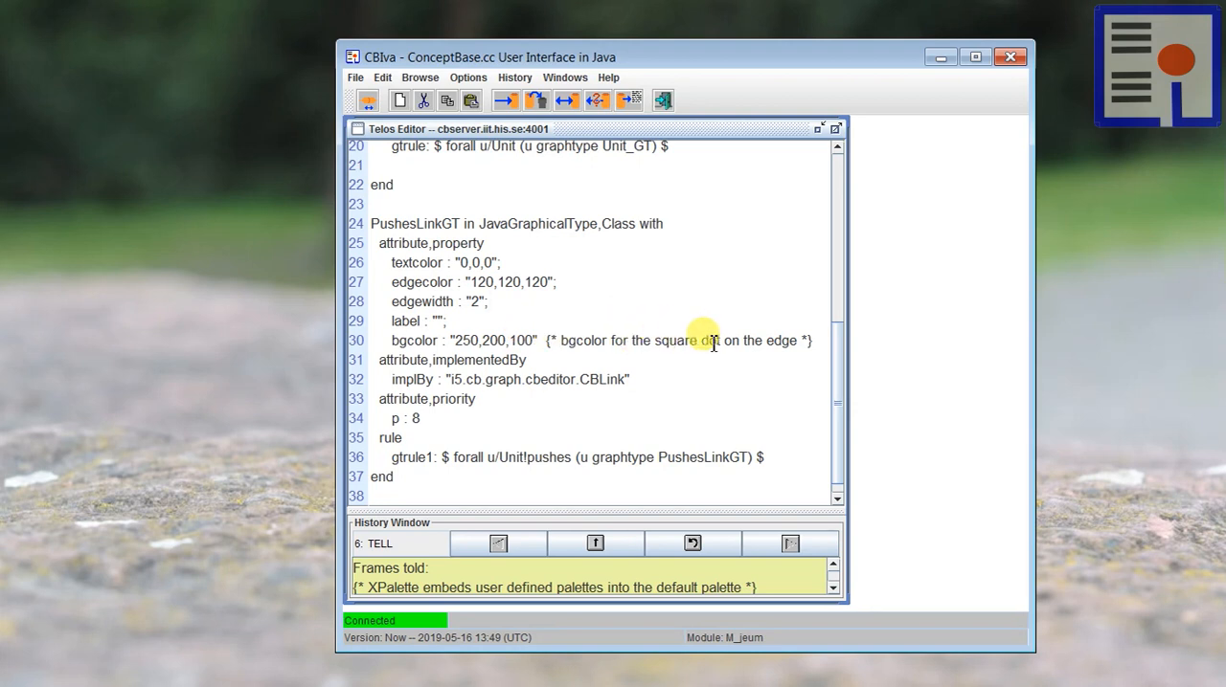
# Step: Highlight the square dot remark for bgcolor, the CBLink implementation class and the priority value in PushesLinkGT
pyautogui.moveTo(655, 341); pyautogui.dragTo(718, 341)
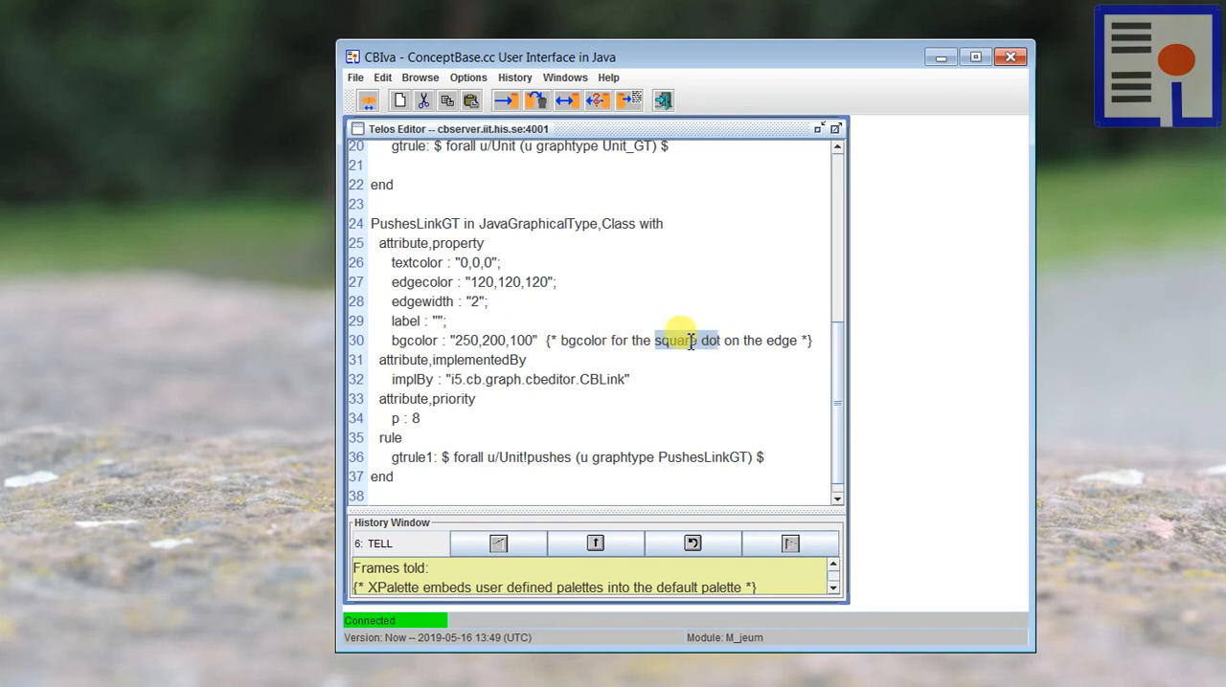
pyautogui.click(686, 340)
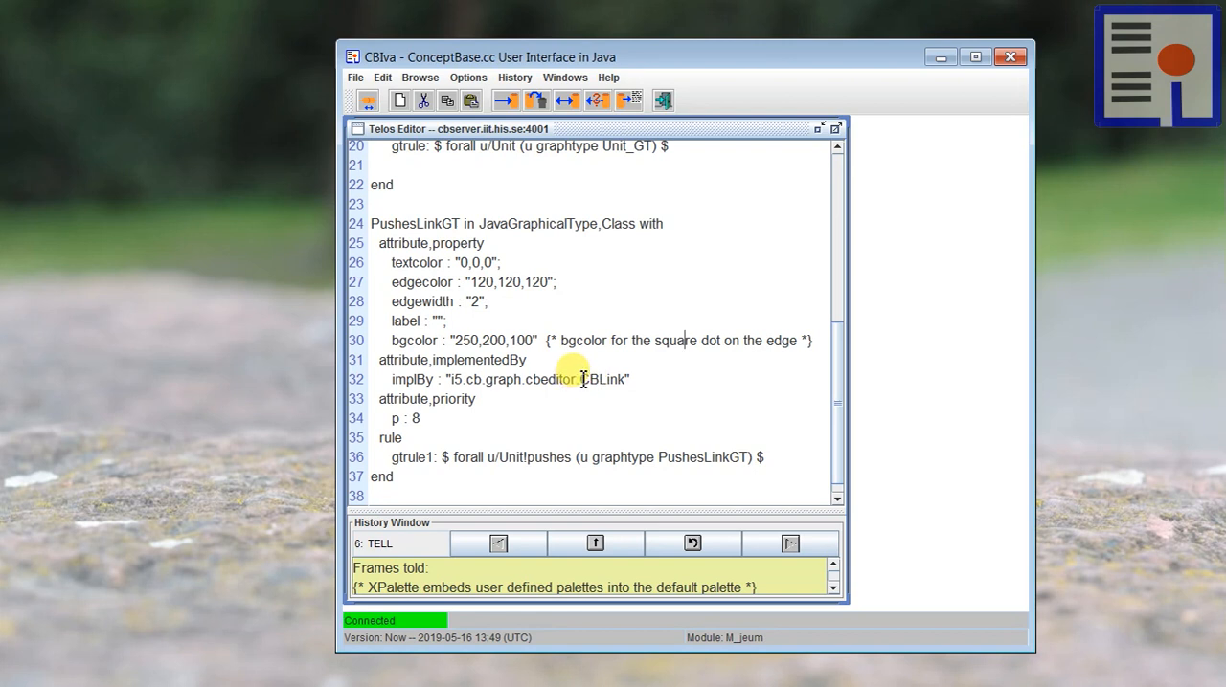
pyautogui.moveTo(580, 379); pyautogui.dragTo(627, 380)
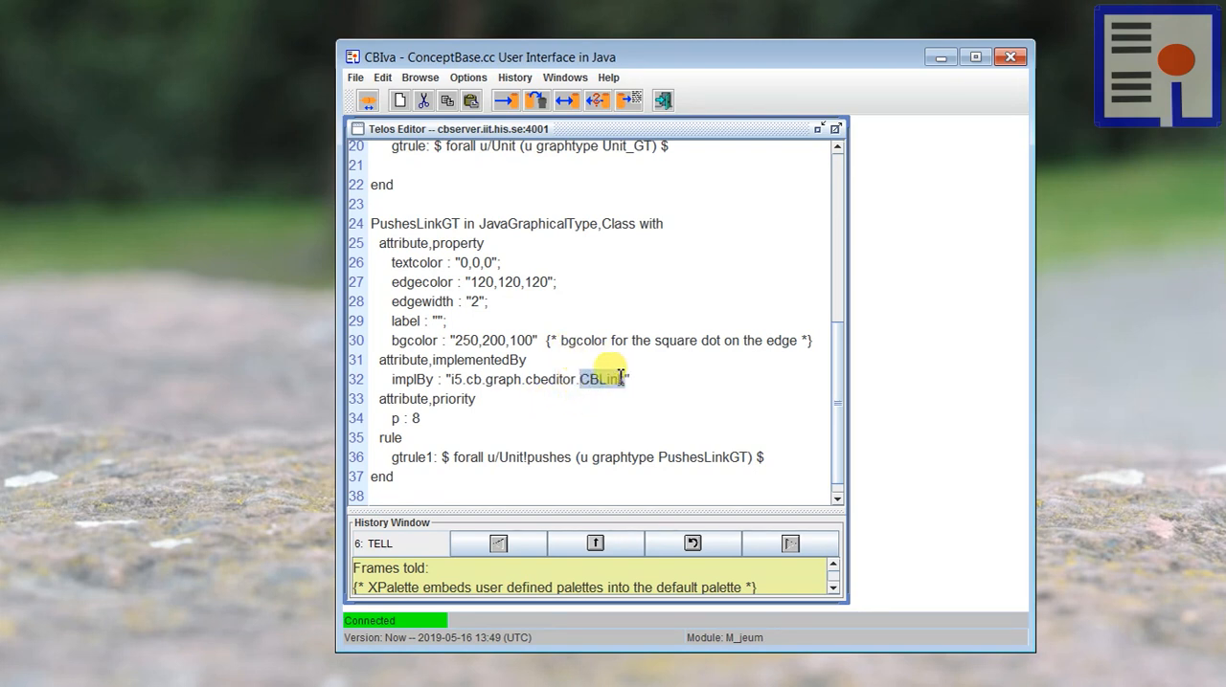
pyautogui.moveTo(580, 379); pyautogui.dragTo(622, 381)
pyautogui.click(577, 335)
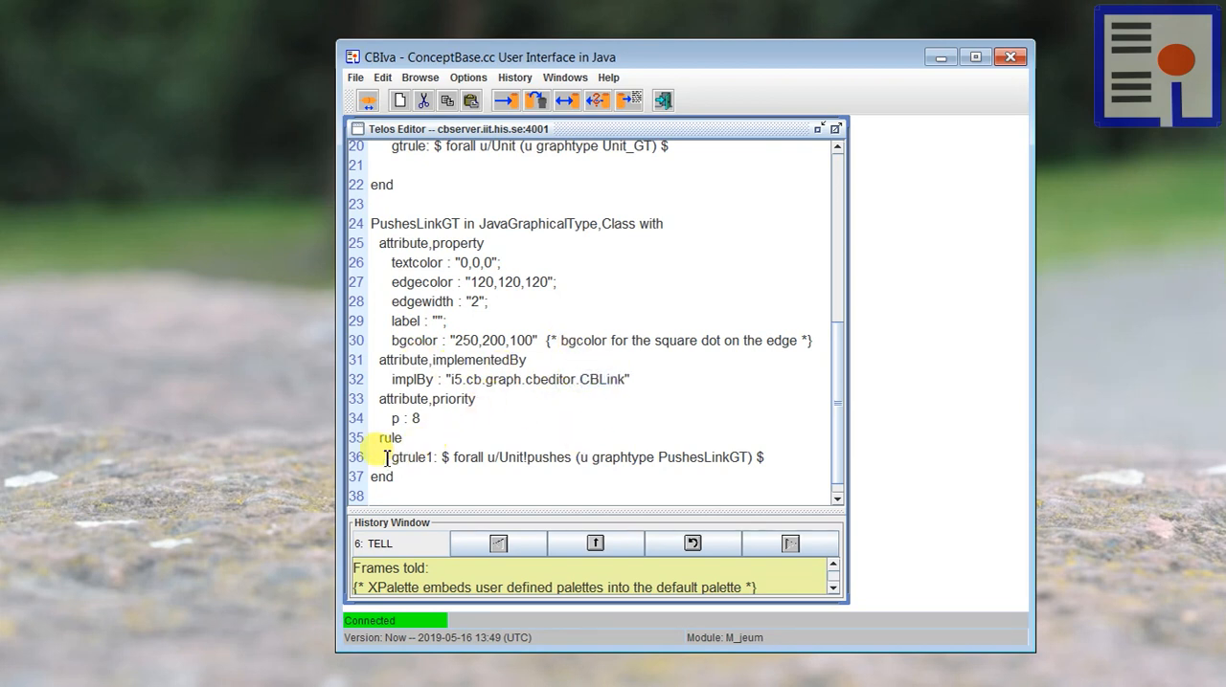
pyautogui.click(442, 418)
pyautogui.moveTo(394, 419); pyautogui.dragTo(334, 416)
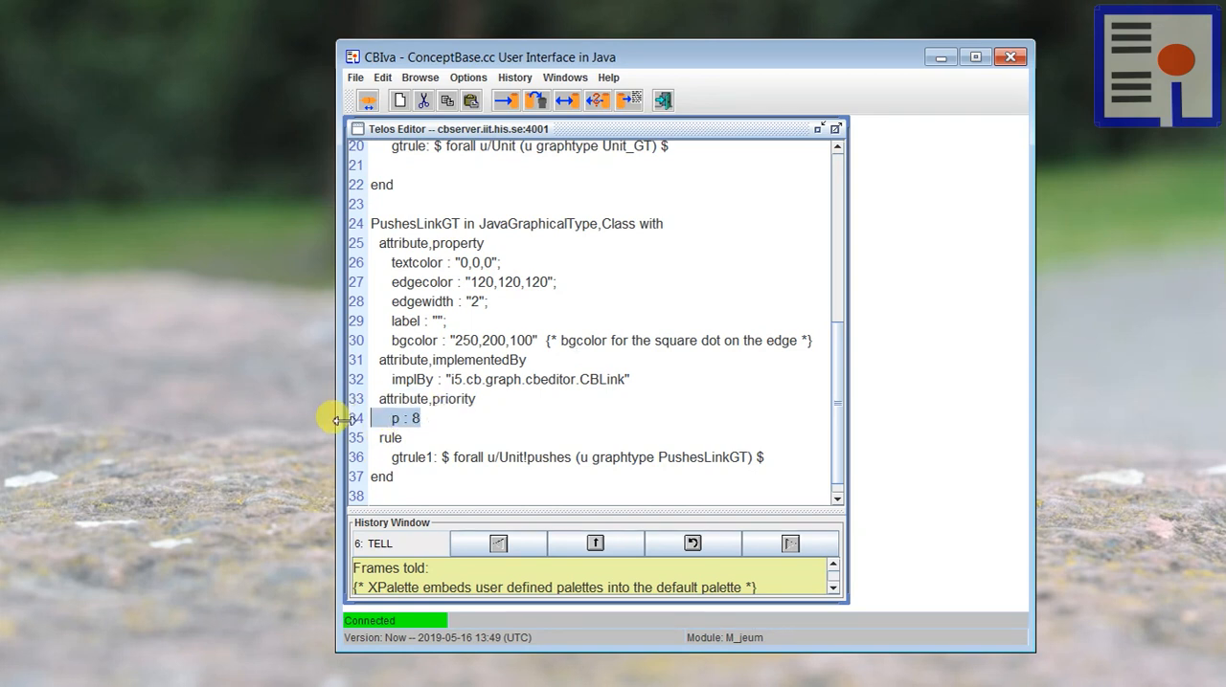
pyautogui.click(450, 419)
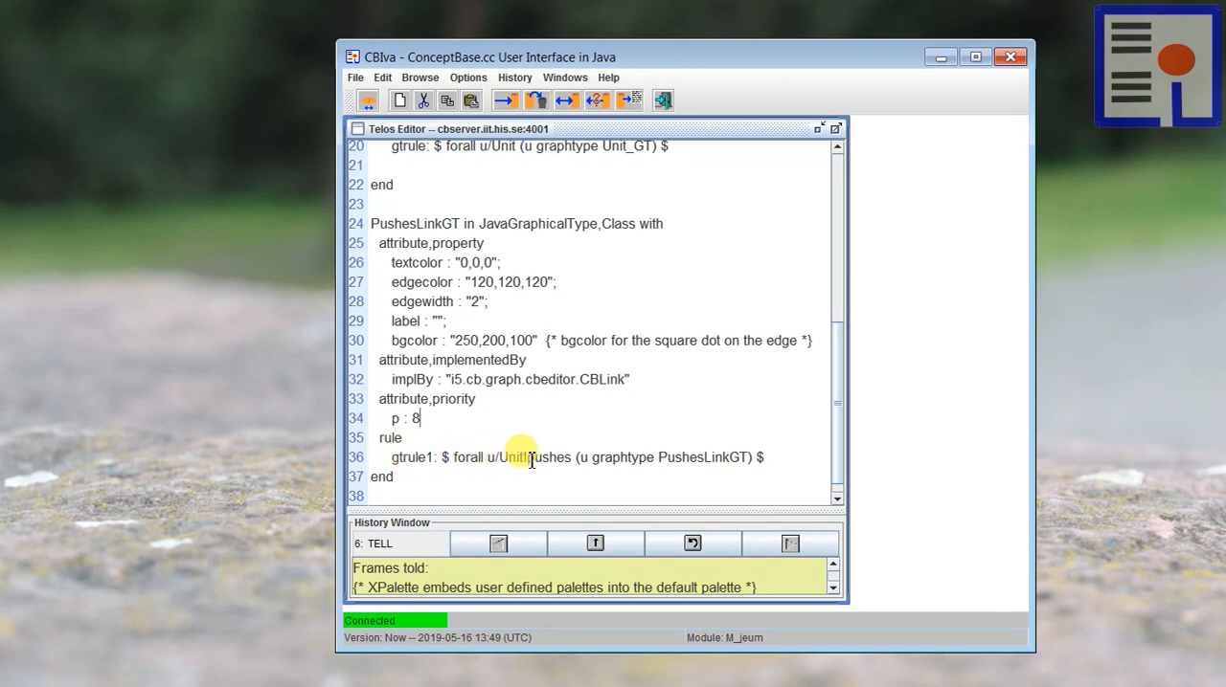
# Step: Examine gtrule1 in PushesLinkGT, highlighting the Unit!pushes attribution it covers and the graphical type it assigns
pyautogui.moveTo(499, 457); pyautogui.dragTo(573, 458)
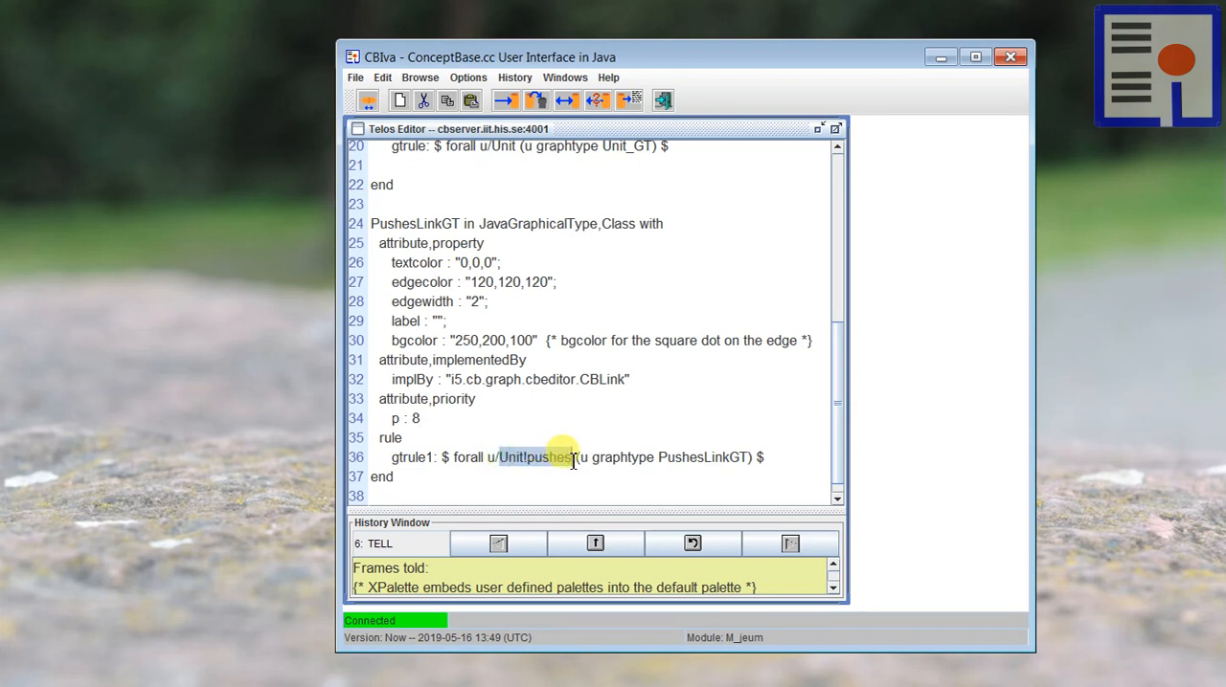
pyautogui.click(539, 457)
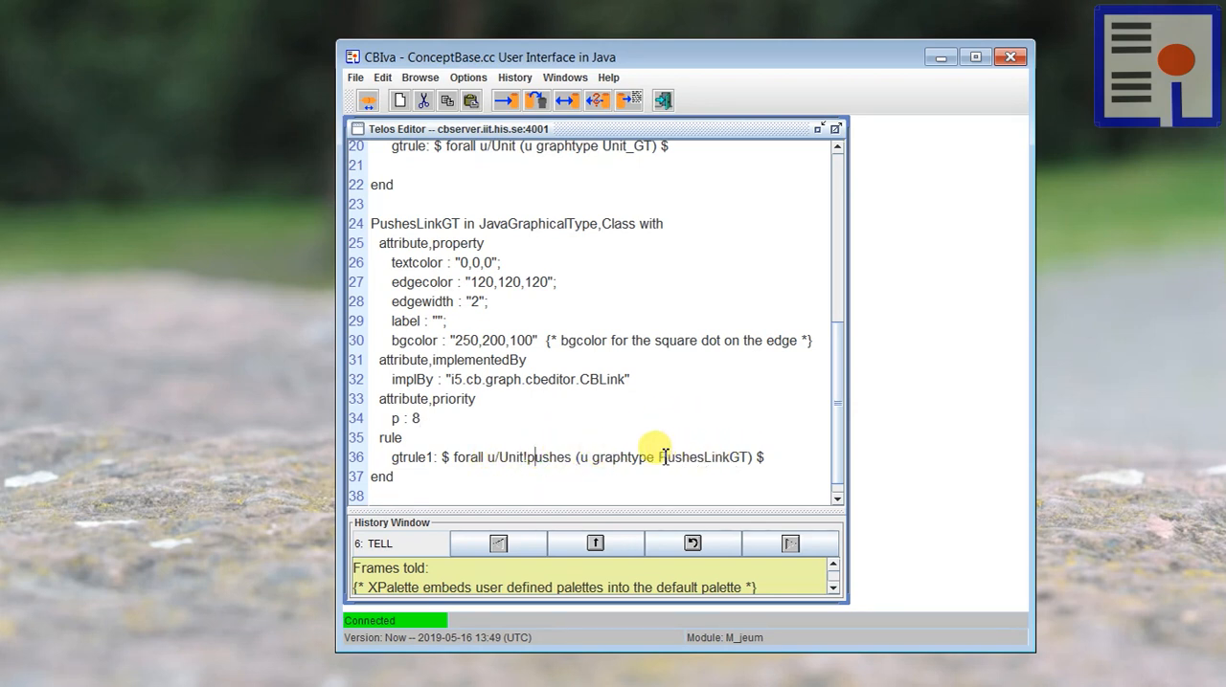
pyautogui.moveTo(658, 457); pyautogui.dragTo(747, 458)
pyautogui.click(565, 360)
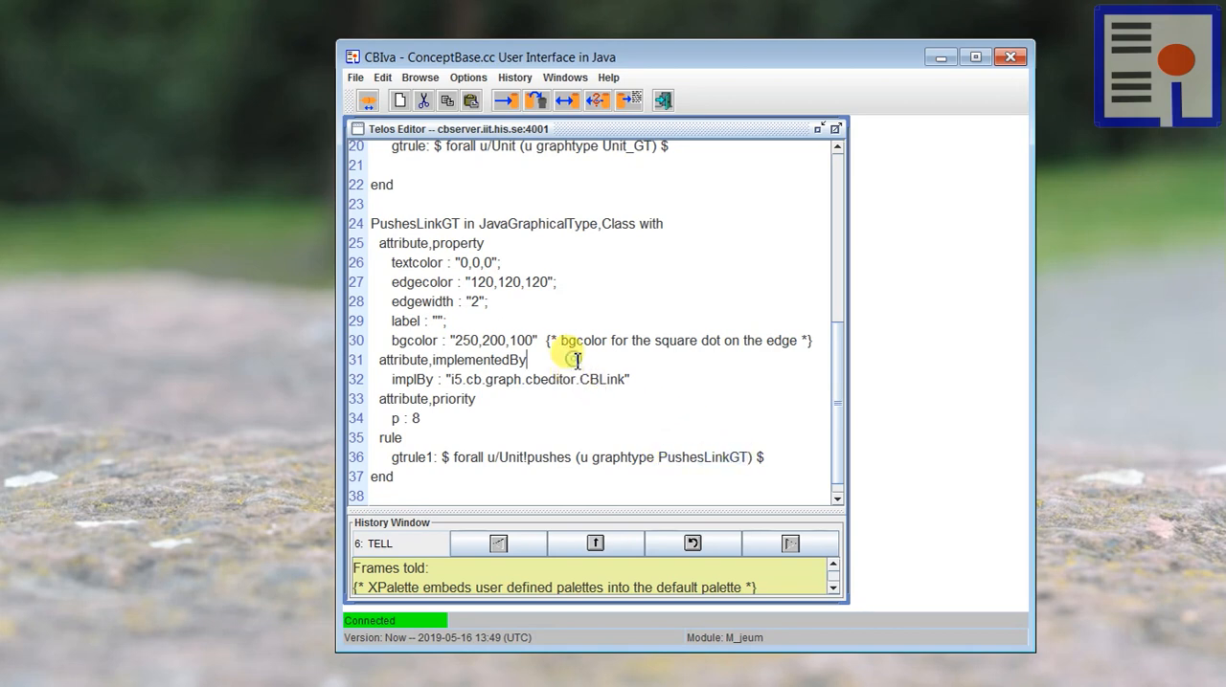
pyautogui.scroll(2, 565, 360)
pyautogui.scroll(-2, 565, 366)
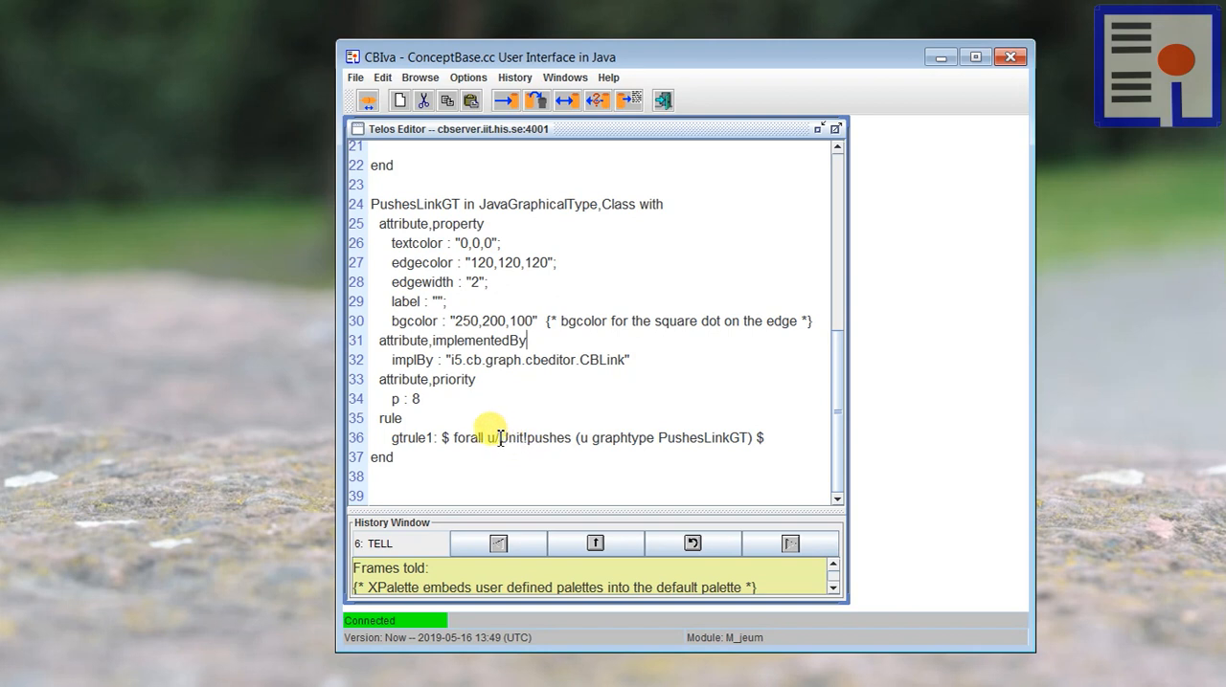
pyautogui.moveTo(499, 438); pyautogui.dragTo(562, 443)
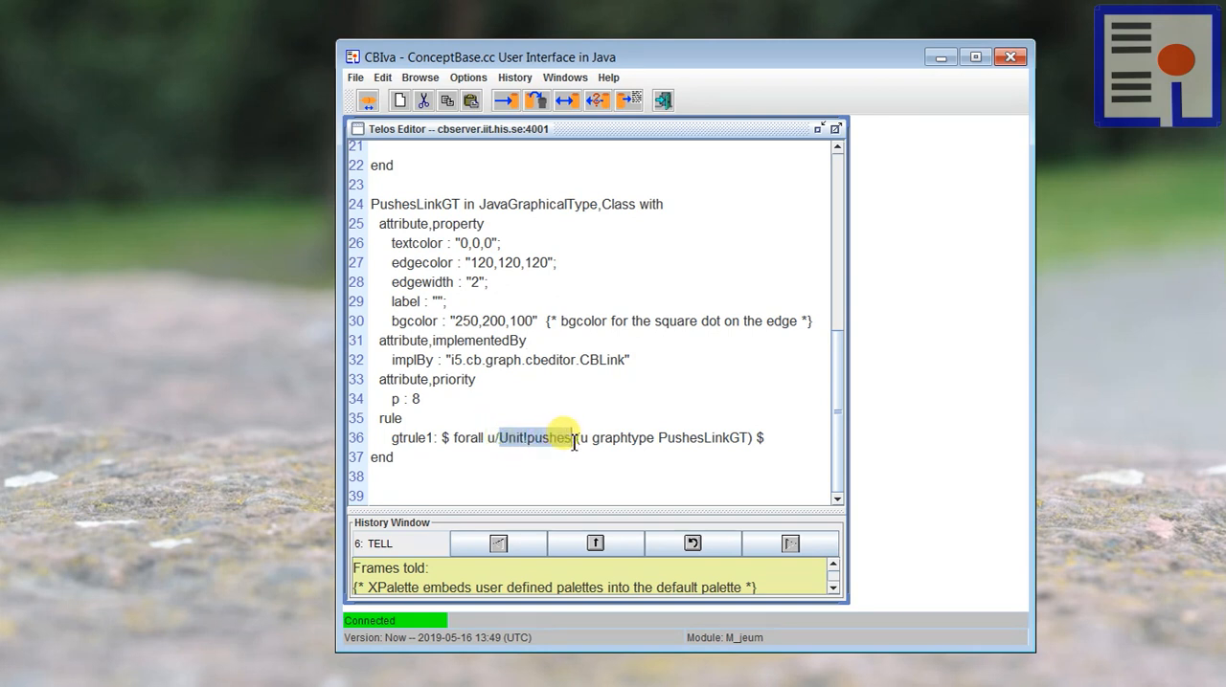
# Step: Tell the OrganigraphPlain, Unit_GT and PushesLinkGT frames to the ConceptBase server
pyautogui.click(562, 402)
pyautogui.click(506, 100)
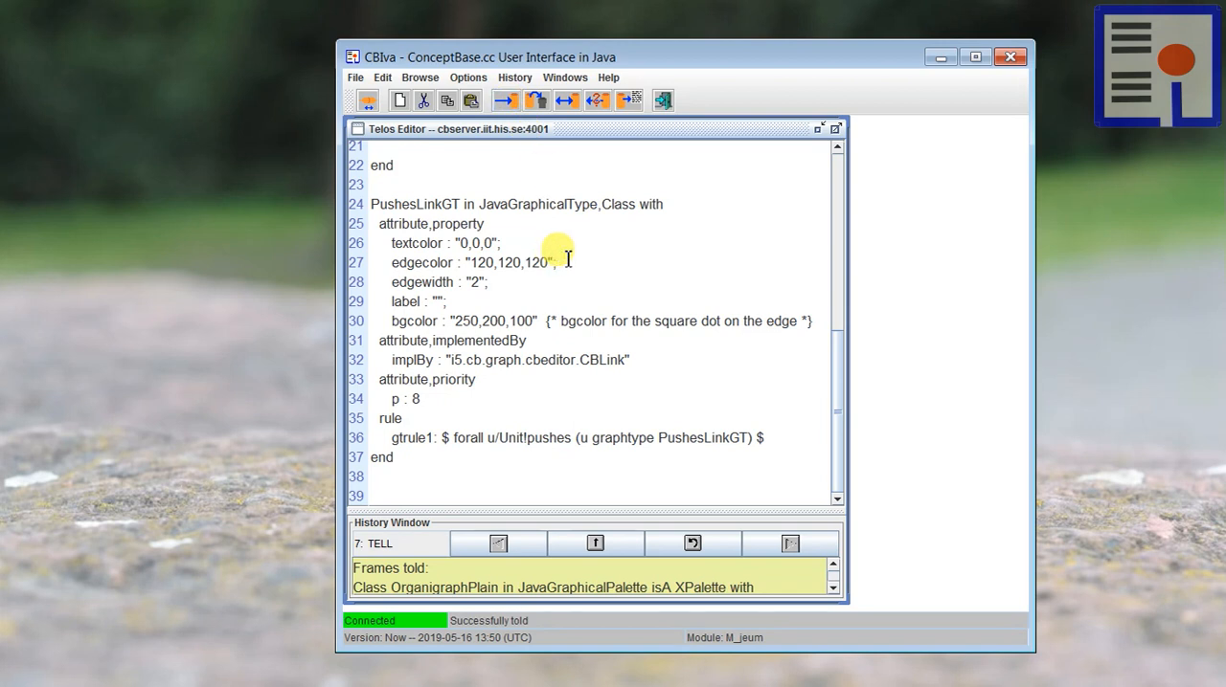
# Step: Clear the Telos Editor, enter o1 and load that object's frame
pyautogui.click(399, 100)
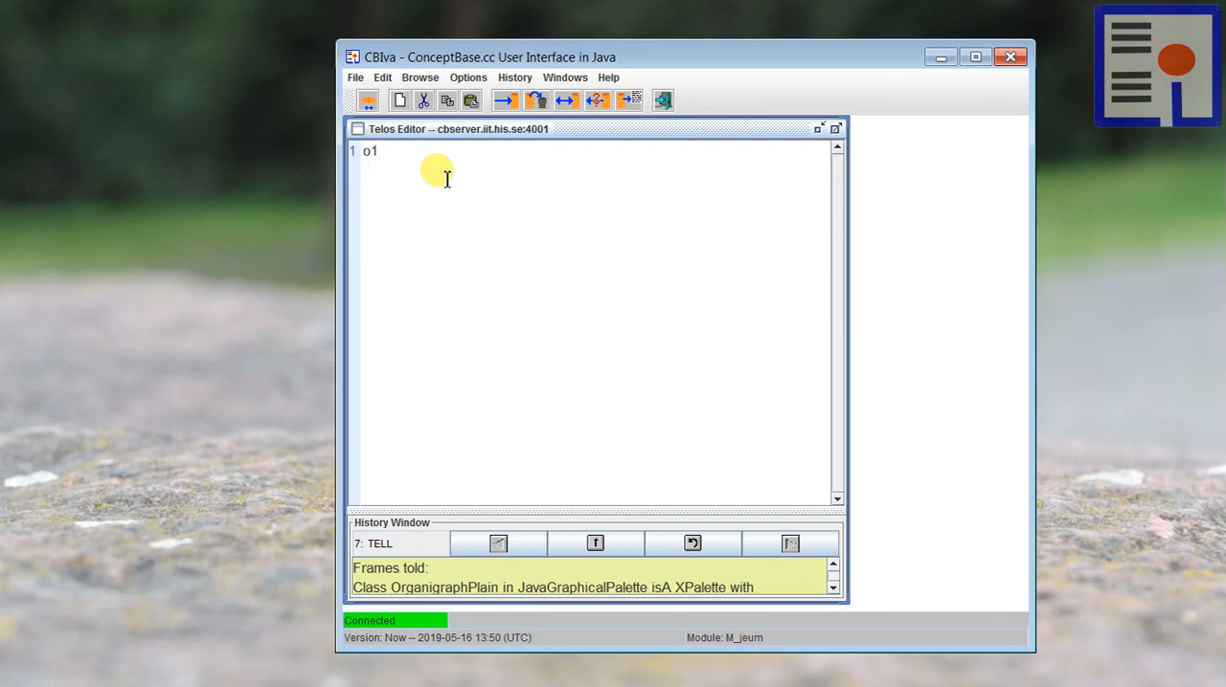
pyautogui.rightClick(366, 154)
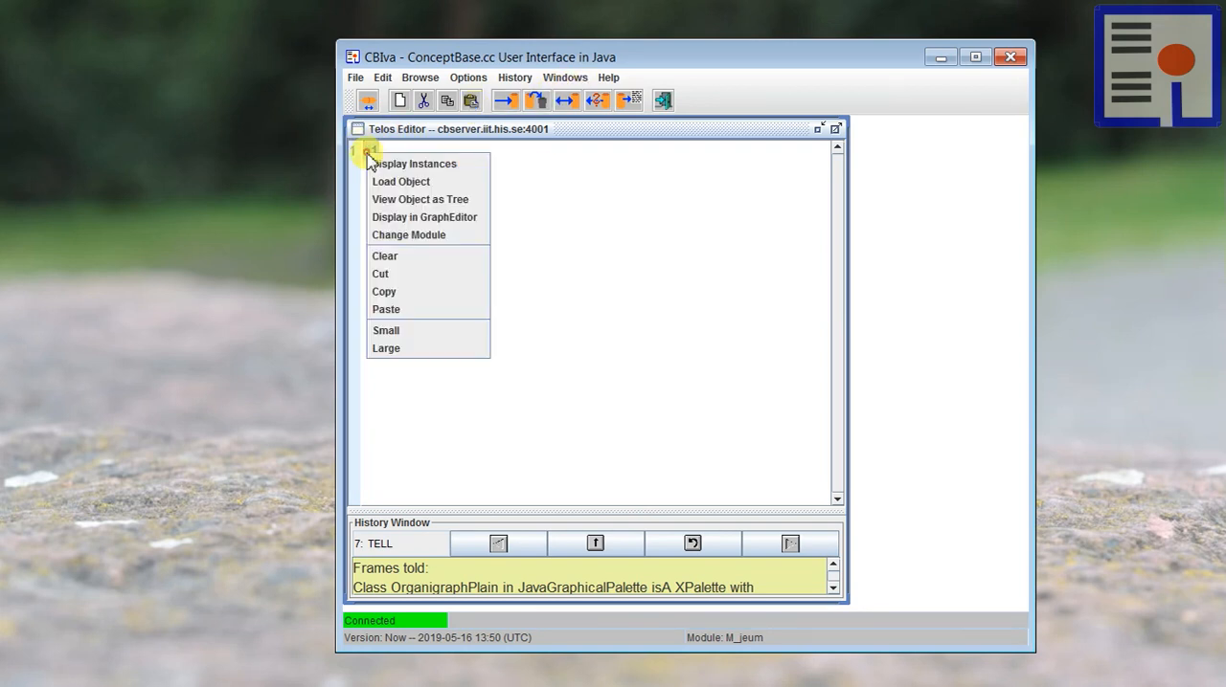
pyautogui.click(392, 182)
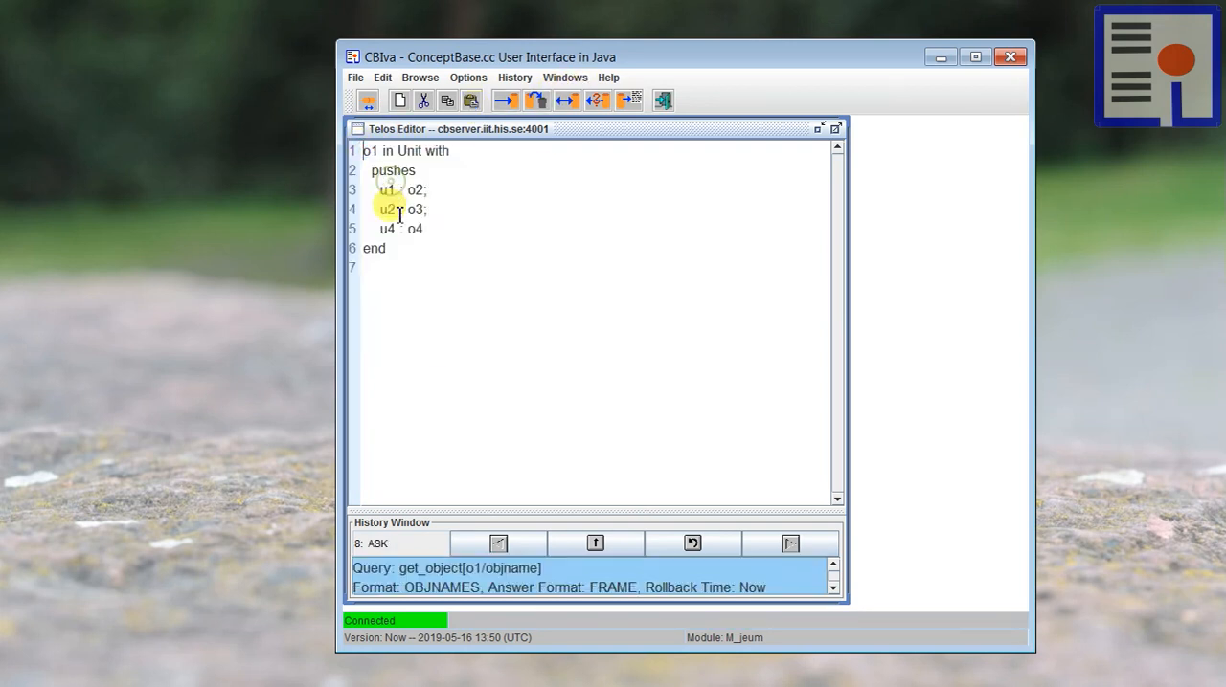
# Step: Display o1 in the Graph Editor with the OrganigraphPlain palette and move its node into the open canvas area
pyautogui.moveTo(381, 153); pyautogui.dragTo(367, 154)
pyautogui.rightClick(370, 156)
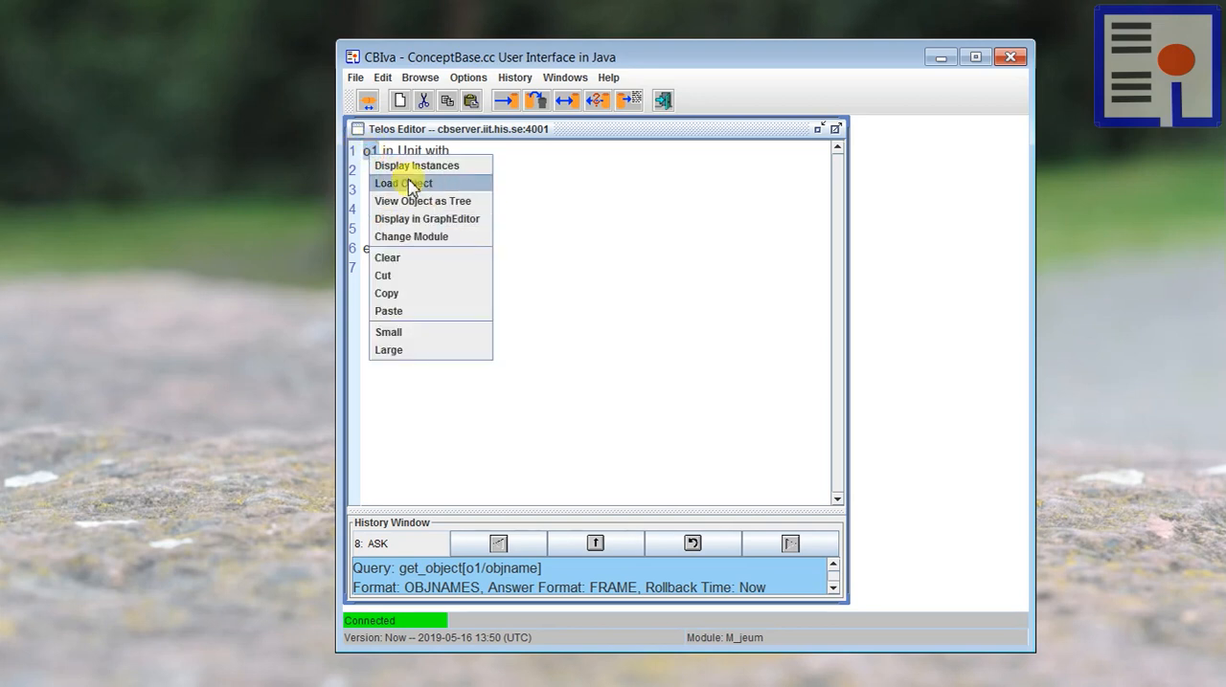
pyautogui.click(426, 219)
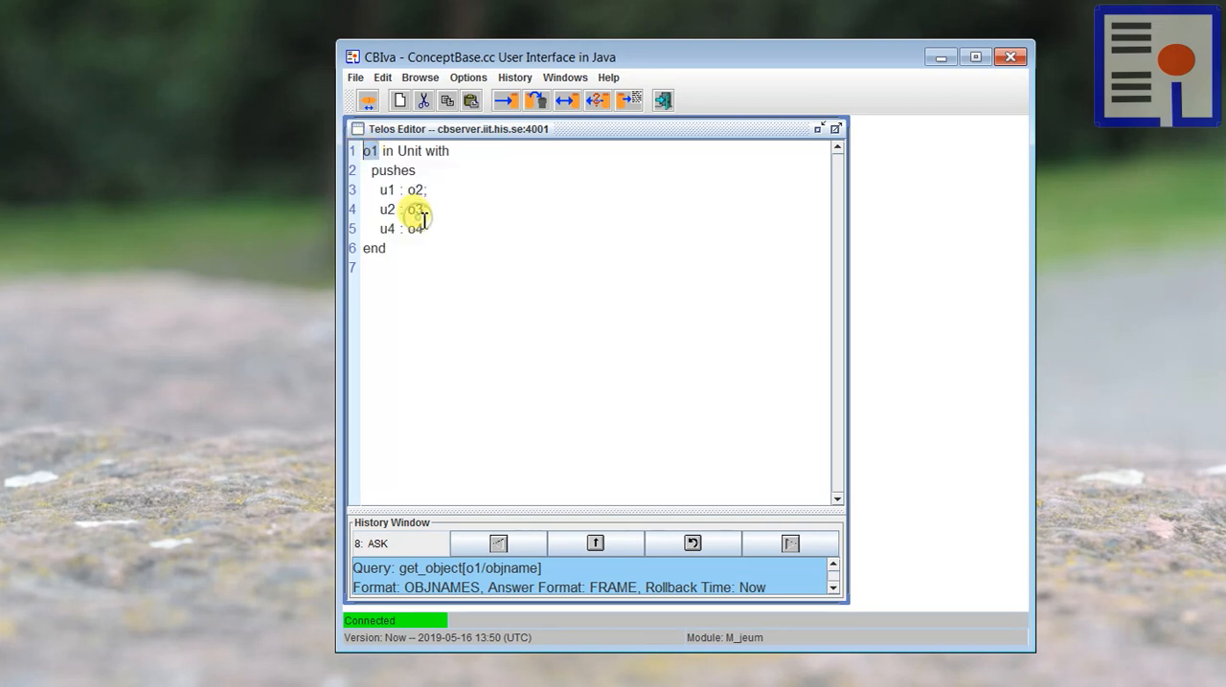
pyautogui.moveTo(288, 95); pyautogui.dragTo(412, 81)
pyautogui.moveTo(134, 236); pyautogui.dragTo(168, 333)
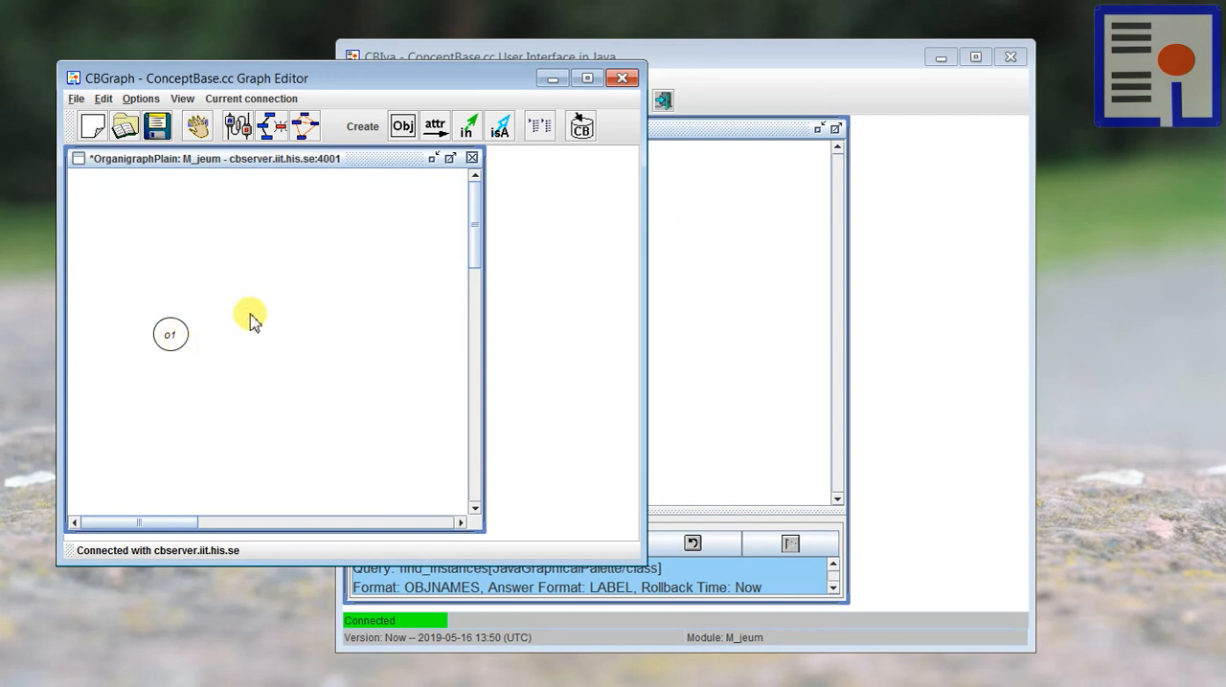
# Step: Show all explicit outgoing pushes attributes of o1 in the graph
pyautogui.rightClick(170, 328)
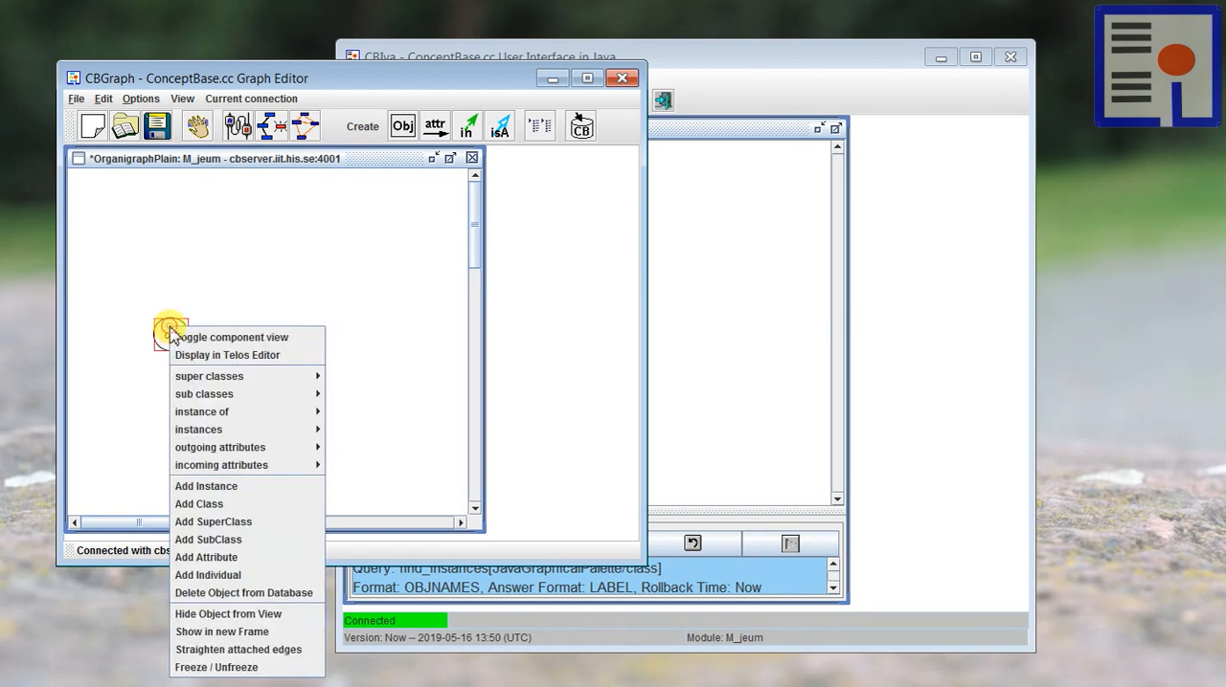
pyautogui.moveTo(307, 450)
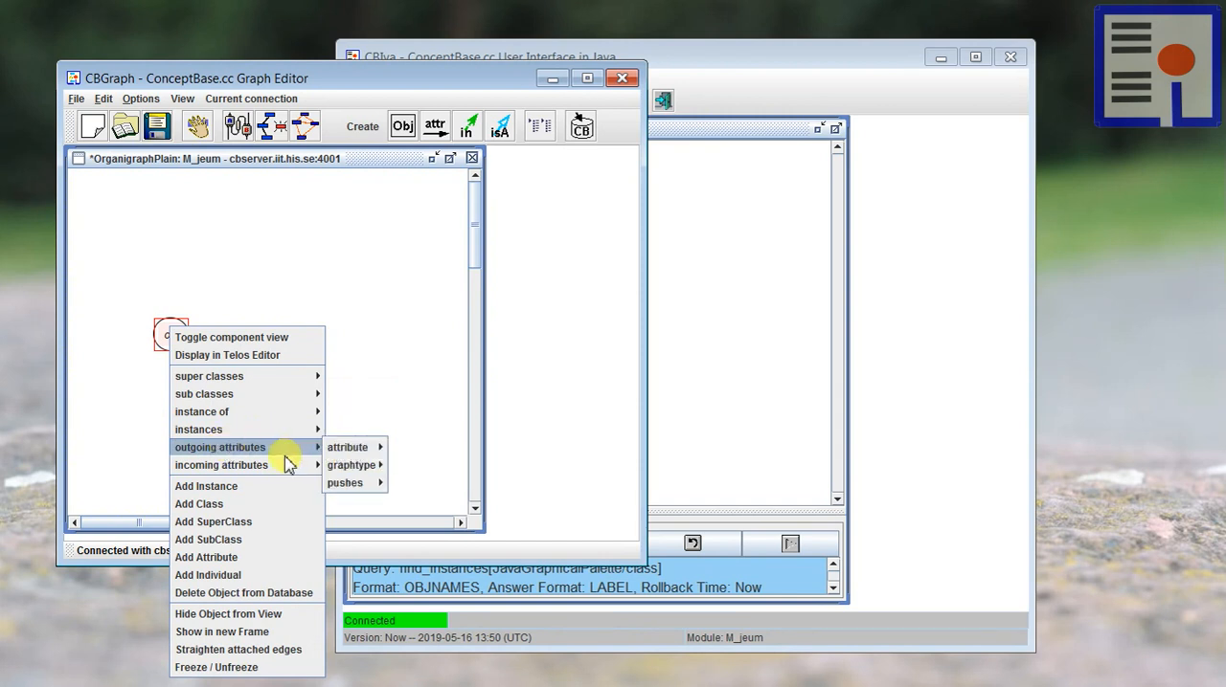
pyautogui.moveTo(349, 484)
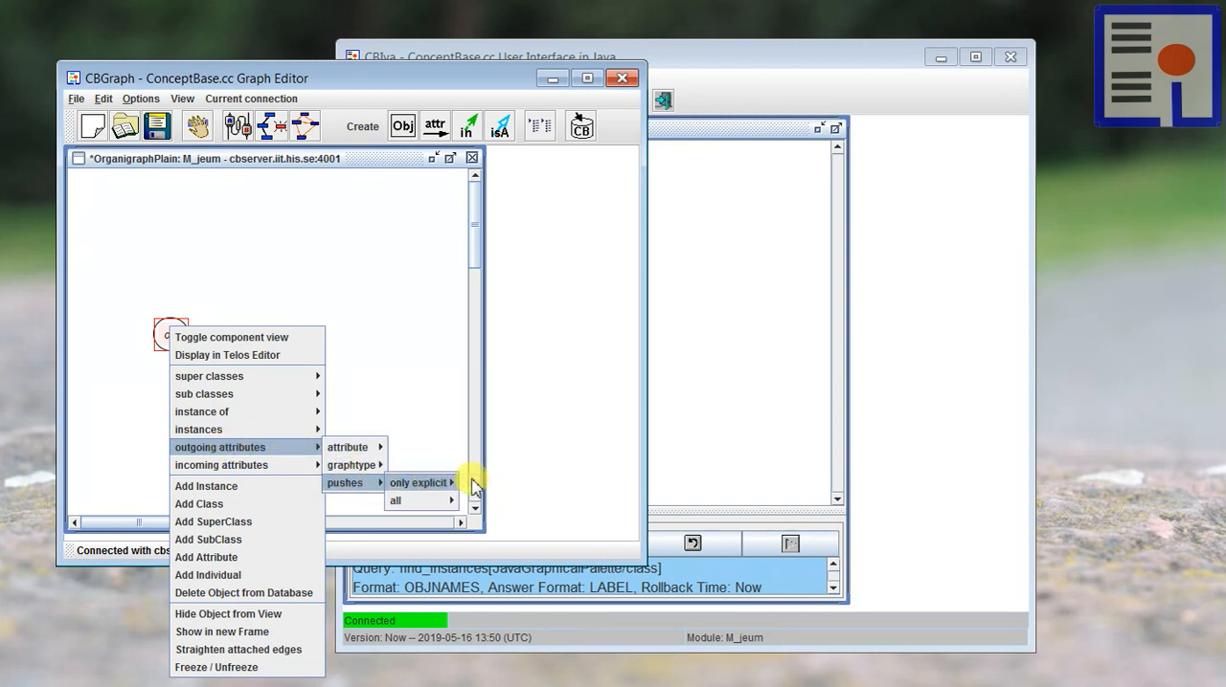
pyautogui.moveTo(476, 483)
pyautogui.click(485, 538)
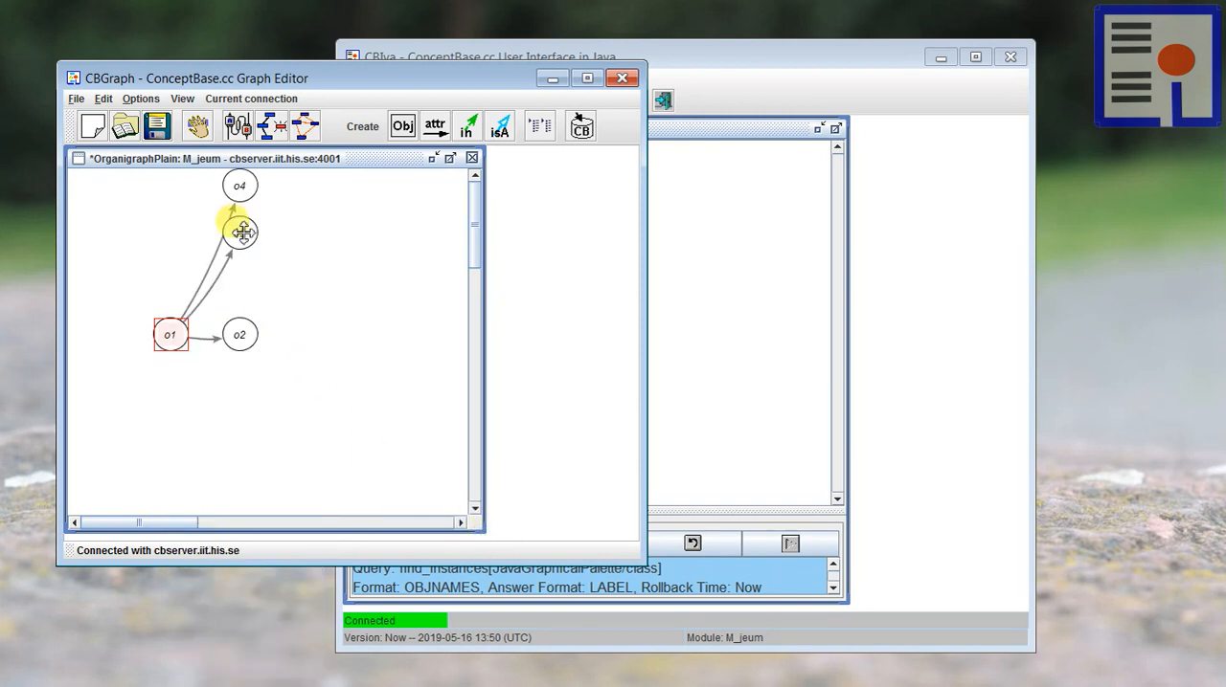
# Step: Spread the o2, o3 and o4 nodes apart around o1 so their pushes links fan out, and select o1
pyautogui.moveTo(242, 231); pyautogui.dragTo(289, 268)
pyautogui.moveTo(240, 183); pyautogui.dragTo(245, 219)
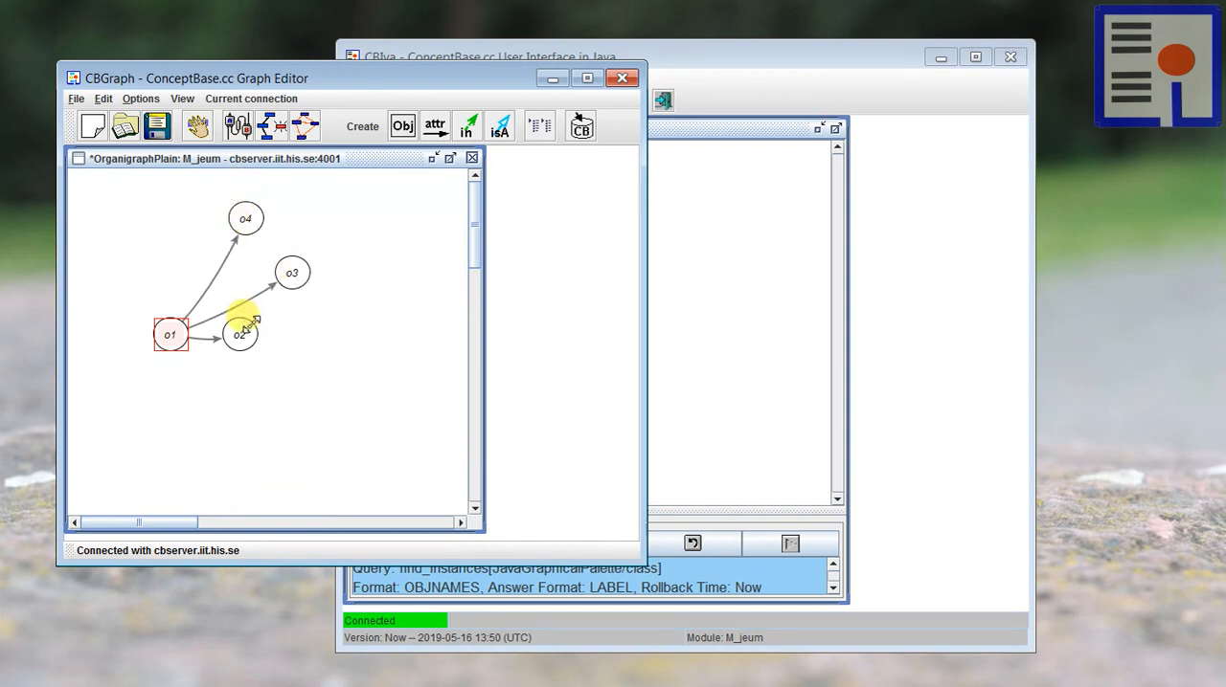
pyautogui.moveTo(246, 325); pyautogui.dragTo(287, 369)
pyautogui.moveTo(290, 266); pyautogui.dragTo(289, 275)
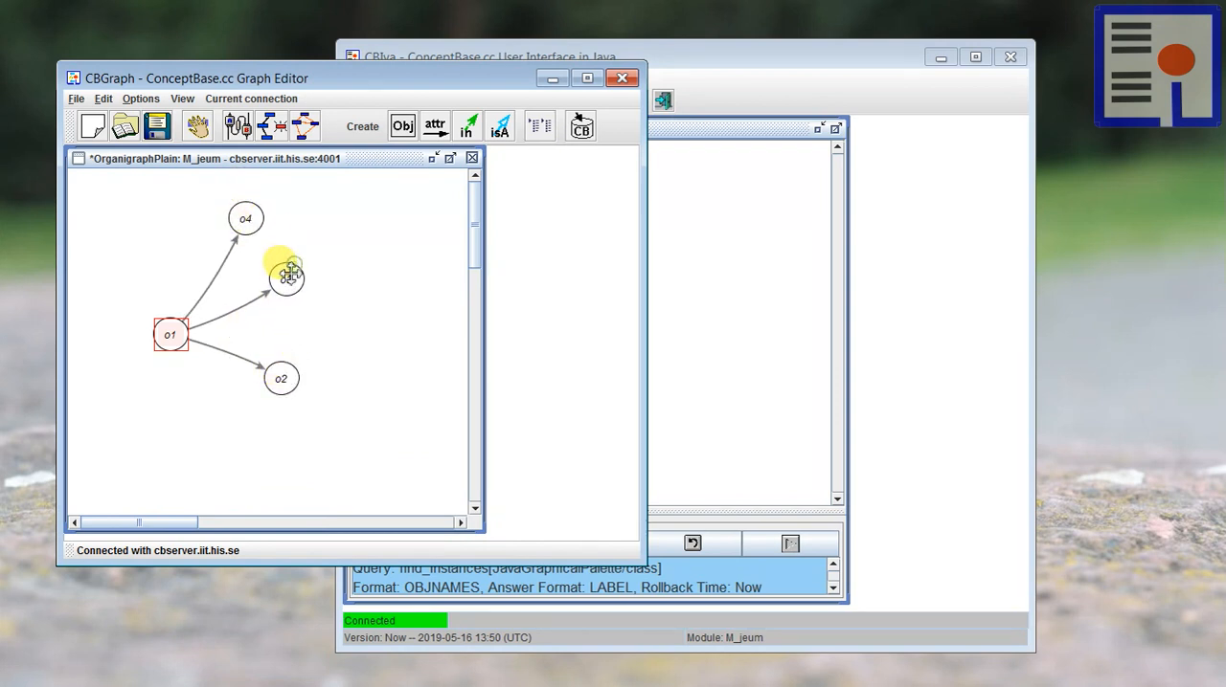
pyautogui.click(323, 222)
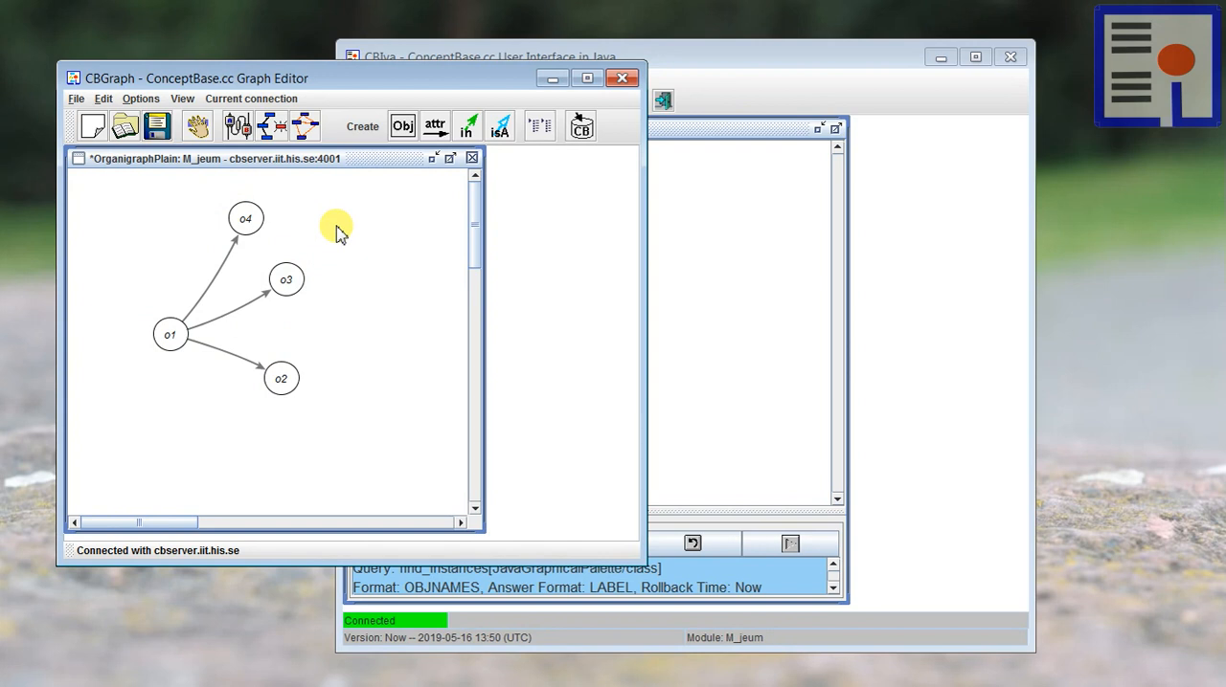
pyautogui.click(170, 332)
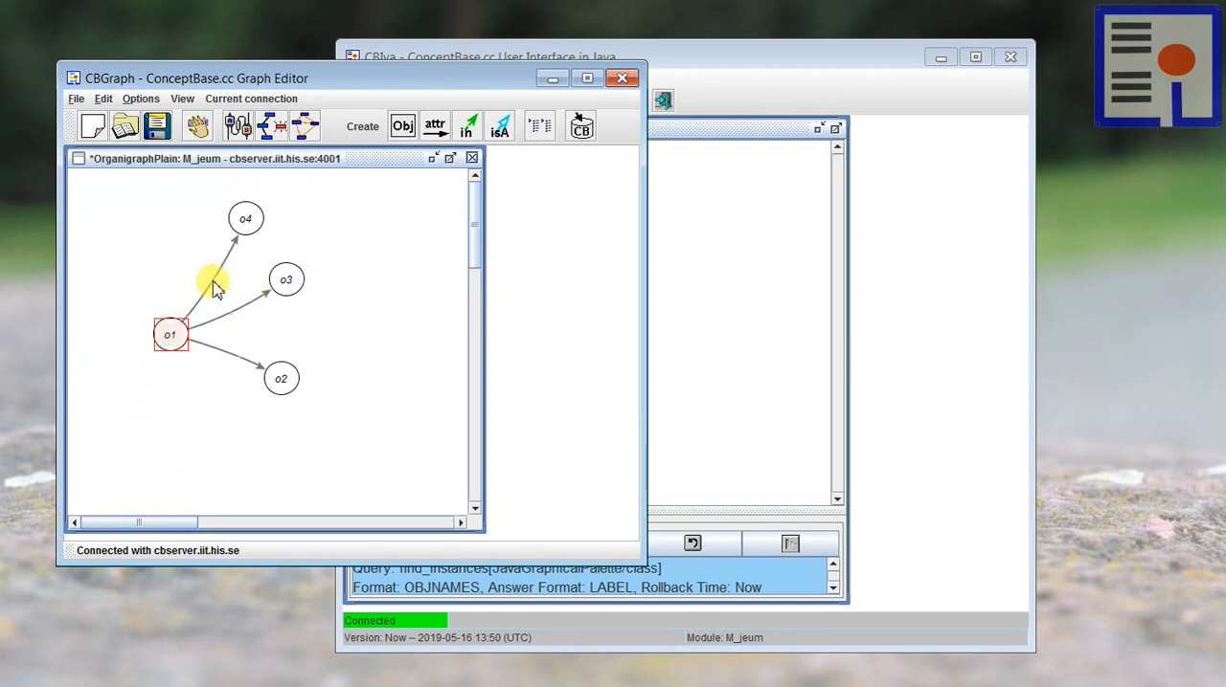
# Step: Adjust the links from o1 to o4 and o3, shift o1 slightly, and straighten all edges attached to o1
pyautogui.moveTo(212, 284); pyautogui.dragTo(205, 259)
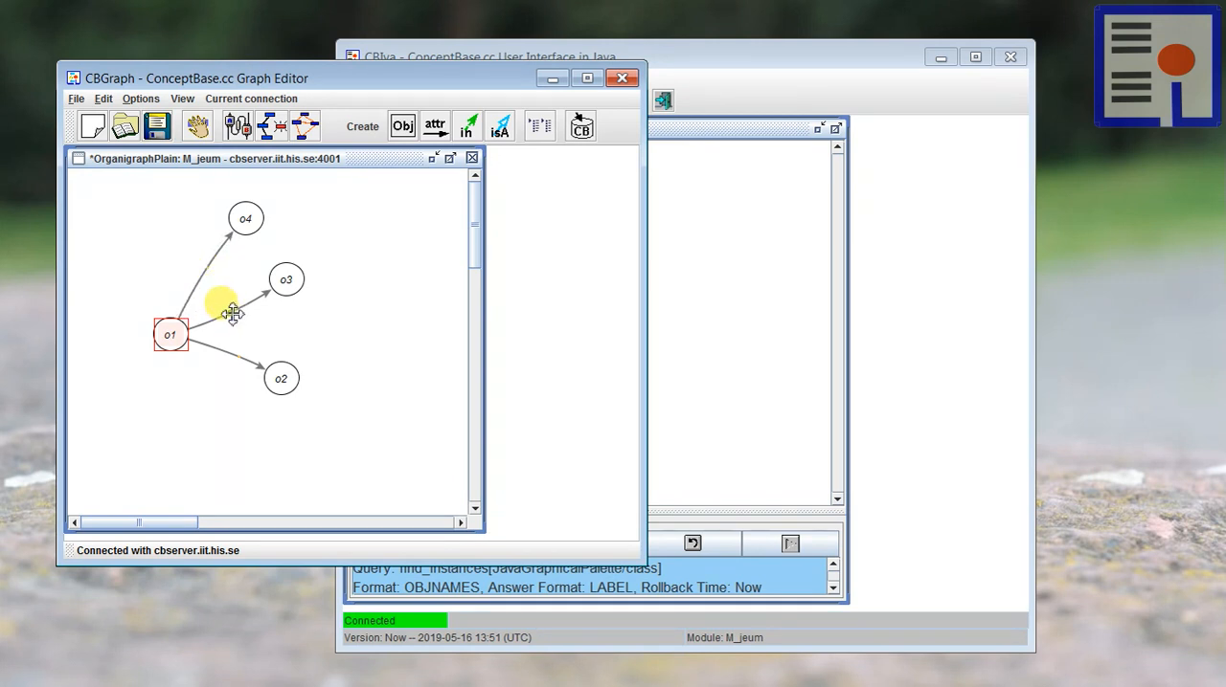
pyautogui.moveTo(232, 314); pyautogui.dragTo(236, 300)
pyautogui.moveTo(168, 329)
pyautogui.mouseDown()
pyautogui.moveTo(179, 330)
pyautogui.moveTo(156, 323)
pyautogui.mouseUp()
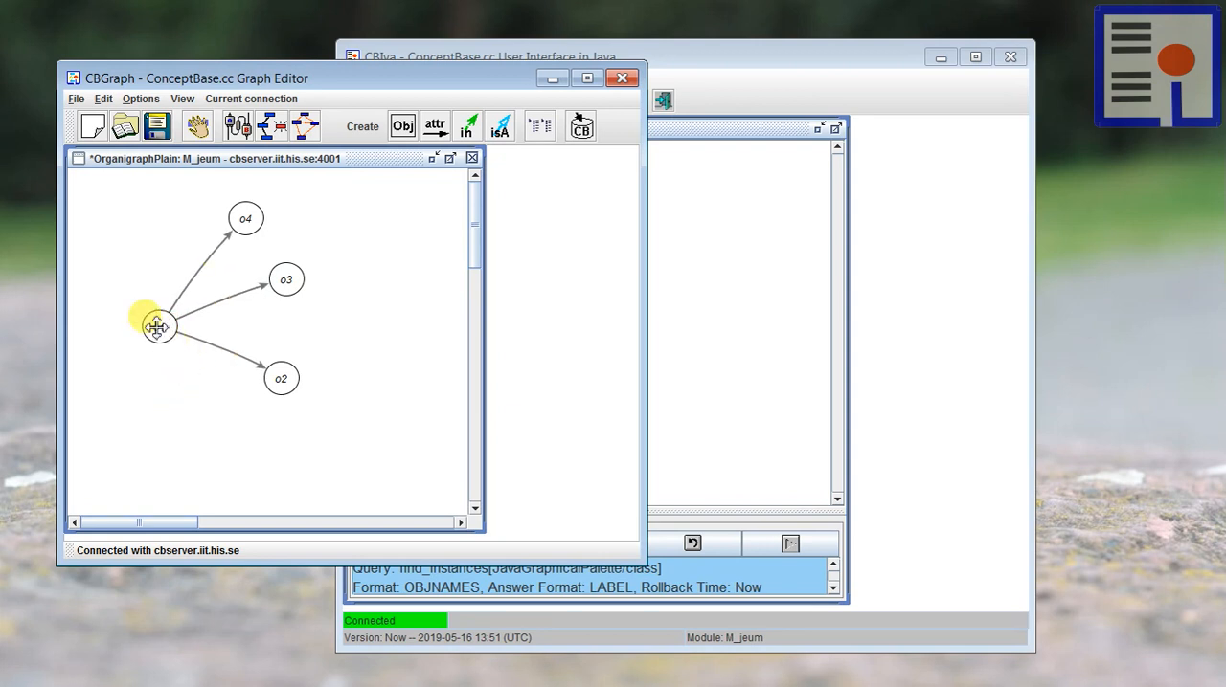
pyautogui.rightClick(156, 327)
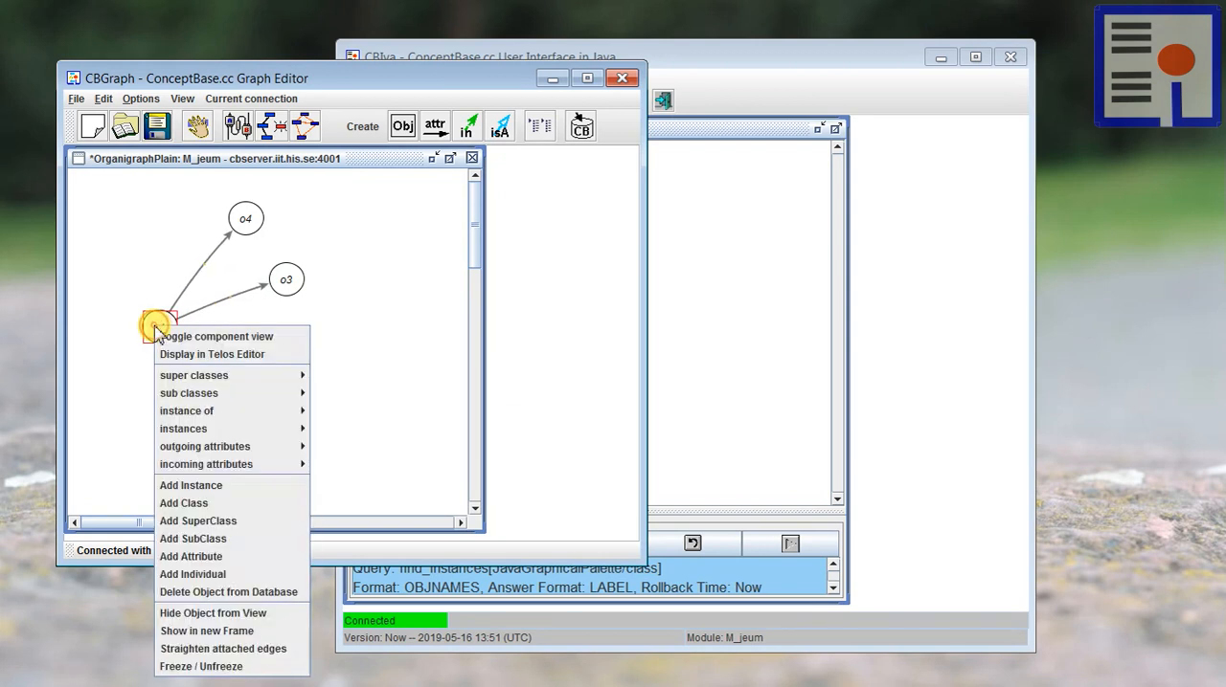
pyautogui.click(213, 649)
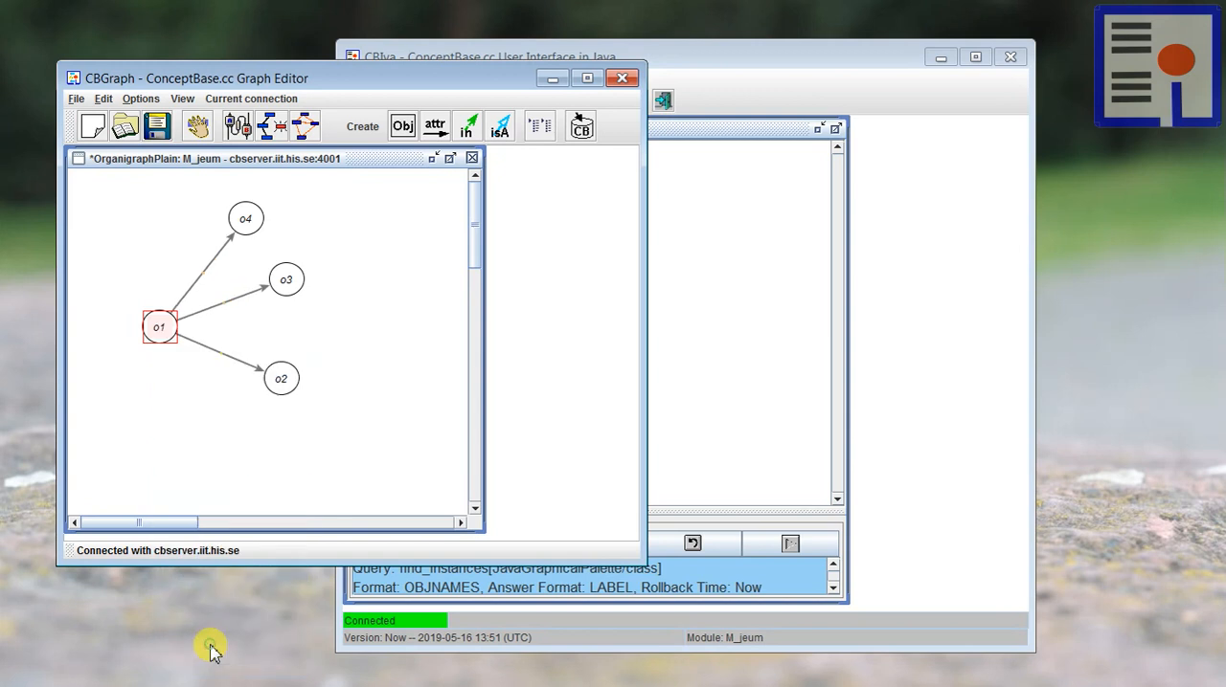
pyautogui.click(376, 352)
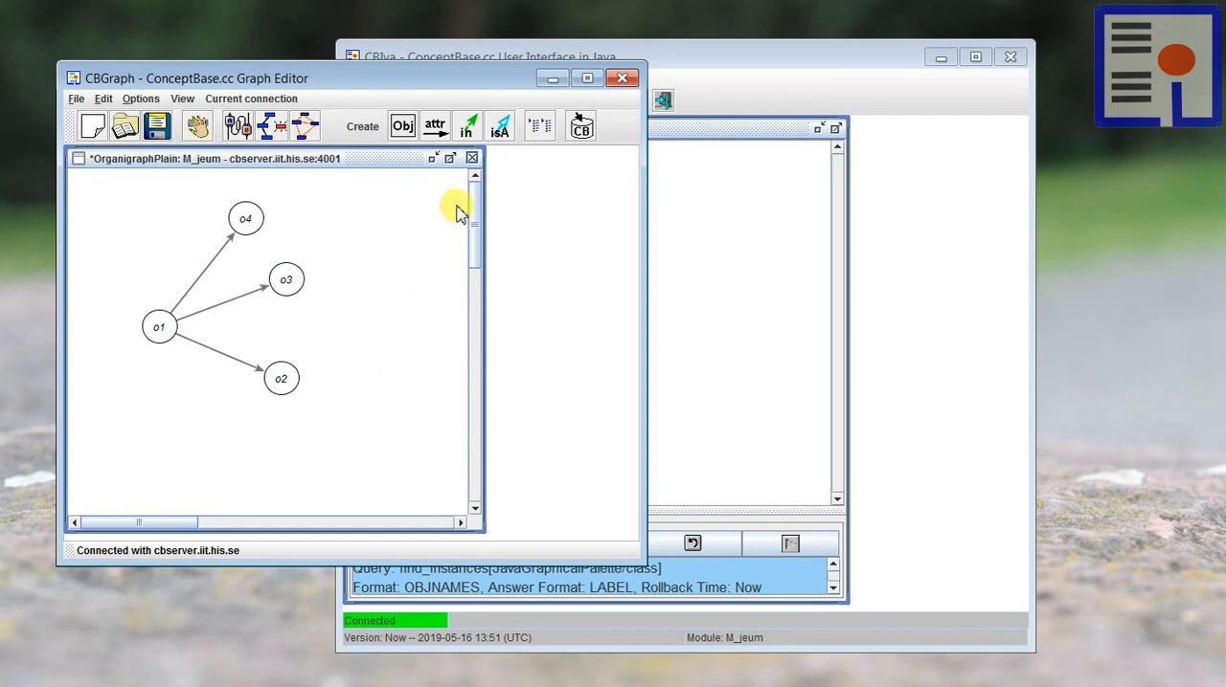
# Step: Nudge the o1, o3 and o4 nodes slightly to adjust the spacing of the pushes graph
pyautogui.moveTo(163, 326); pyautogui.dragTo(160, 336)
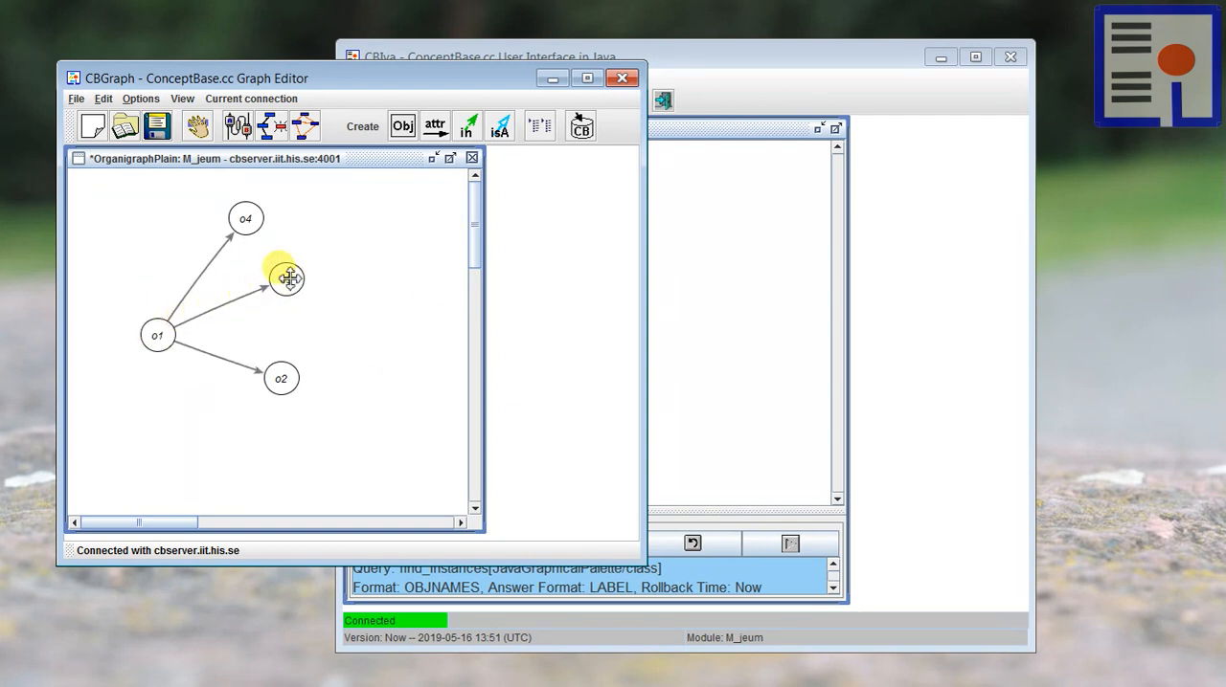
pyautogui.moveTo(290, 277); pyautogui.dragTo(303, 287)
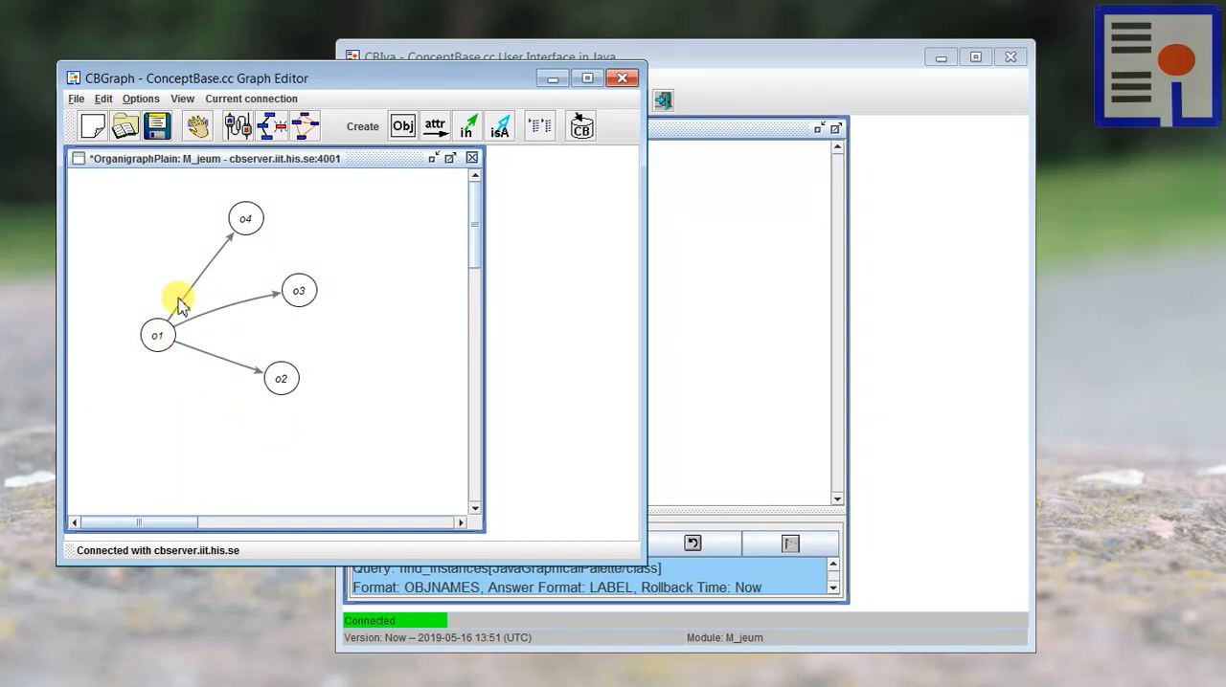
pyautogui.rightClick(254, 218)
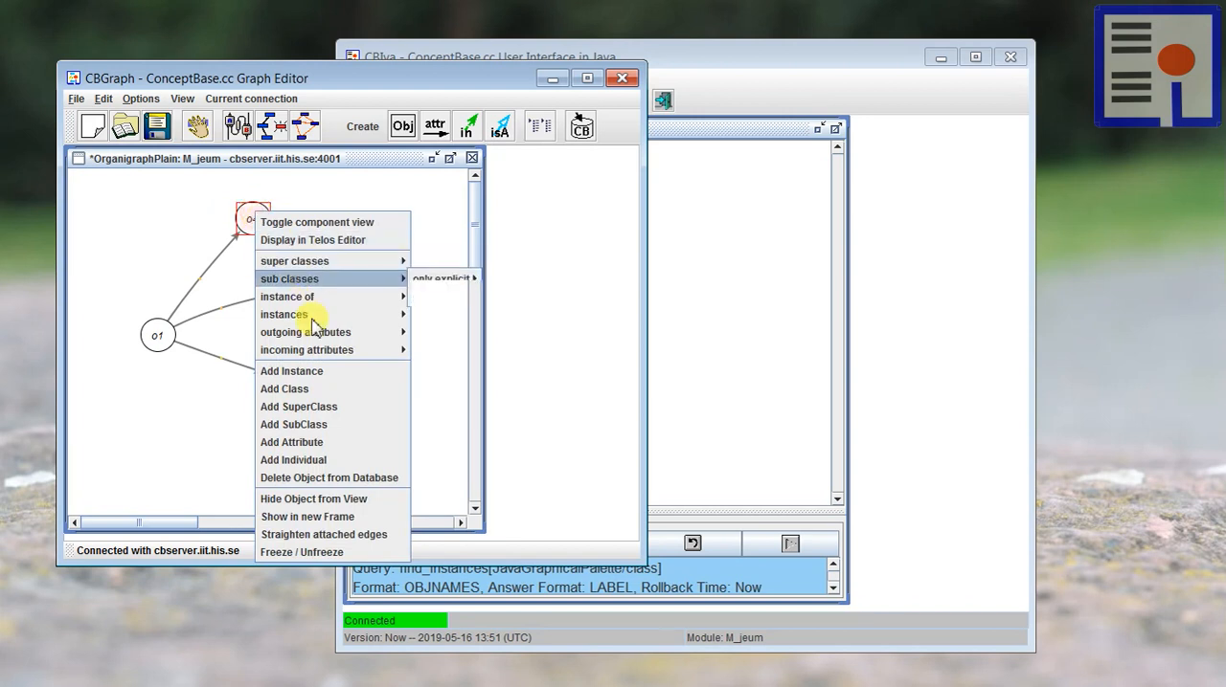
pyautogui.click(138, 226)
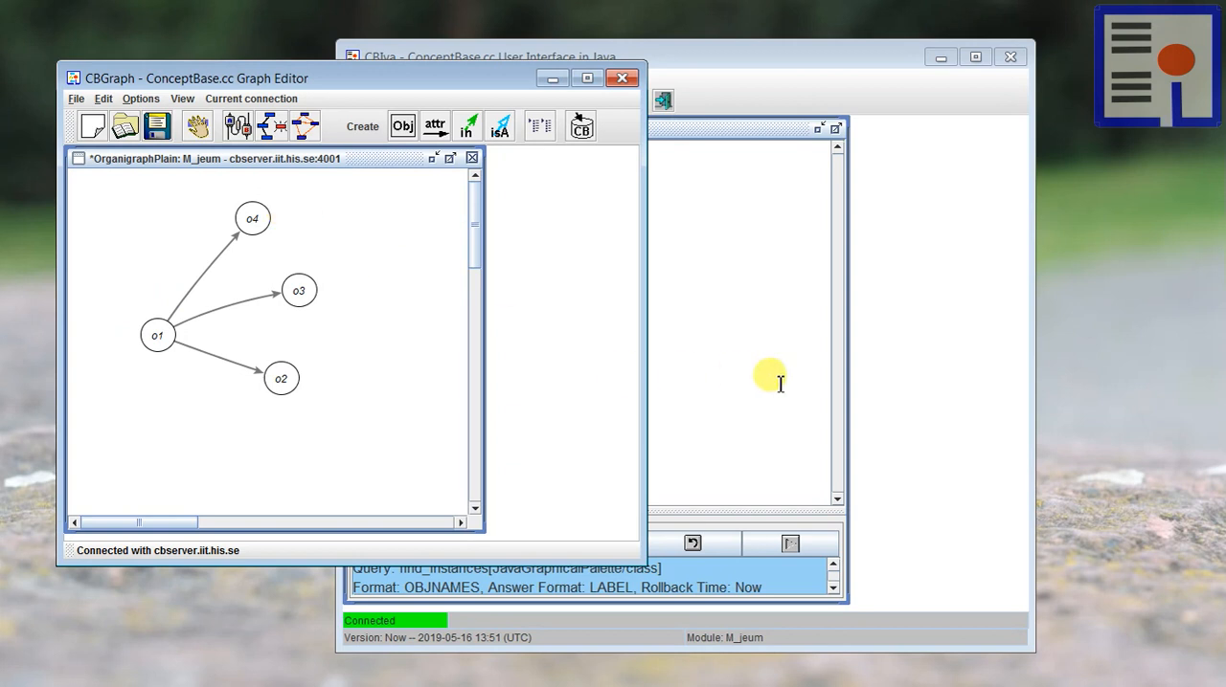
# Step: Switch to CBIva, clear the Telos Editor and paste the OrganigraphHighlight palette definition
pyautogui.click(741, 350)
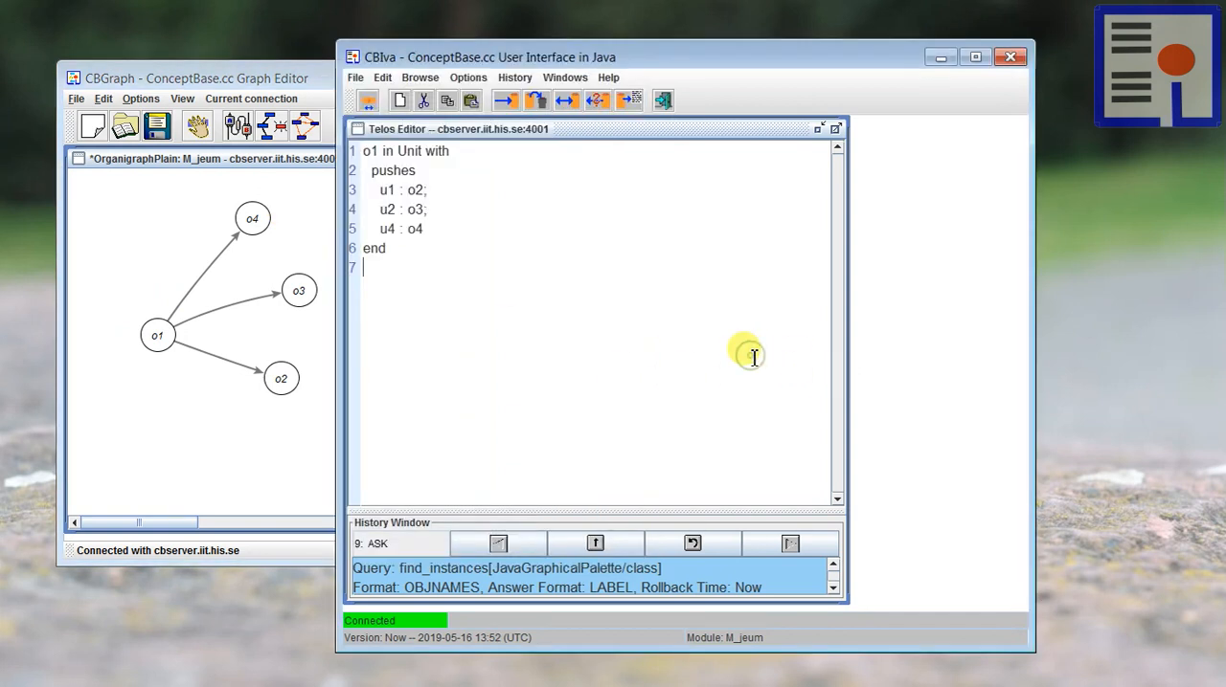
pyautogui.click(399, 100)
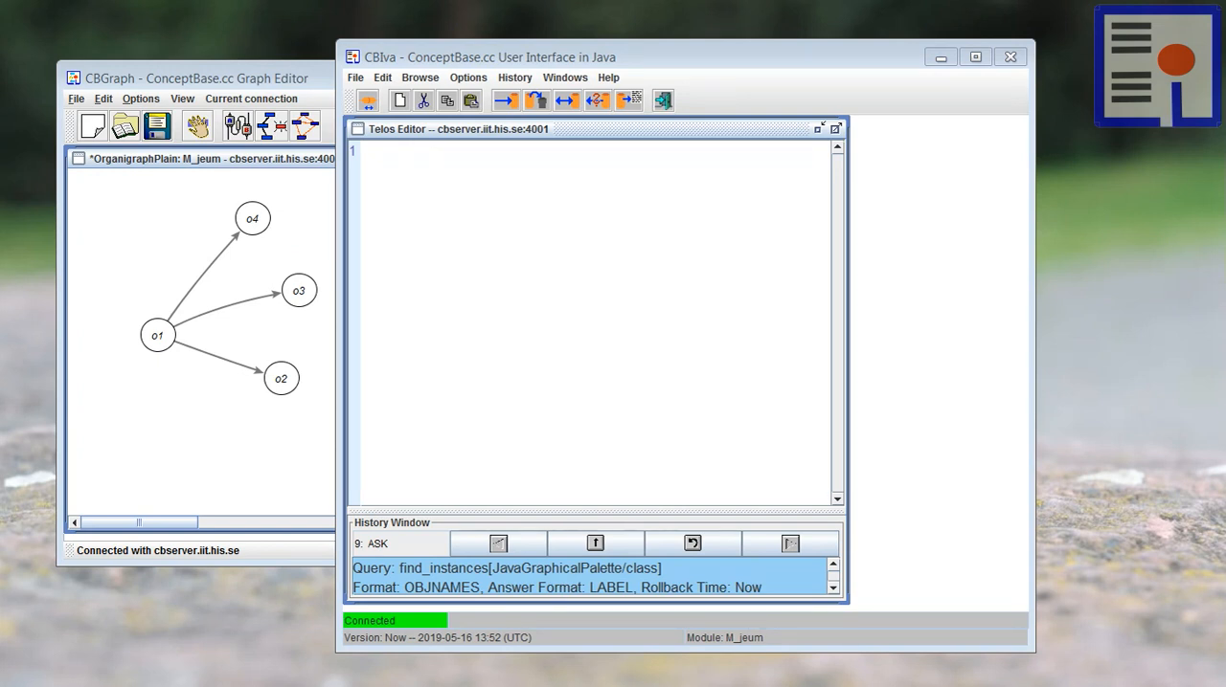
pyautogui.click(539, 254)
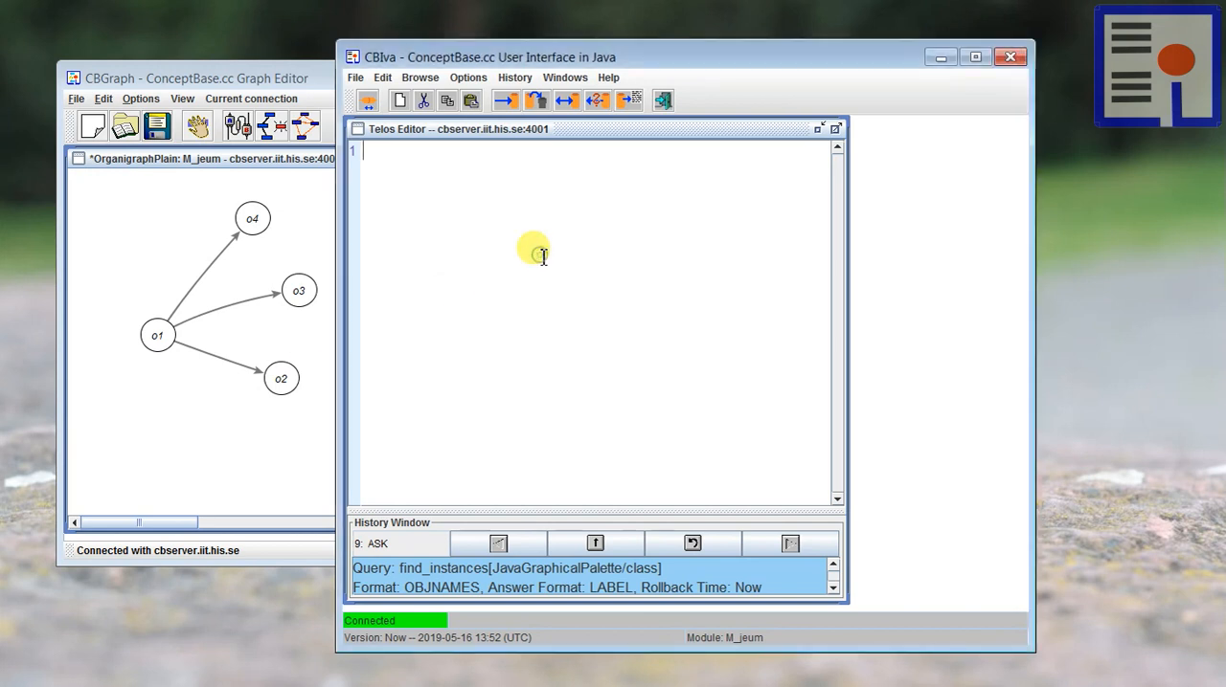
pyautogui.write('Class OrganigraphHighlight in JavaGraphicalPalette isA XPalette with contains     pl1: Unit_GT;     pl2: PushesLinkGT;     hl1: Set_GT;     hl2: Chain_GT;     hl3: Hub_GT;     hl4: ChainStart_GT;     hl5: ChainEnd_GT end')
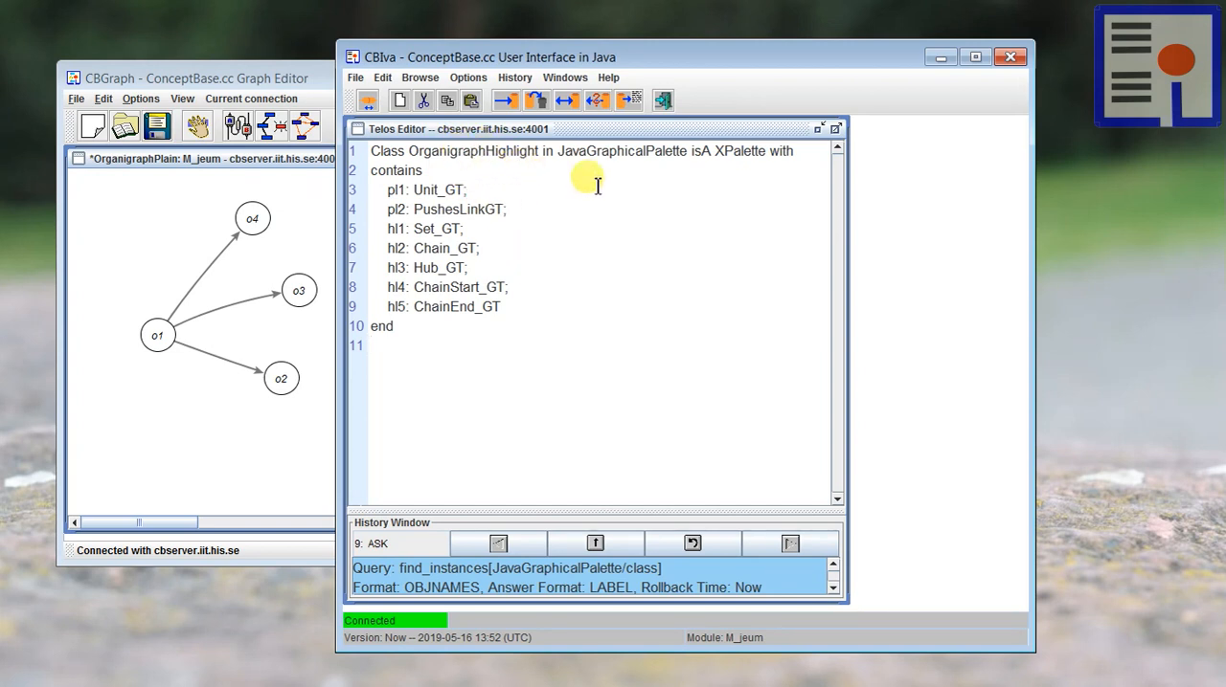
# Step: Examine the OrganigraphHighlight definition: its XPalette superclass, the Unit_GT and PushesLinkGT entries, and the Set_GT and Chain_GT highlight types
pyautogui.doubleClick(739, 151)
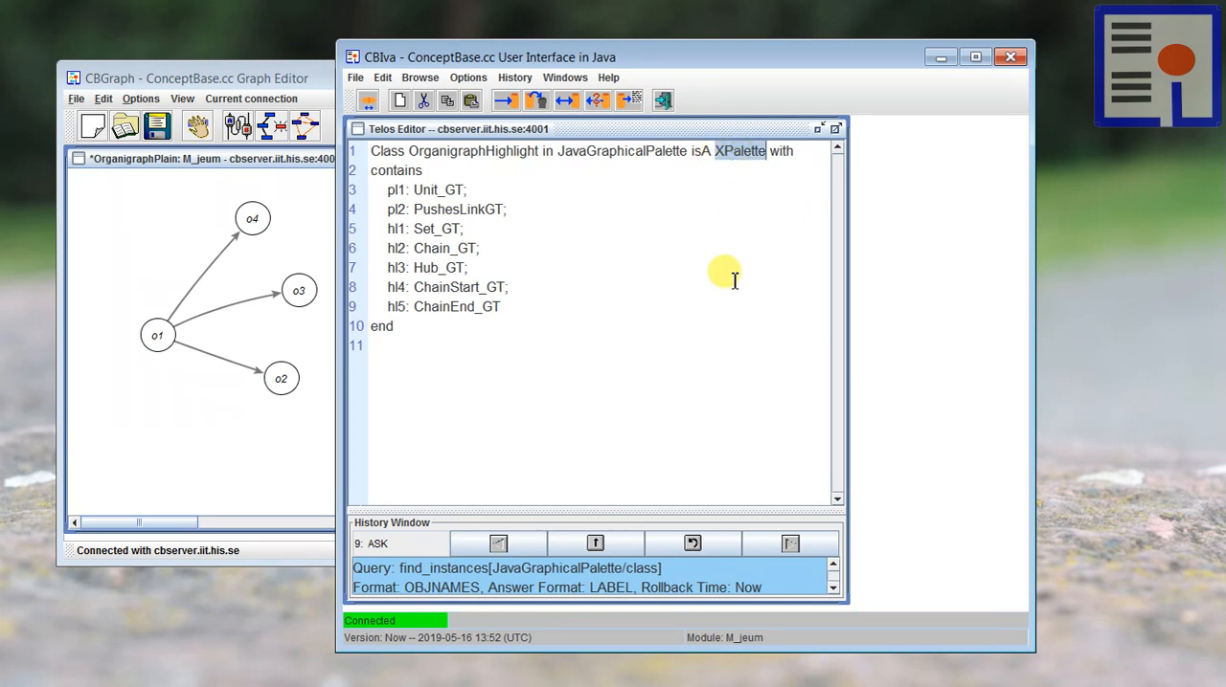
pyautogui.click(542, 228)
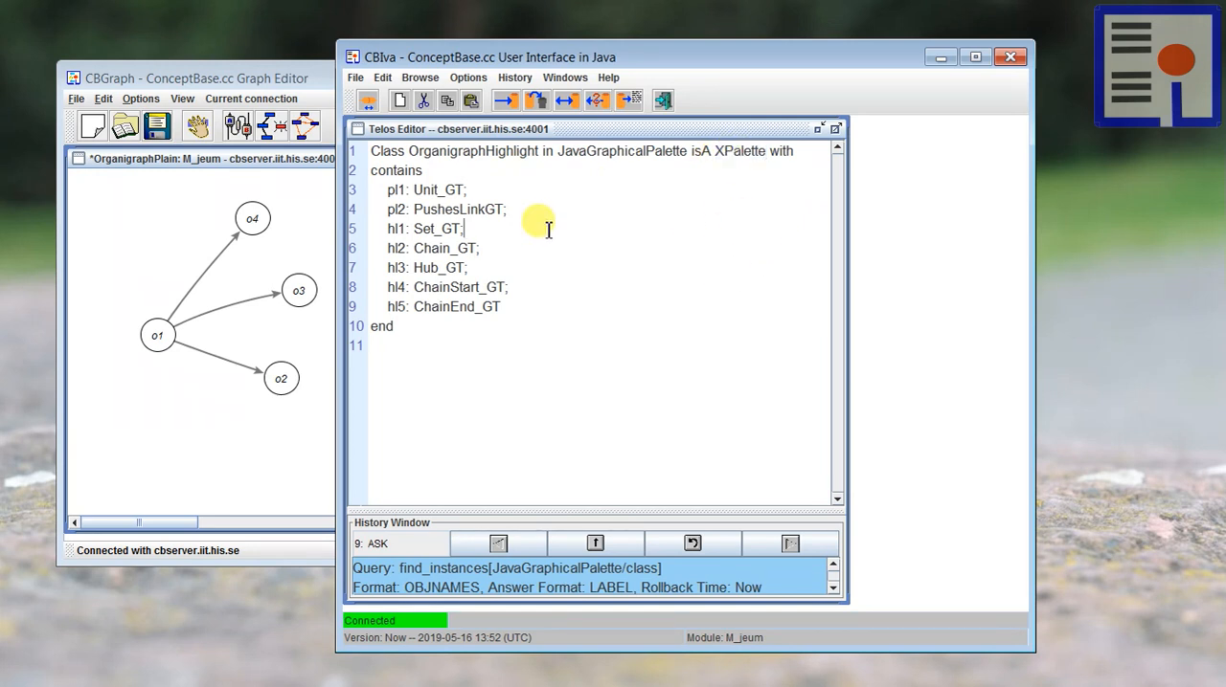
pyautogui.click(536, 211)
pyautogui.moveTo(540, 212); pyautogui.dragTo(354, 186)
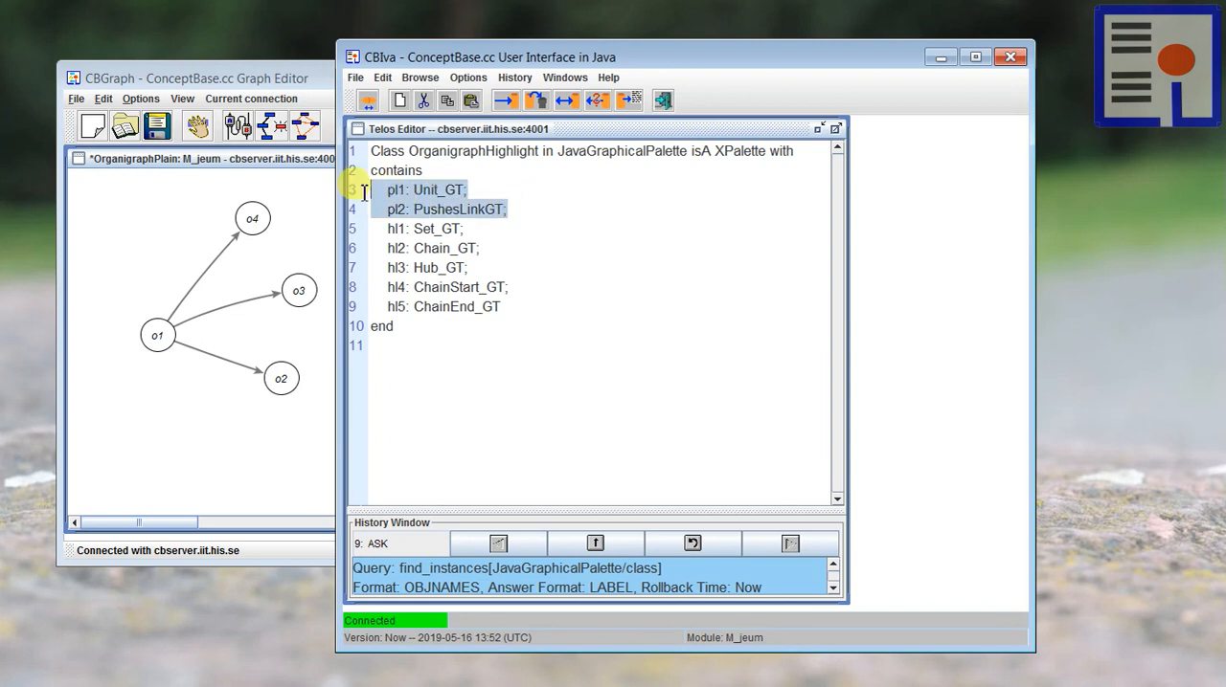
pyautogui.click(584, 251)
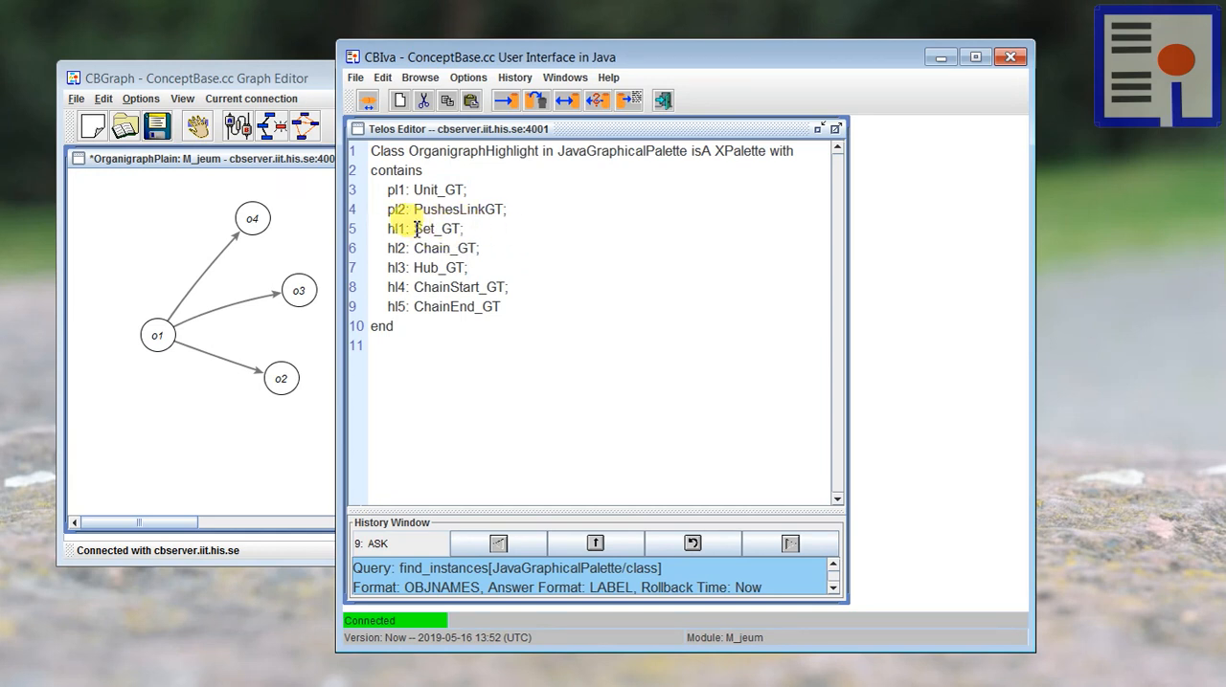
pyautogui.moveTo(415, 229); pyautogui.dragTo(441, 229)
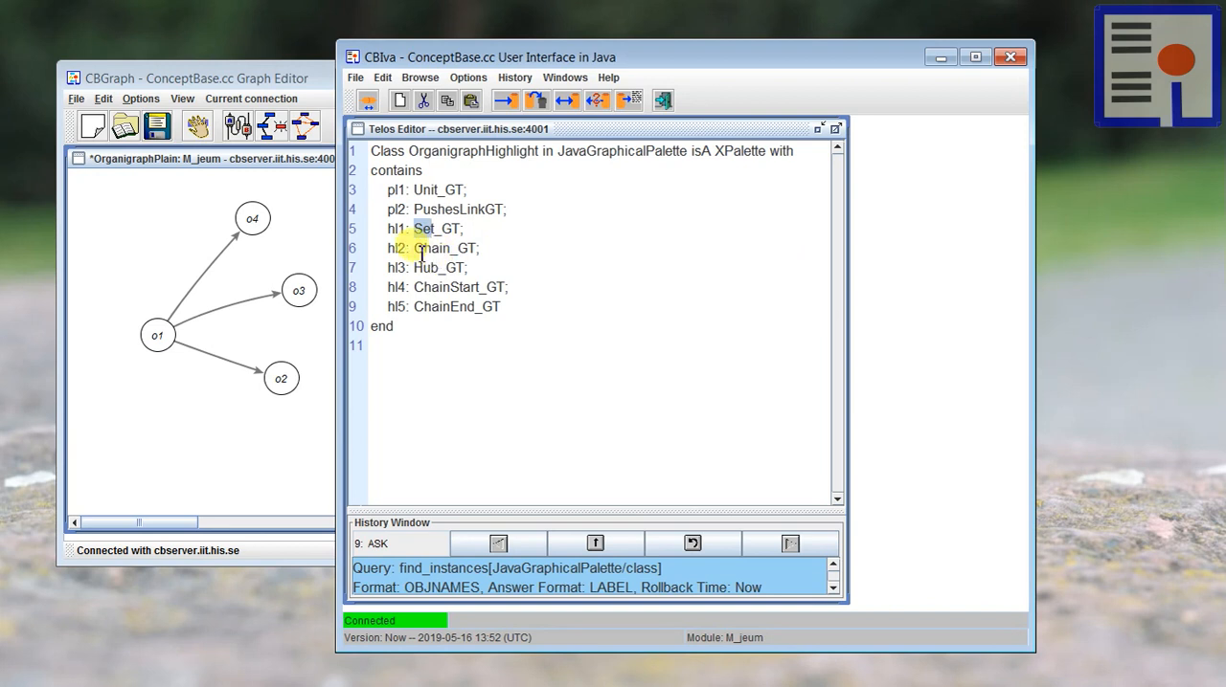
pyautogui.moveTo(417, 250); pyautogui.dragTo(449, 250)
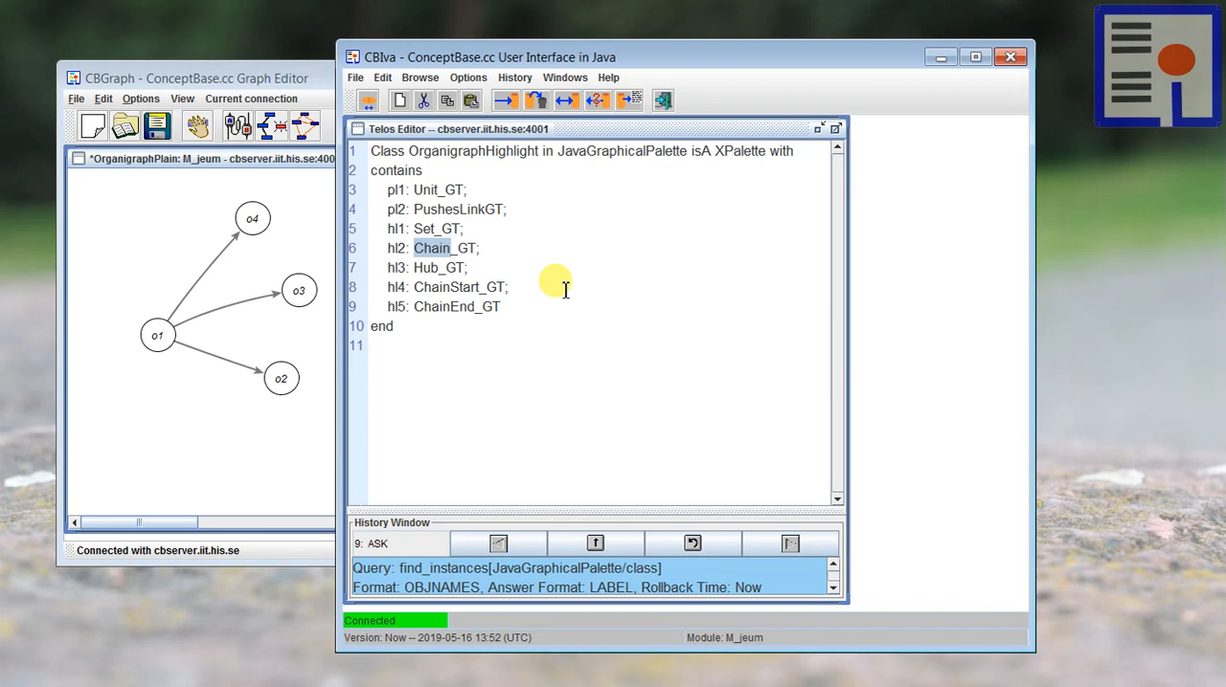
pyautogui.click(537, 347)
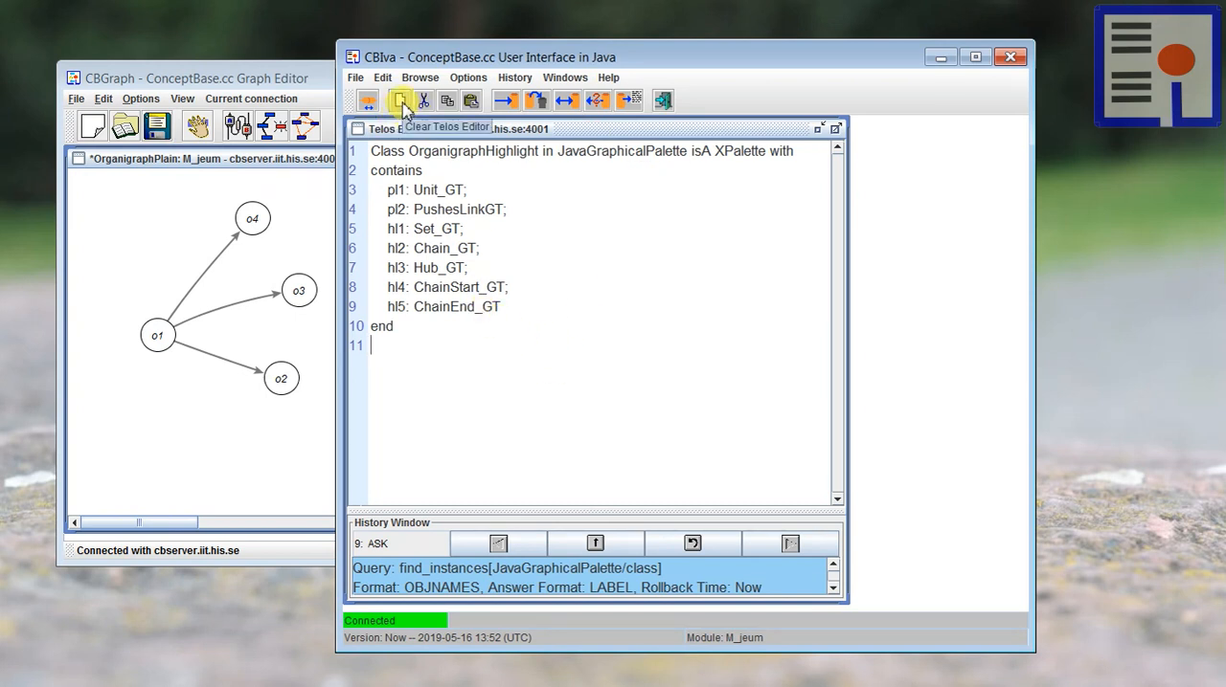
# Step: Clear the Telos Editor and paste the generic query classes ToUnit (unit pushes this) and FromUnit (this pushes unit)
pyautogui.click(400, 102)
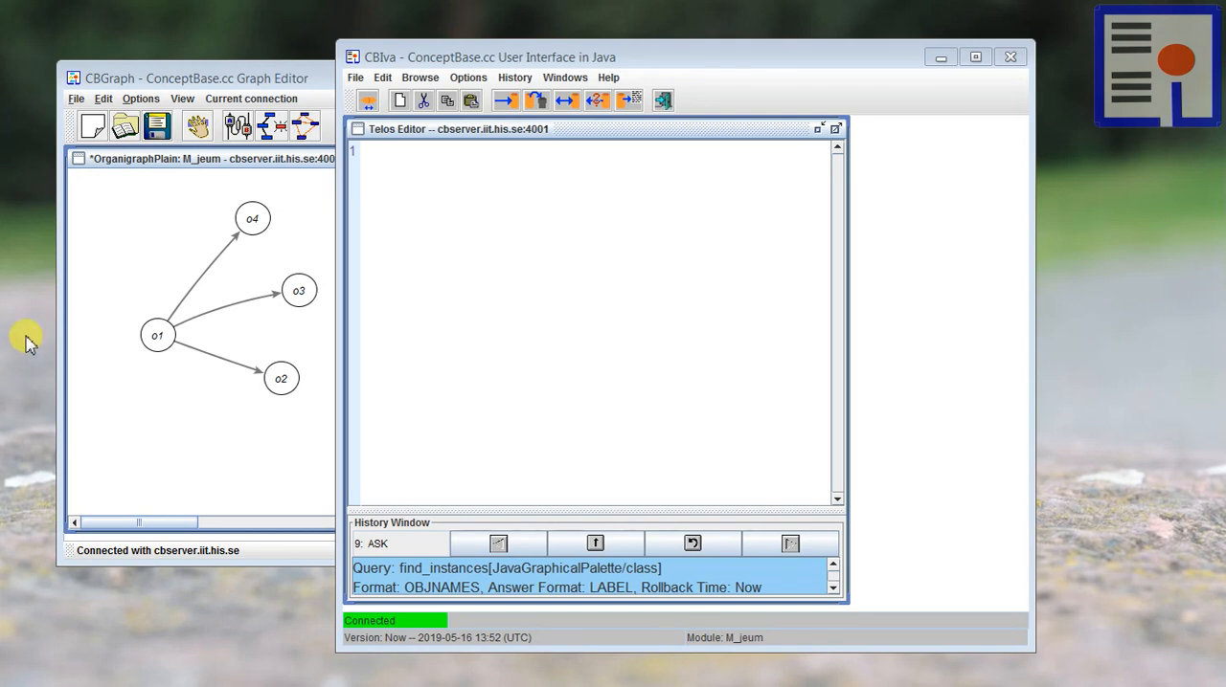
pyautogui.click(510, 284)
pyautogui.write('{* Unit with a link to this unit *} ToUnit in GenericQueryClass isA Unit with   parameter     unit: Unit   constraint     c1: $ (unit pushes this) $ end  {* Unit with a link from this unit *} FromUnit in GenericQueryClass isA Unit with   parameter     unit: Unit   constraint     c1: $ (this pushes unit) $ end')
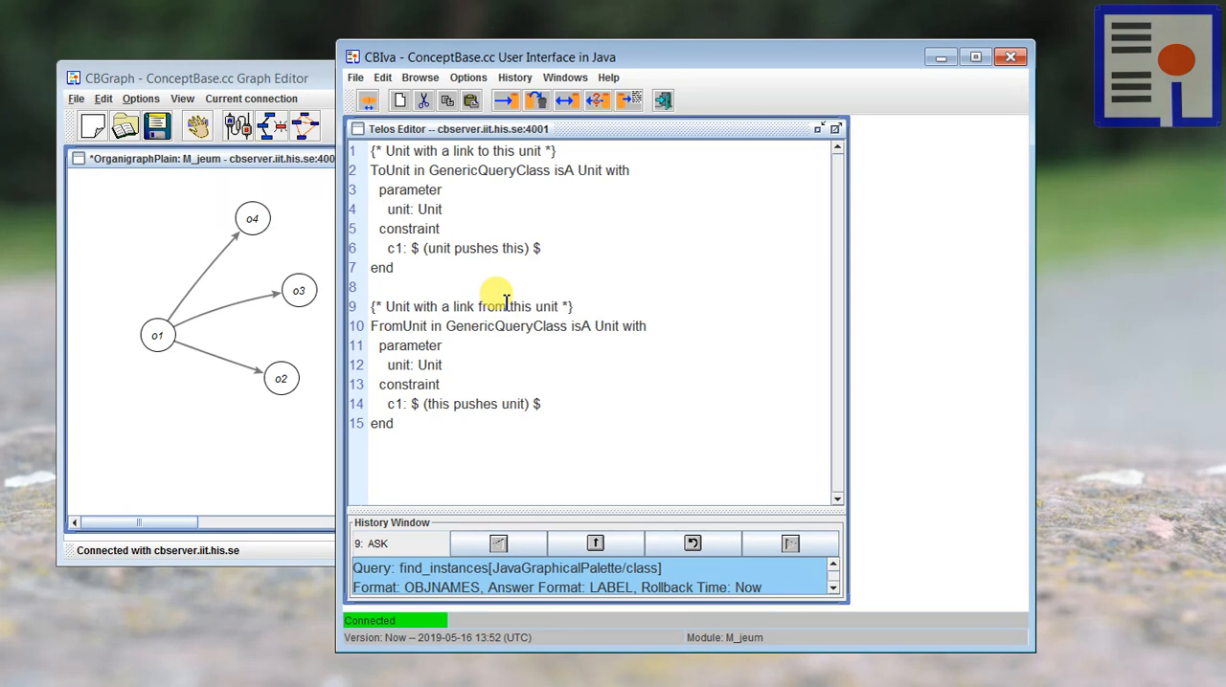
# Step: Review the unit parameters and pushes constraints of ToUnit and FromUnit, and tell both query classes to the database
pyautogui.doubleClick(398, 209)
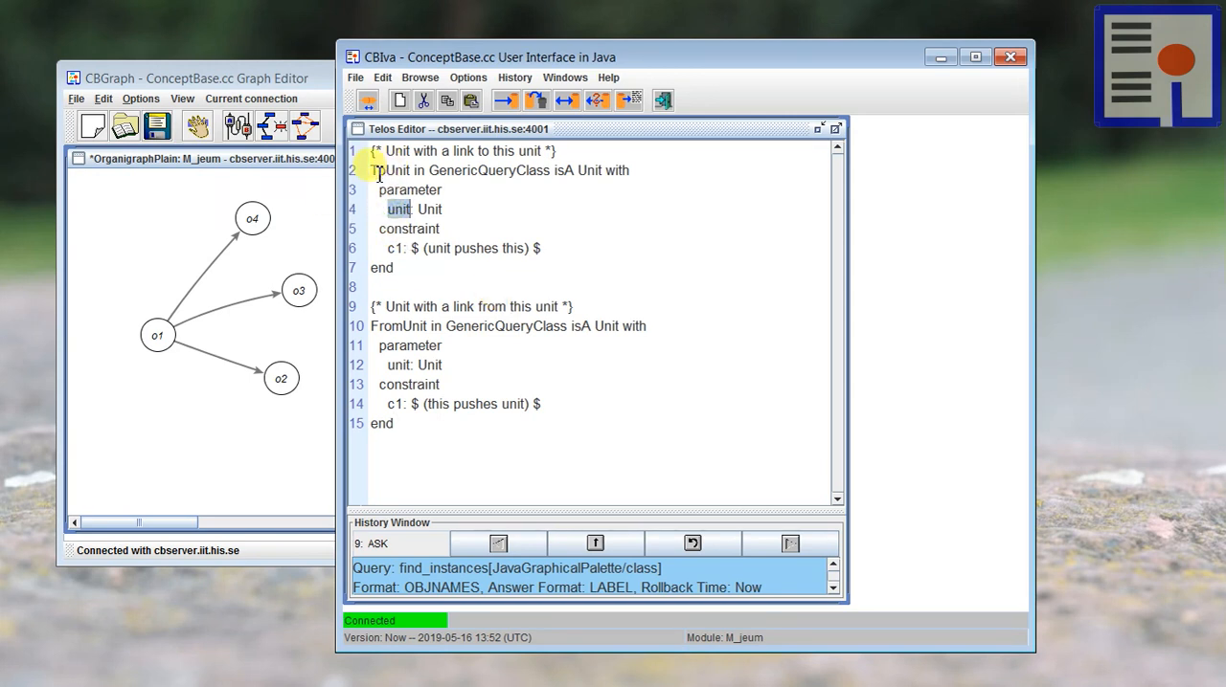
pyautogui.doubleClick(438, 249)
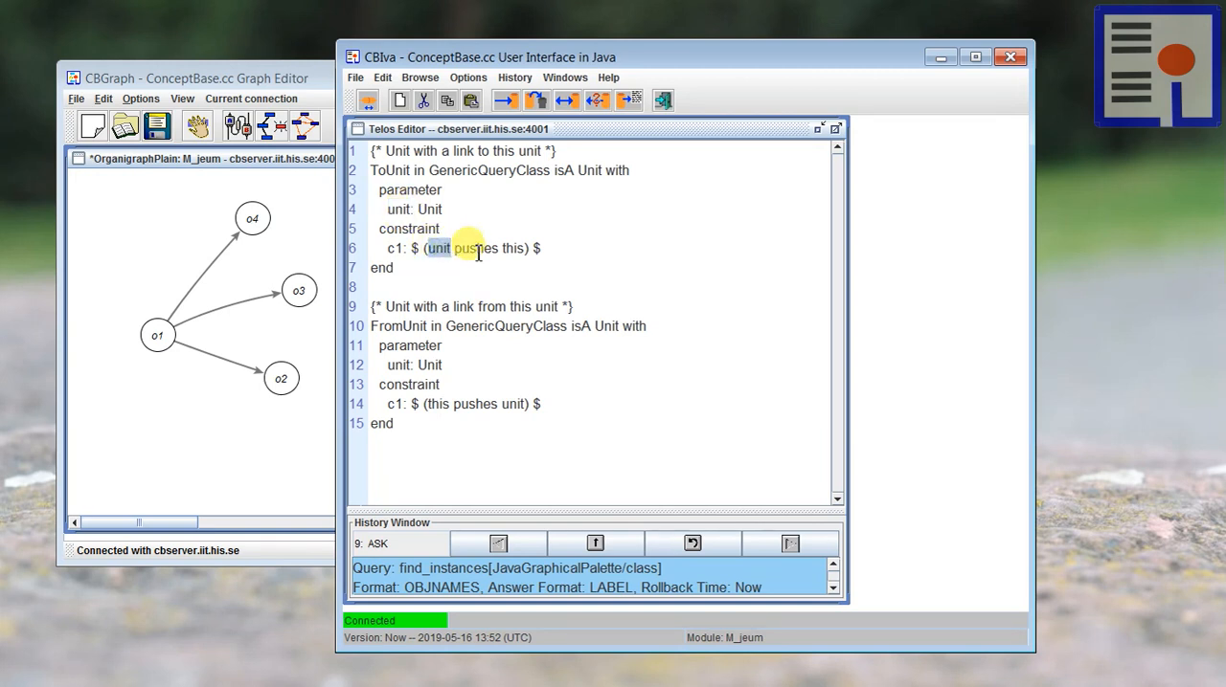
pyautogui.doubleClick(477, 251)
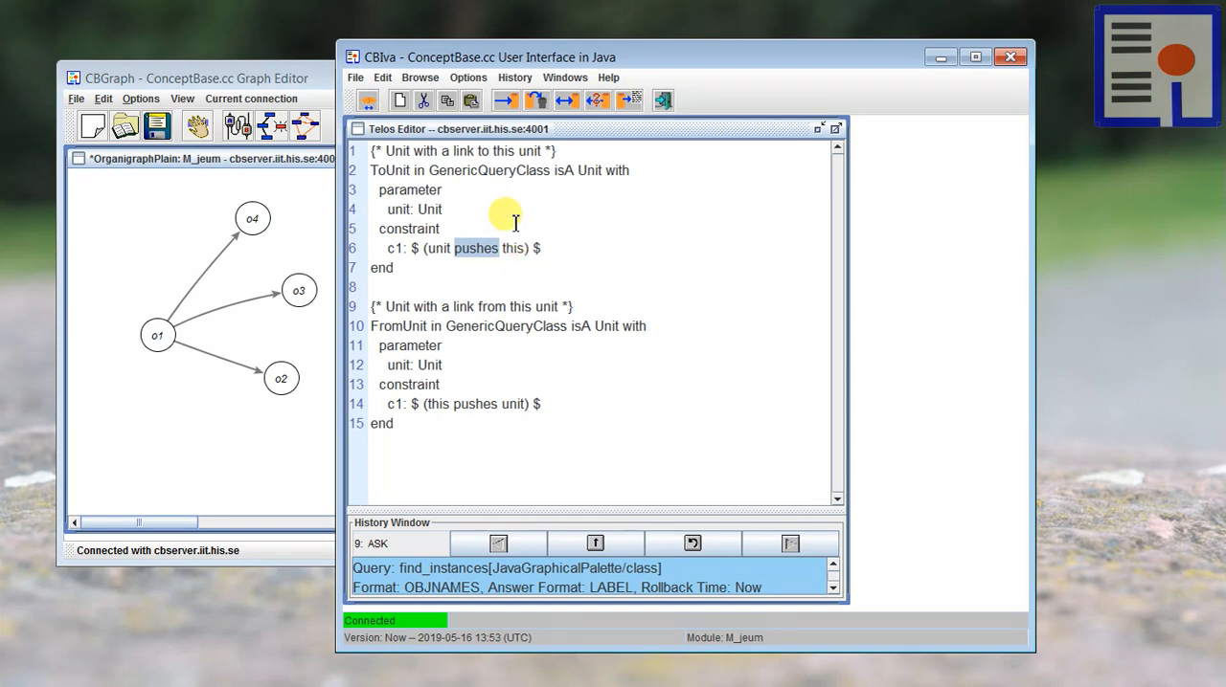
pyautogui.click(427, 345)
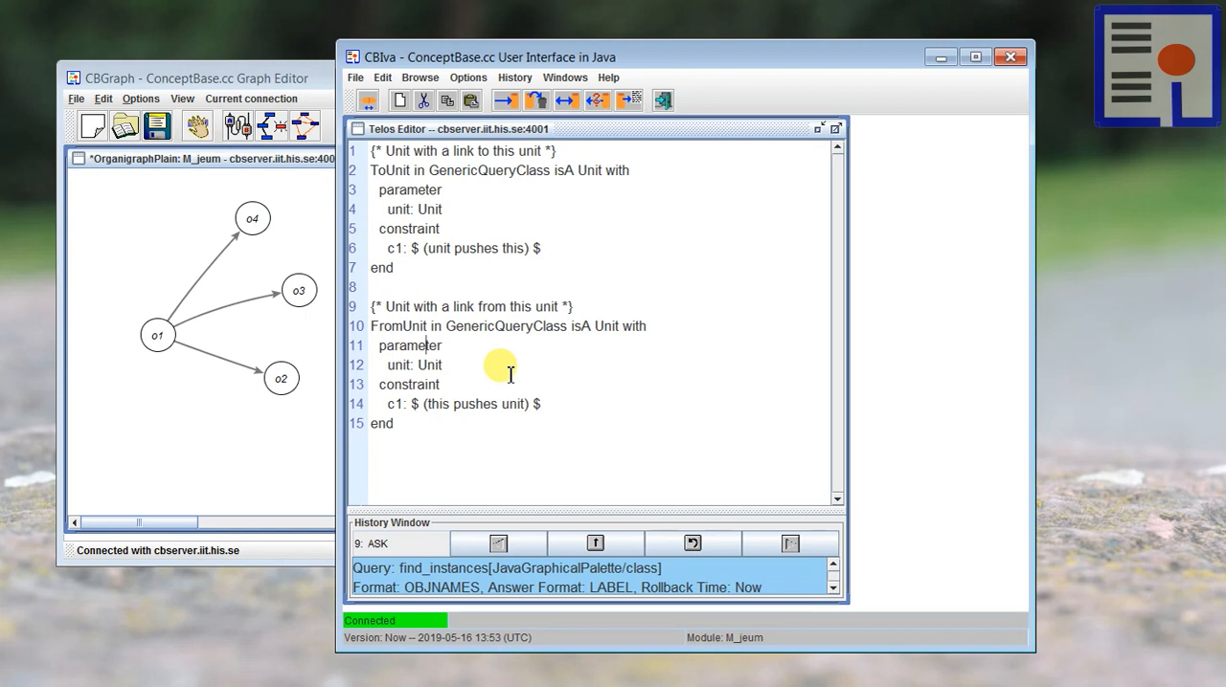
pyautogui.doubleClick(398, 365)
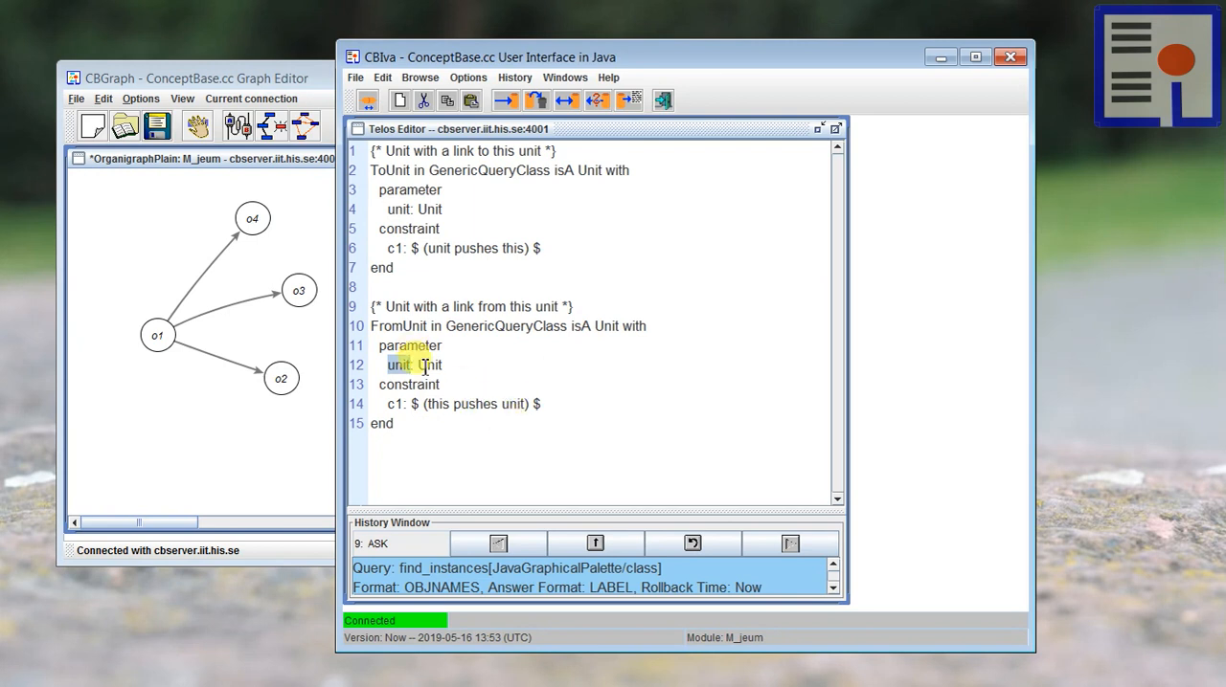
pyautogui.doubleClick(514, 404)
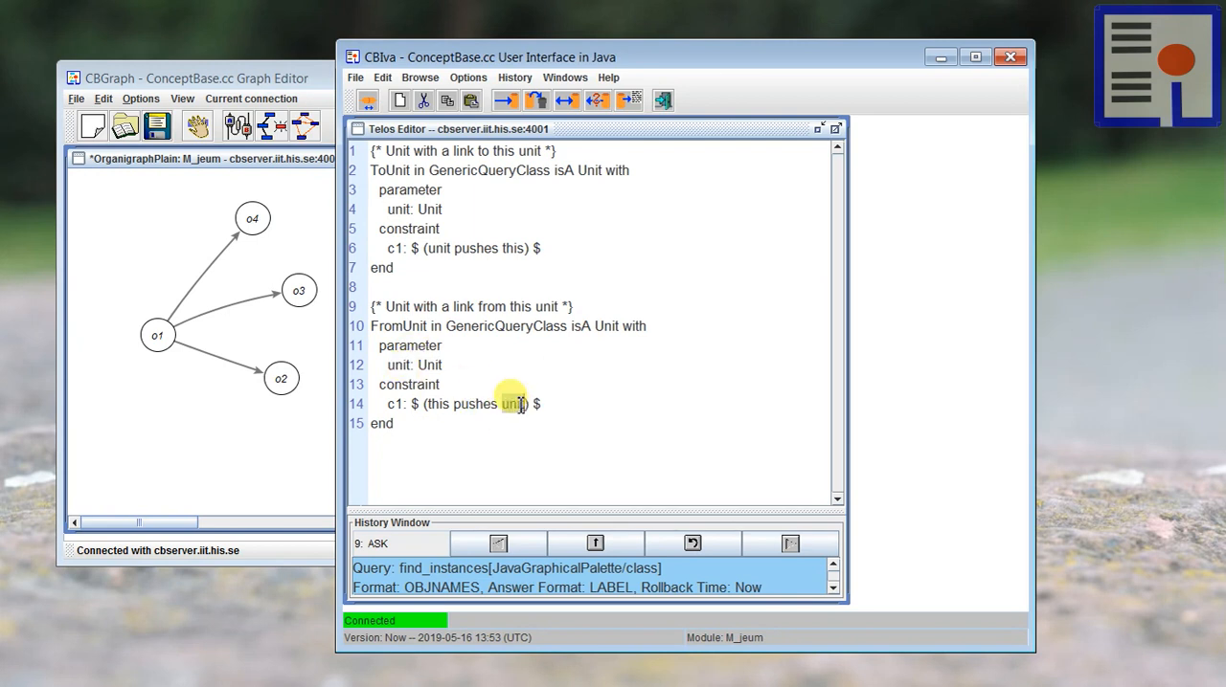
pyautogui.doubleClick(393, 366)
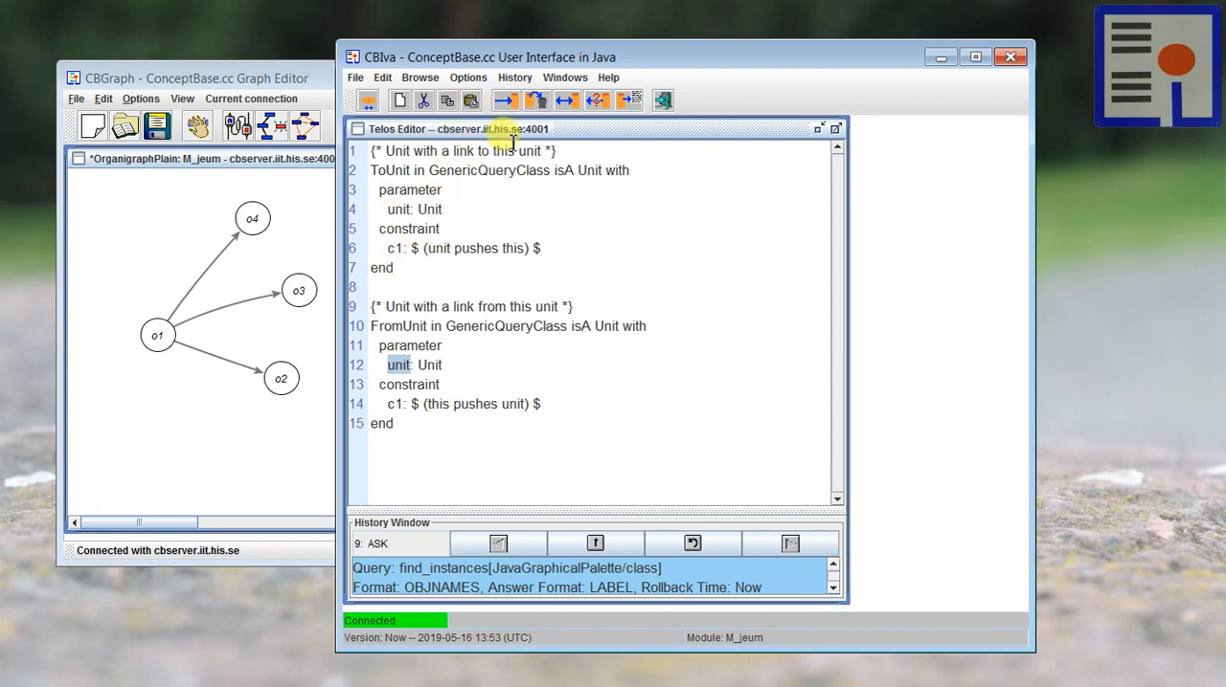
pyautogui.moveTo(473, 52); pyautogui.dragTo(480, 47)
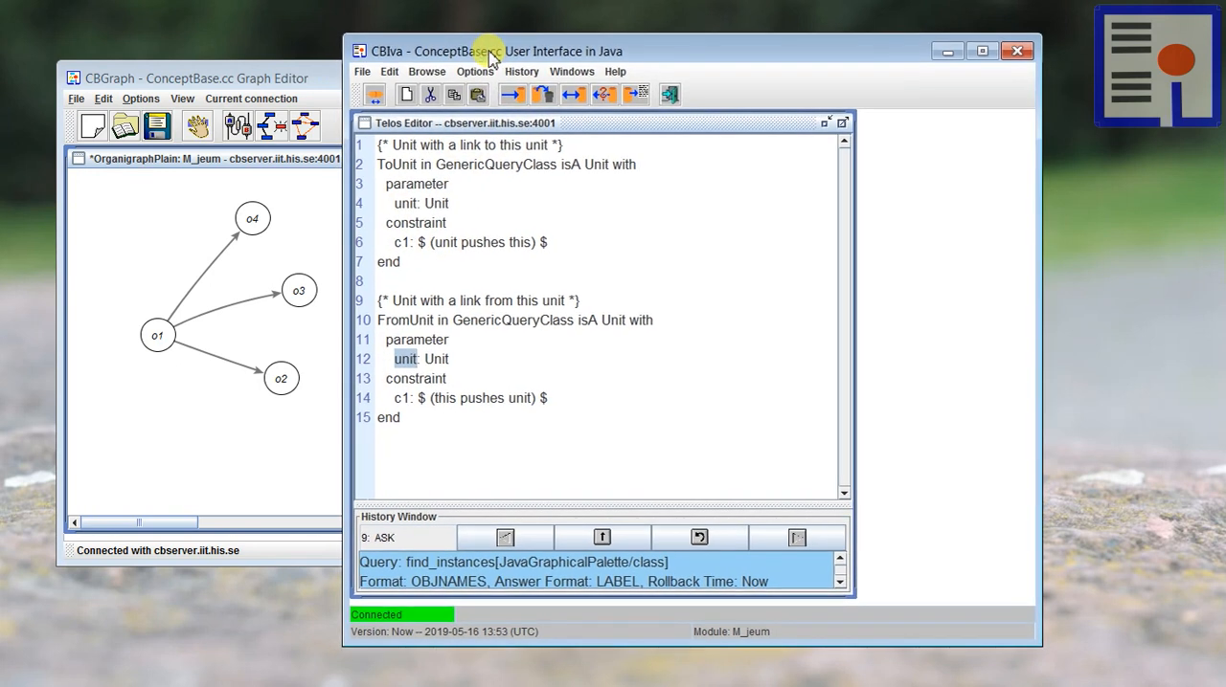
pyautogui.click(512, 95)
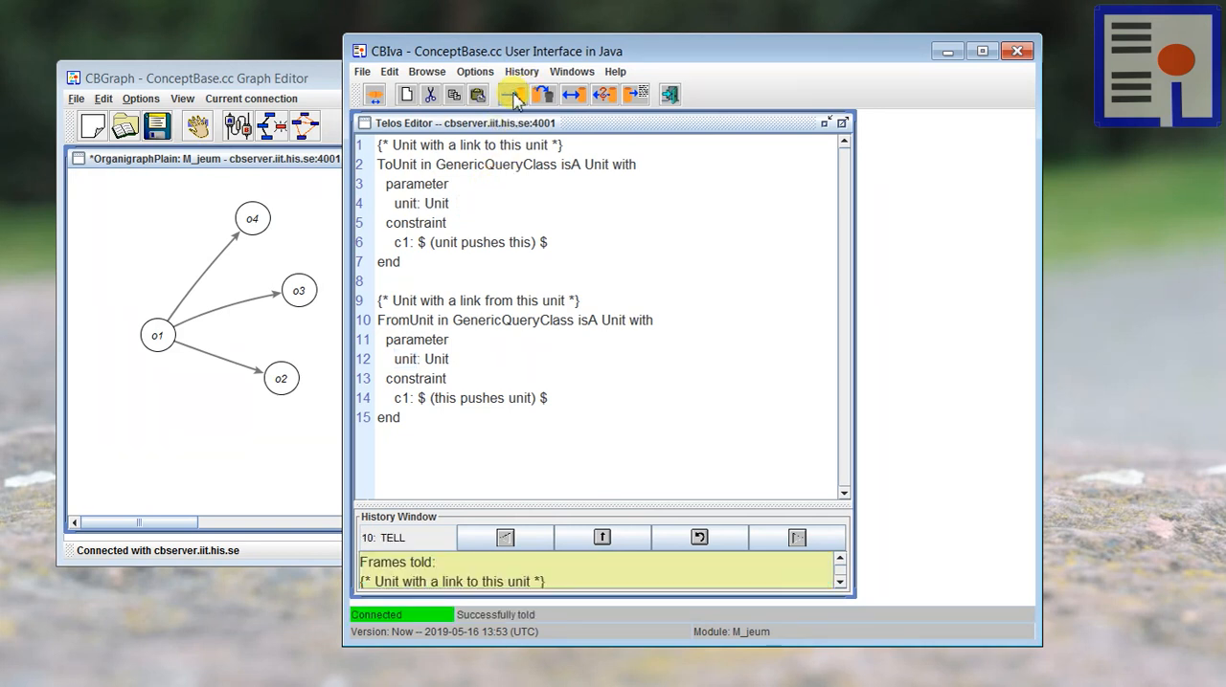
# Step: Replace the editor content with the SetUnit query class requiring #ToUnit[this] >= 2 and #FromUnit[this] = 1, and tell it to the database
pyautogui.click(405, 95)
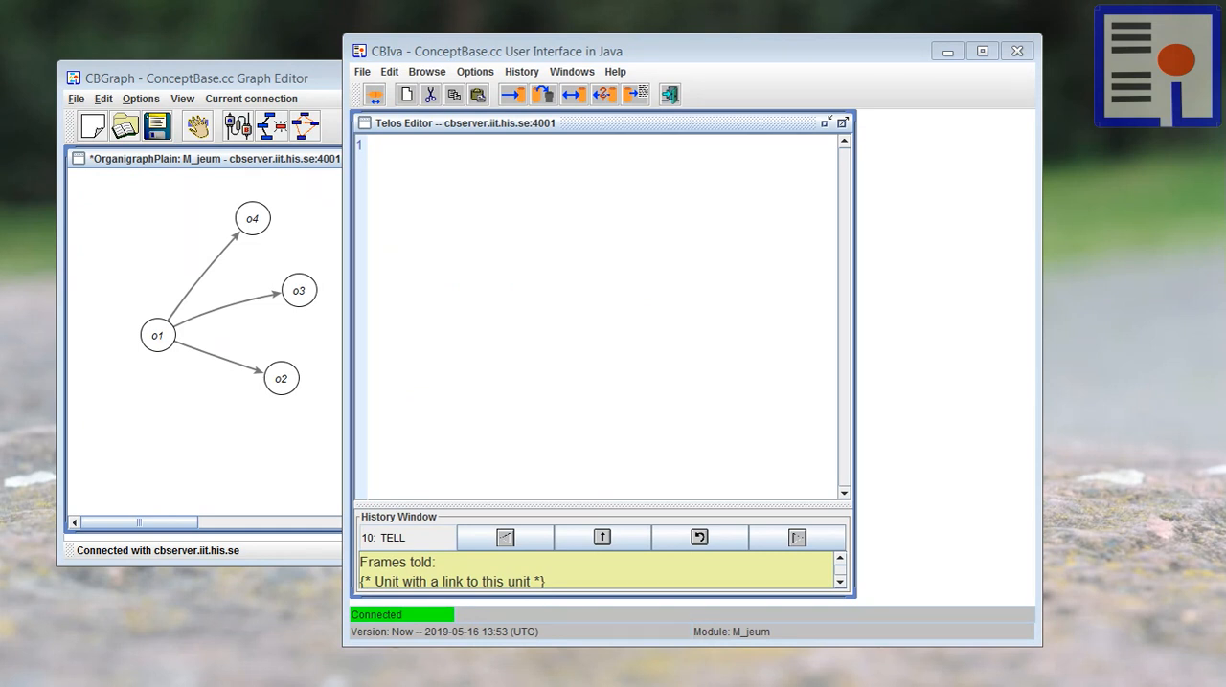
pyautogui.click(653, 294)
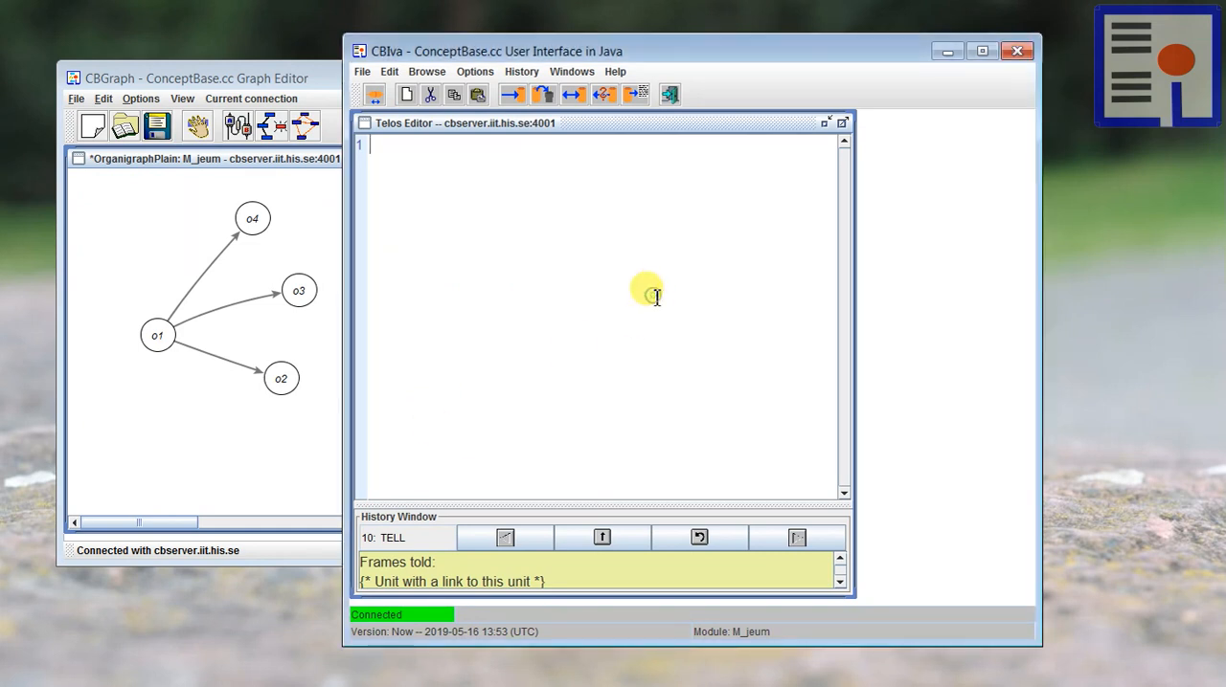
pyautogui.write('SetUnit in QueryClass isA Unit with   constraint     c1: $ (#ToUnit[this] >= 2) and           (#FromUnit[this] = 1) $ end')
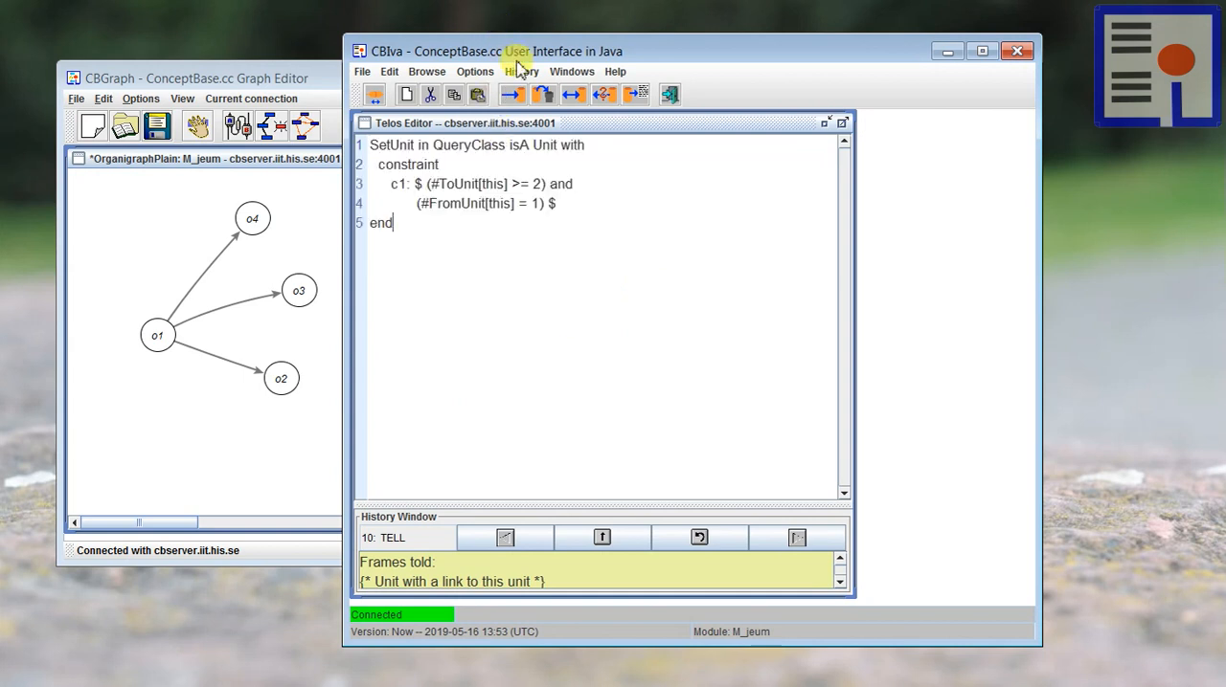
pyautogui.click(513, 95)
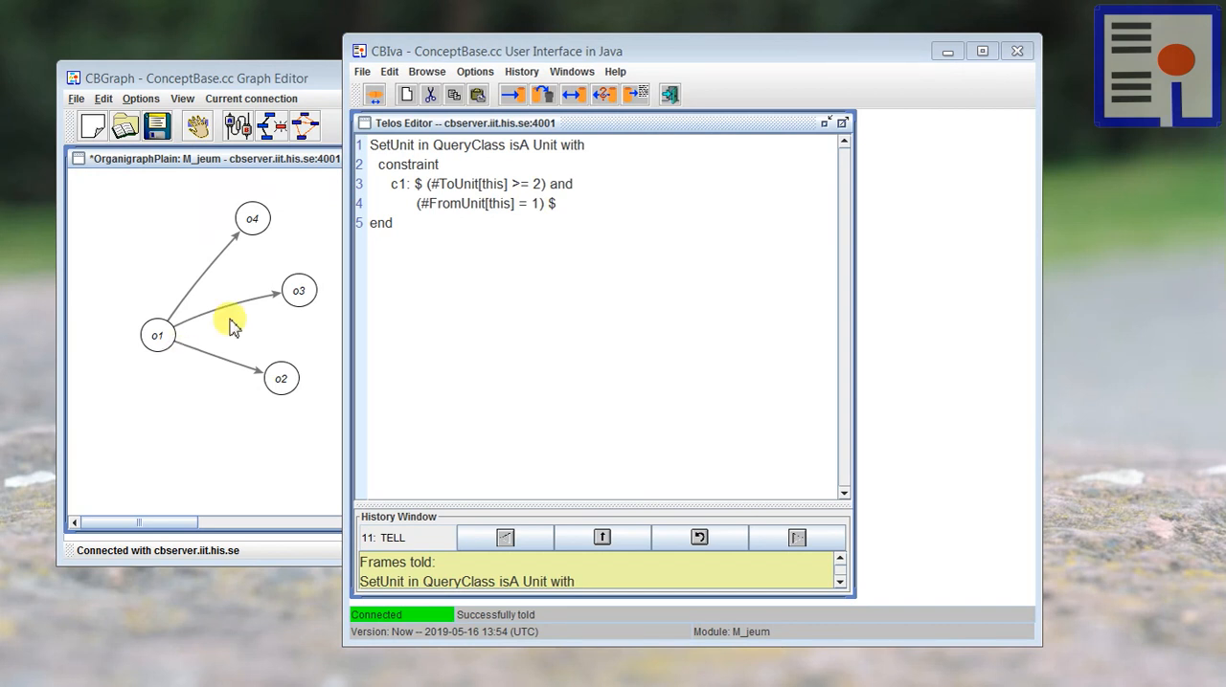
# Step: Replace the Telos Editor content with the pasted set, hub and chain query classes, and remove the SetUnit definition from them
pyautogui.click(436, 292)
pyautogui.moveTo(435, 292); pyautogui.dragTo(333, 161)
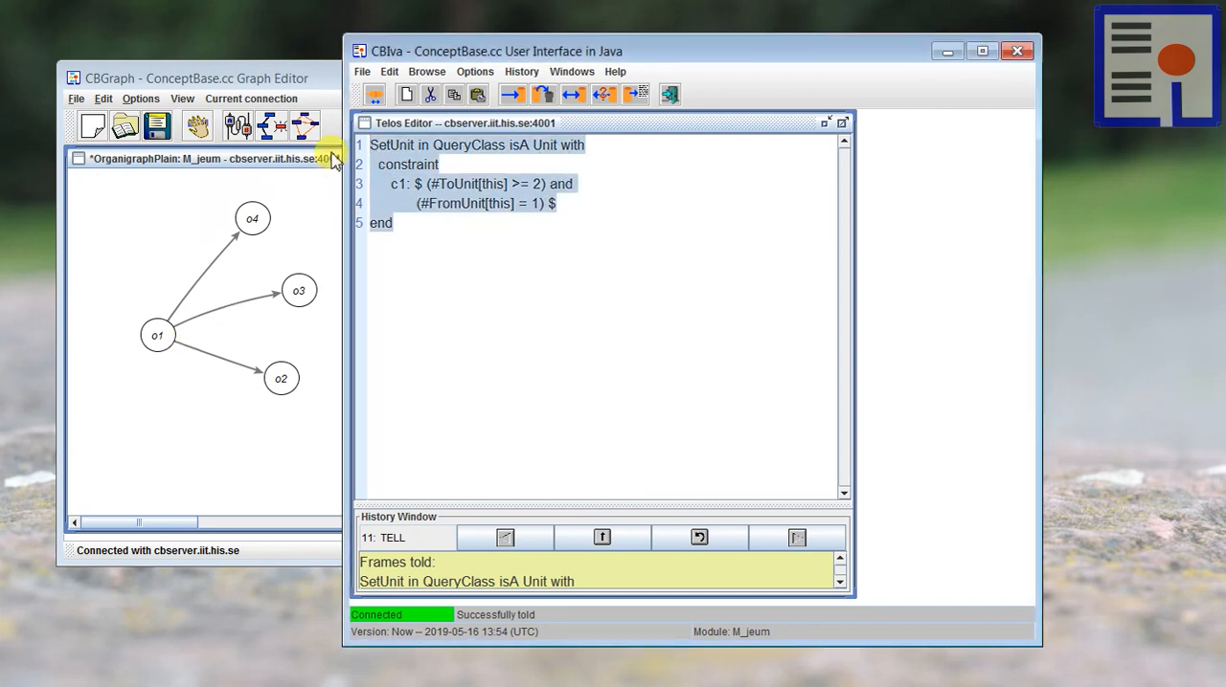
pyautogui.hotkey('ctrl', 'v')
pyautogui.scroll(3, 517, 259)
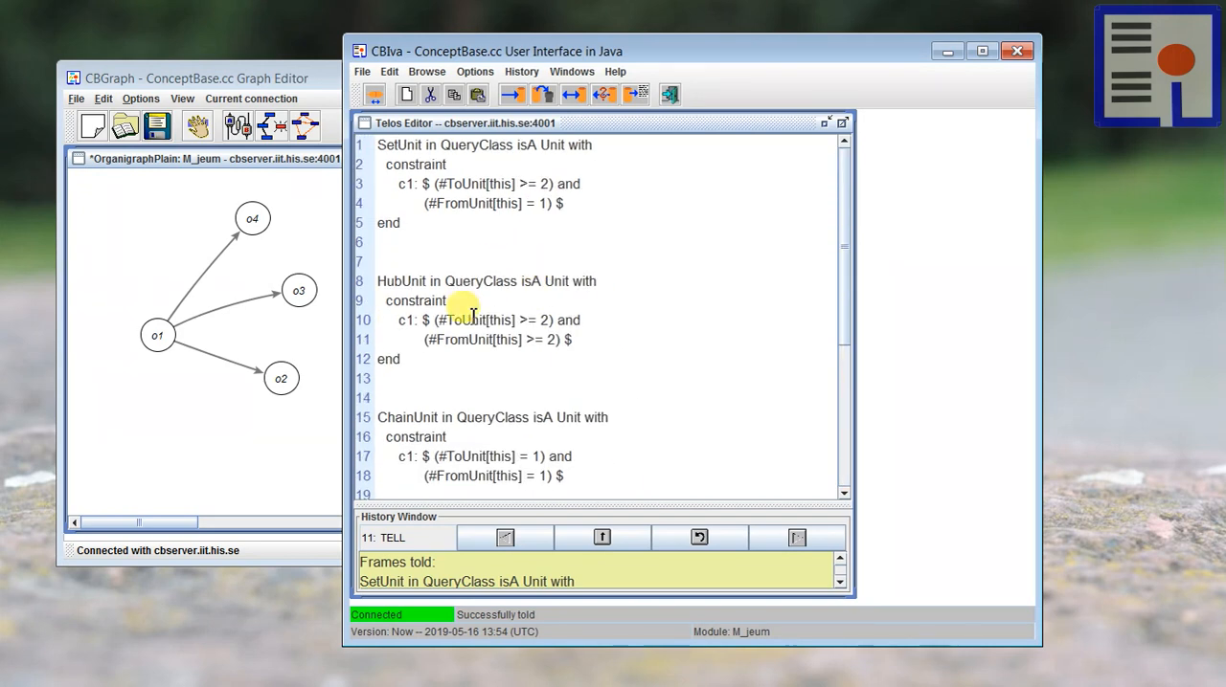
pyautogui.moveTo(402, 226); pyautogui.dragTo(359, 160)
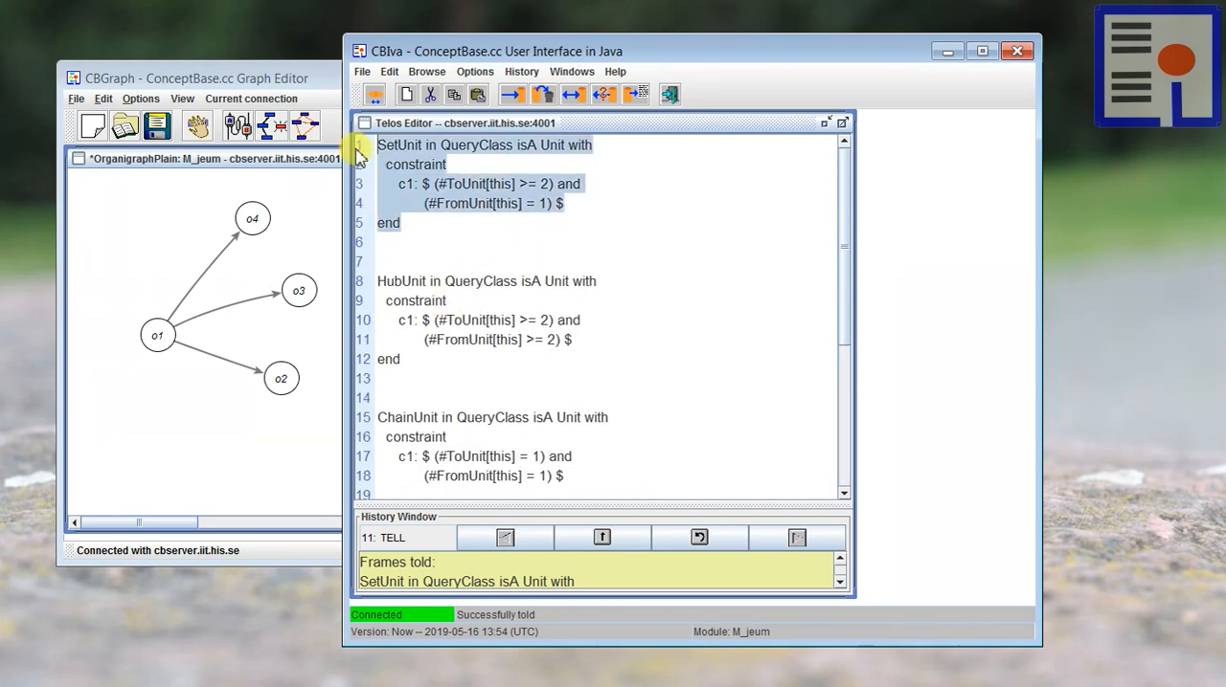
pyautogui.press('BackSpace')
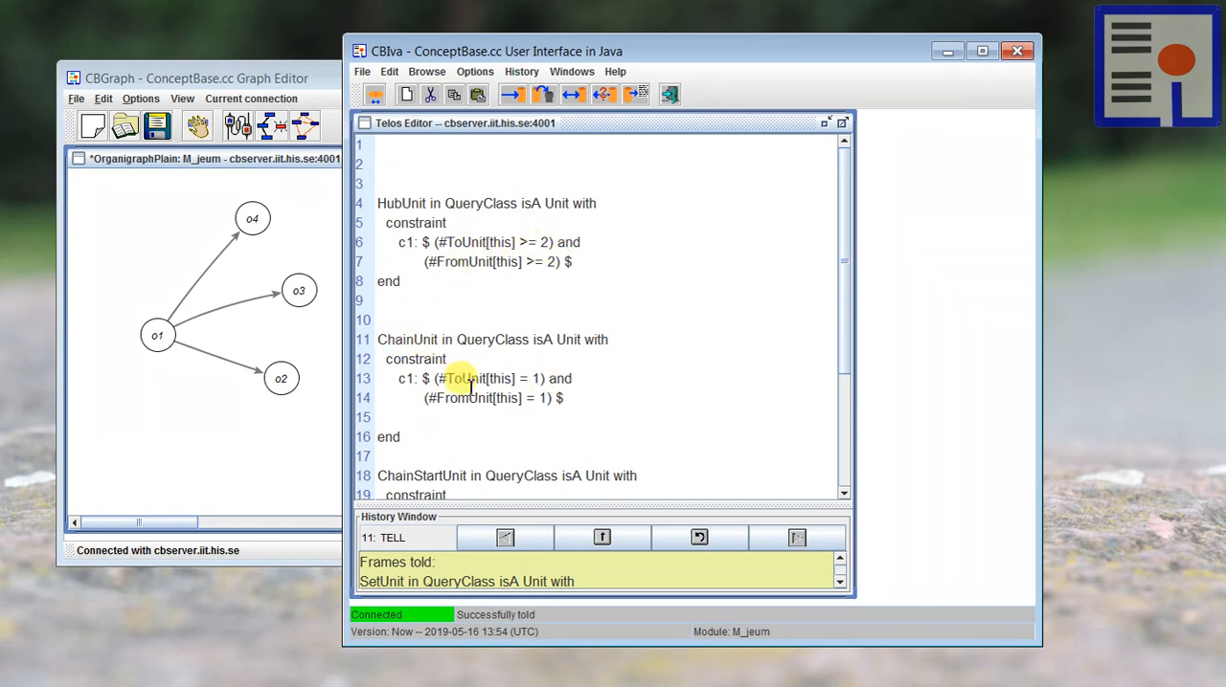
# Step: Review the HubUnit, ChainUnit, ChainStartUnit and ChainEndUnit query classes, tell them to the database, and clear the editor
pyautogui.scroll(-1, 495, 322)
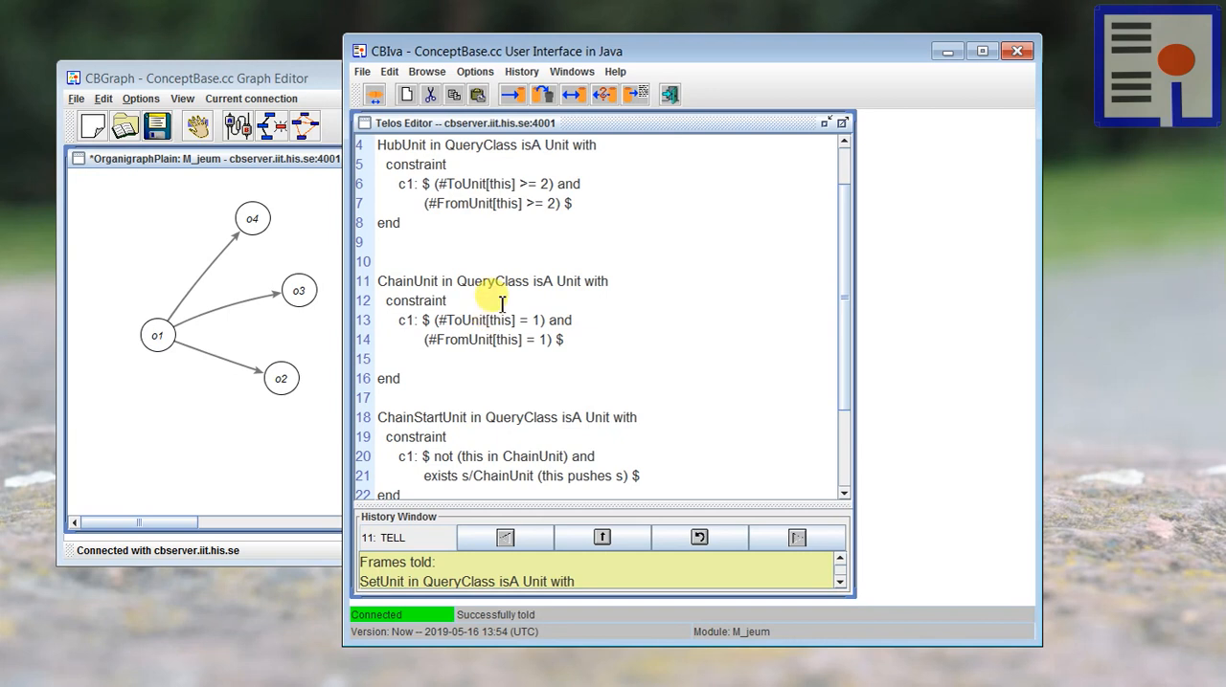
pyautogui.scroll(-1, 502, 305)
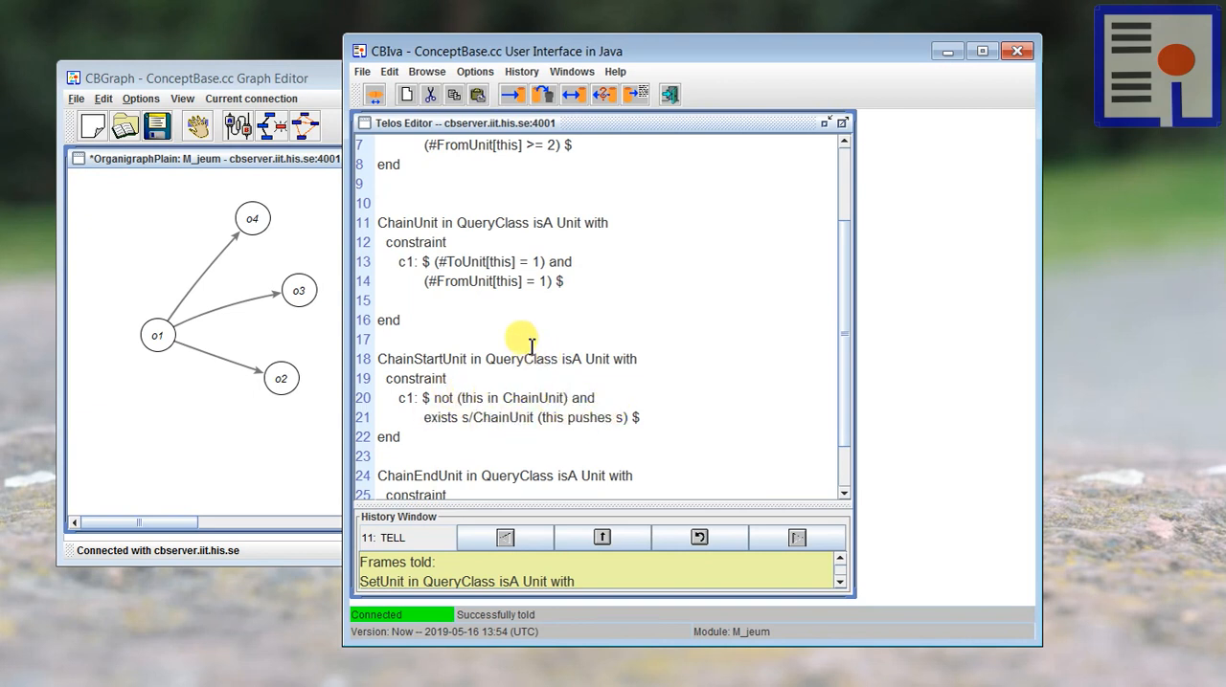
pyautogui.scroll(-1, 521, 338)
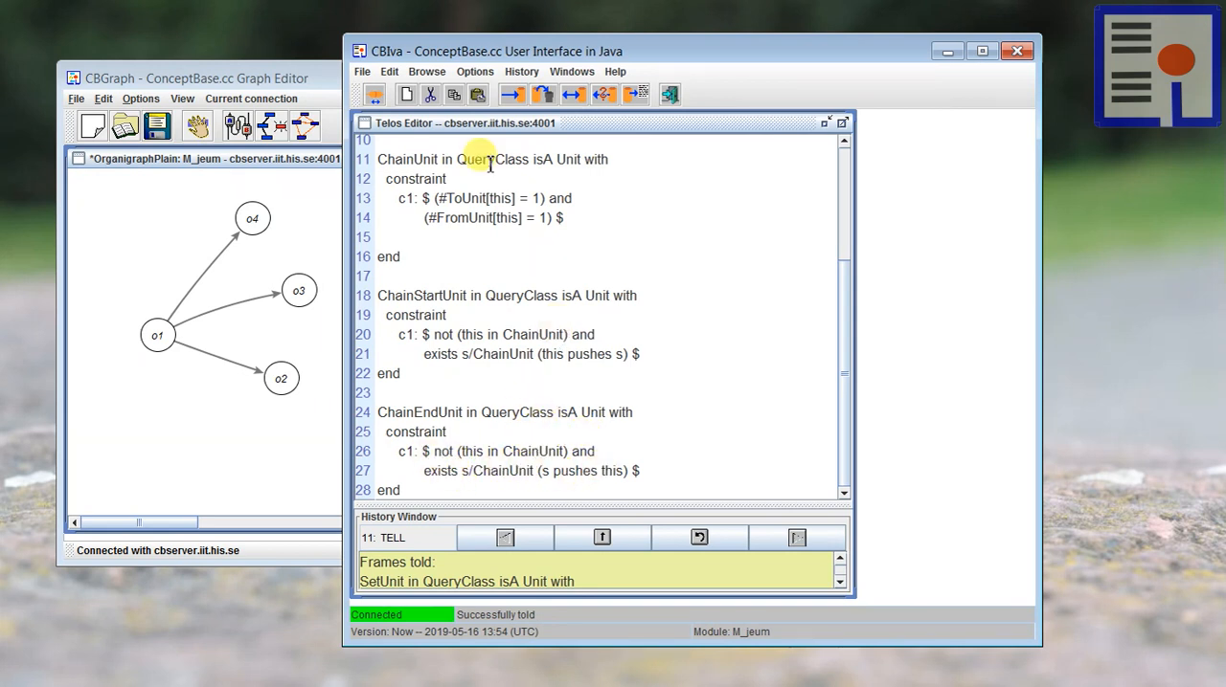
pyautogui.click(512, 95)
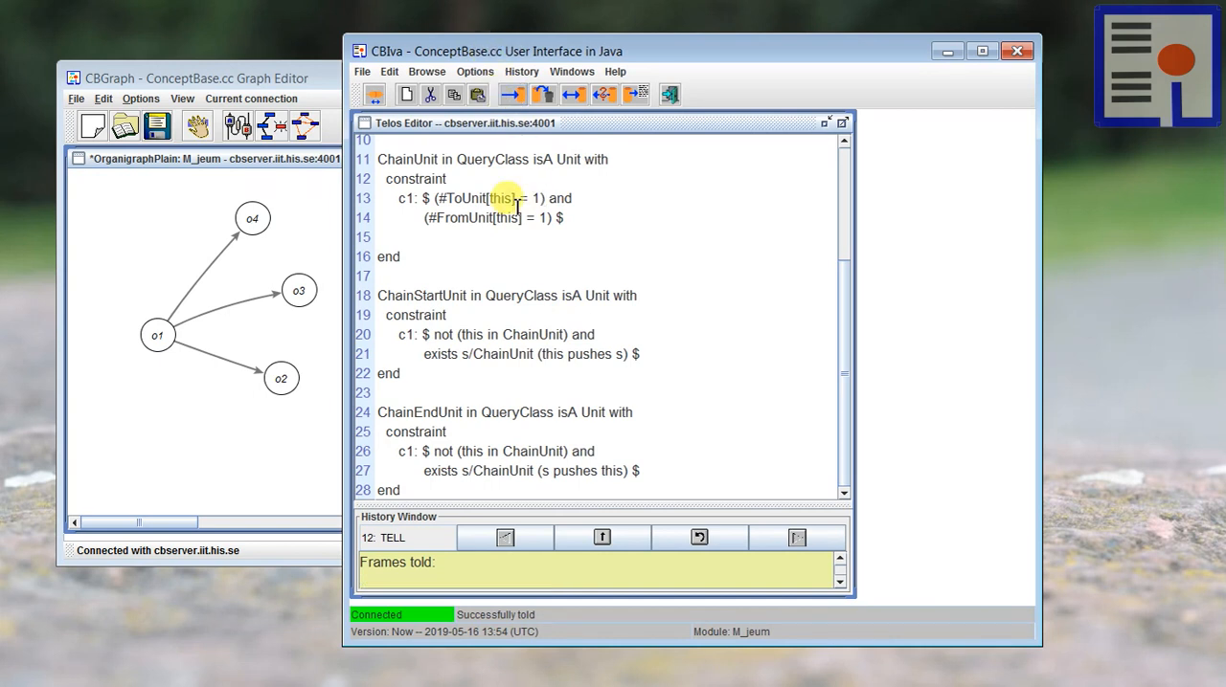
pyautogui.moveTo(495, 51); pyautogui.dragTo(507, 47)
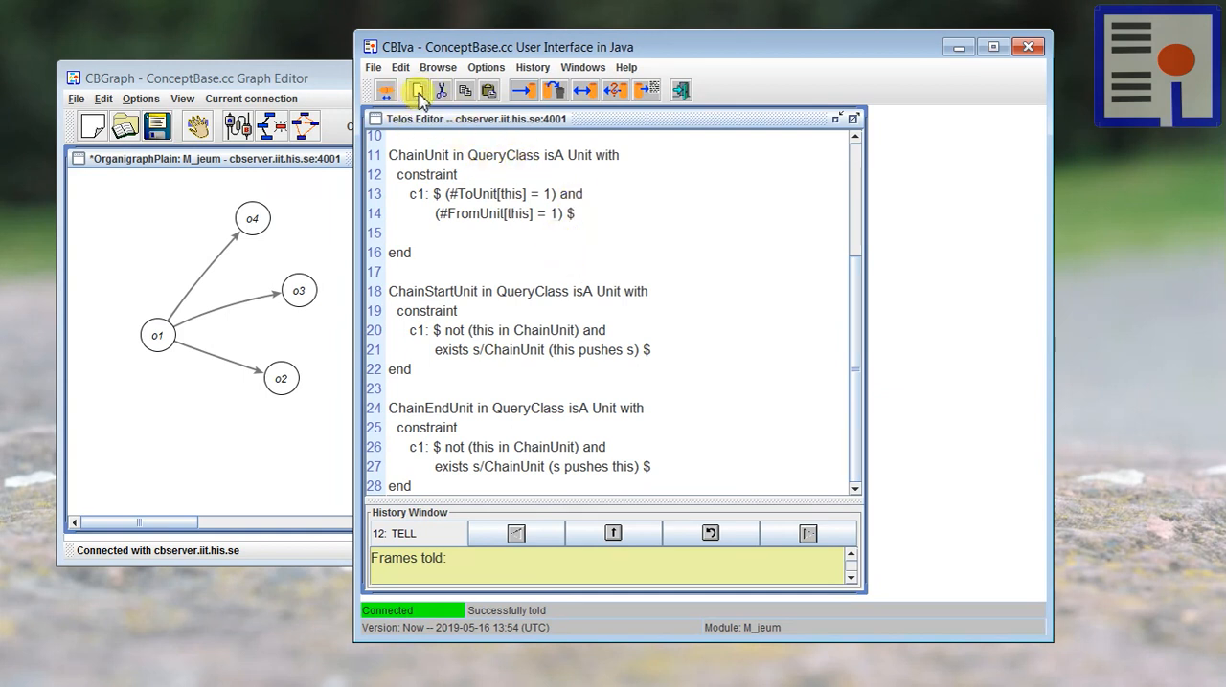
pyautogui.click(419, 91)
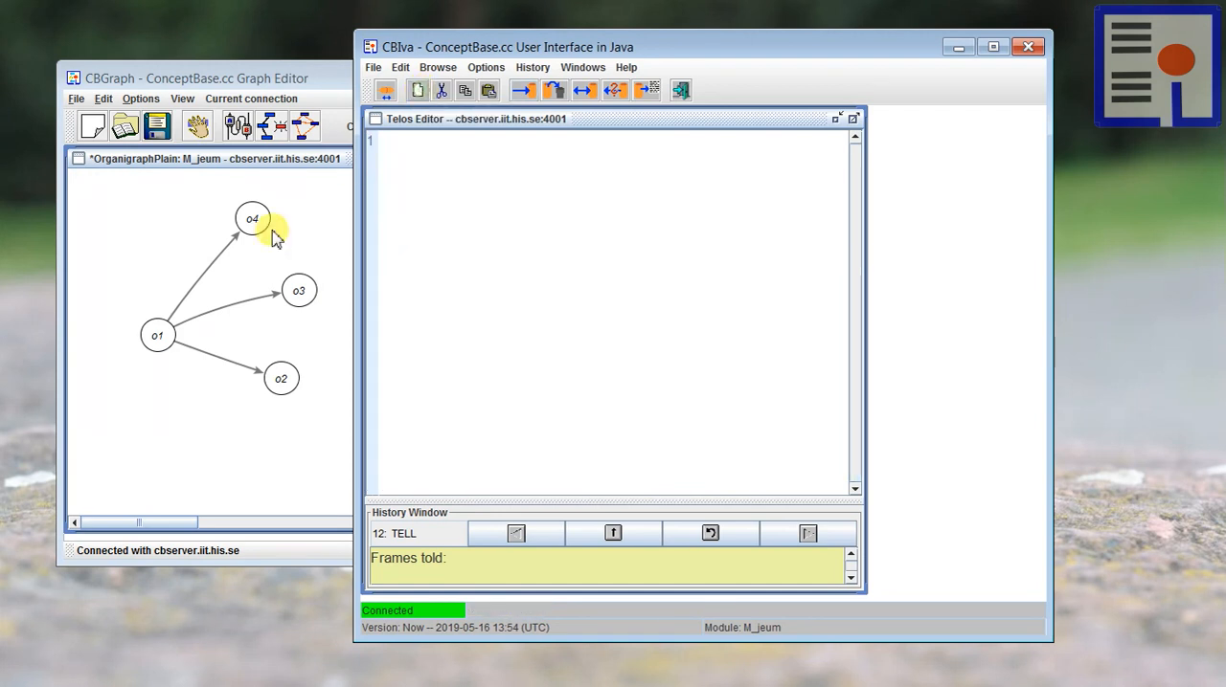
# Step: In the CBGraph window, show SetUnit as a class of o1 and place it above the o1 node
pyautogui.click(142, 219)
pyautogui.rightClick(157, 323)
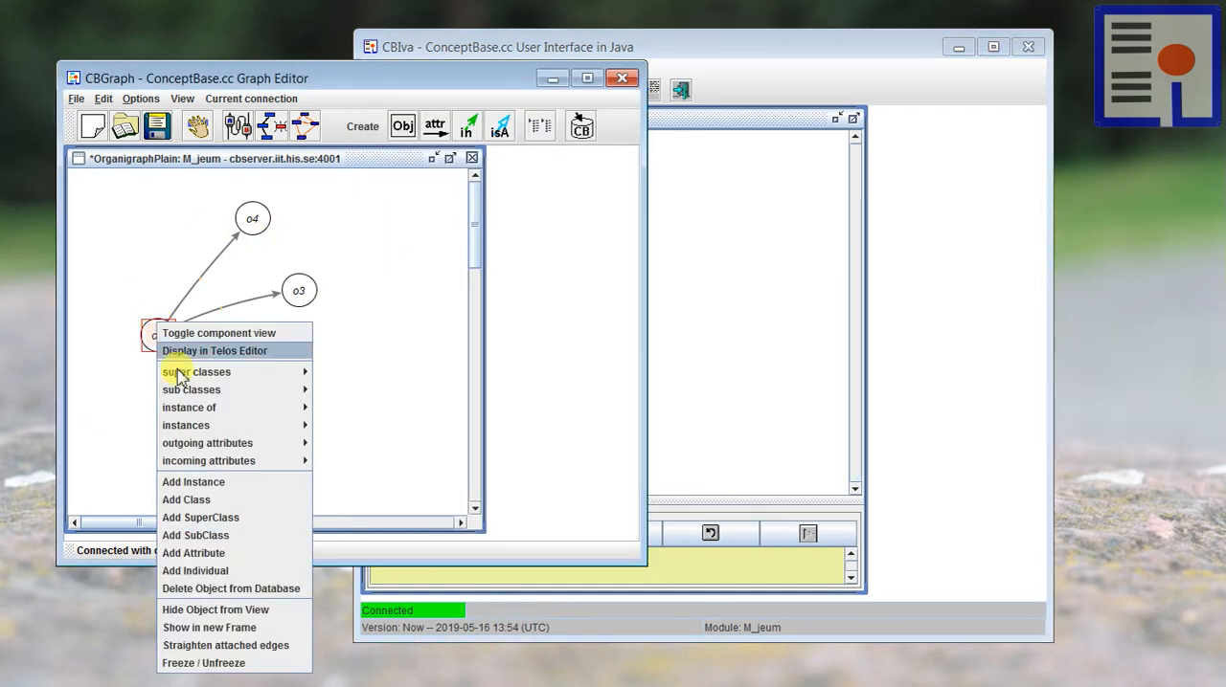
pyautogui.moveTo(306, 407)
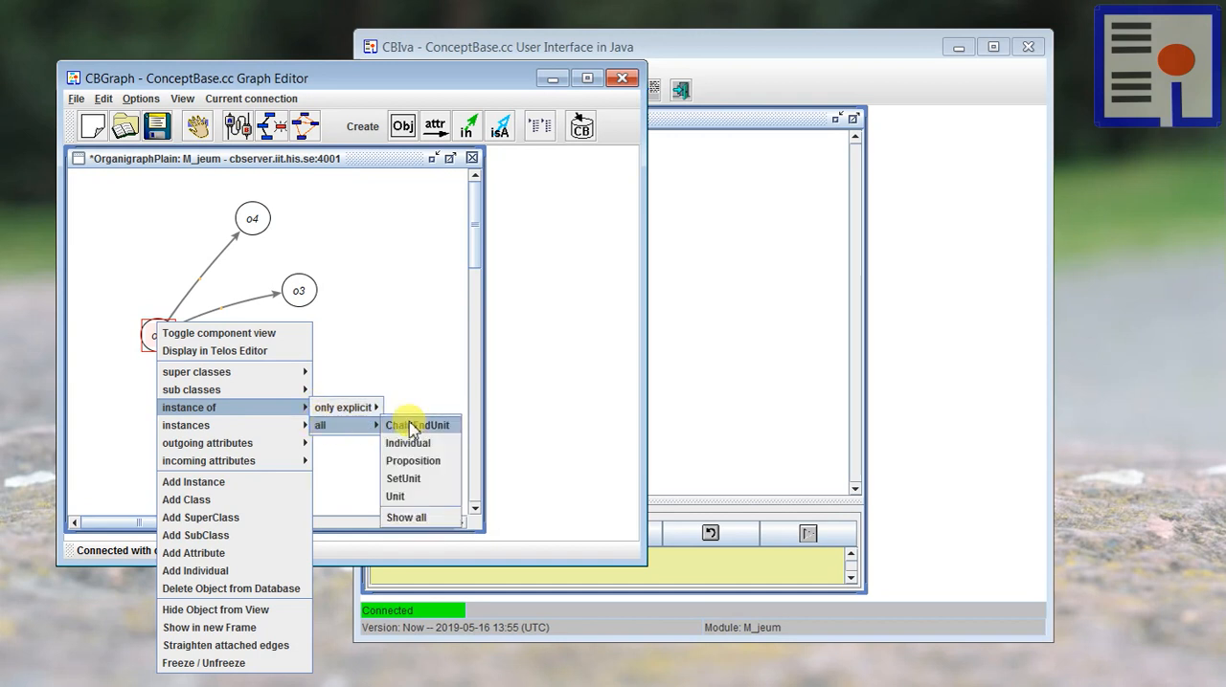
pyautogui.click(412, 461)
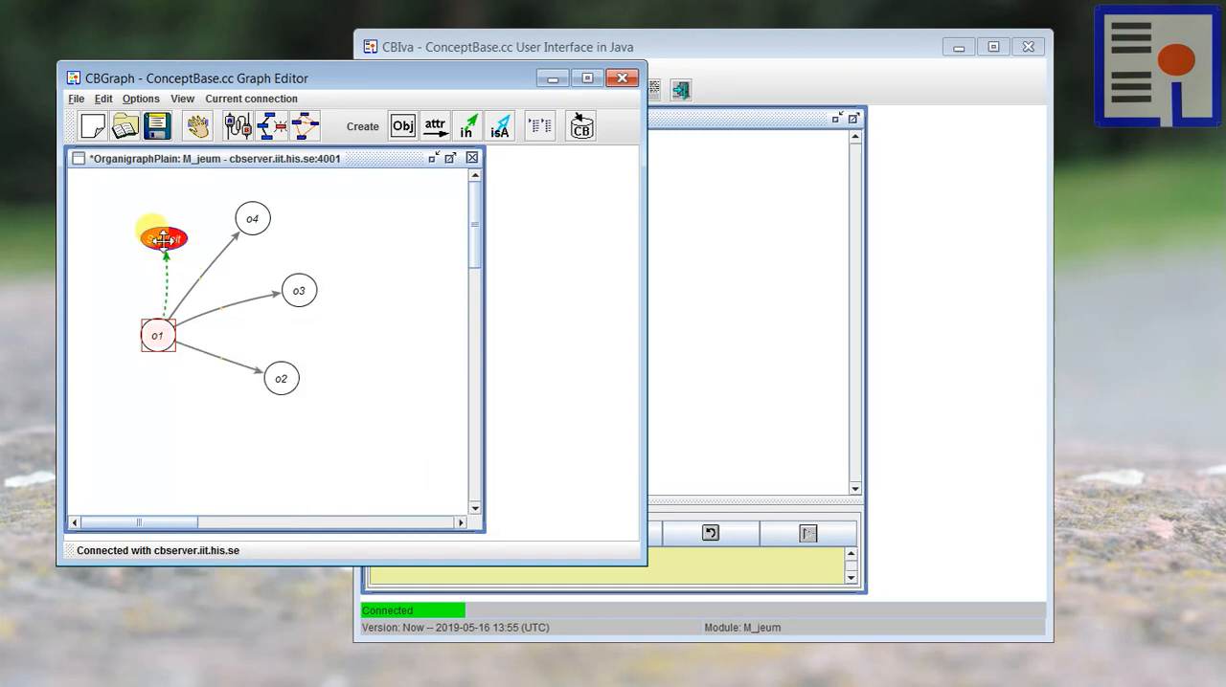
pyautogui.moveTo(163, 239); pyautogui.dragTo(153, 199)
pyautogui.moveTo(157, 335); pyautogui.dragTo(168, 337)
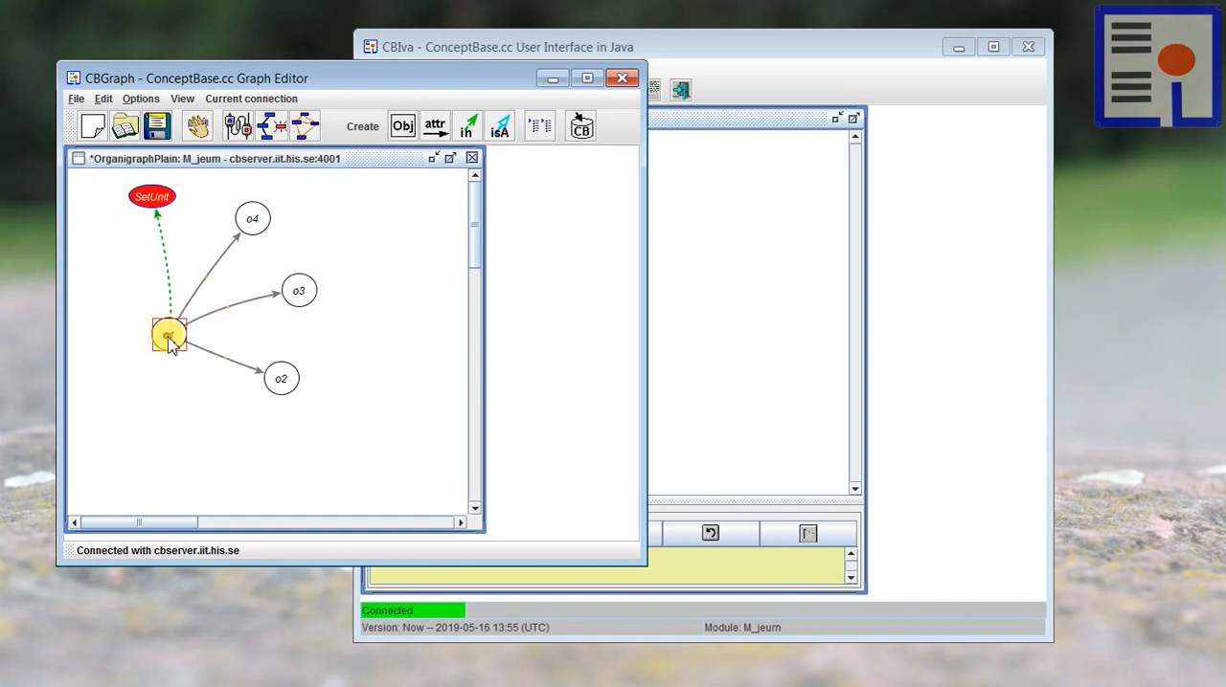
# Step: Show the incoming pushes link from o13 to o1 and arrange the two nodes side by side
pyautogui.rightClick(170, 345)
pyautogui.moveTo(210, 475)
pyautogui.moveTo(354, 495)
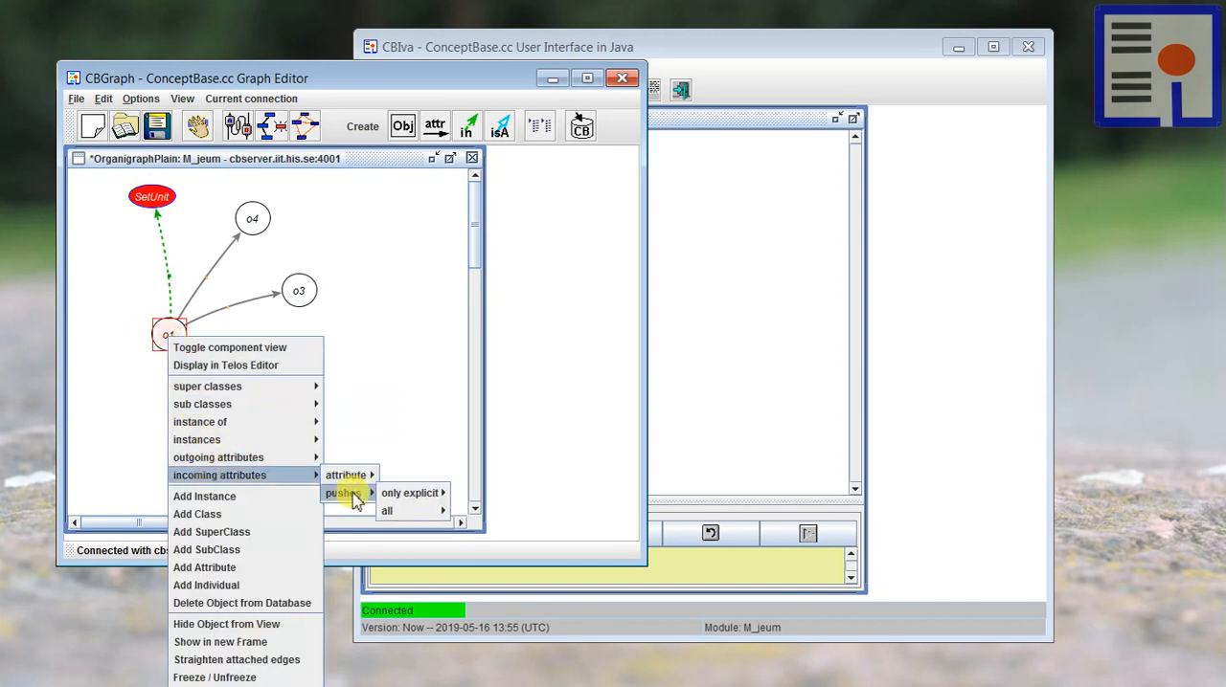
pyautogui.moveTo(412, 511)
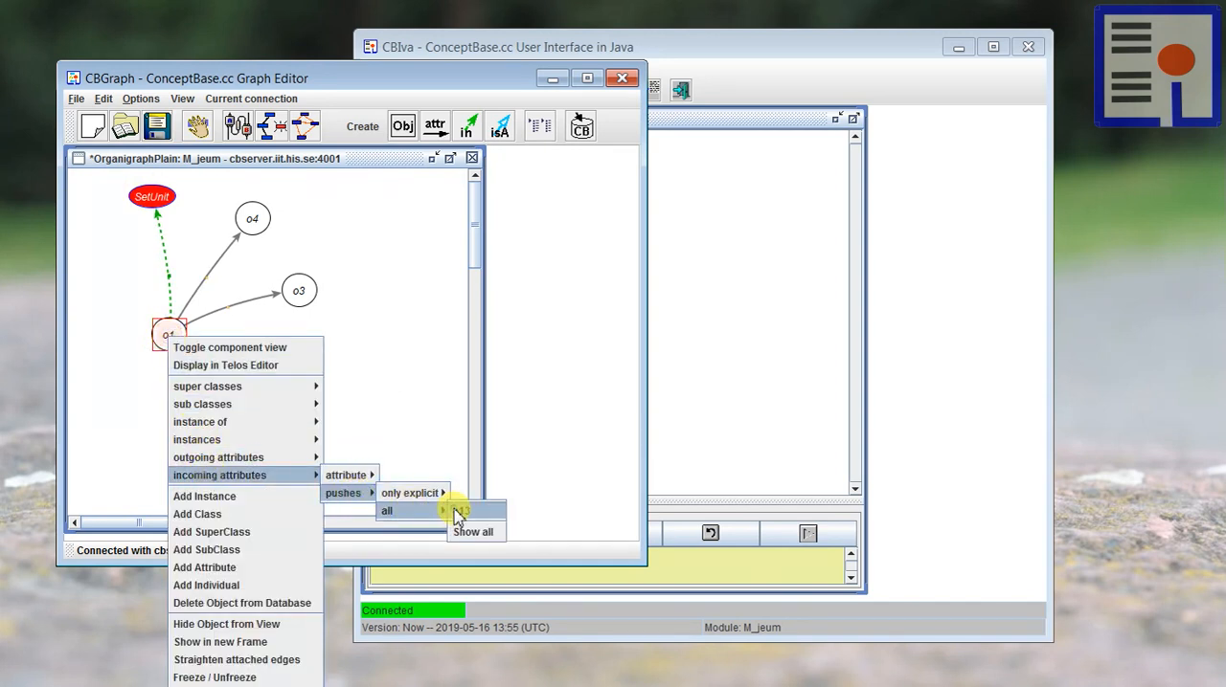
pyautogui.click(458, 510)
pyautogui.moveTo(170, 333); pyautogui.dragTo(181, 333)
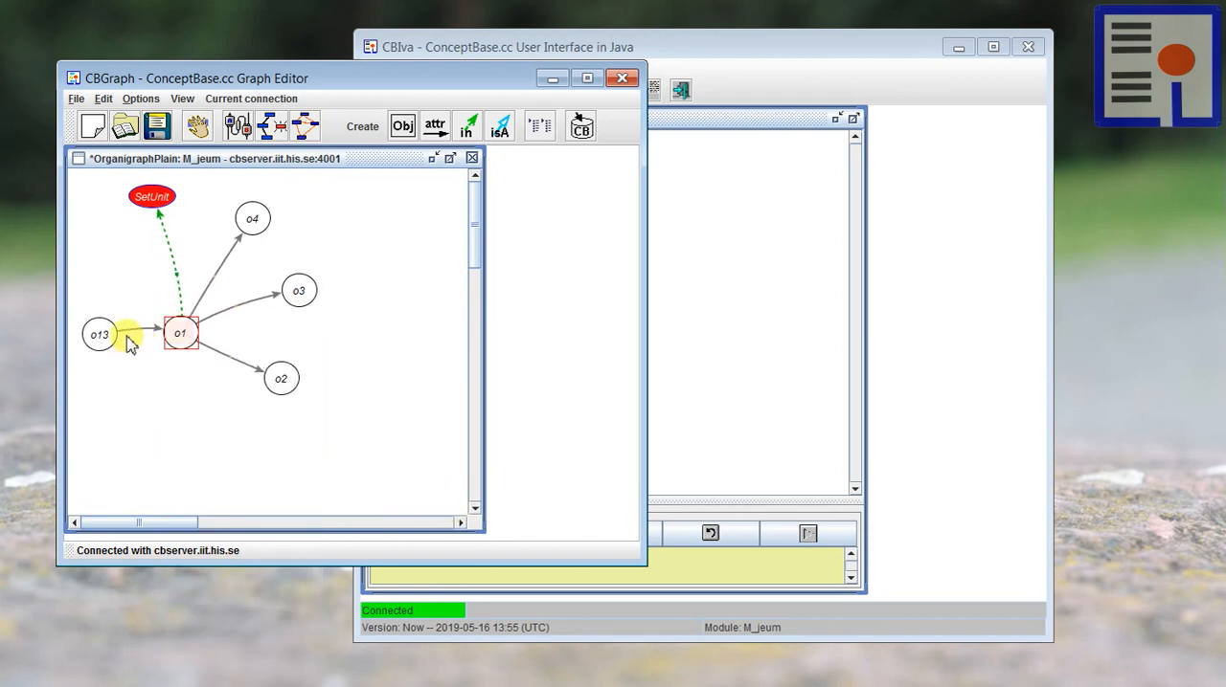
pyautogui.moveTo(96, 324); pyautogui.dragTo(95, 327)
pyautogui.click(168, 394)
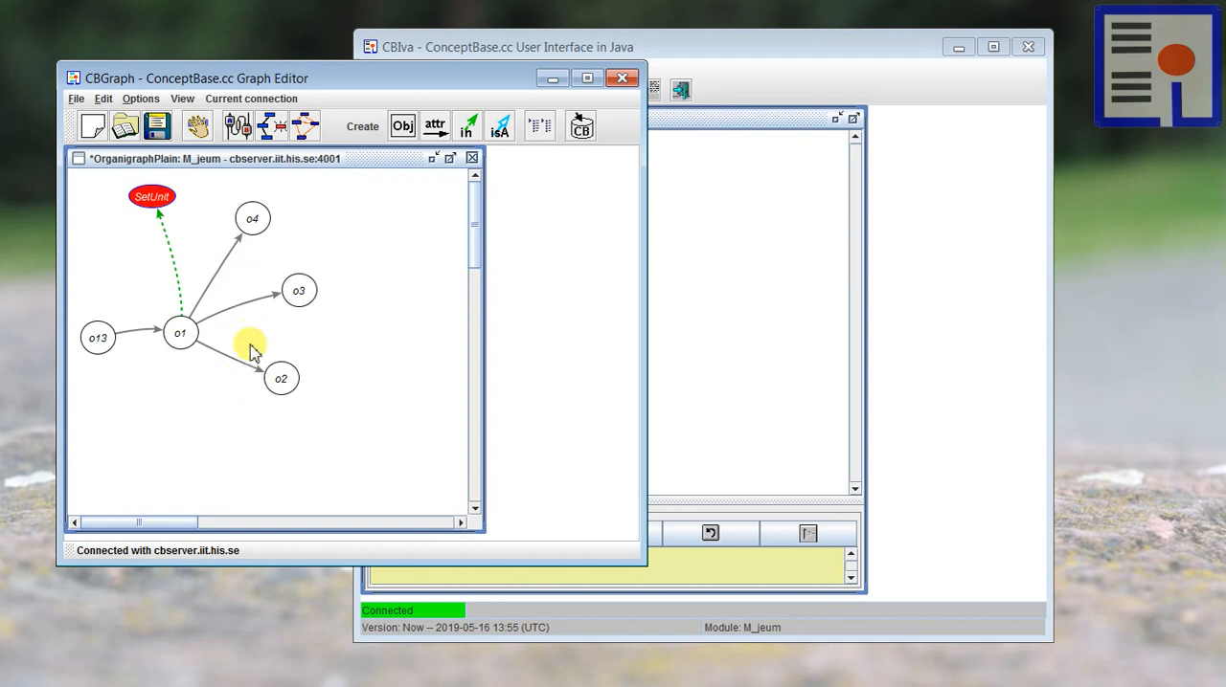
# Step: Make room by shifting SetUnit, and show ChainUnit as a class of o13 among all its classes
pyautogui.moveTo(151, 196); pyautogui.dragTo(141, 189)
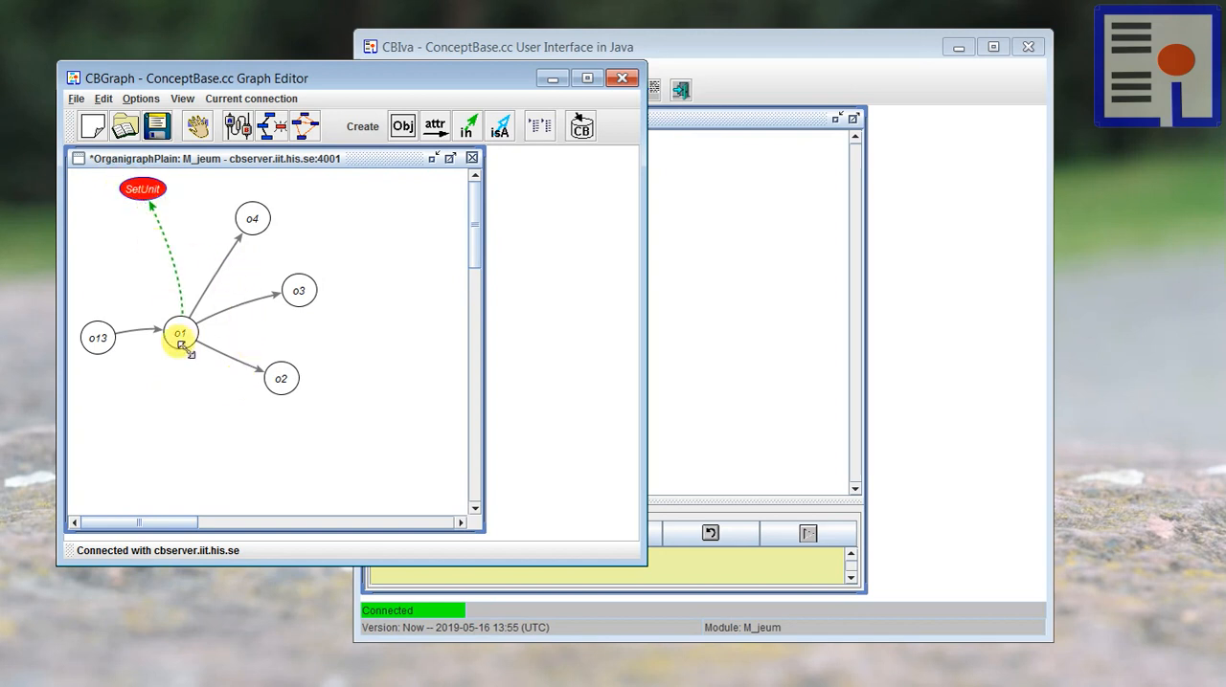
pyautogui.rightClick(98, 334)
pyautogui.moveTo(160, 438)
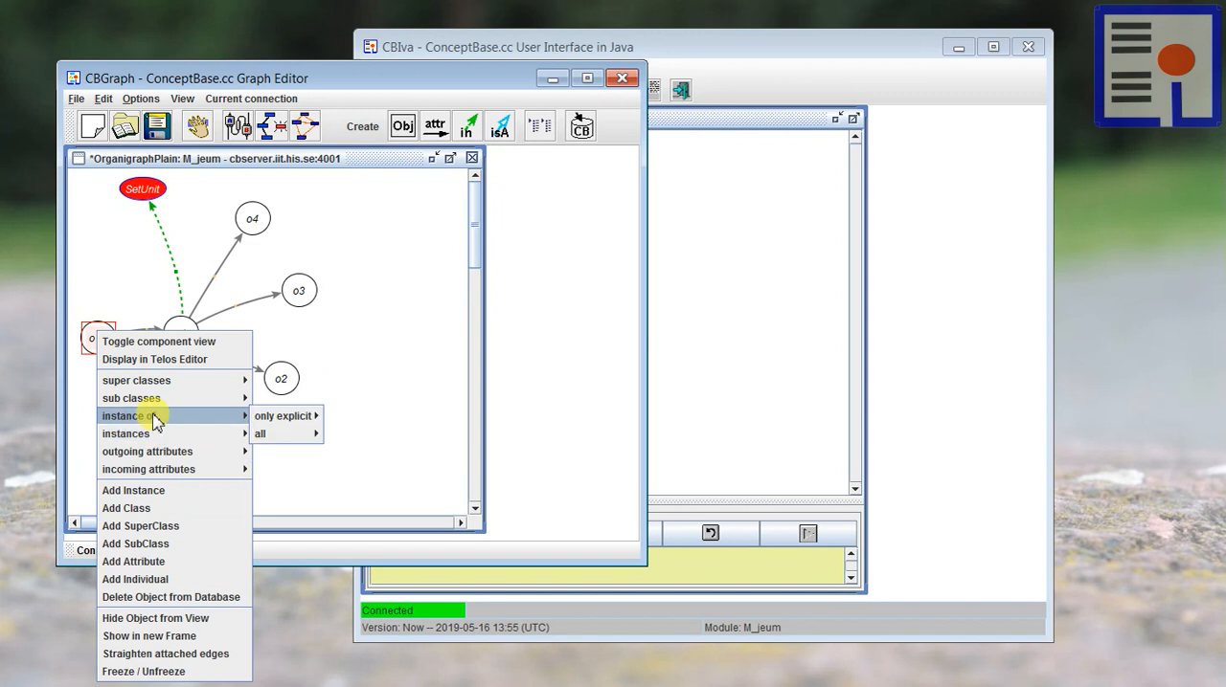
pyautogui.moveTo(308, 419)
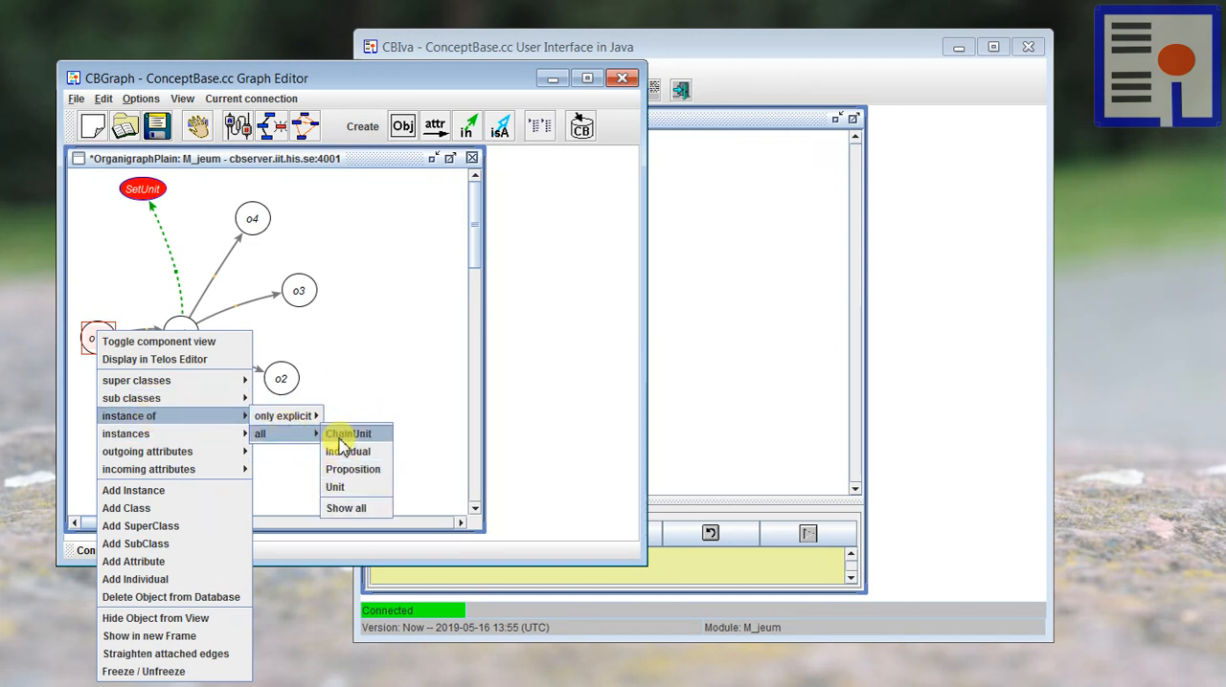
pyautogui.click(343, 436)
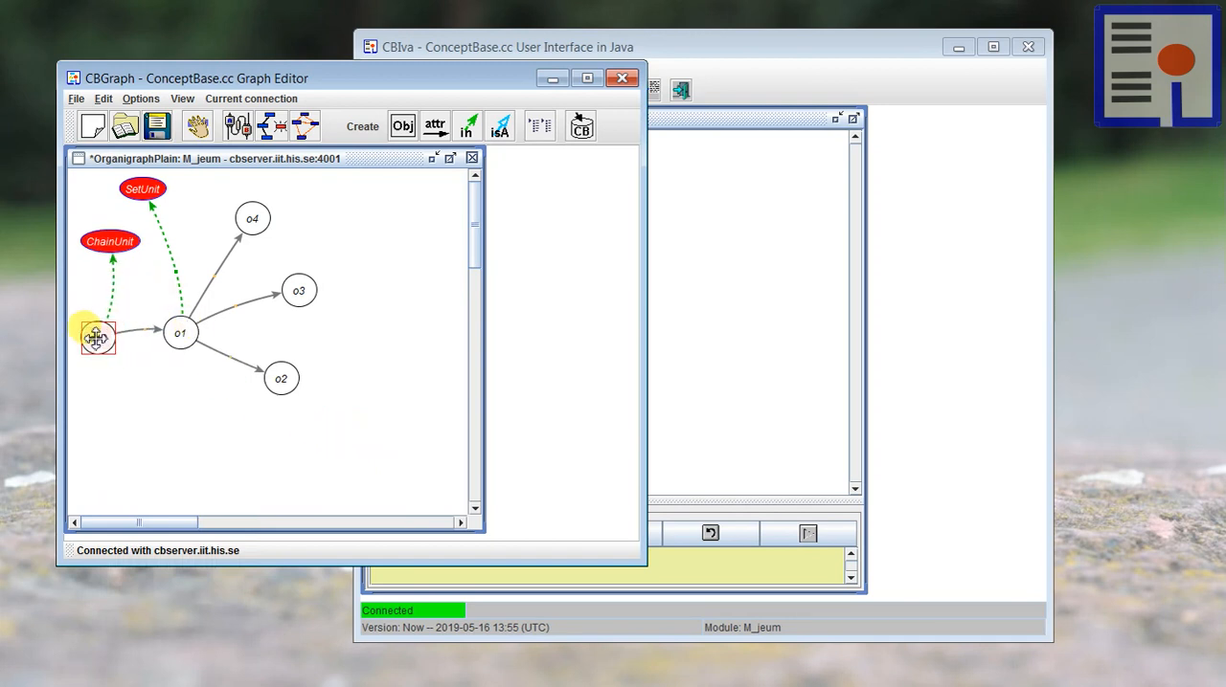
pyautogui.moveTo(96, 335); pyautogui.dragTo(106, 336)
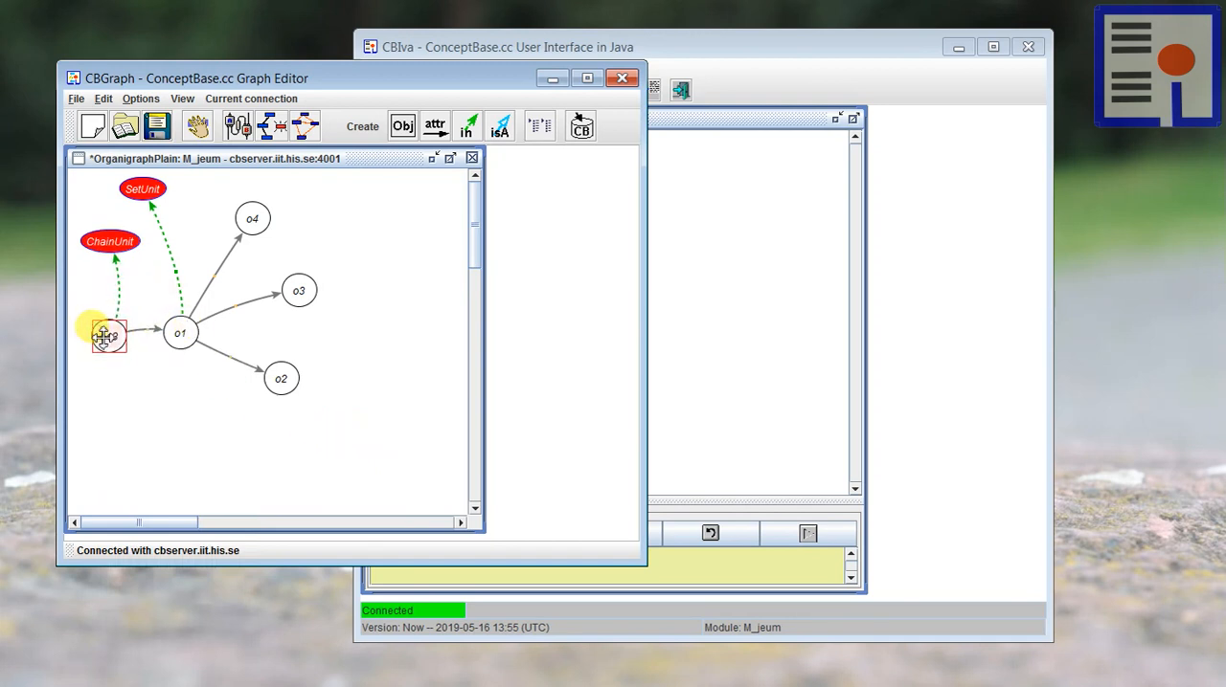
# Step: Show the incoming pushes link from o12 to o13 and spread out o12, o13 and o1 as a chain
pyautogui.rightClick(103, 337)
pyautogui.moveTo(146, 475)
pyautogui.moveTo(287, 492)
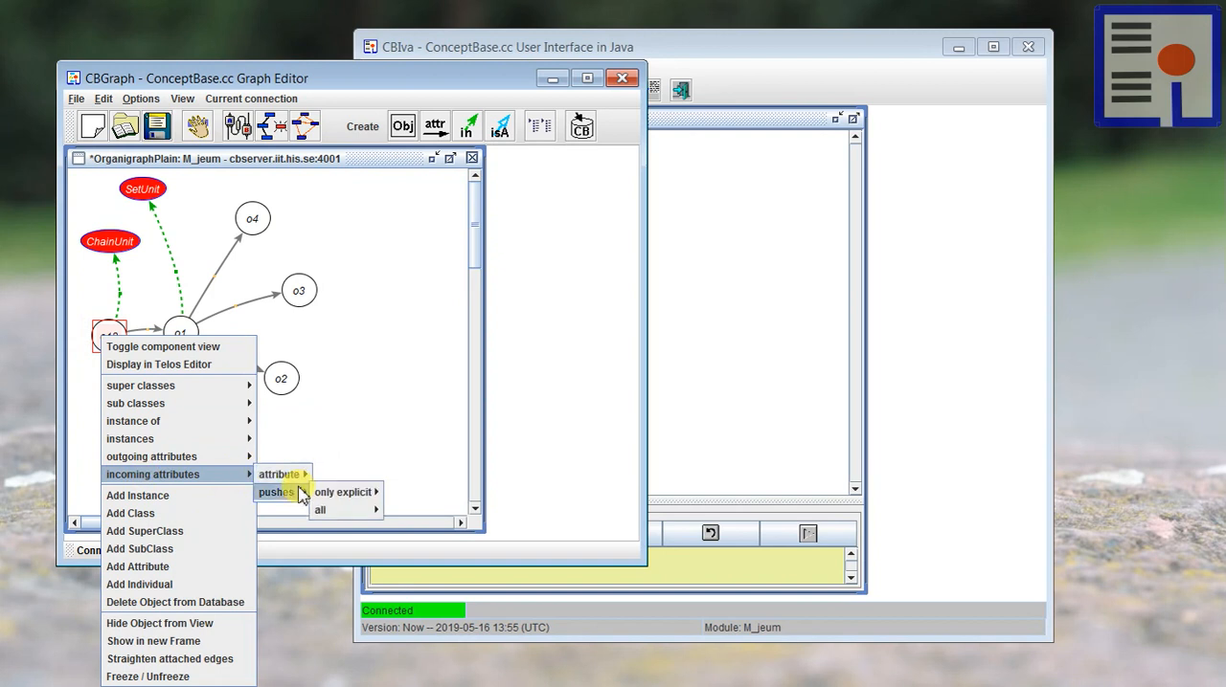
pyautogui.moveTo(370, 513)
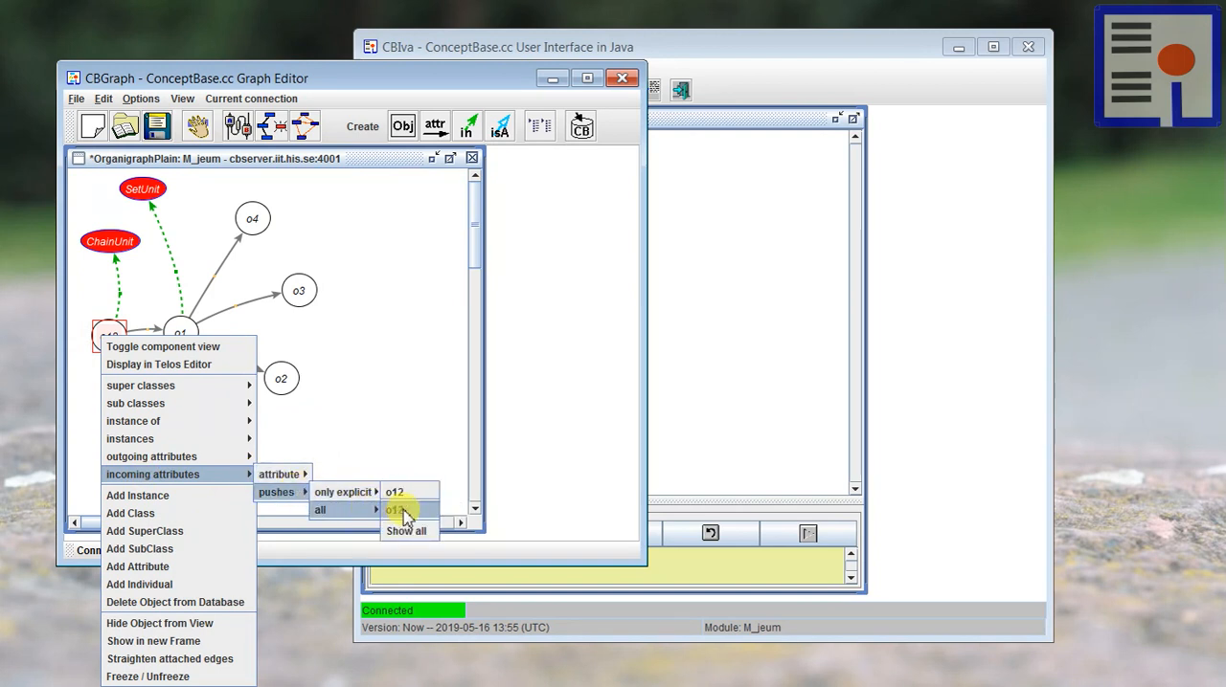
pyautogui.click(405, 507)
pyautogui.moveTo(114, 333); pyautogui.dragTo(136, 376)
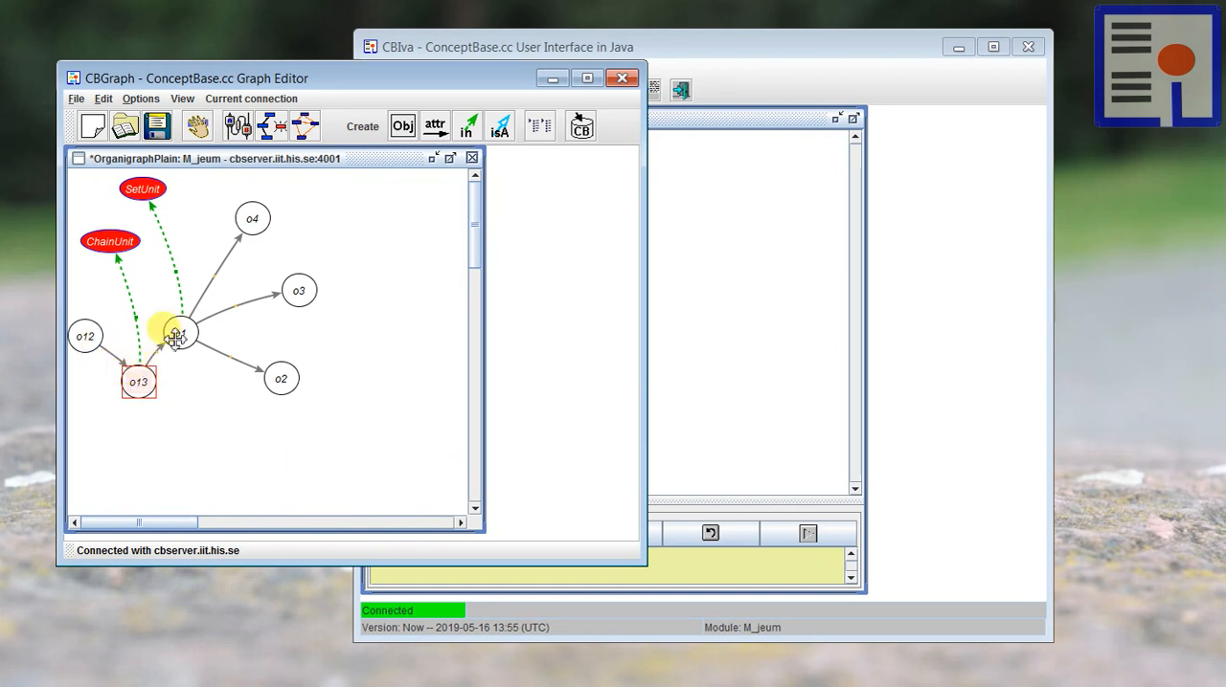
pyautogui.moveTo(170, 331); pyautogui.dragTo(183, 328)
pyautogui.moveTo(138, 379); pyautogui.dragTo(206, 326)
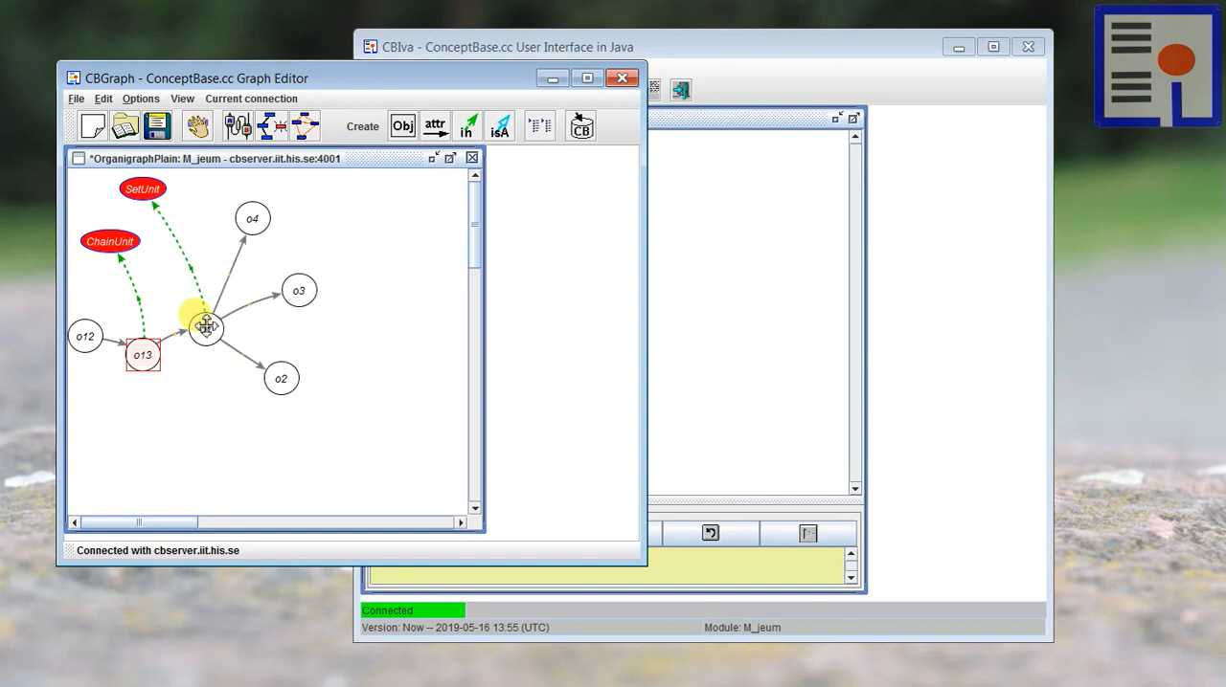
# Step: Show ChainEndUnit as a further class of o1 and place it next to SetUnit
pyautogui.click(181, 200)
pyautogui.moveTo(162, 199); pyautogui.dragTo(168, 200)
pyautogui.rightClick(185, 310)
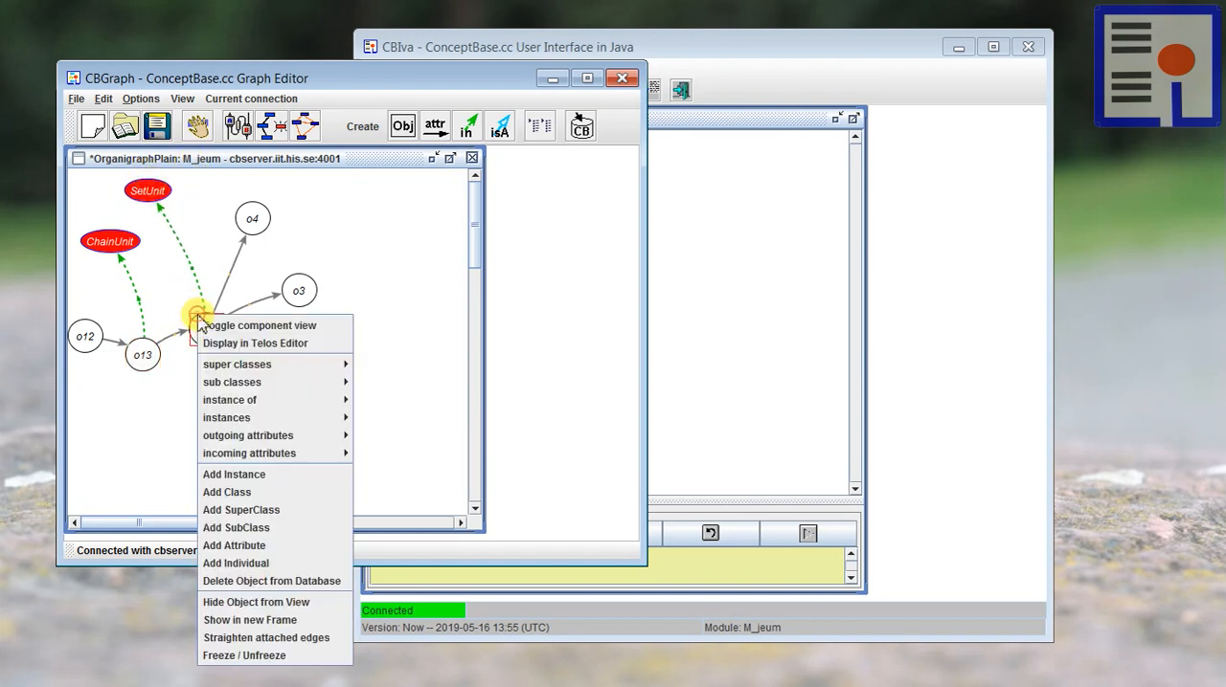
pyautogui.click(183, 312)
pyautogui.rightClick(205, 325)
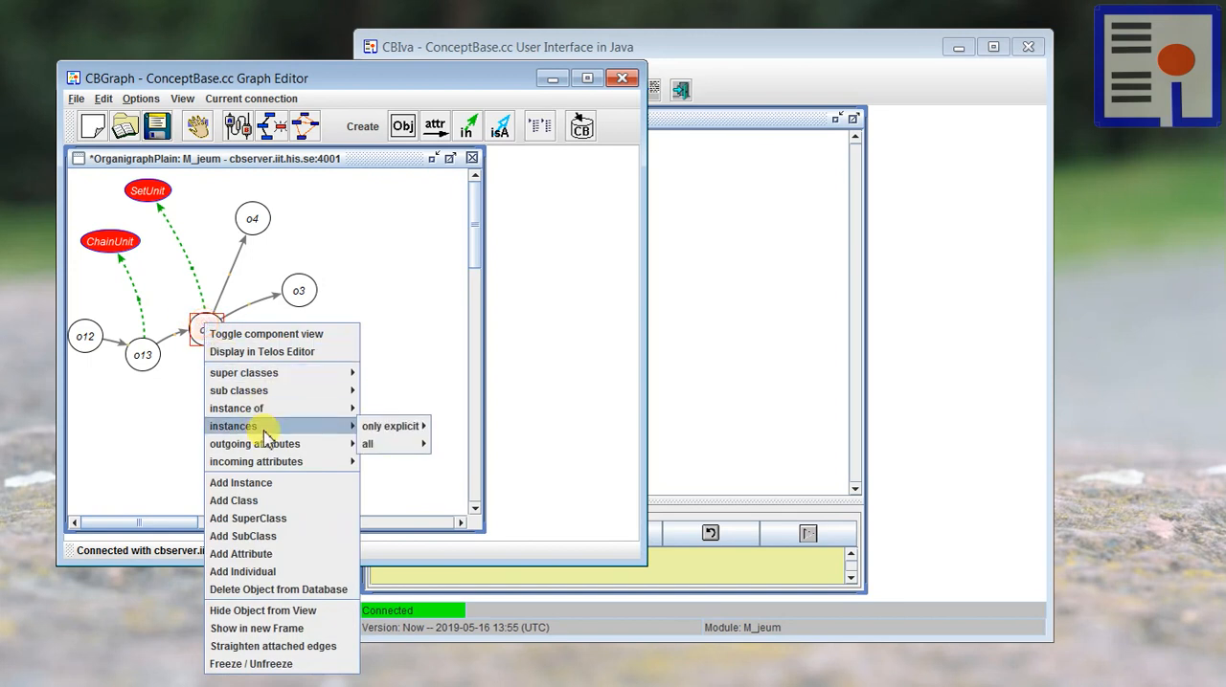
pyautogui.moveTo(266, 410)
pyautogui.moveTo(381, 433)
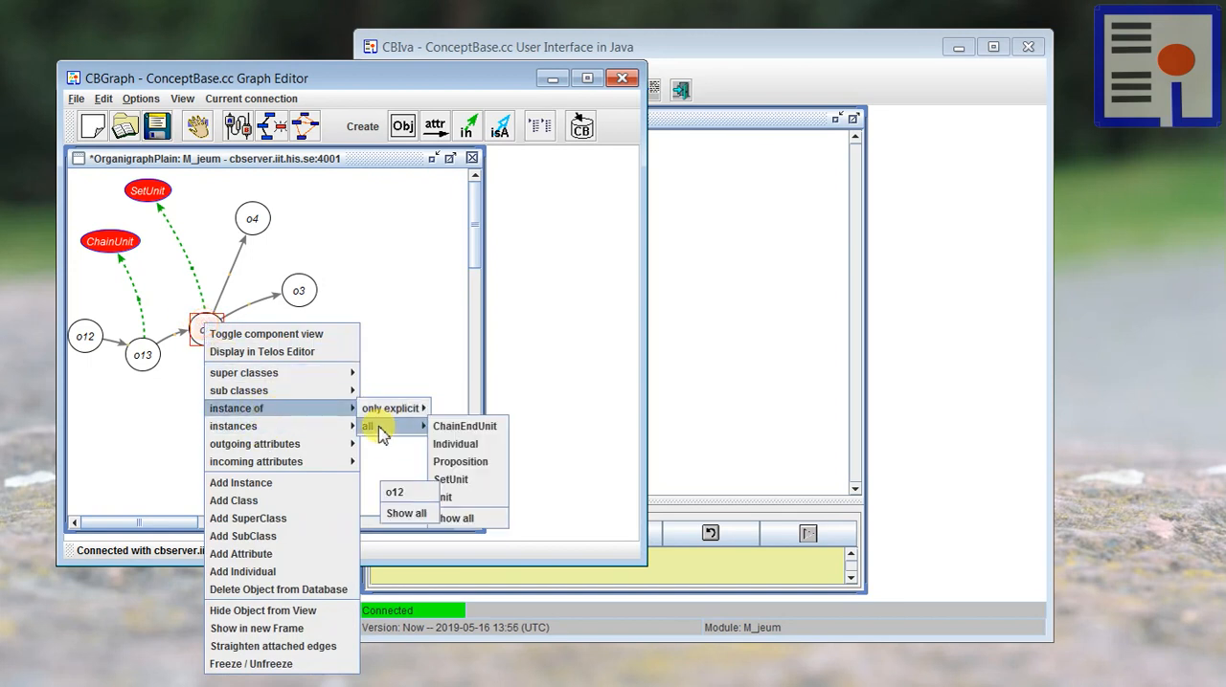
pyautogui.click(464, 427)
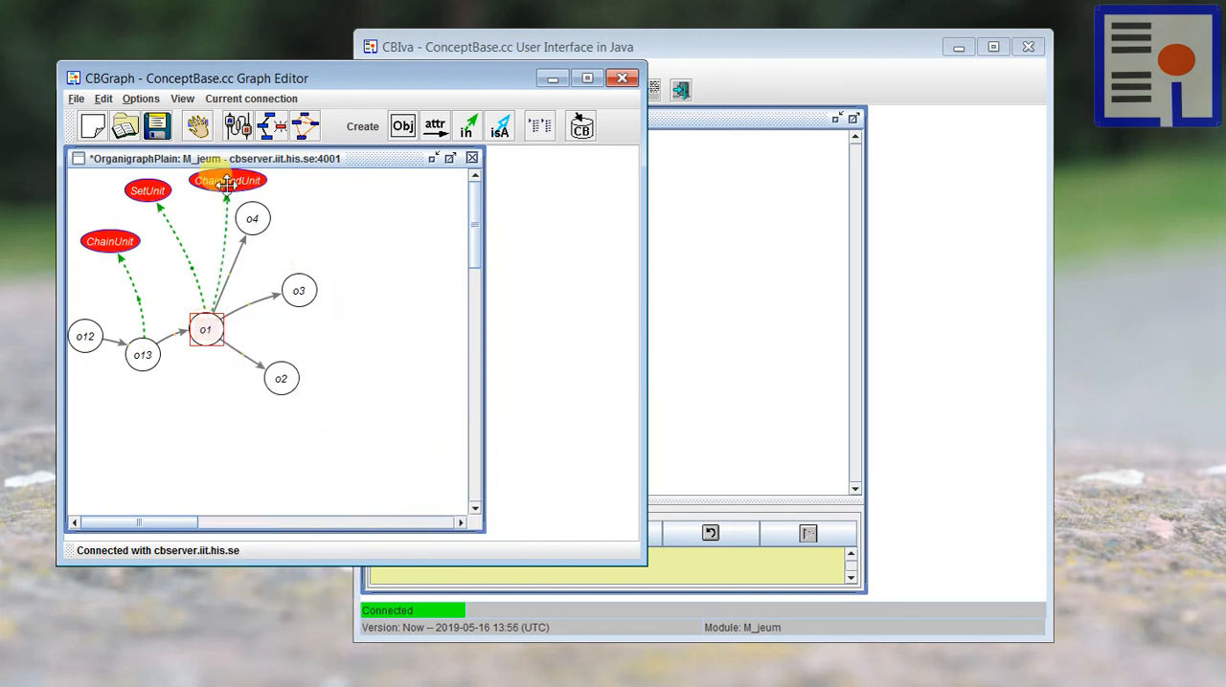
pyautogui.moveTo(227, 182); pyautogui.dragTo(213, 187)
pyautogui.click(274, 473)
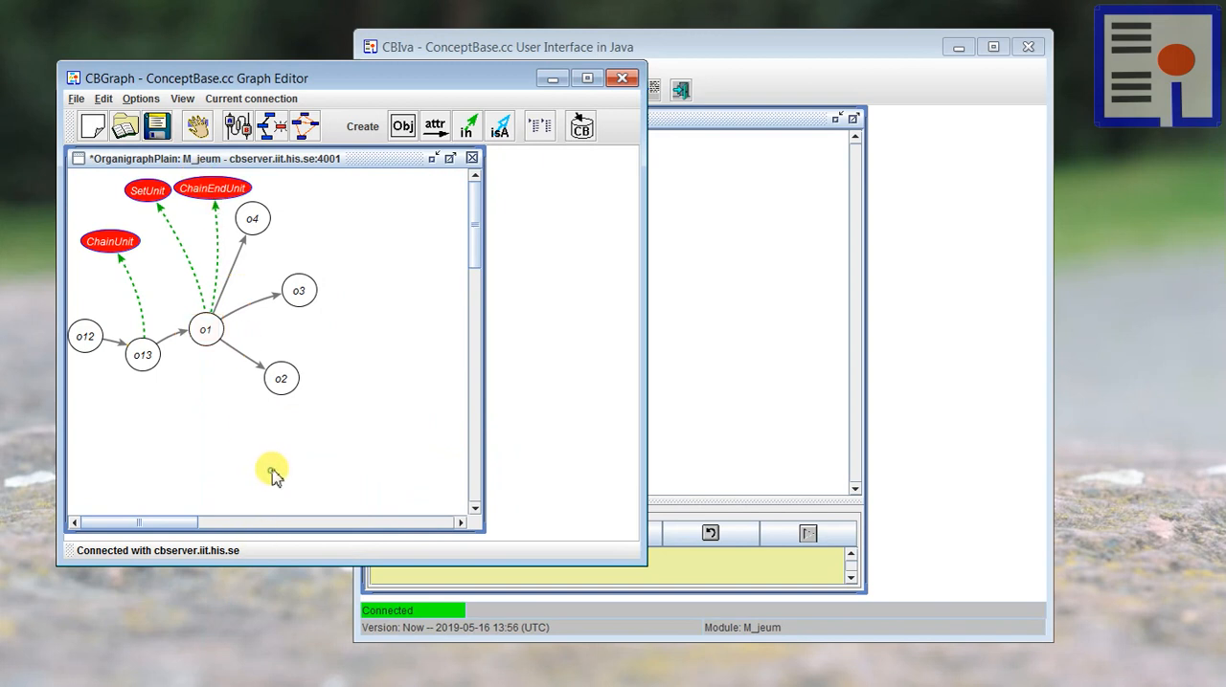
# Step: Move o4 lower and space the SetUnit and ChainEndUnit nodes apart so the links to o1 are readable
pyautogui.moveTo(255, 227); pyautogui.dragTo(258, 239)
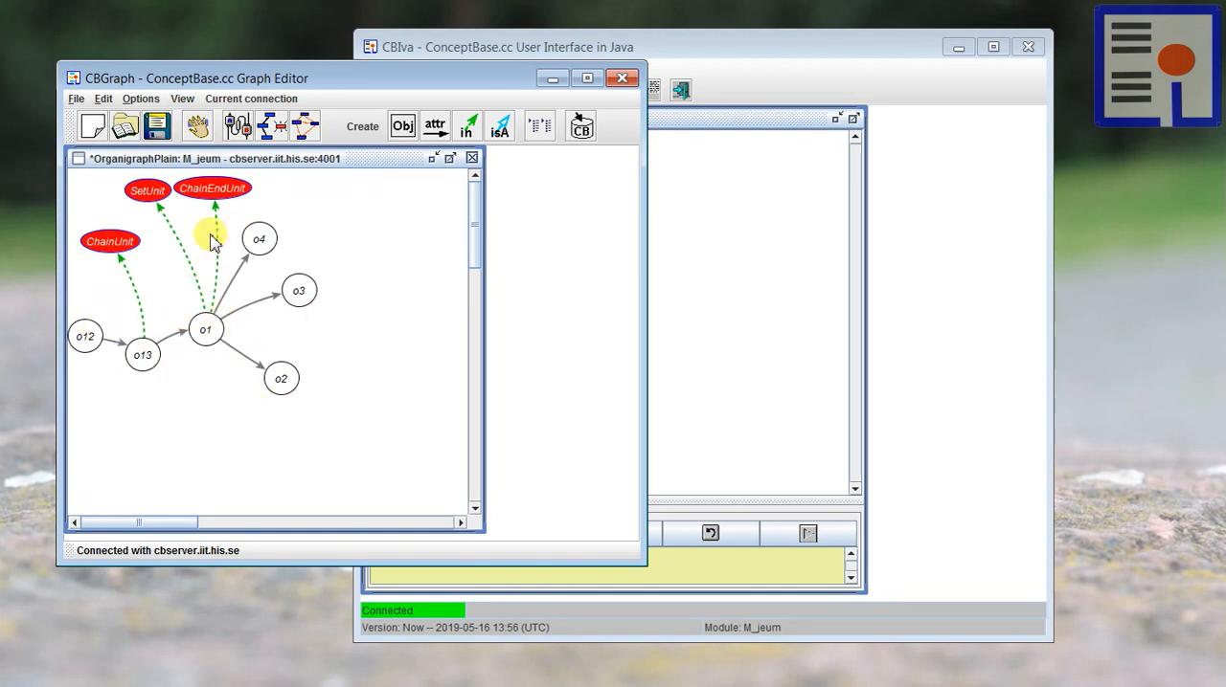
pyautogui.moveTo(142, 184); pyautogui.dragTo(215, 186)
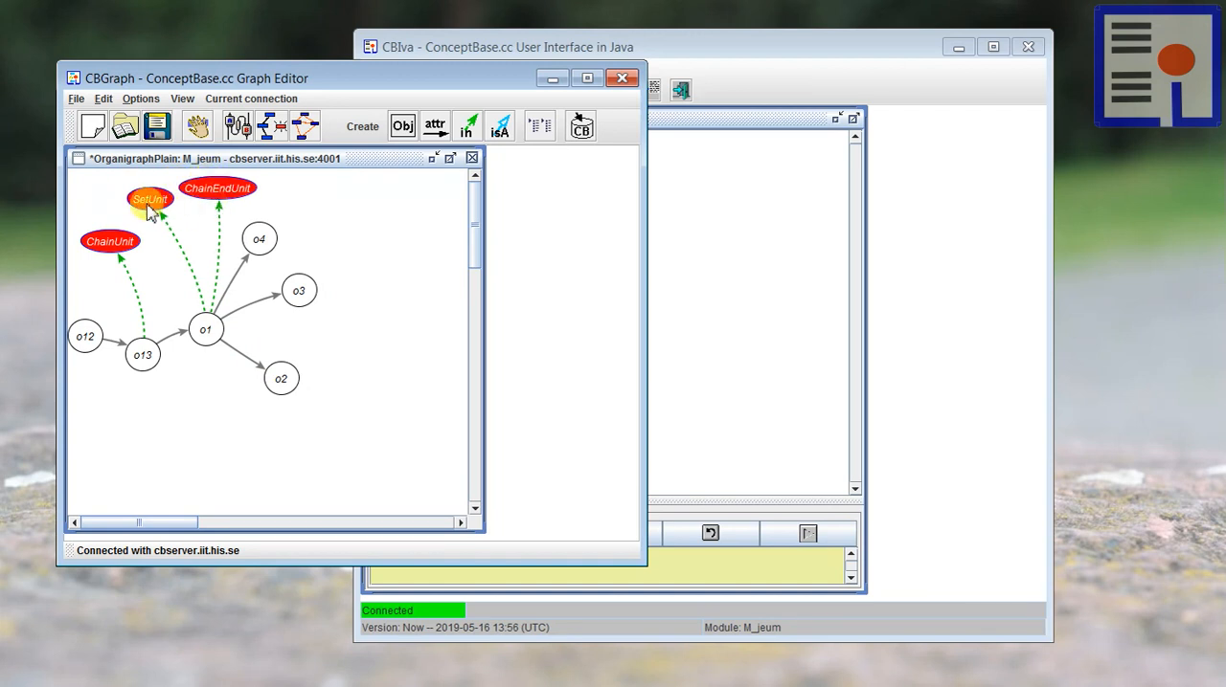
pyautogui.moveTo(149, 196)
pyautogui.mouseDown()
pyautogui.moveTo(211, 182)
pyautogui.moveTo(157, 201)
pyautogui.mouseUp()
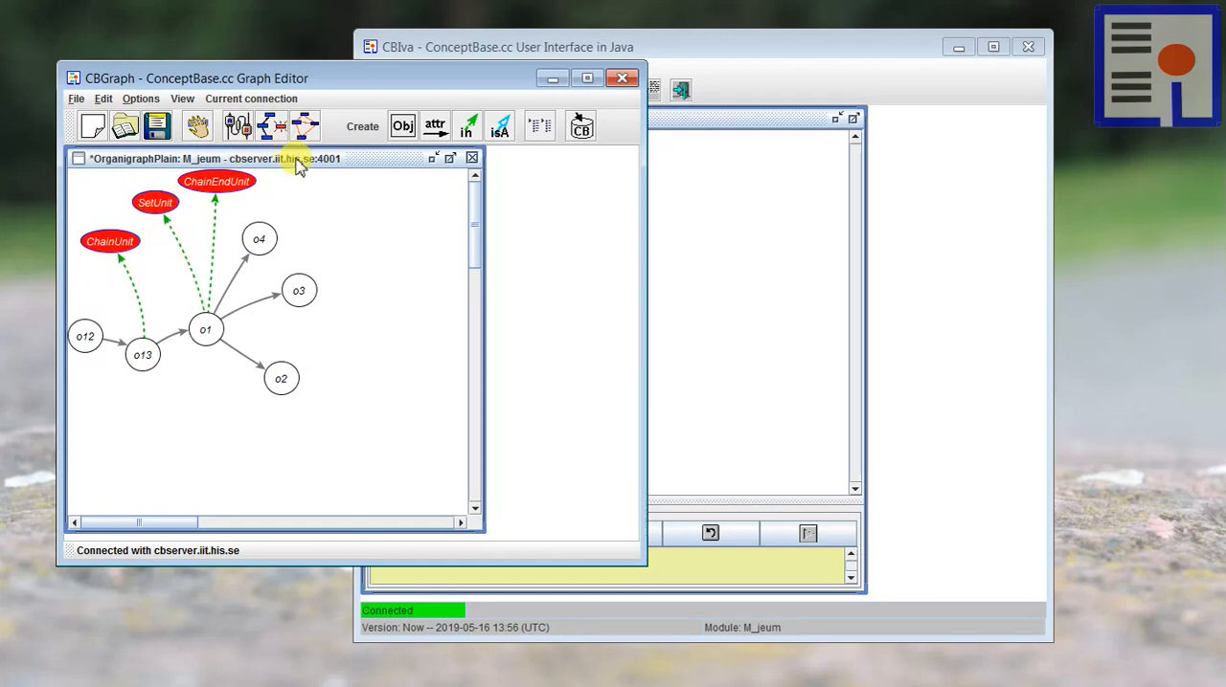
# Step: In CBIva's Telos Editor, enter the OrganigraphHighlight palette definition containing Unit_GT, PushesLinkGT, Set_GT, Chain_GT, Hub_GT, ChainStart_GT and ChainEnd_GT
pyautogui.click(734, 293)
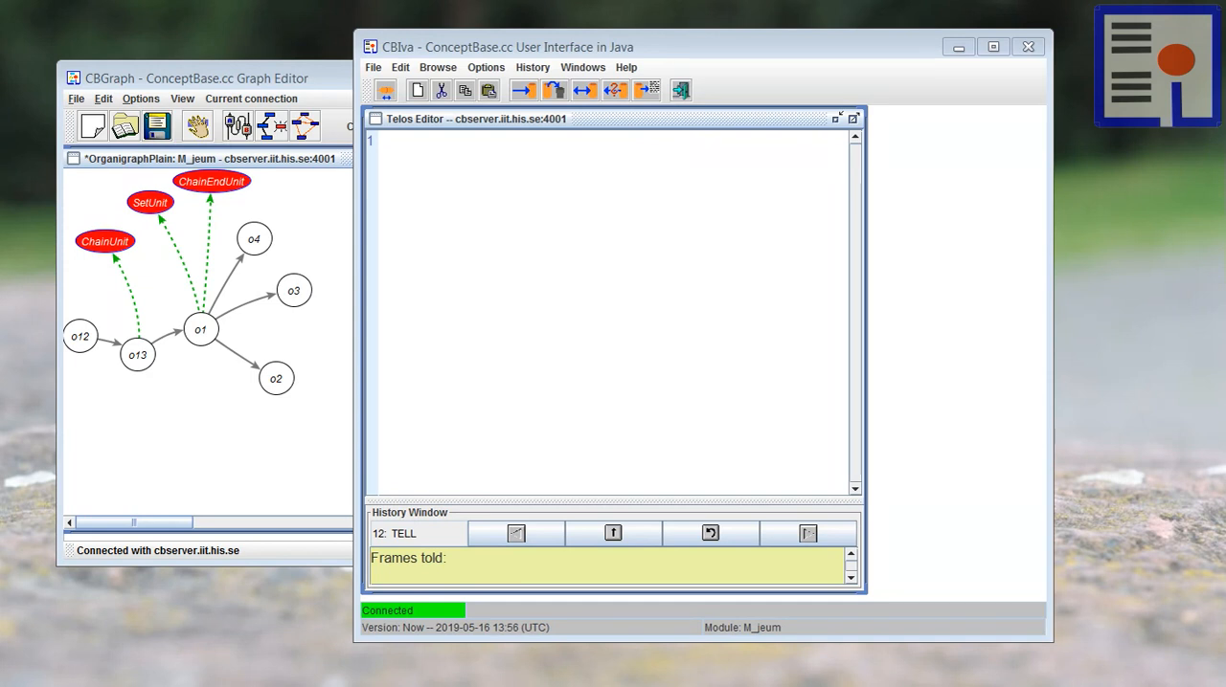
pyautogui.click(645, 238)
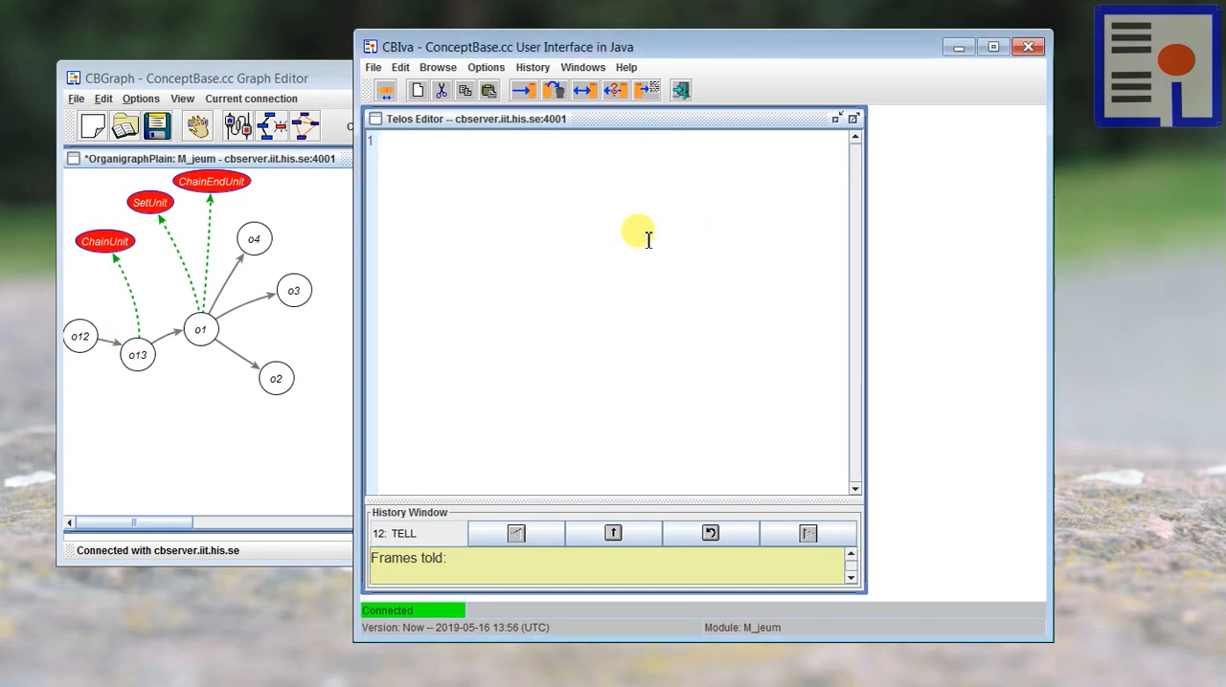
pyautogui.write('Class OrganigraphHighlight in JavaGraphicalPalette isA XPalette with contains     pl1: Unit_GT;     pl2: PushesLinkGT;     hl1: Set_GT;     hl2: Chain_GT;     hl3: Hub_GT;     hl4: ChainStart_GT;     hl5: ChainEnd_GT end')
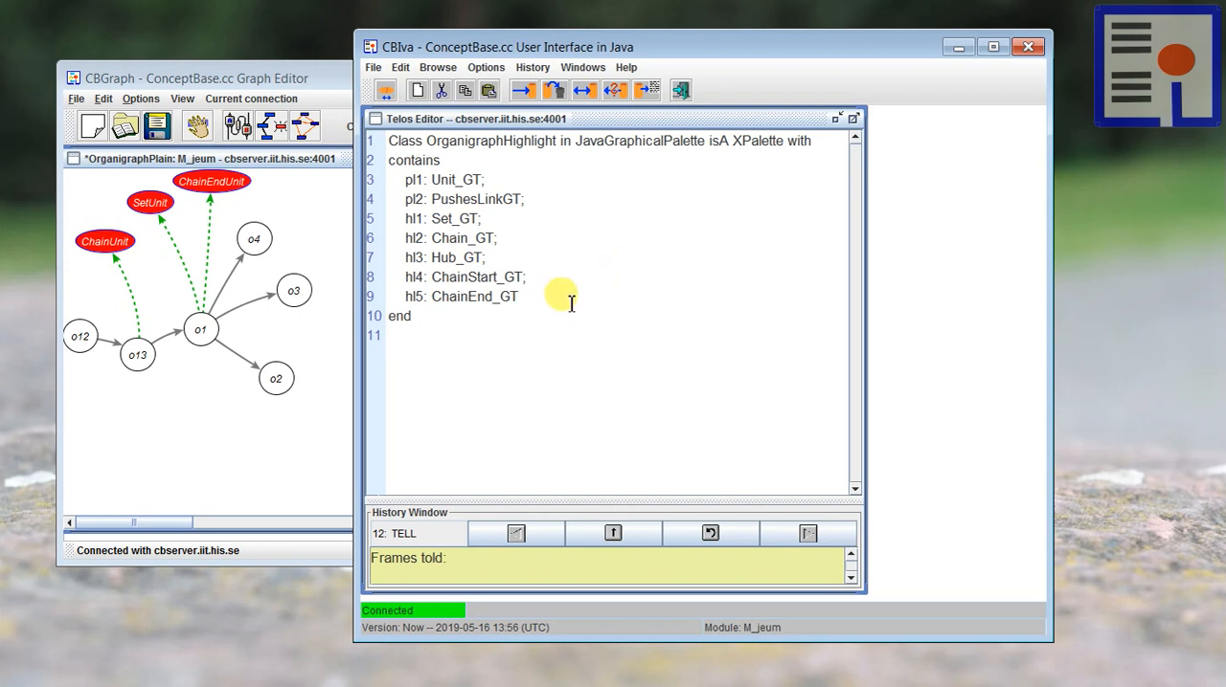
# Step: Examine the palette's name and its contained graphical types, comparing the plain entries pl1 and pl2 with the highlight entries hl1 to hl5
pyautogui.moveTo(571, 303); pyautogui.dragTo(381, 221)
pyautogui.click(605, 239)
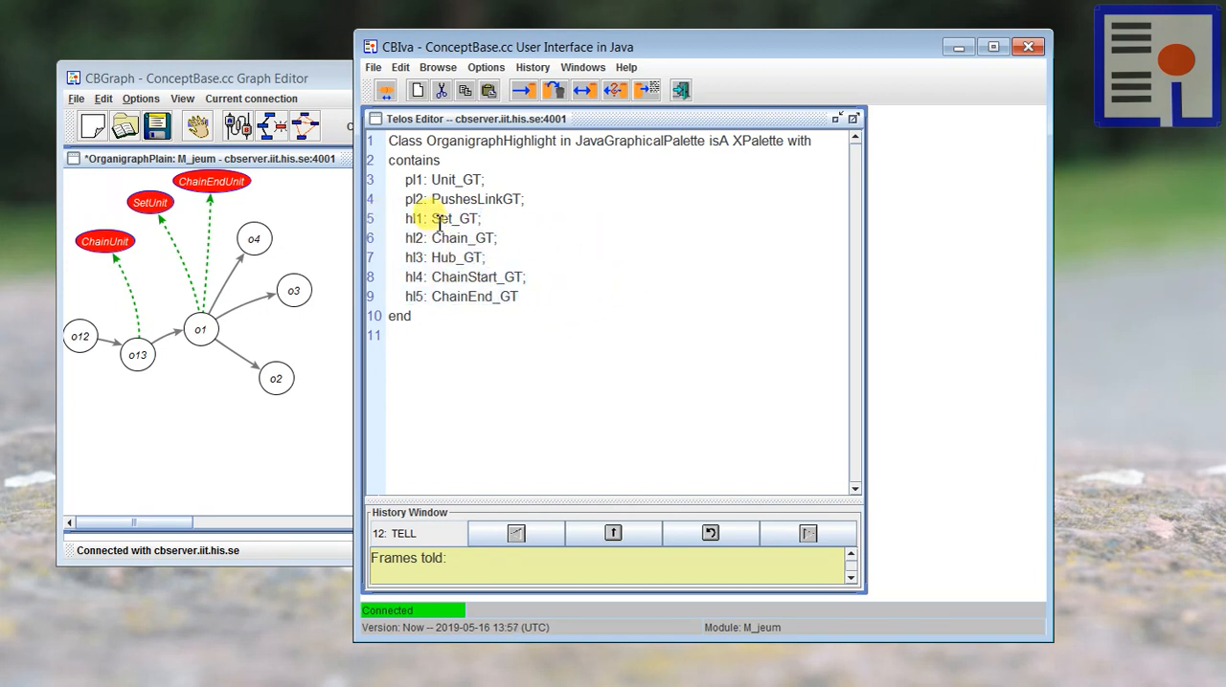
pyautogui.moveTo(431, 218); pyautogui.dragTo(479, 220)
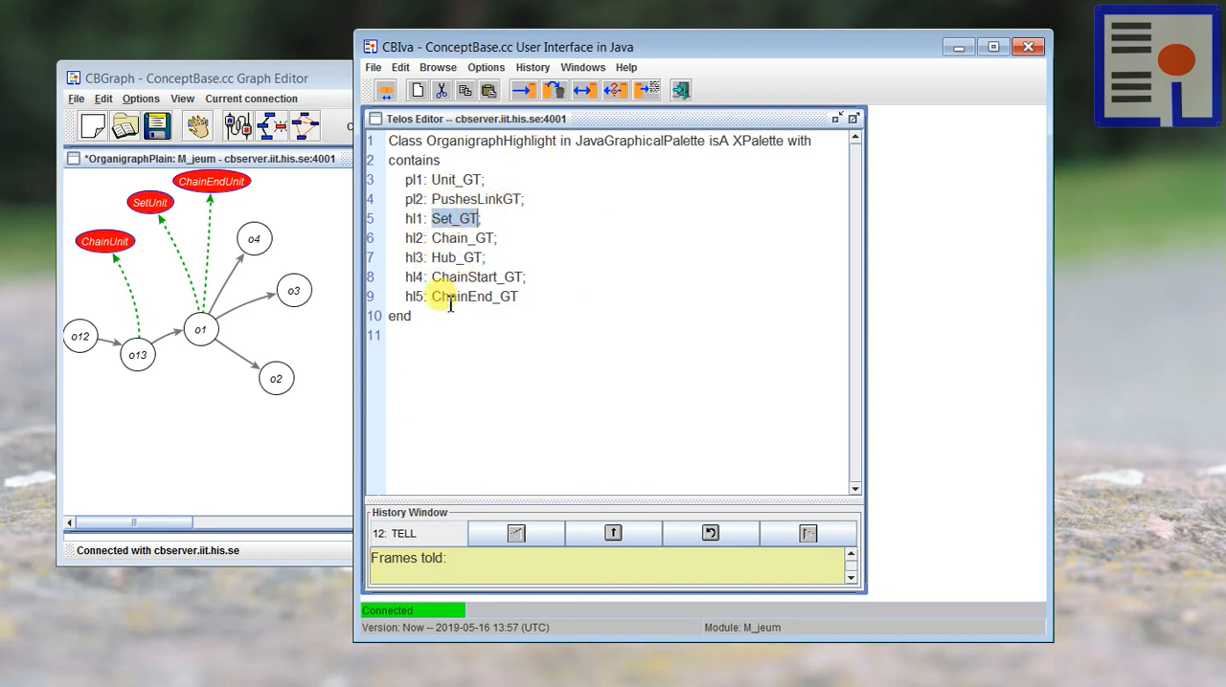
pyautogui.click(522, 334)
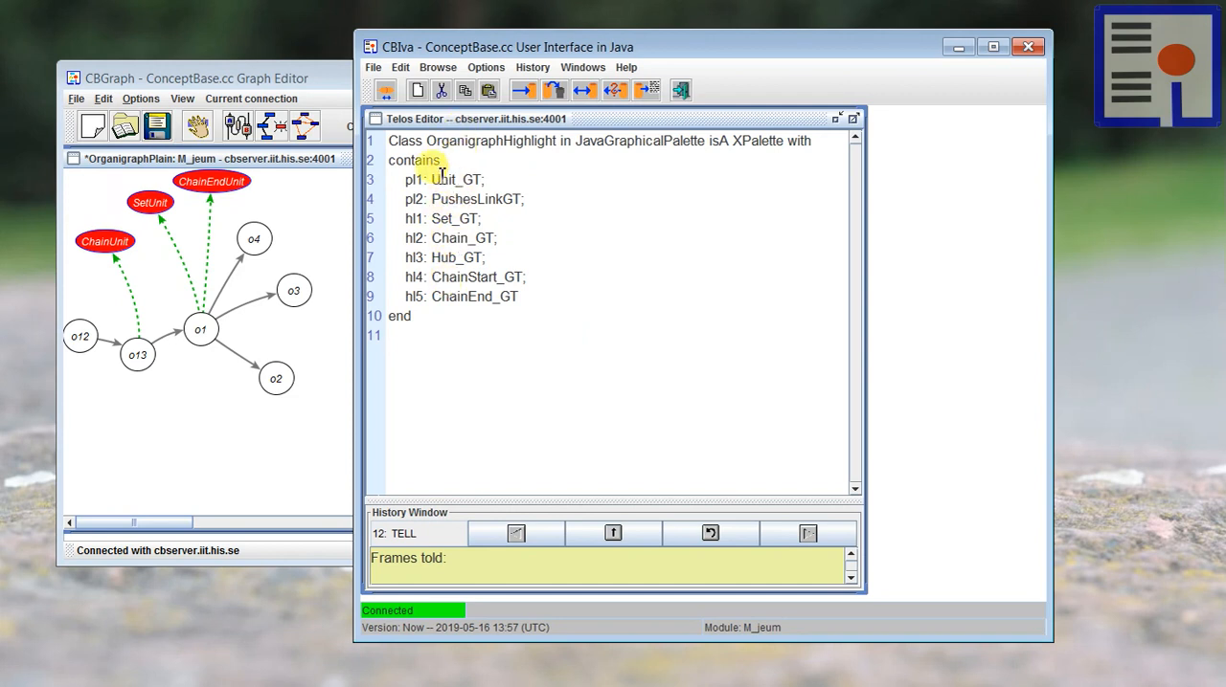
pyautogui.moveTo(430, 181); pyautogui.dragTo(467, 185)
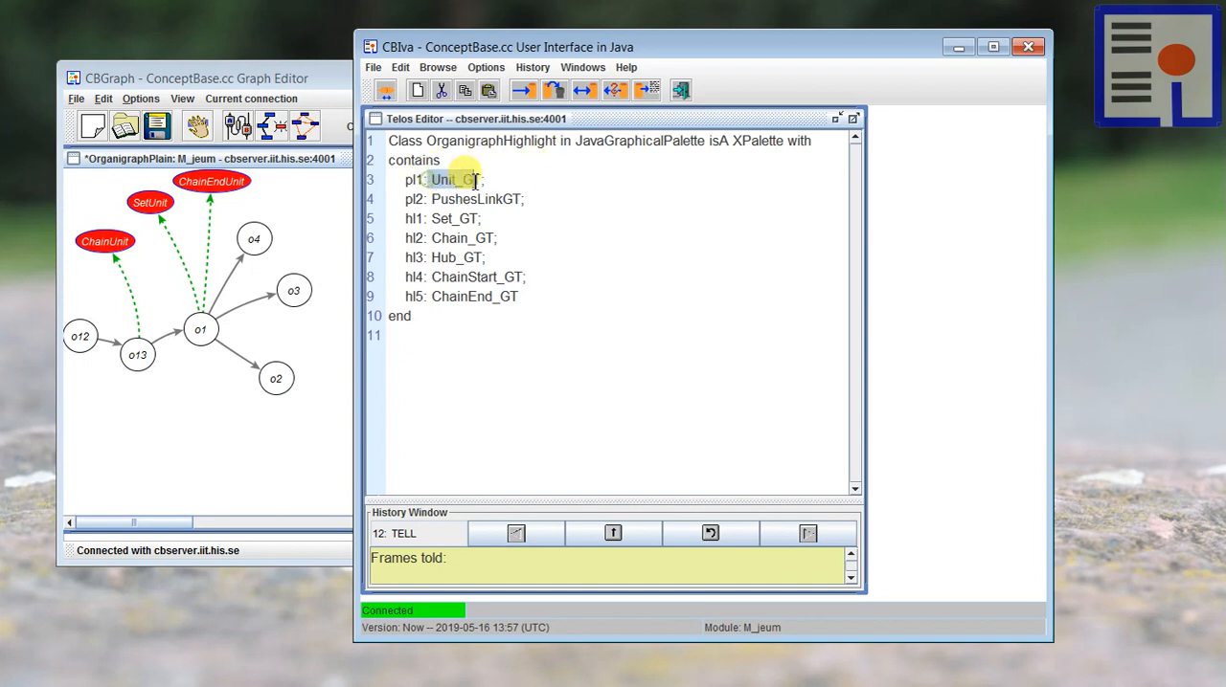
pyautogui.click(458, 194)
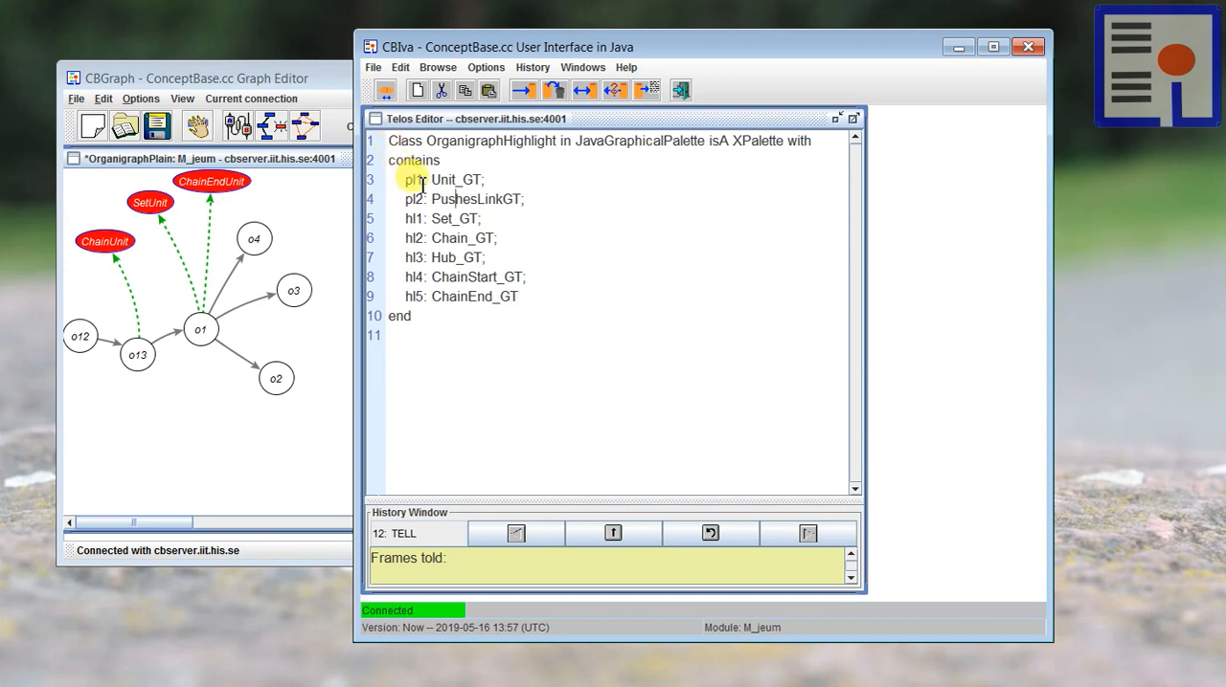
pyautogui.doubleClick(478, 140)
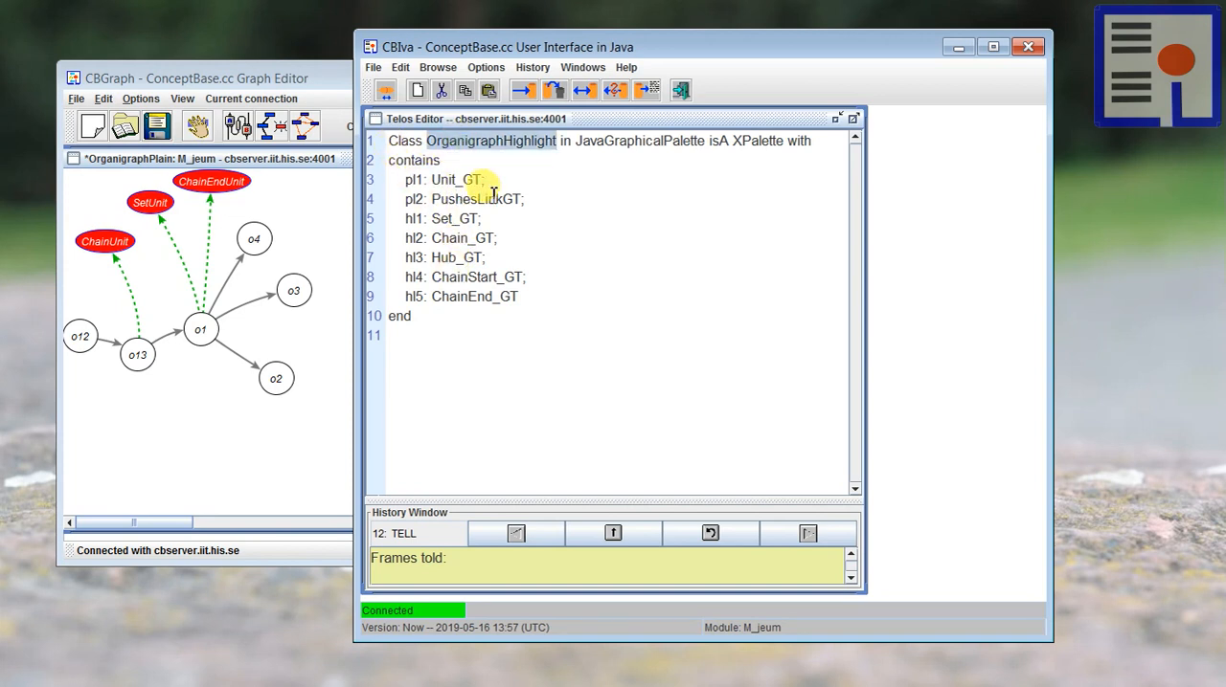
# Step: Add the definitions of the graphical types Set_GT, Hub_GT, Chain_GT, ChainStart_GT and ChainEnd_GT below the palette definition
pyautogui.click(554, 331)
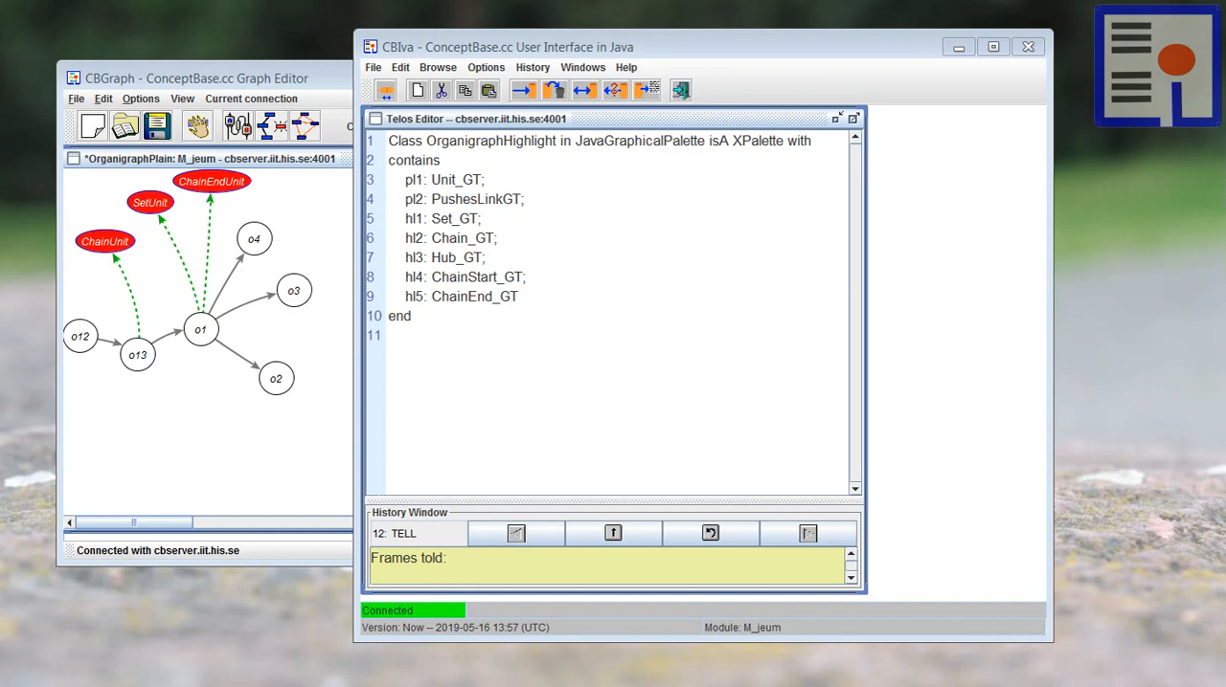
pyautogui.click(425, 373)
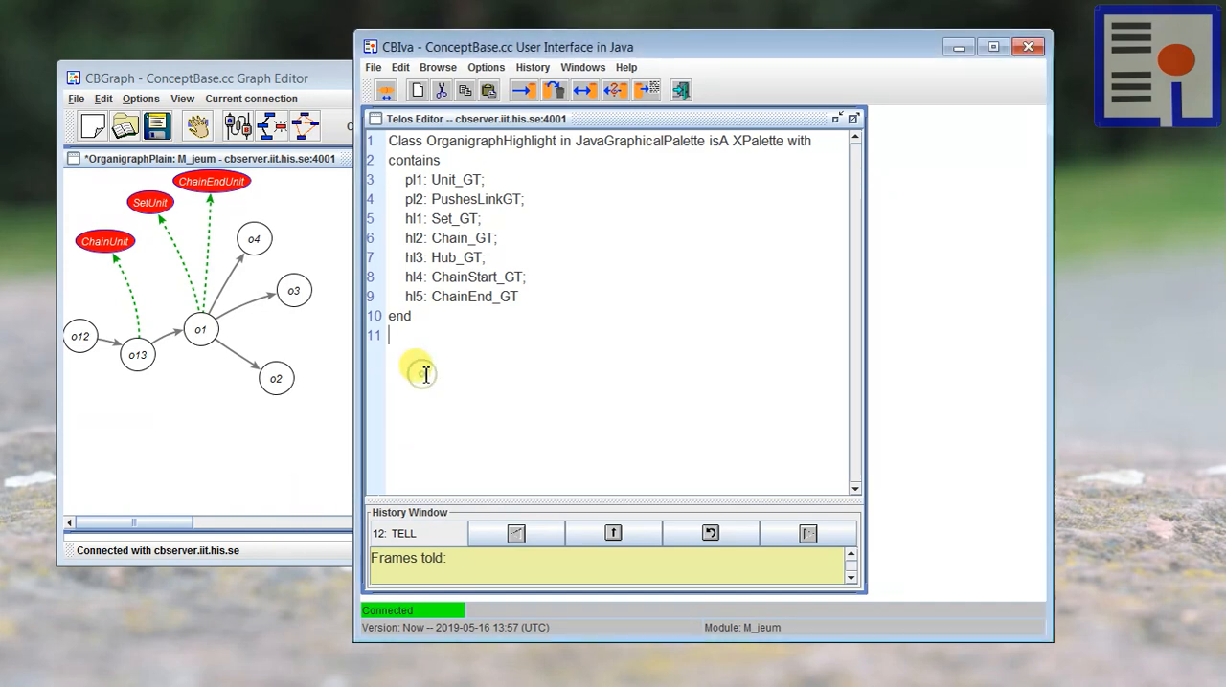
pyautogui.hotkey('ctrl', 'v')
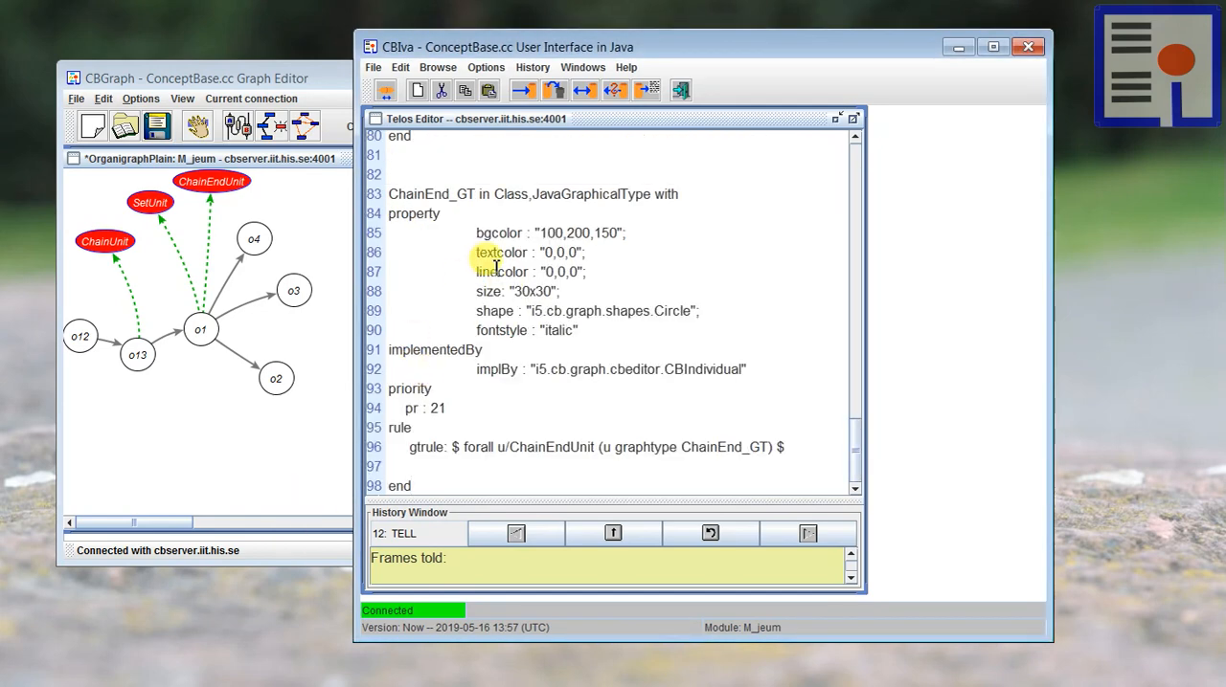
# Step: Review the Set_GT definition, checking its background colour, priority and the rule that assigns it to SetUnit
pyautogui.scroll(10, 508, 288)
pyautogui.scroll(16, 517, 294)
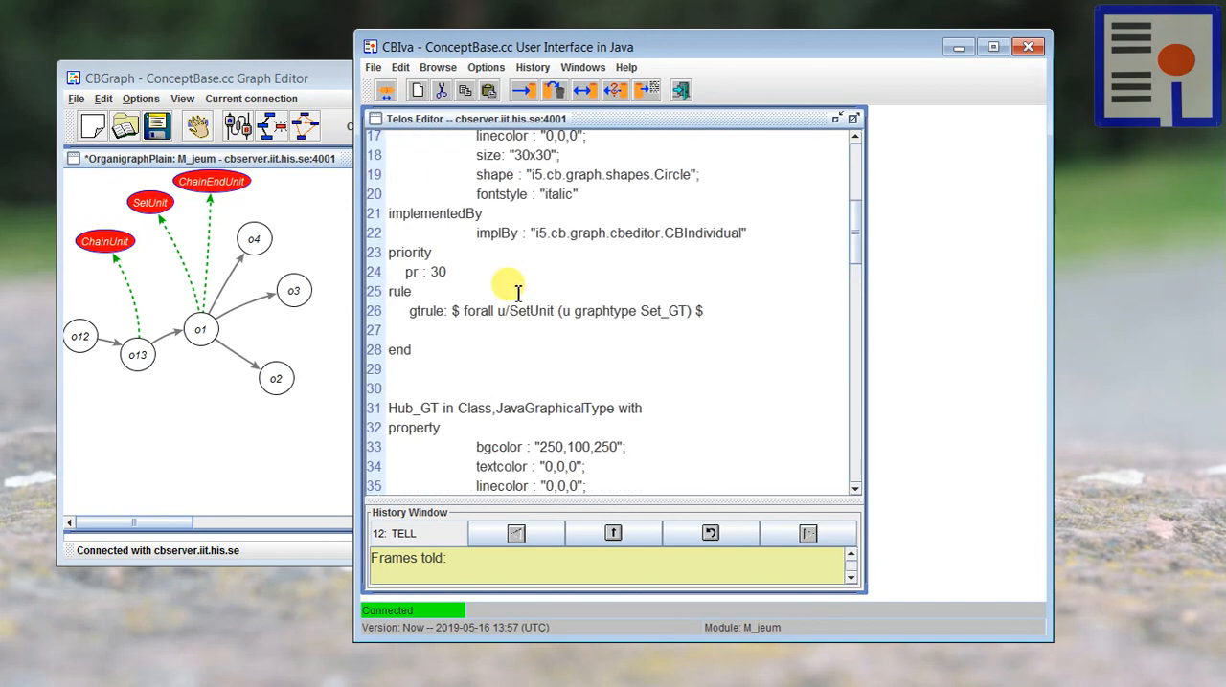
pyautogui.scroll(-2, 515, 287)
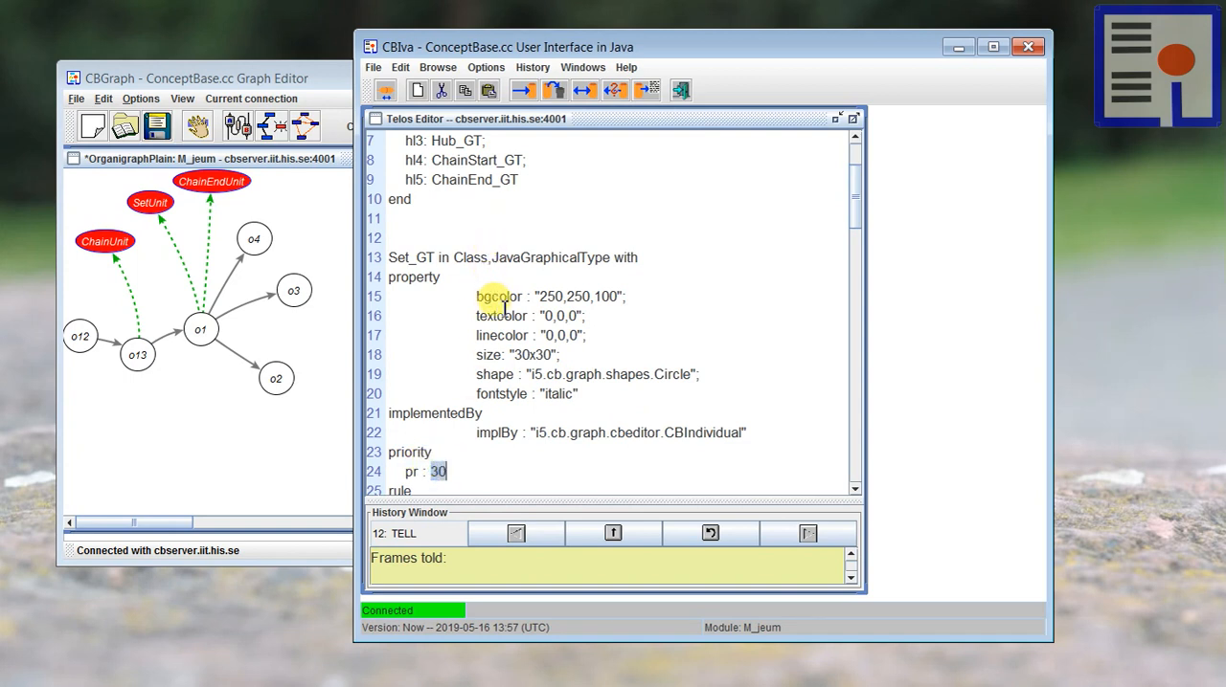
pyautogui.click(522, 188)
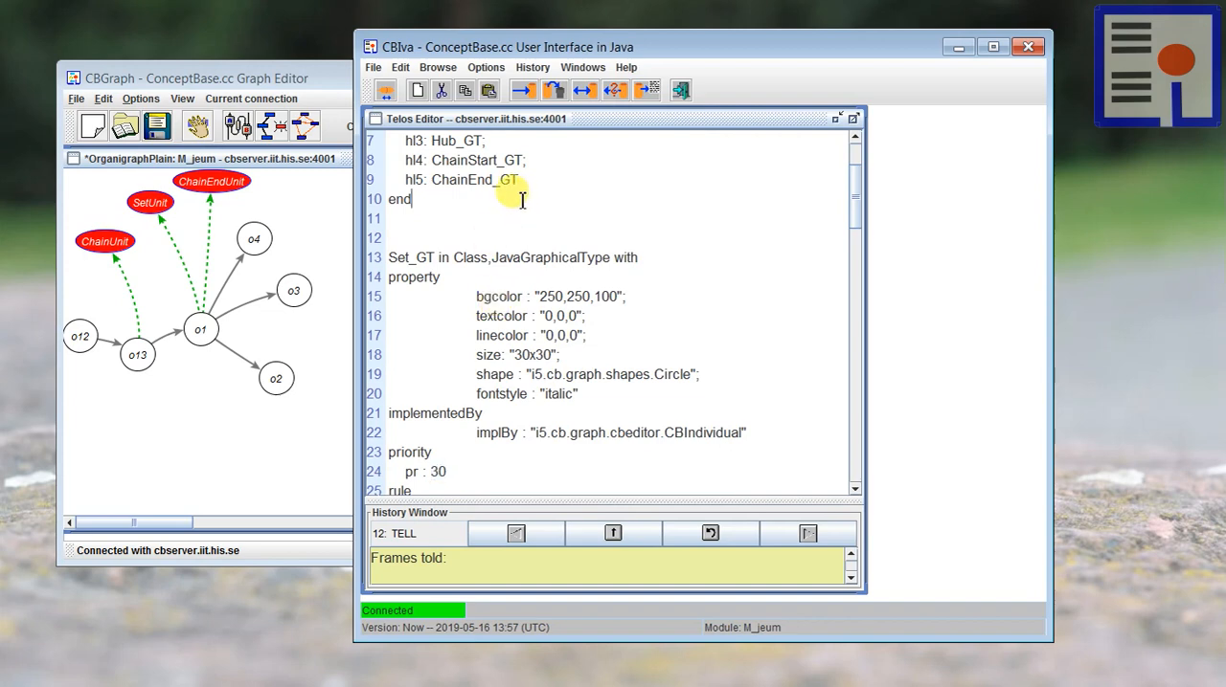
pyautogui.scroll(-3, 511, 230)
pyautogui.scroll(-4, 539, 266)
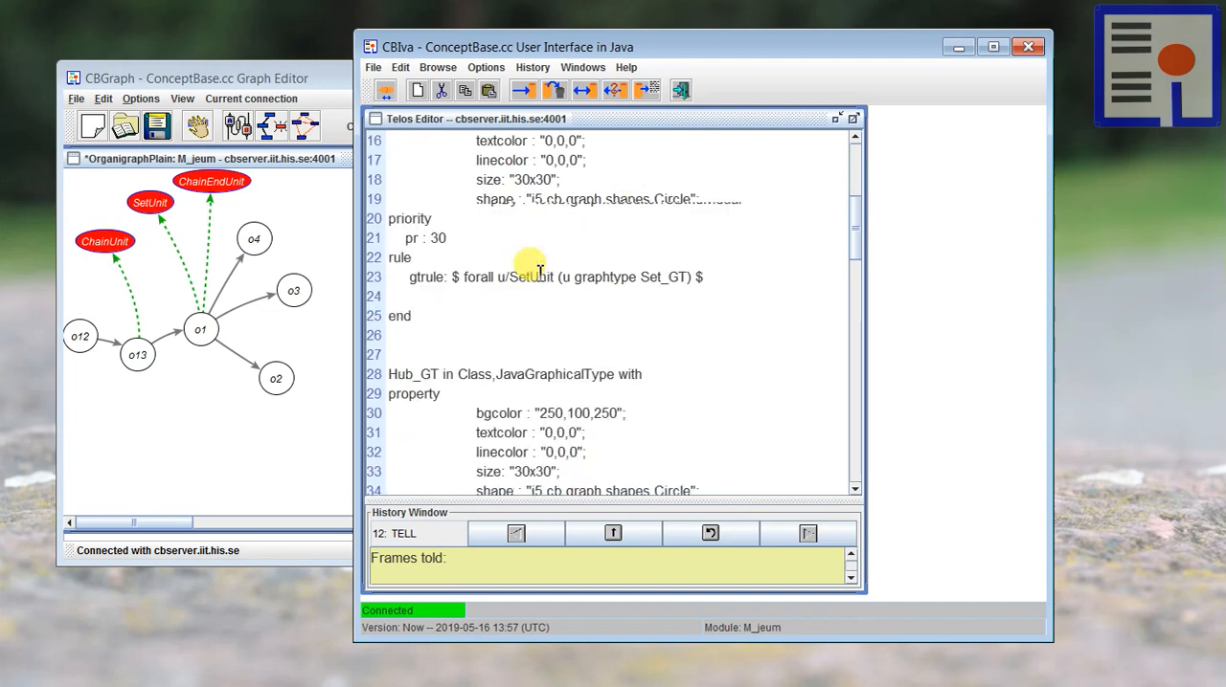
# Step: Review the Hub_GT definition, reading the rule that assigns it to every HubUnit and its background colour
pyautogui.scroll(-1, 541, 303)
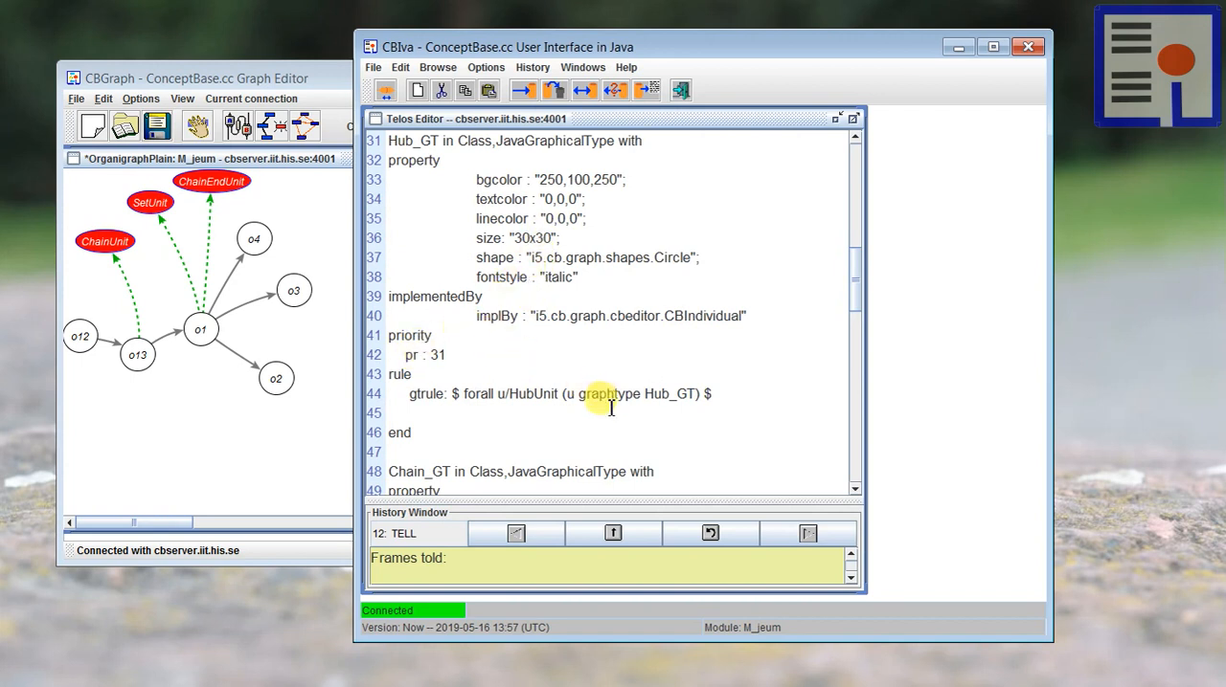
pyautogui.moveTo(468, 393); pyautogui.dragTo(703, 394)
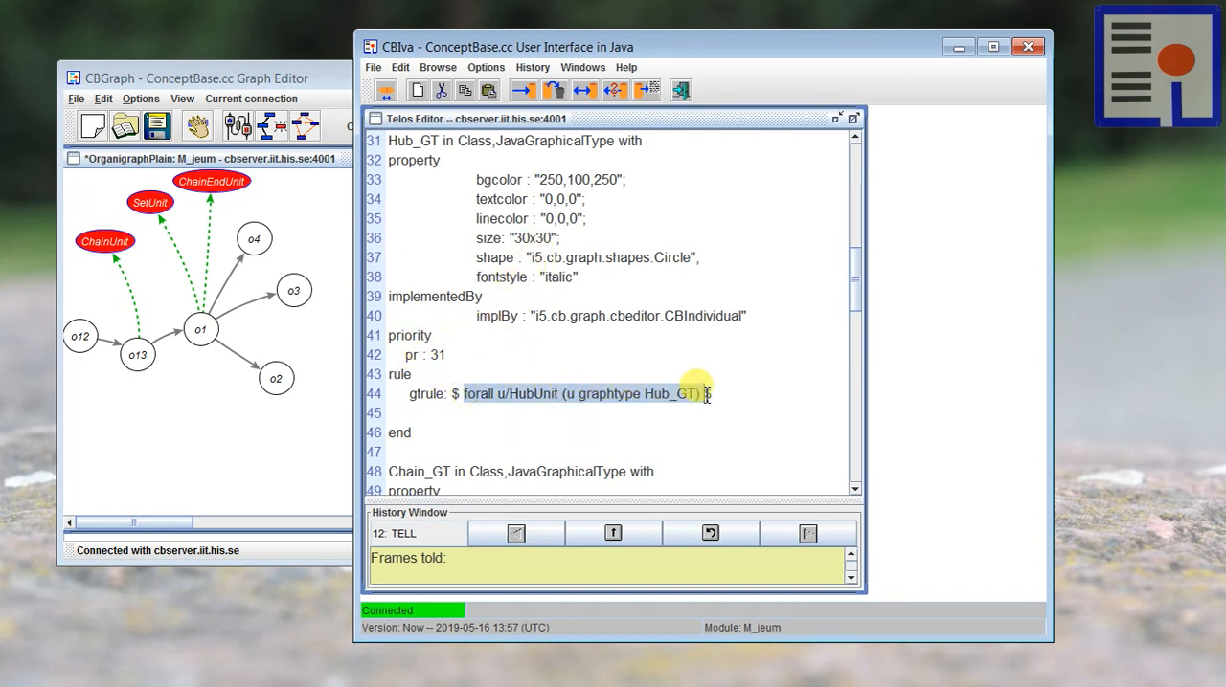
pyautogui.click(496, 394)
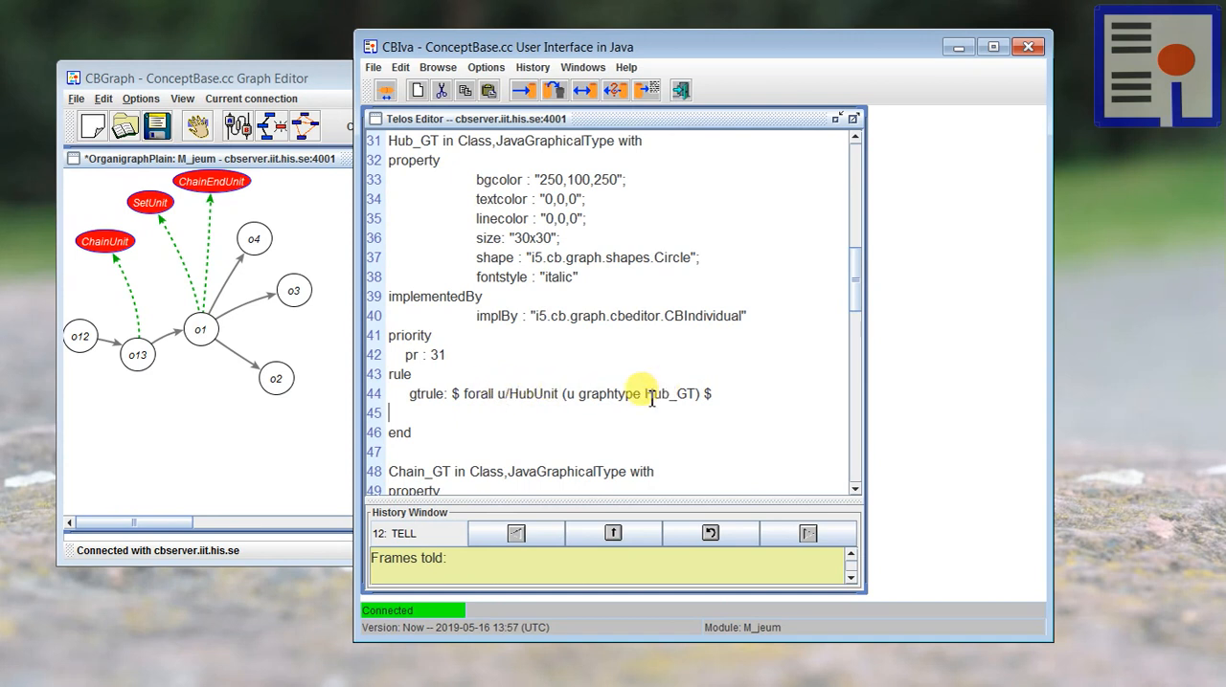
pyautogui.doubleClick(526, 394)
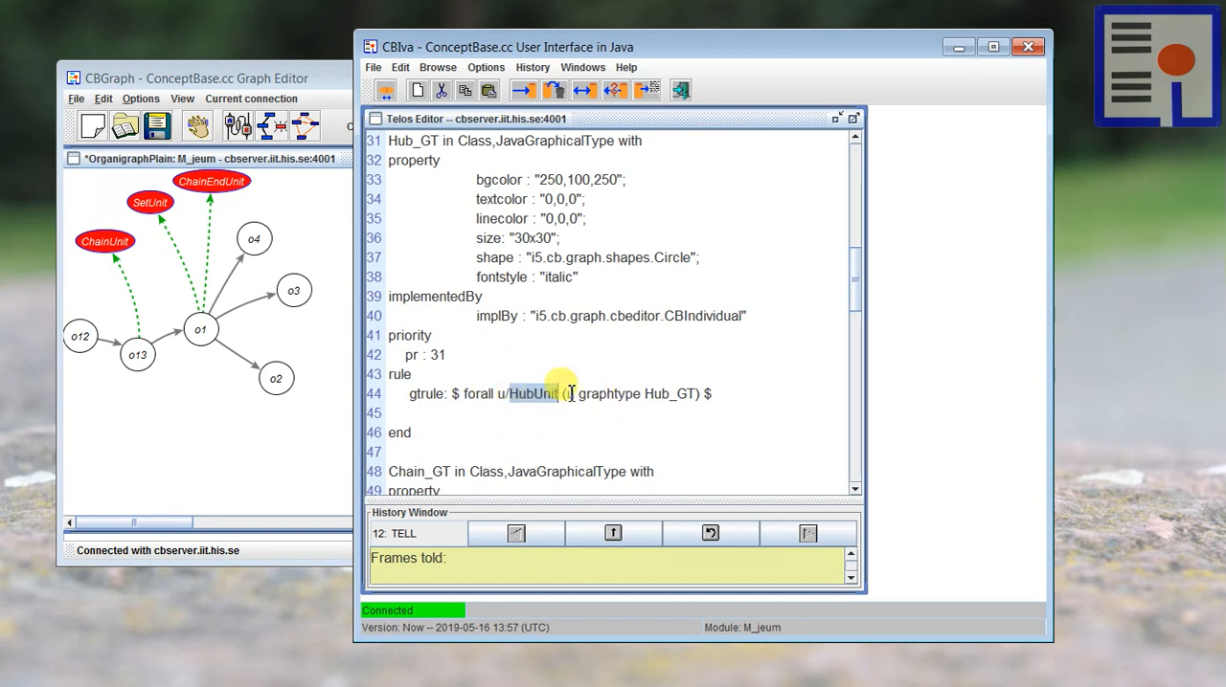
pyautogui.moveTo(563, 393); pyautogui.dragTo(652, 394)
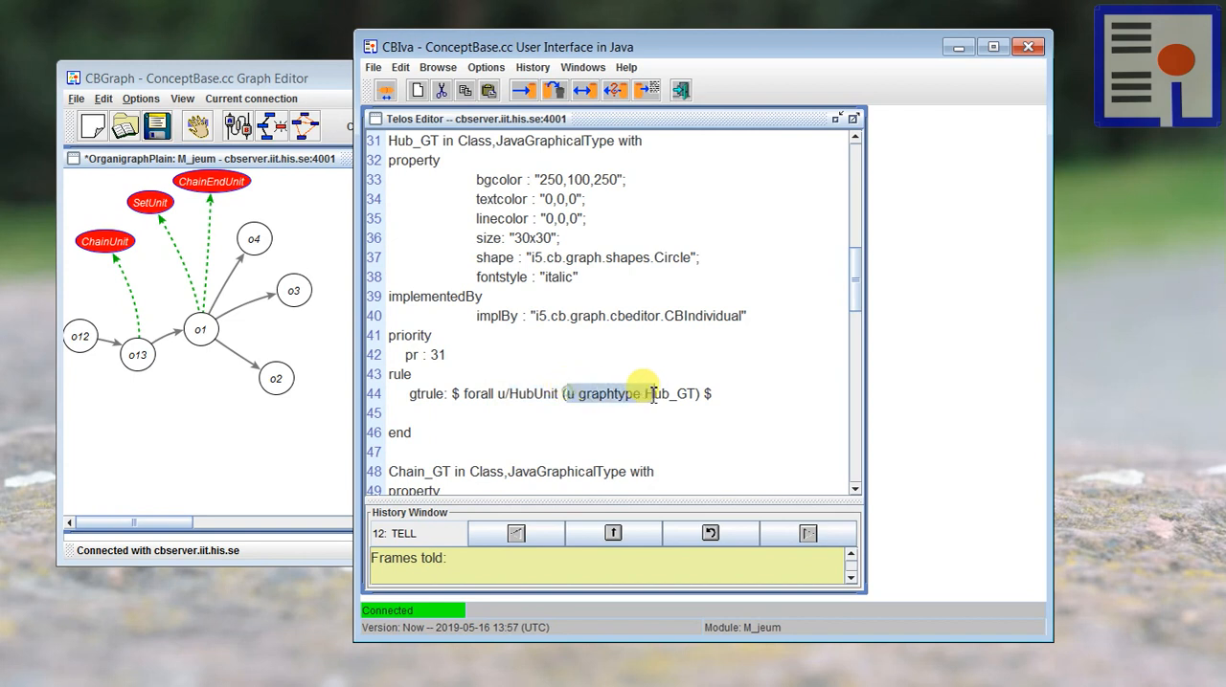
pyautogui.click(609, 419)
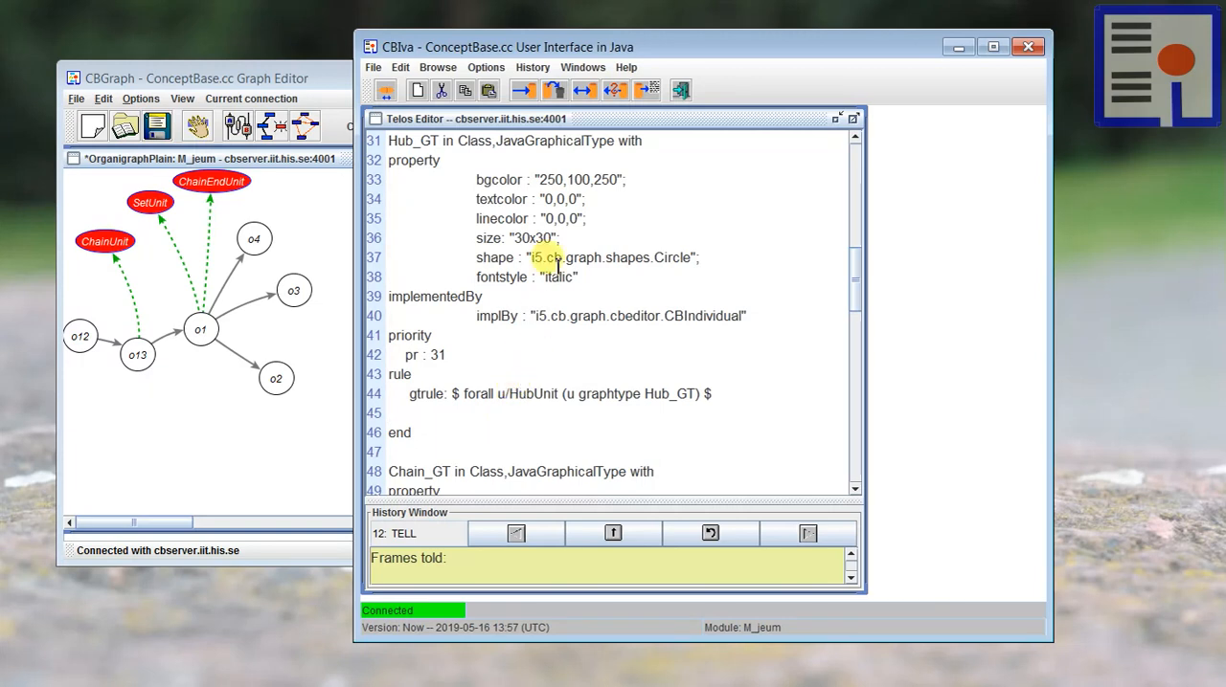
pyautogui.moveTo(542, 179); pyautogui.dragTo(624, 180)
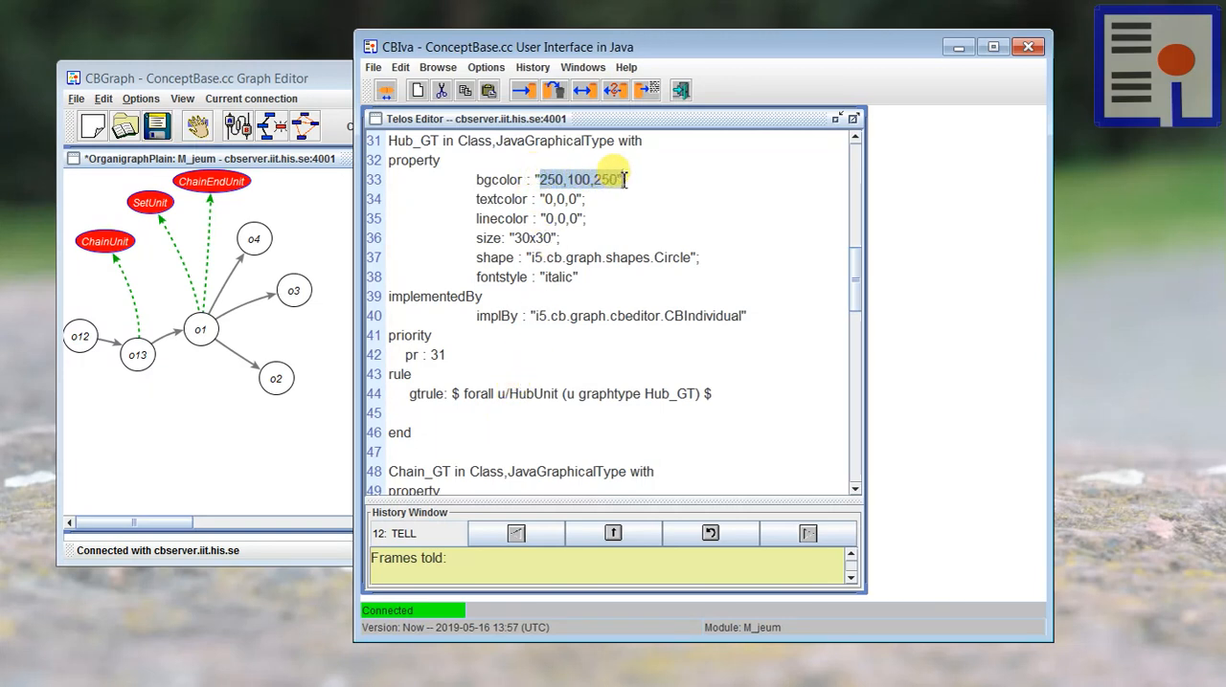
pyautogui.click(572, 239)
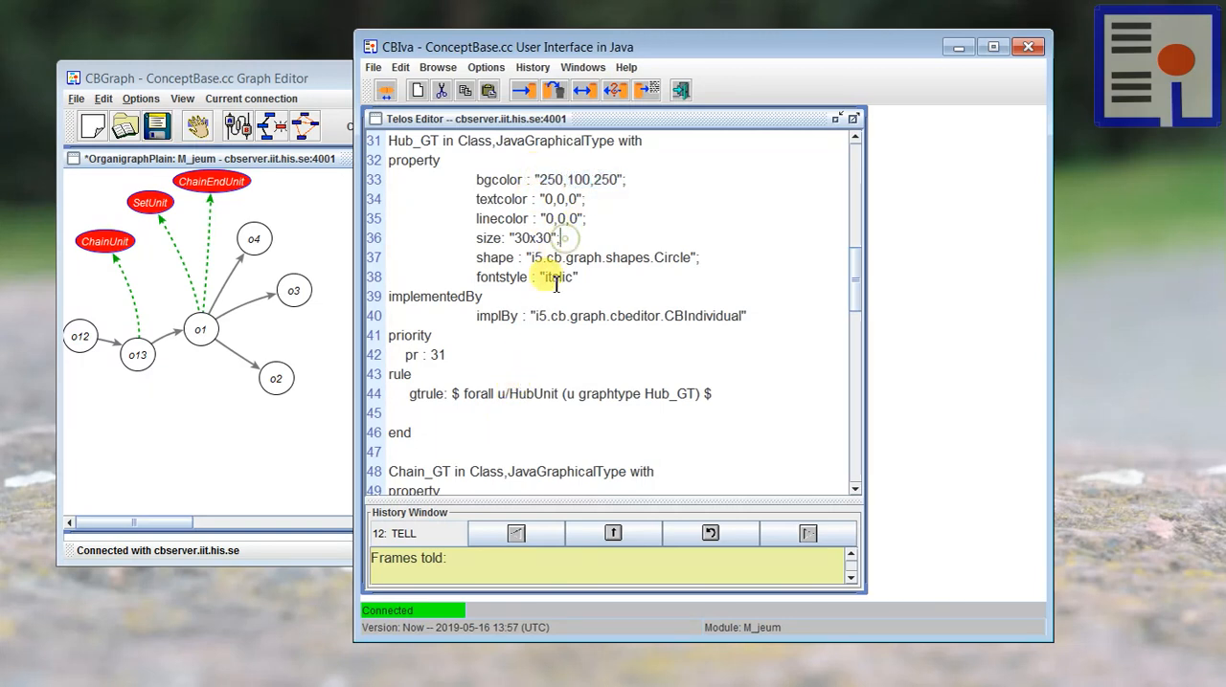
# Step: Review the Chain_GT, ChainStart_GT and ChainEnd_GT definitions, focusing on ChainEnd_GT's background colour and graph type rule
pyautogui.scroll(-2, 526, 286)
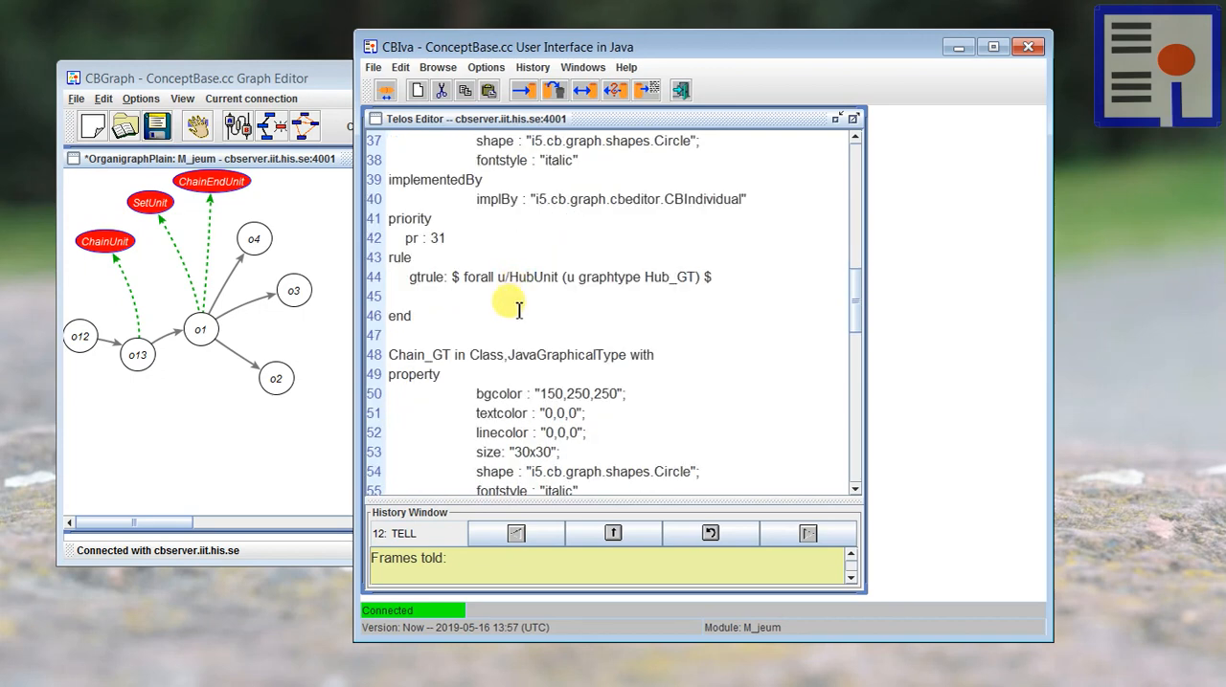
pyautogui.scroll(-8, 518, 311)
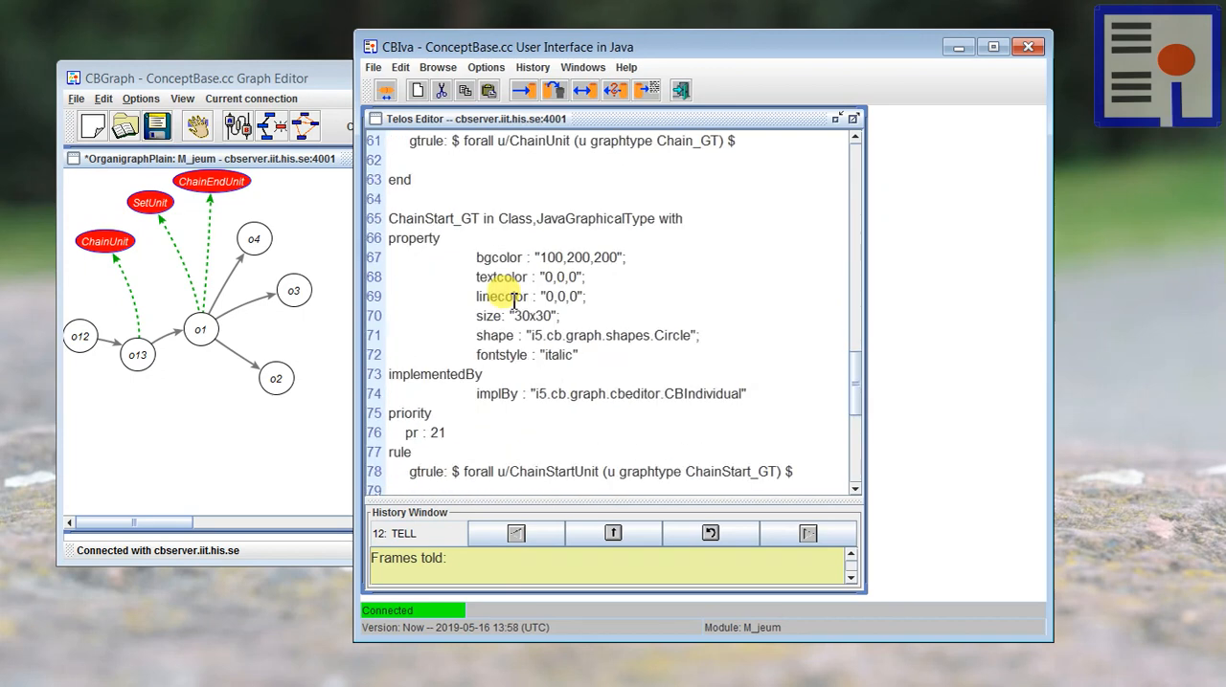
pyautogui.scroll(-6, 514, 301)
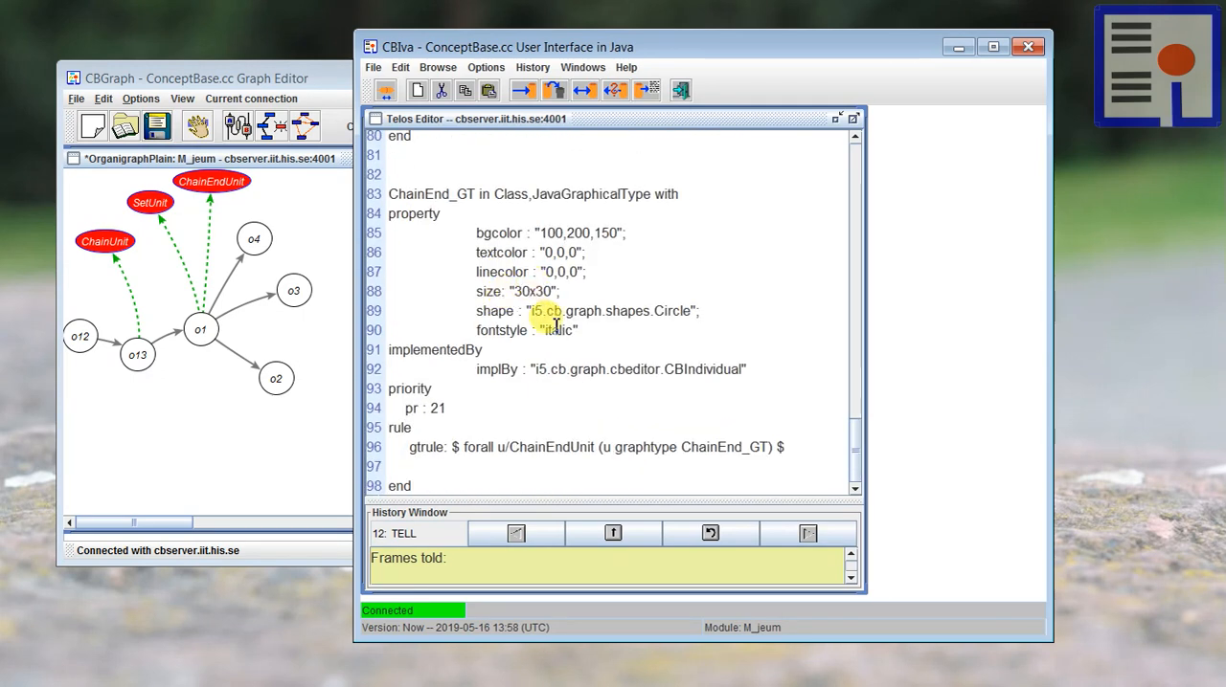
pyautogui.moveTo(543, 233); pyautogui.dragTo(623, 232)
pyautogui.click(610, 322)
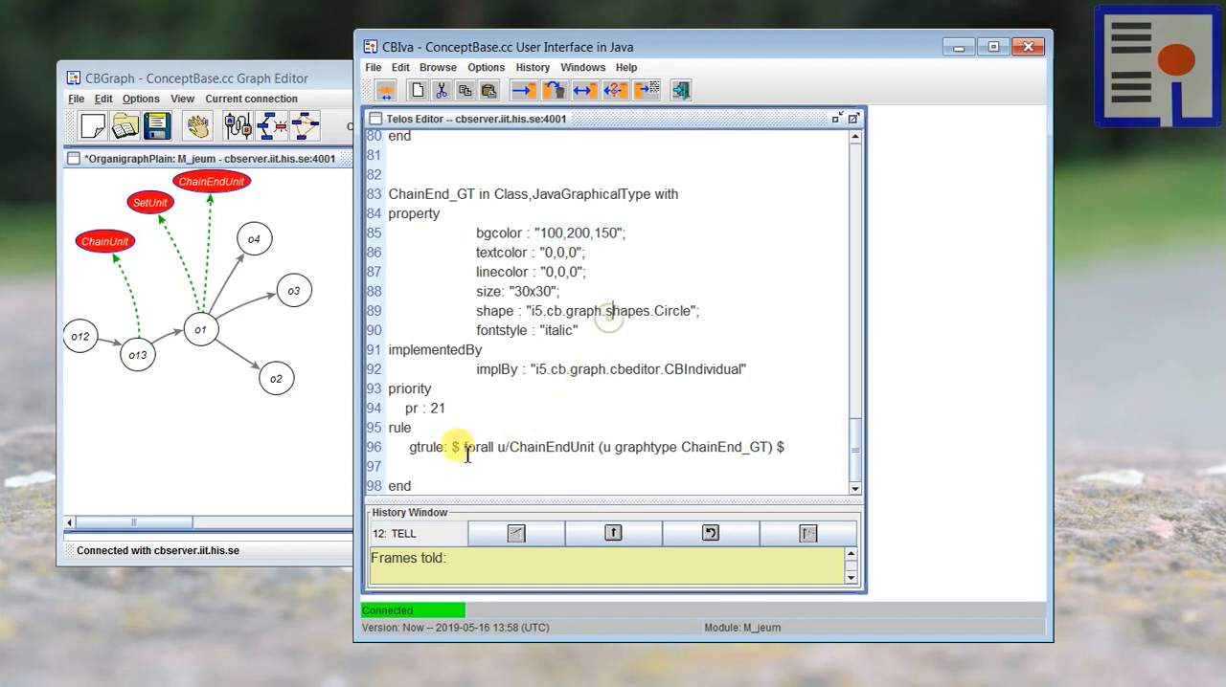
pyautogui.moveTo(461, 447); pyautogui.dragTo(756, 443)
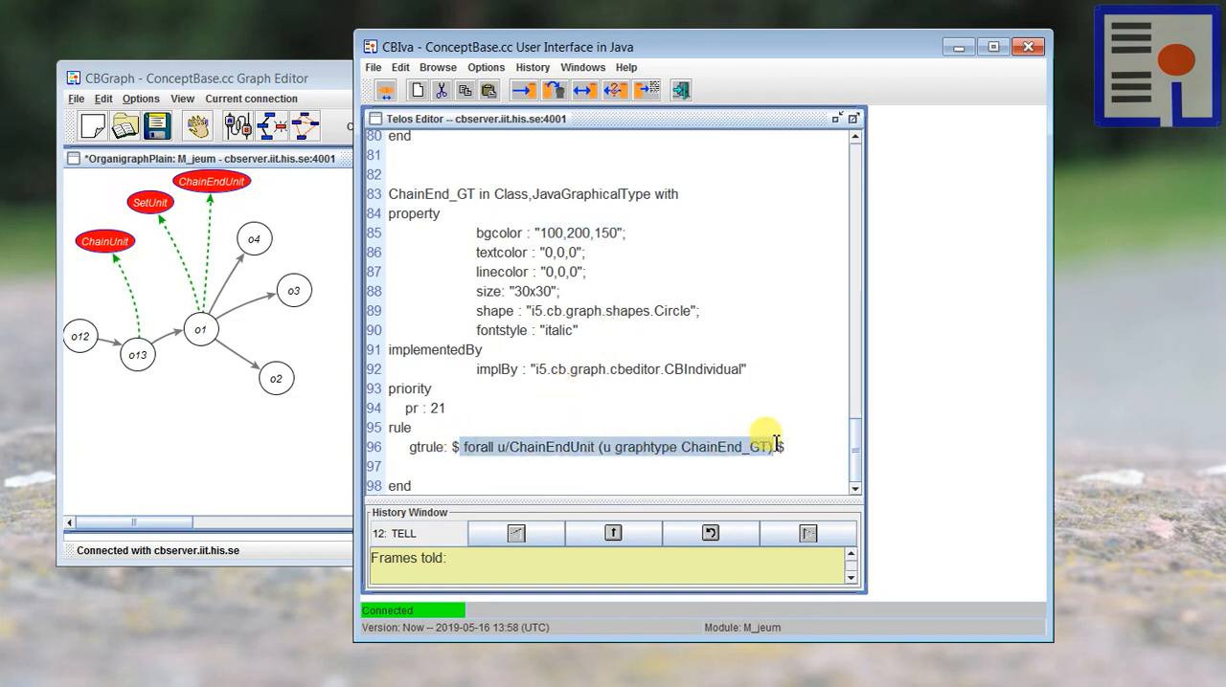
pyautogui.click(568, 369)
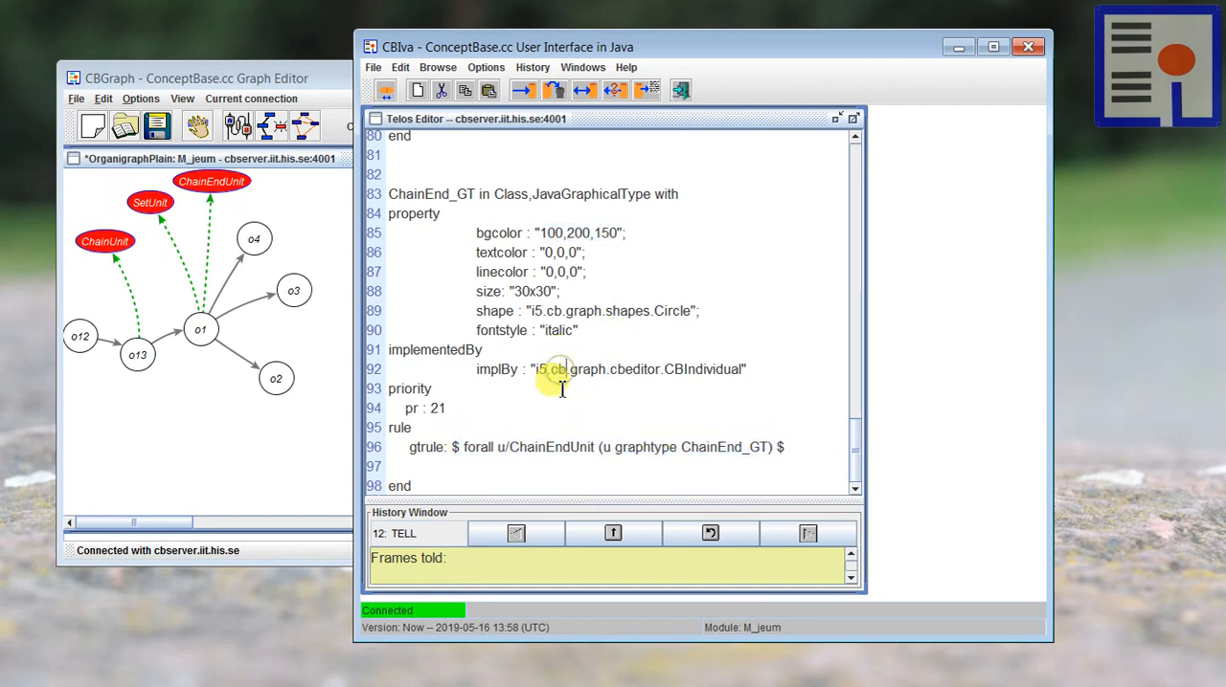
# Step: Tell the OrganigraphHighlight palette and its graphical type definitions to the ConceptBase server
pyautogui.click(458, 406)
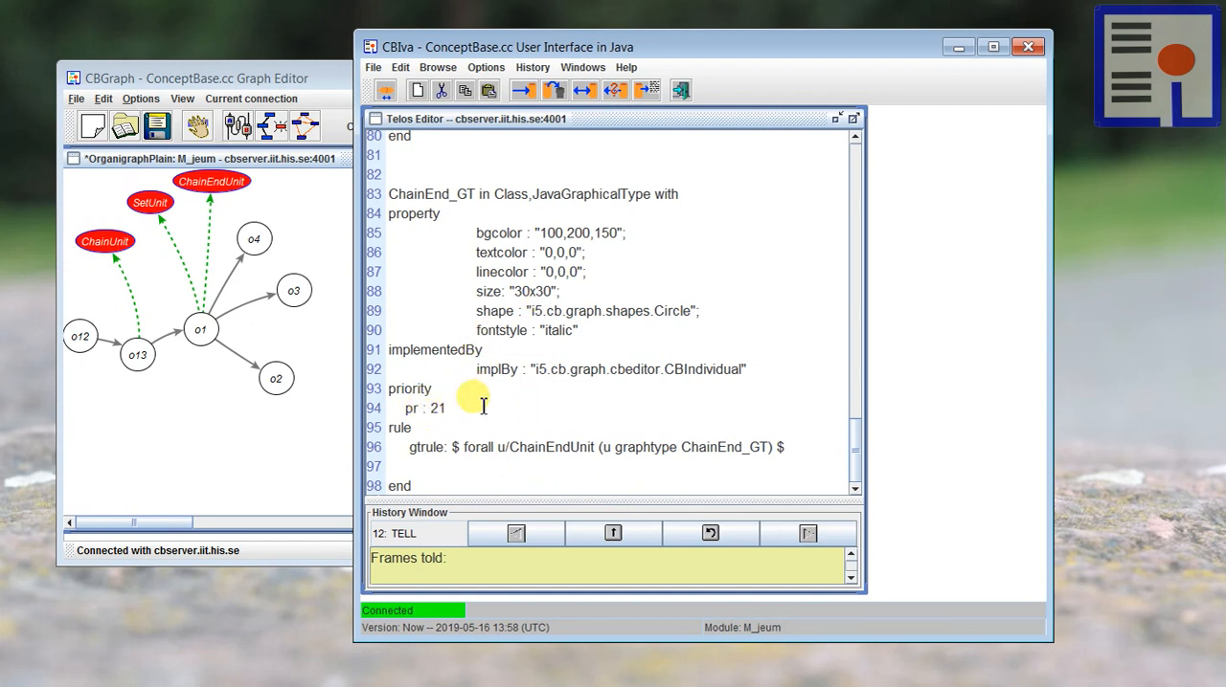
pyautogui.click(523, 90)
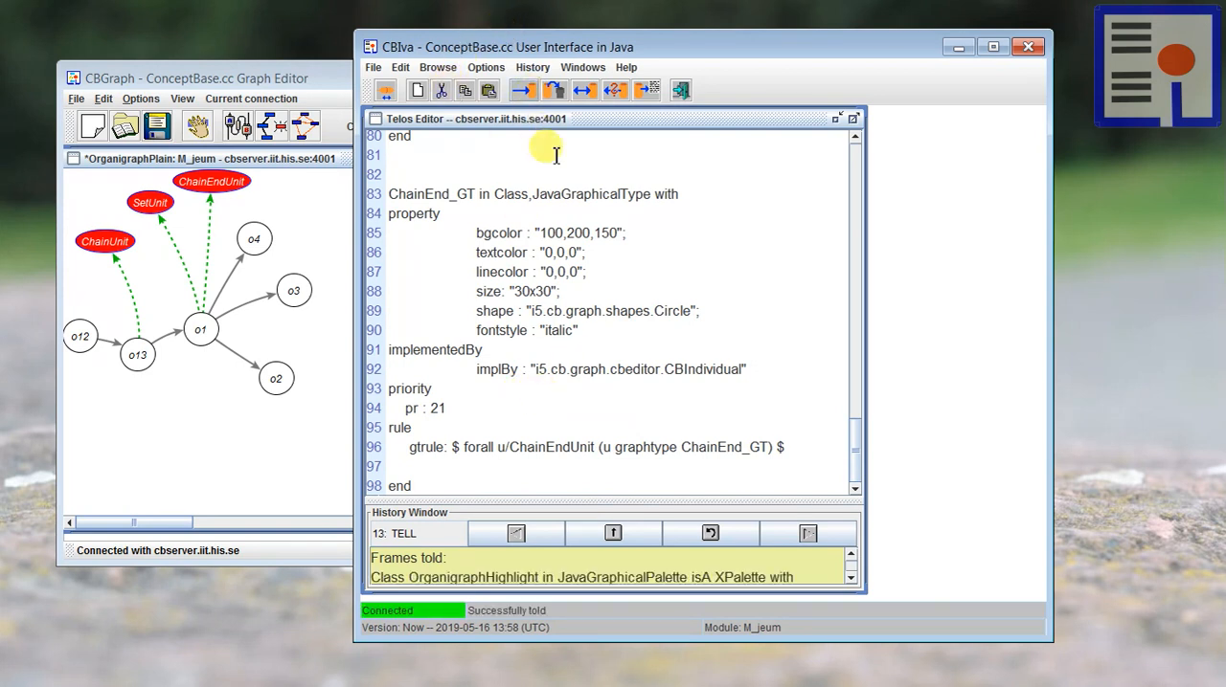
# Step: Switch to the graph editor and change the graph's graphical palette from OrganigraphPlain to OrganigraphHighlight
pyautogui.click(200, 423)
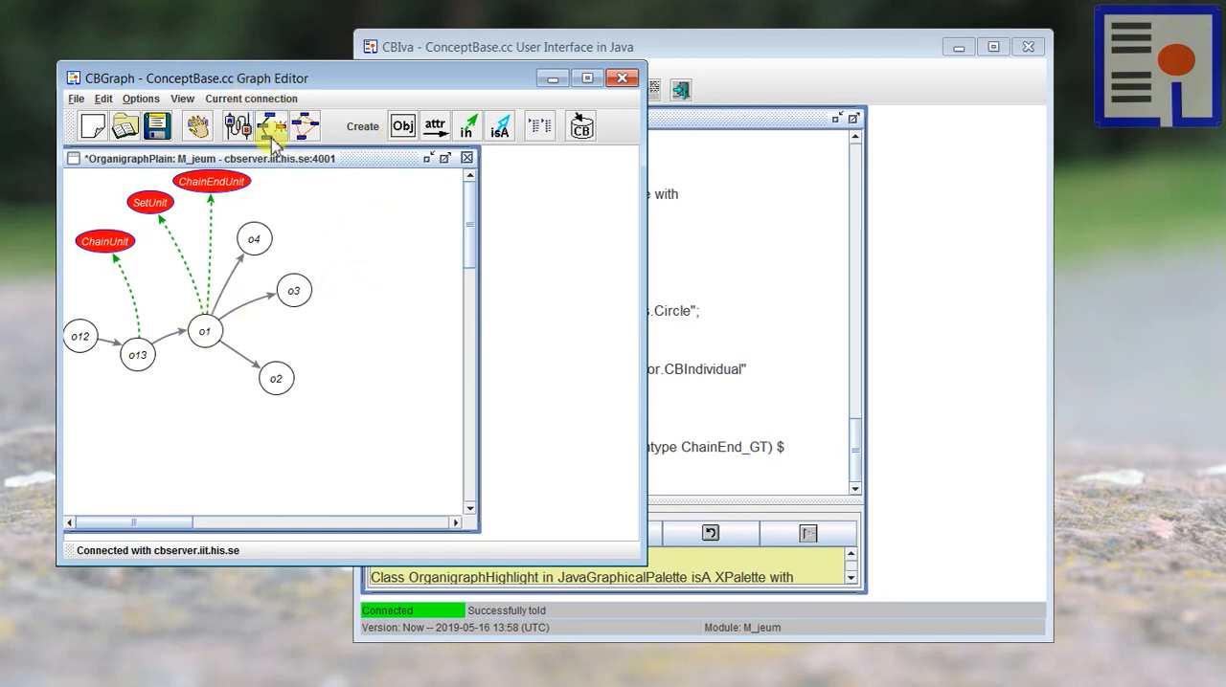
pyautogui.click(210, 179)
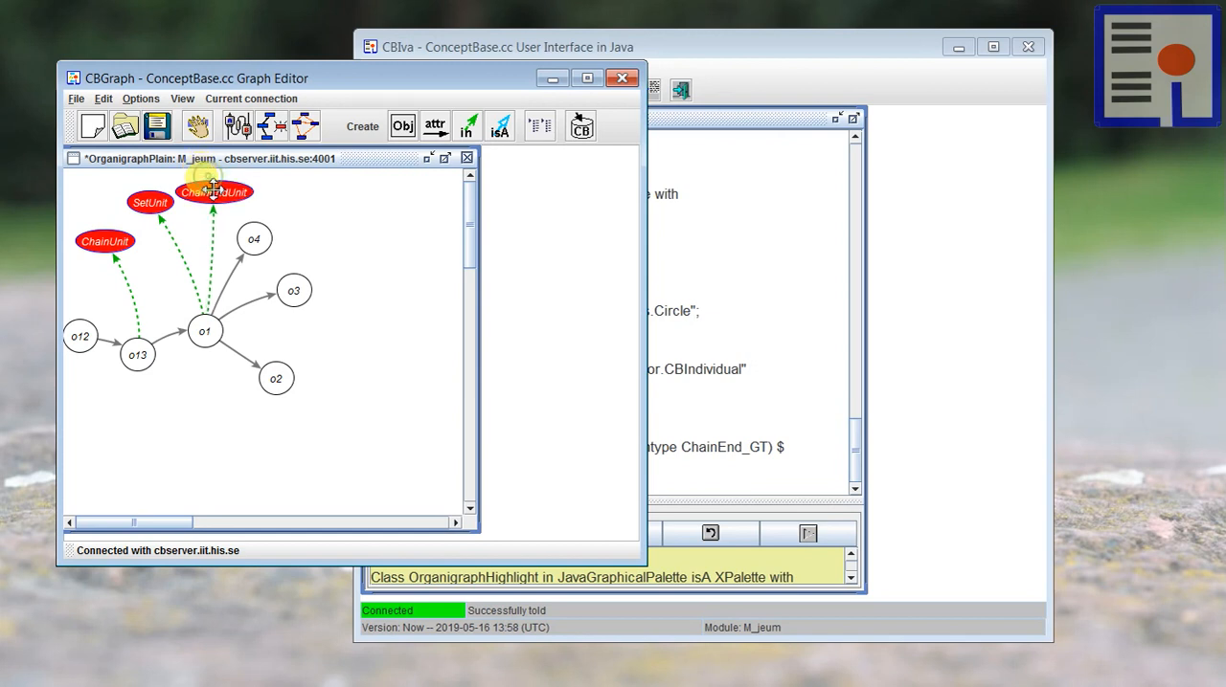
pyautogui.click(237, 99)
pyautogui.click(248, 171)
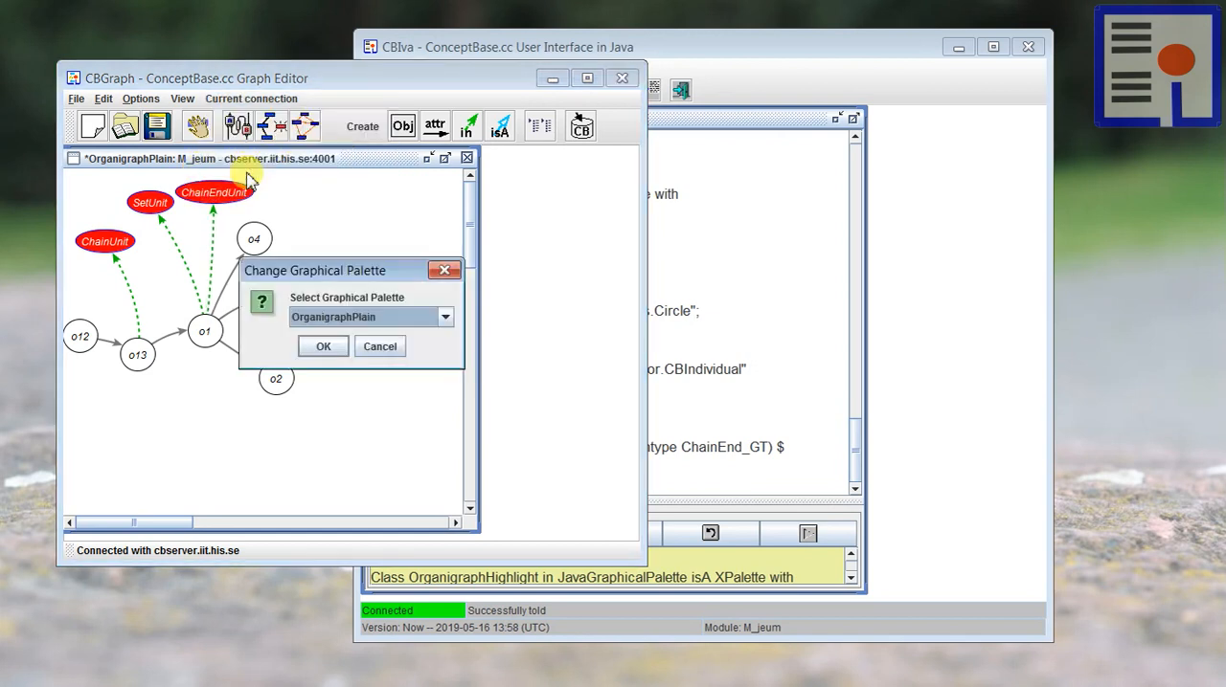
pyautogui.click(316, 319)
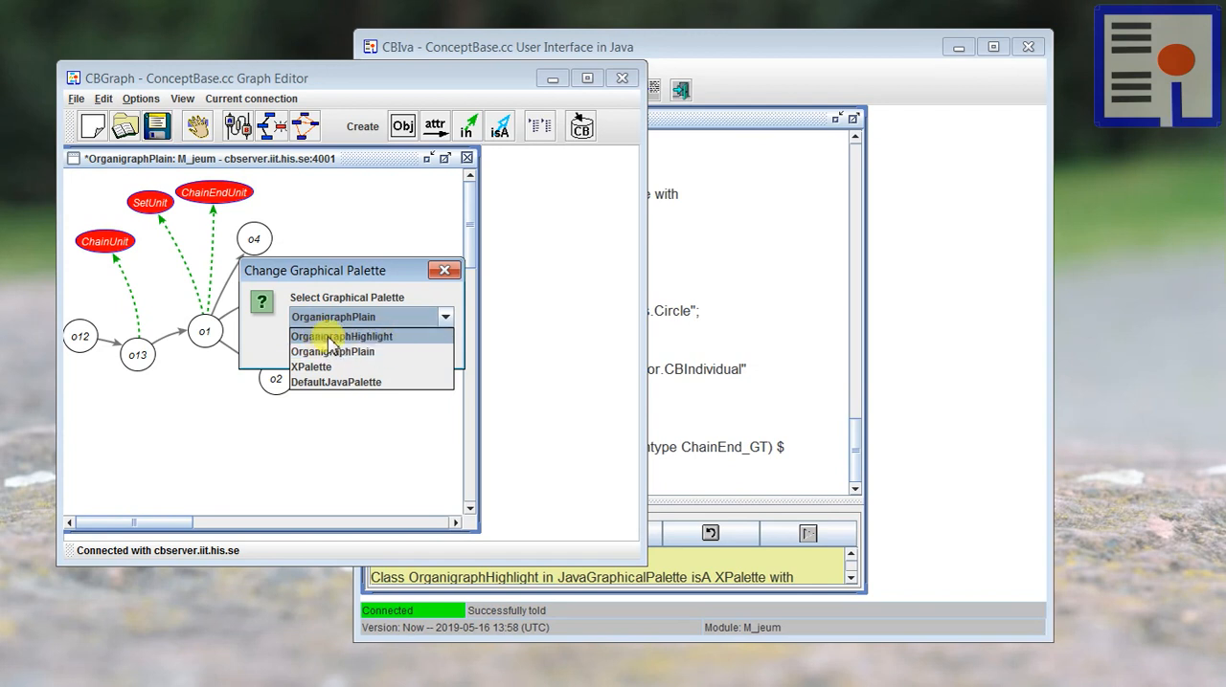
pyautogui.click(335, 337)
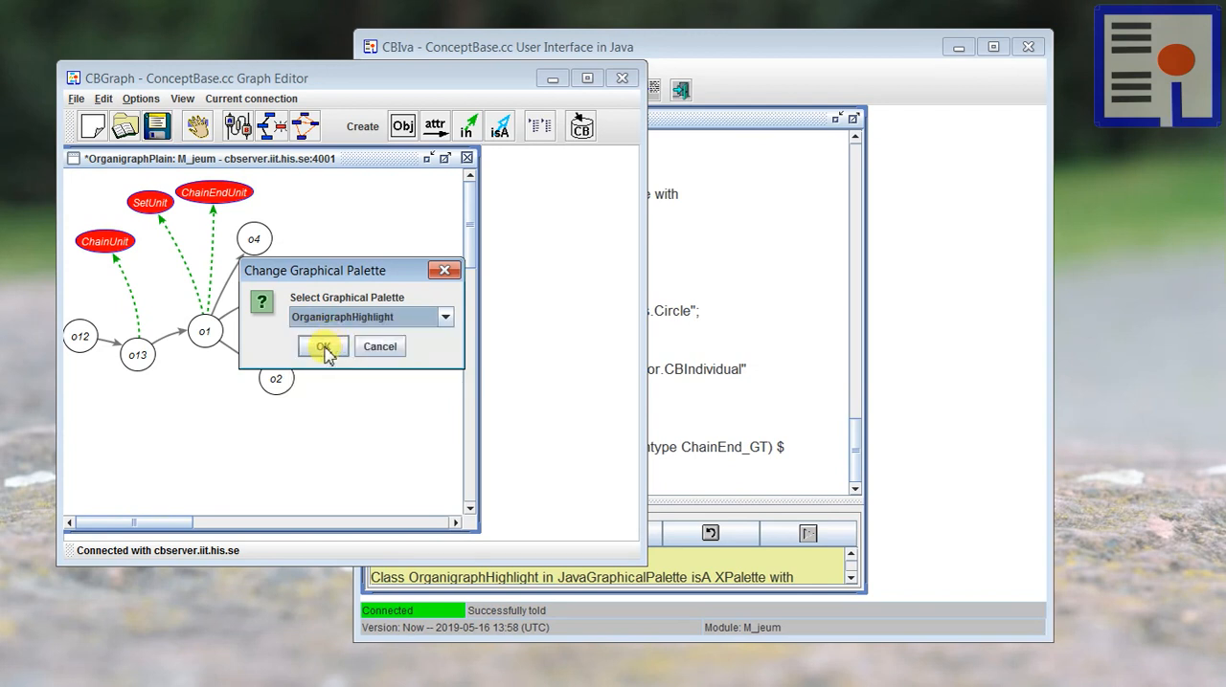
pyautogui.click(323, 347)
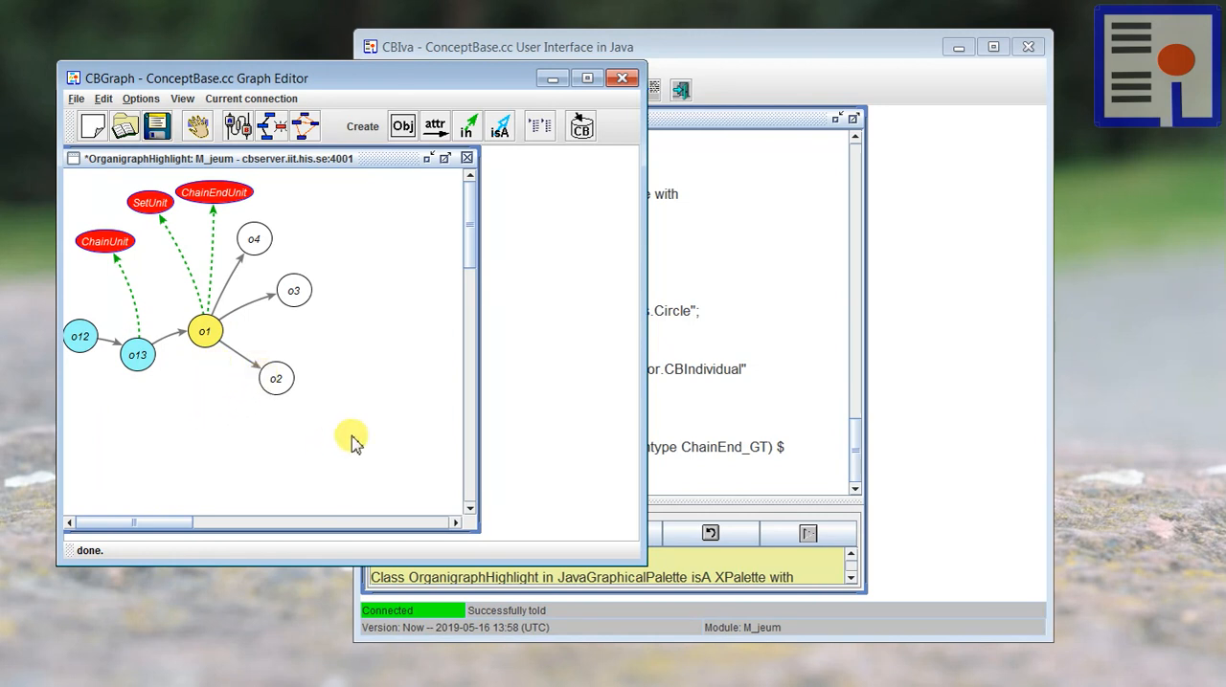
# Step: Move the entire organigraph toward the centre of the canvas and align unit o12 more closely with o13
pyautogui.moveTo(372, 448); pyautogui.dragTo(32, 147)
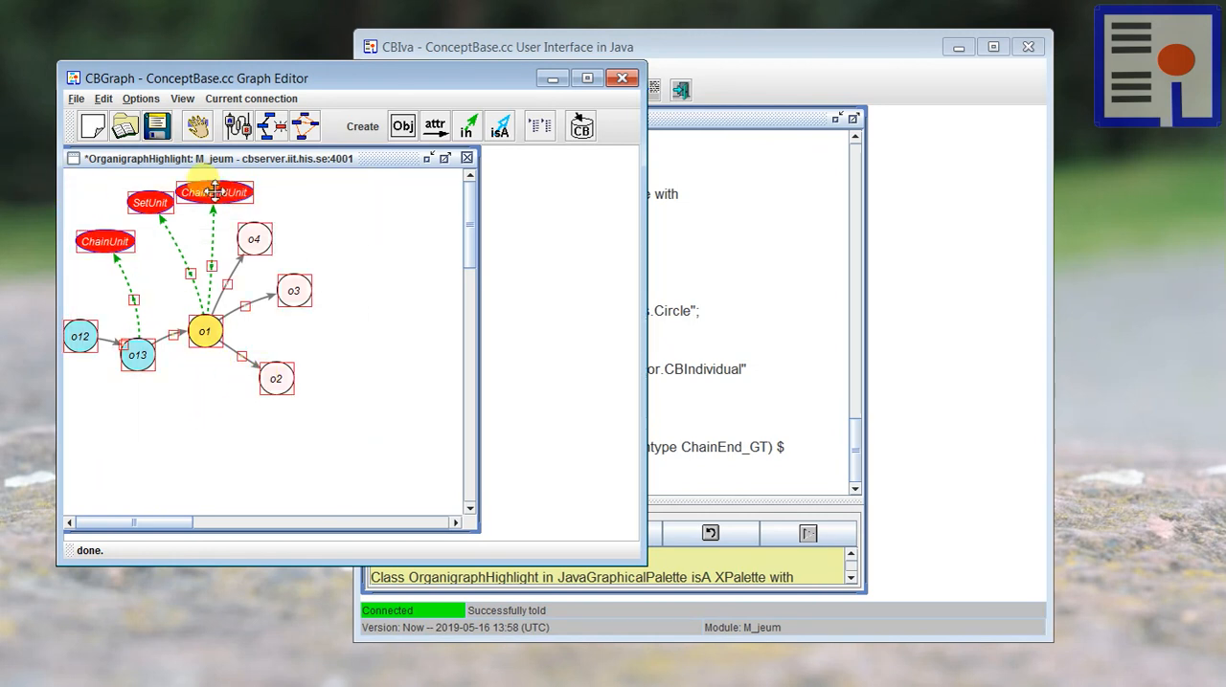
pyautogui.moveTo(208, 188); pyautogui.dragTo(331, 210)
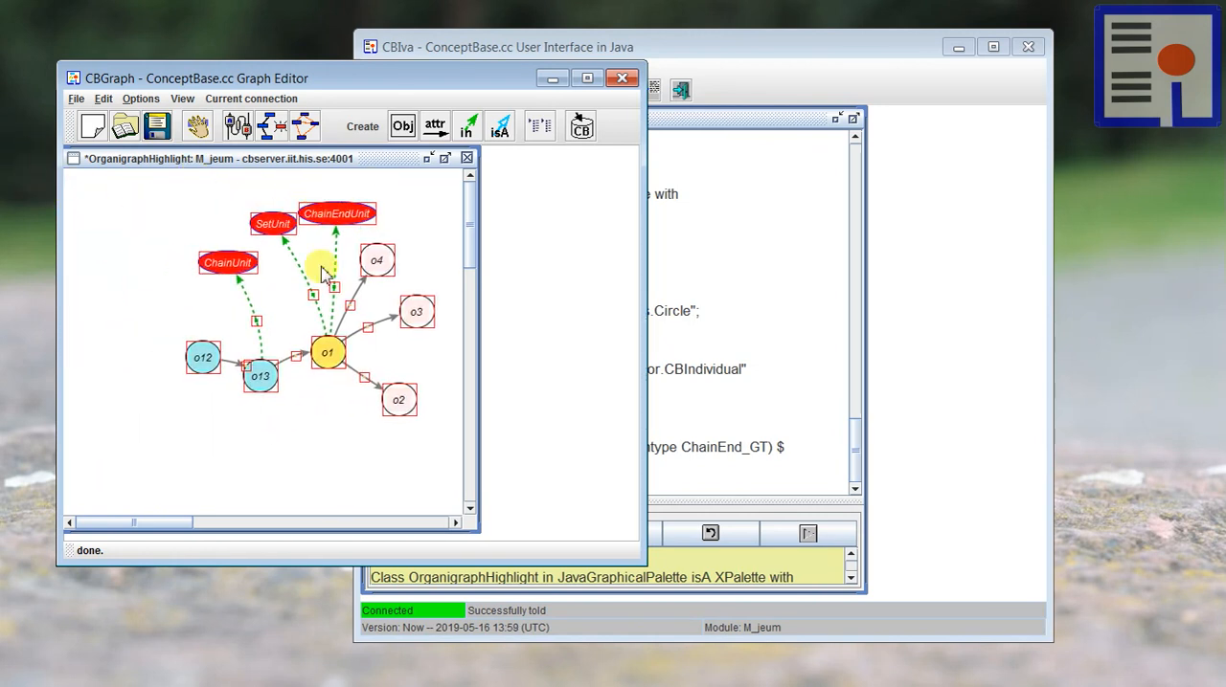
pyautogui.click(316, 439)
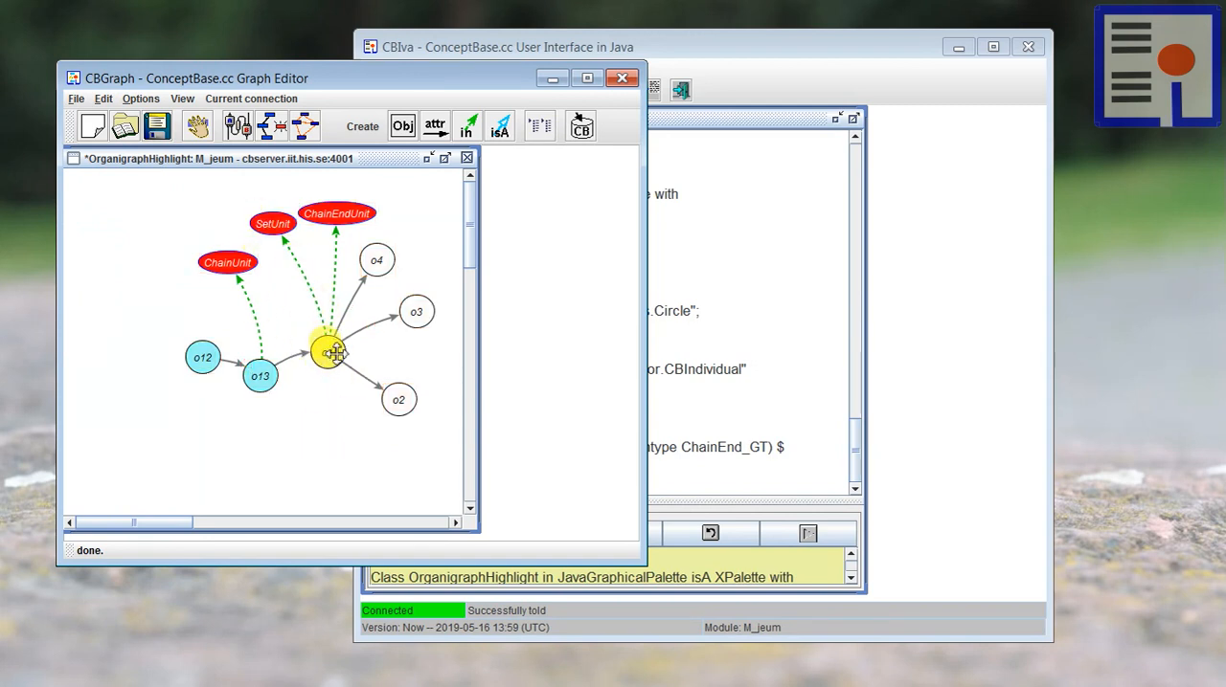
pyautogui.moveTo(197, 357); pyautogui.dragTo(198, 367)
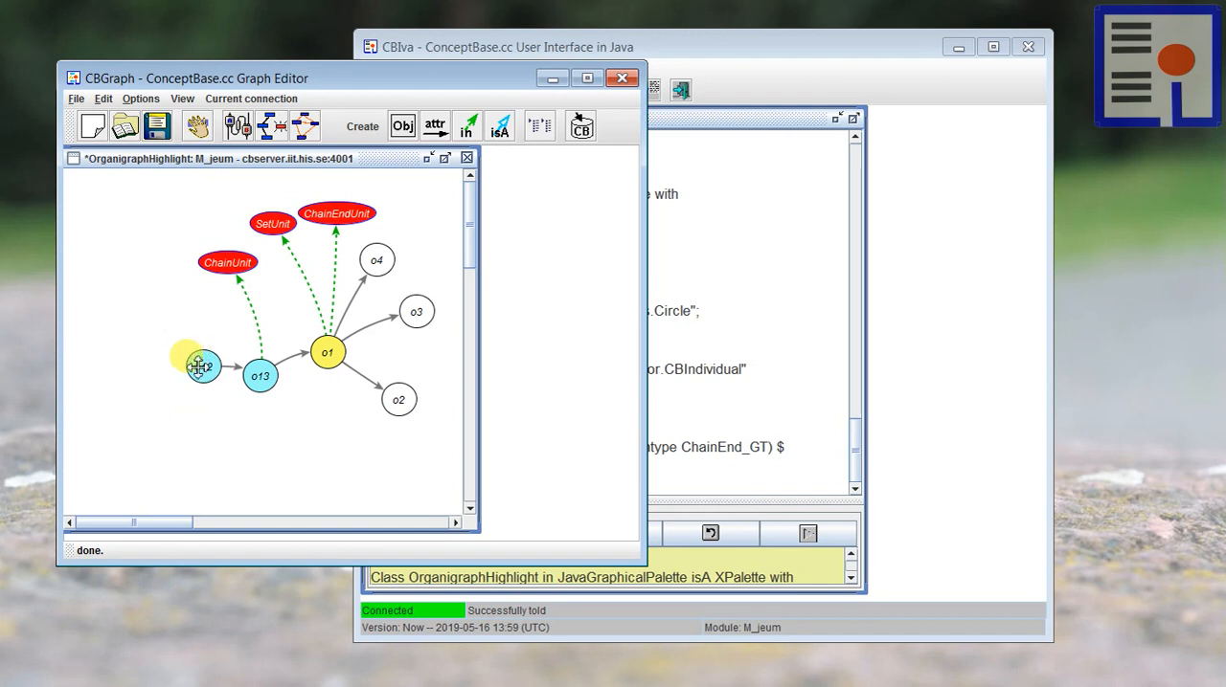
pyautogui.rightClick(198, 366)
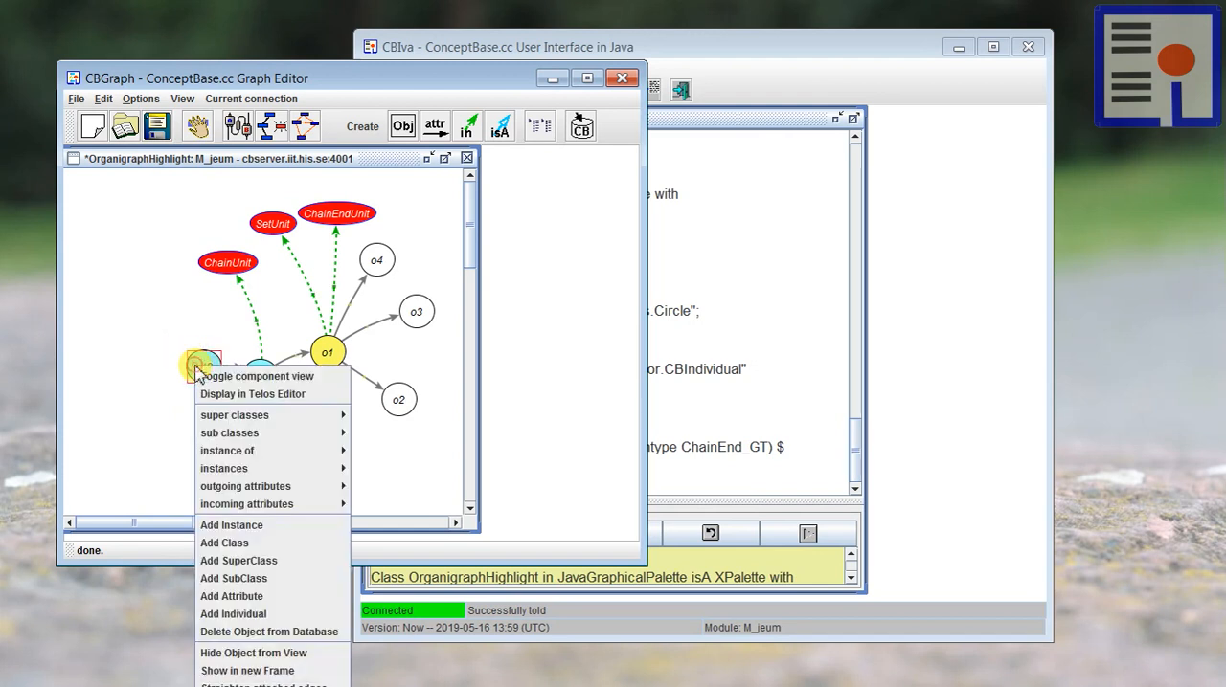
pyautogui.click(117, 428)
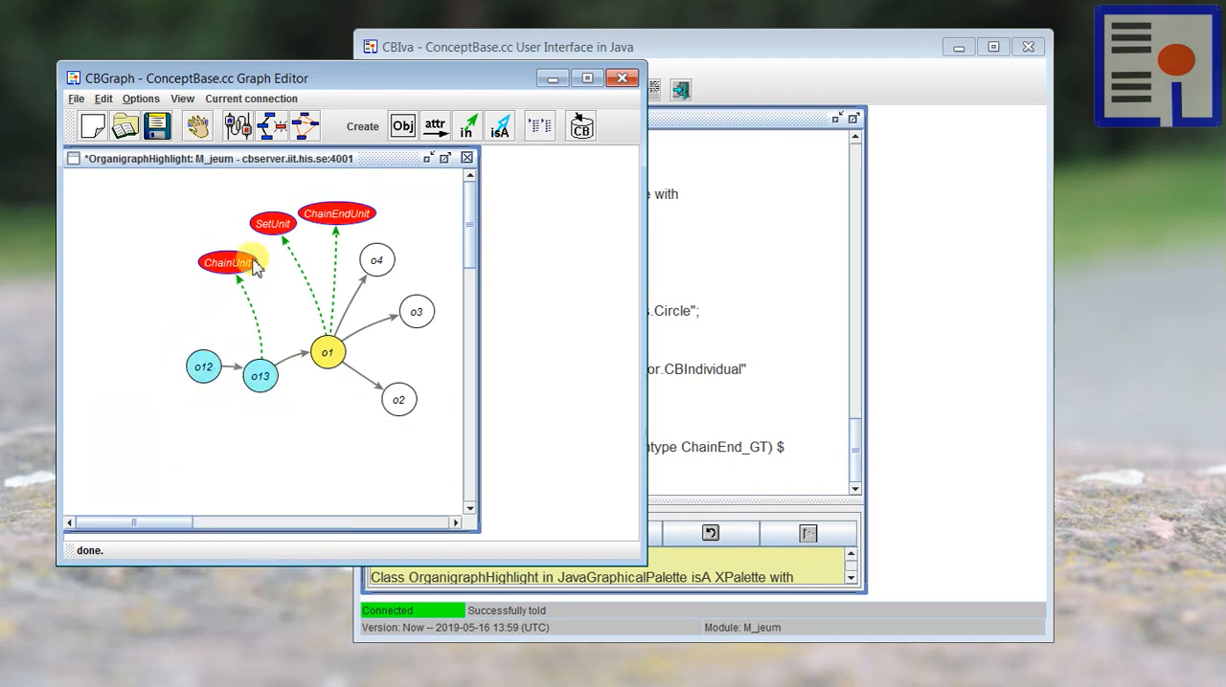
# Step: Show ChainUnit's explicit superclass Unit, place it above ChainUnit, and display all explicit instances of Unit
pyautogui.rightClick(221, 262)
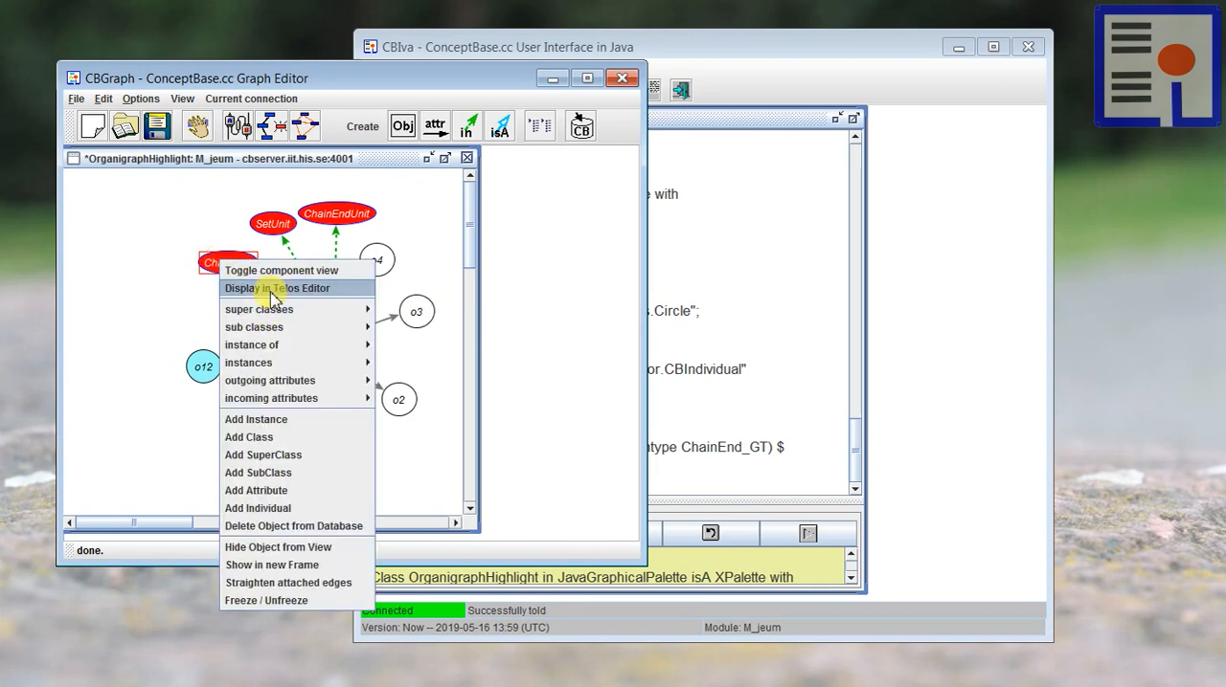
pyautogui.moveTo(278, 328)
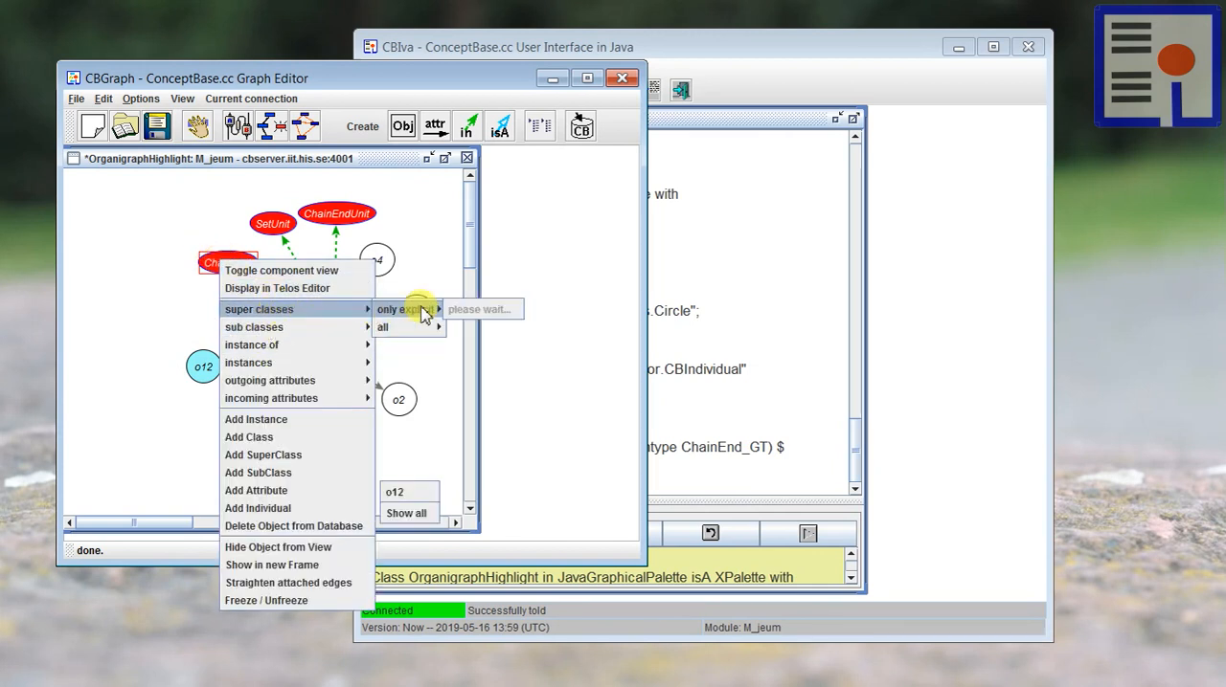
pyautogui.click(453, 305)
pyautogui.moveTo(209, 179); pyautogui.dragTo(200, 192)
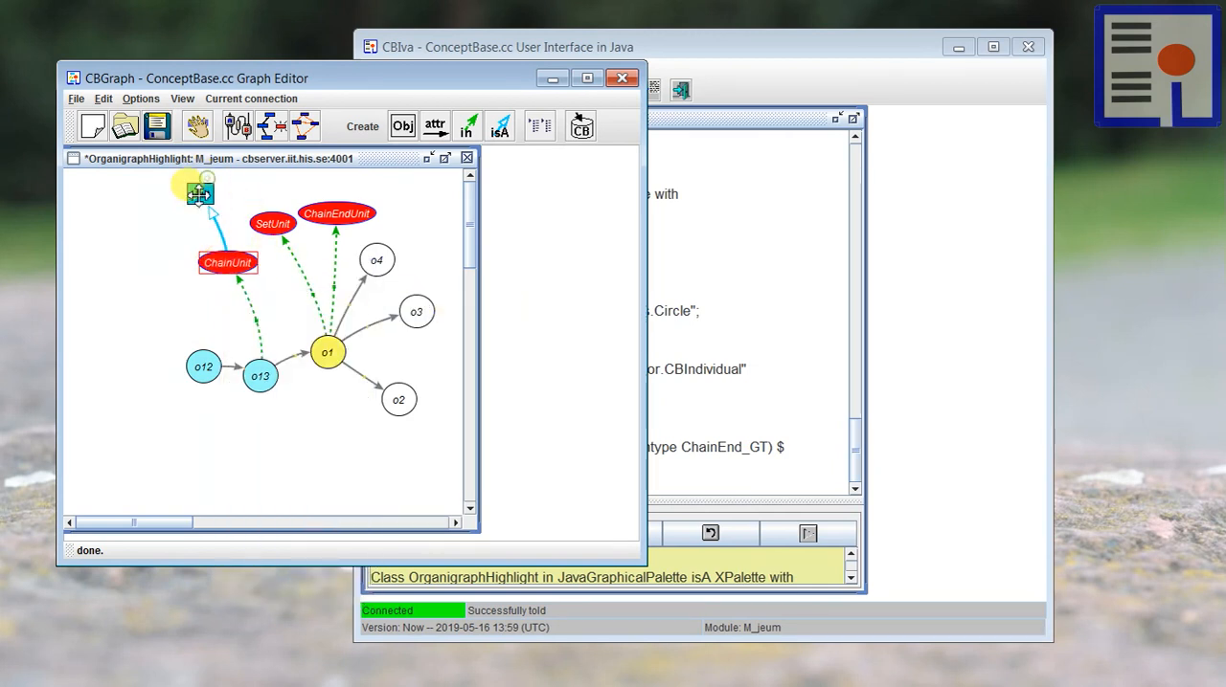
pyautogui.rightClick(198, 193)
pyautogui.moveTo(340, 297)
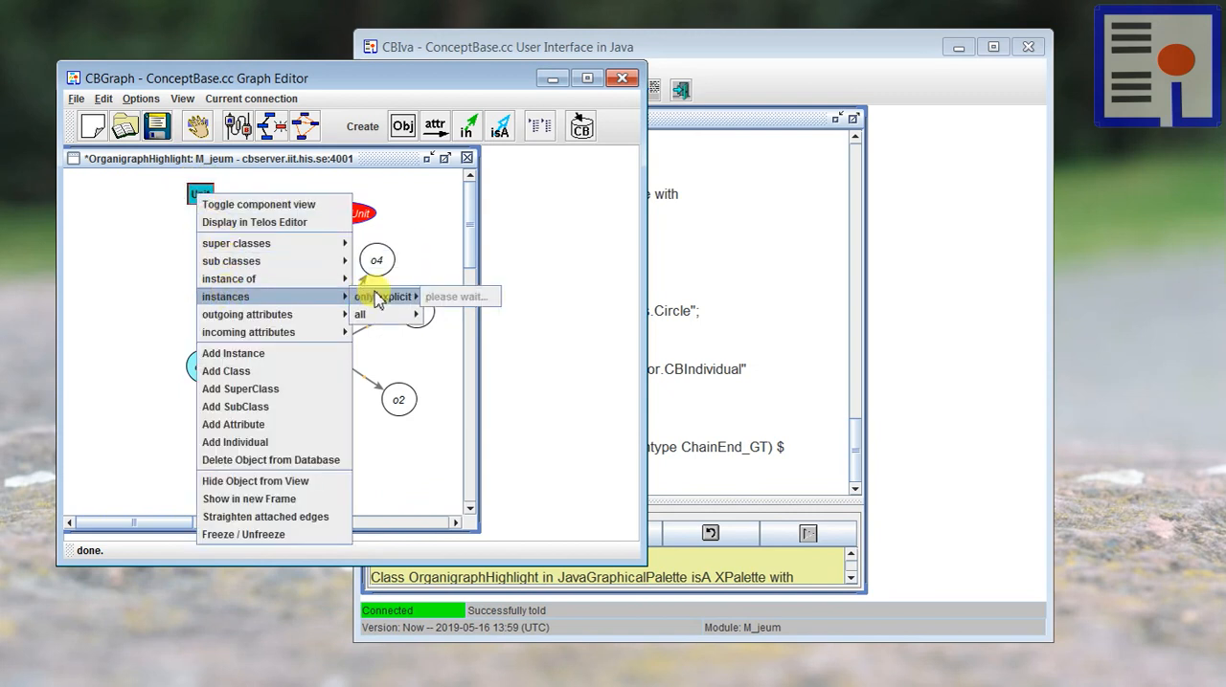
pyautogui.click(446, 529)
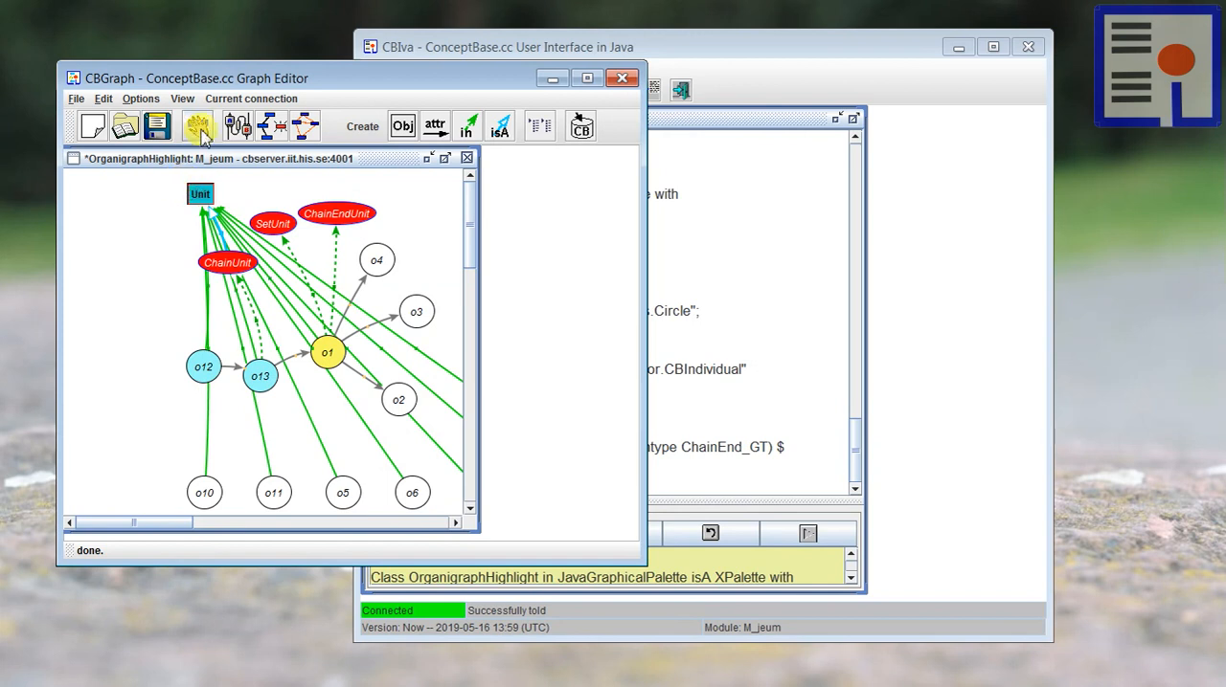
# Step: Hide the Unit node from the view, maximise the diagram frame and widen the graph editor window
pyautogui.click(198, 128)
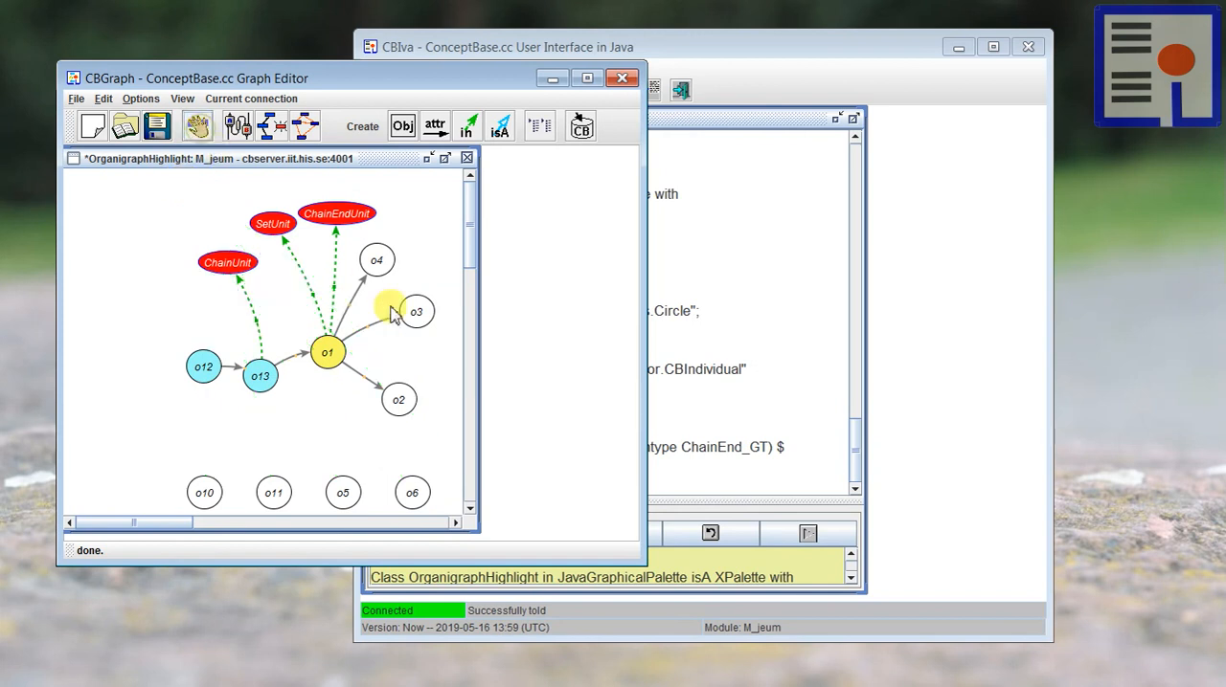
pyautogui.click(444, 158)
pyautogui.moveTo(644, 355); pyautogui.dragTo(852, 356)
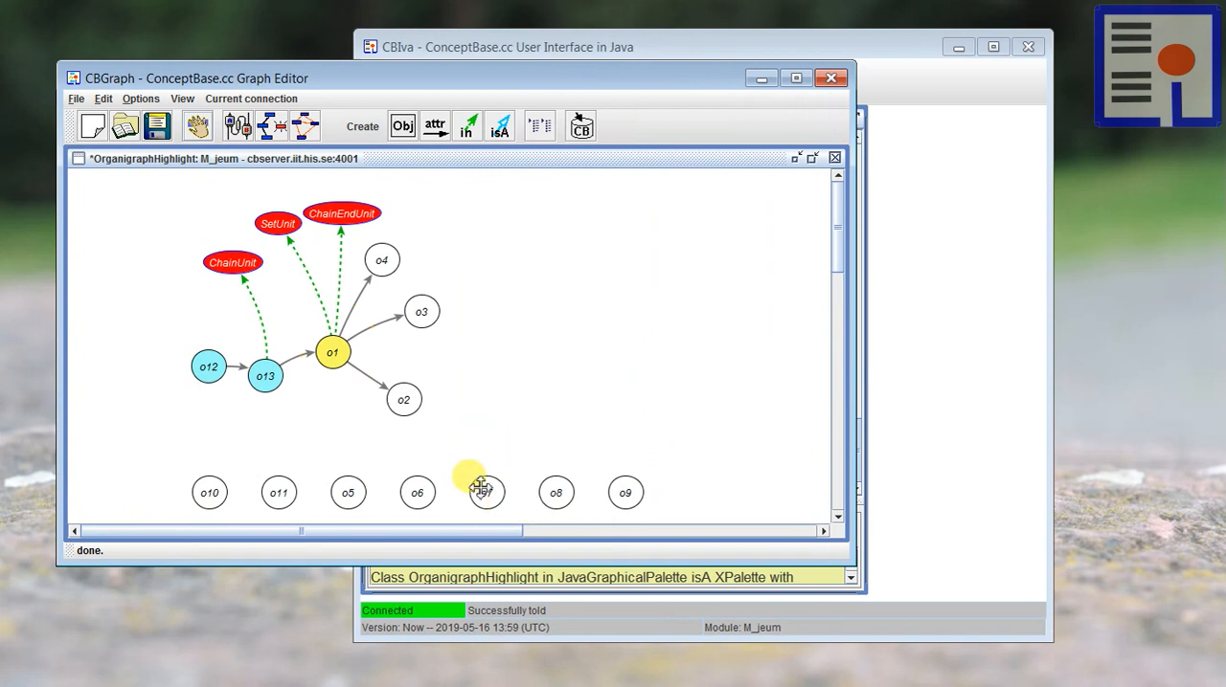
# Step: Rearrange the newly shown units, placing o7 below o13, o9 above o8, and o10 farther from o11
pyautogui.moveTo(479, 483); pyautogui.dragTo(257, 428)
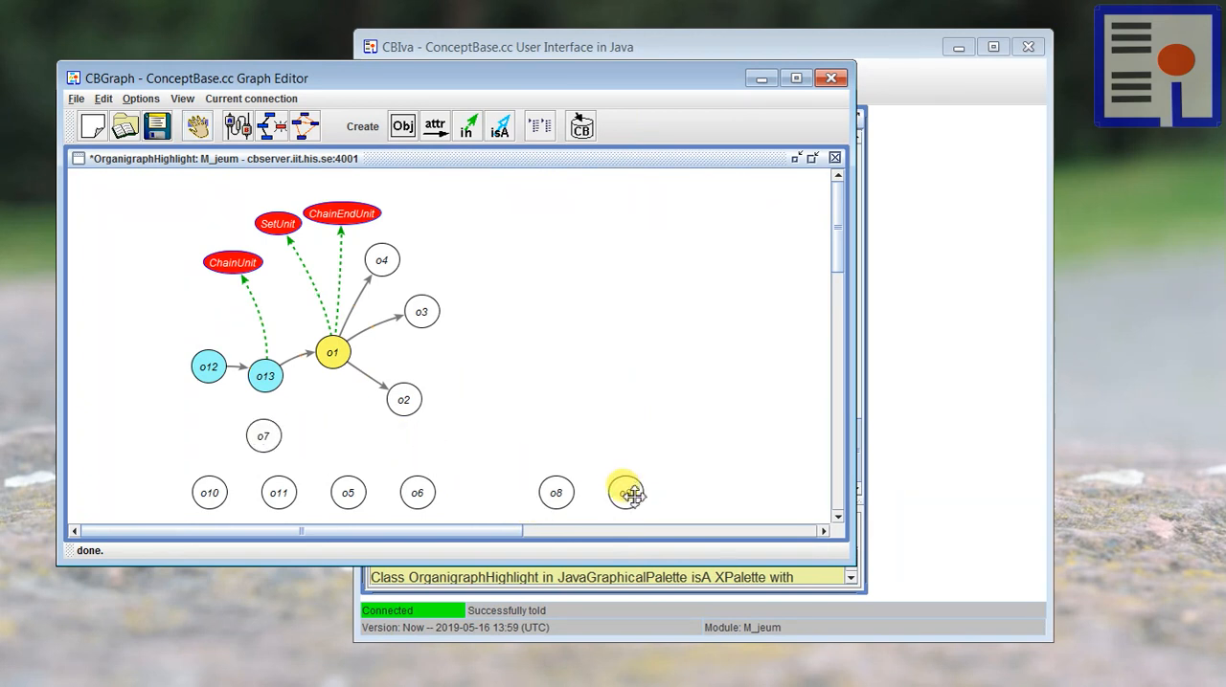
pyautogui.moveTo(629, 492); pyautogui.dragTo(584, 446)
pyautogui.moveTo(834, 219); pyautogui.dragTo(821, 274)
pyautogui.moveTo(413, 535); pyautogui.dragTo(274, 527)
pyautogui.scroll(1, 308, 459)
pyautogui.scroll(1, 308, 460)
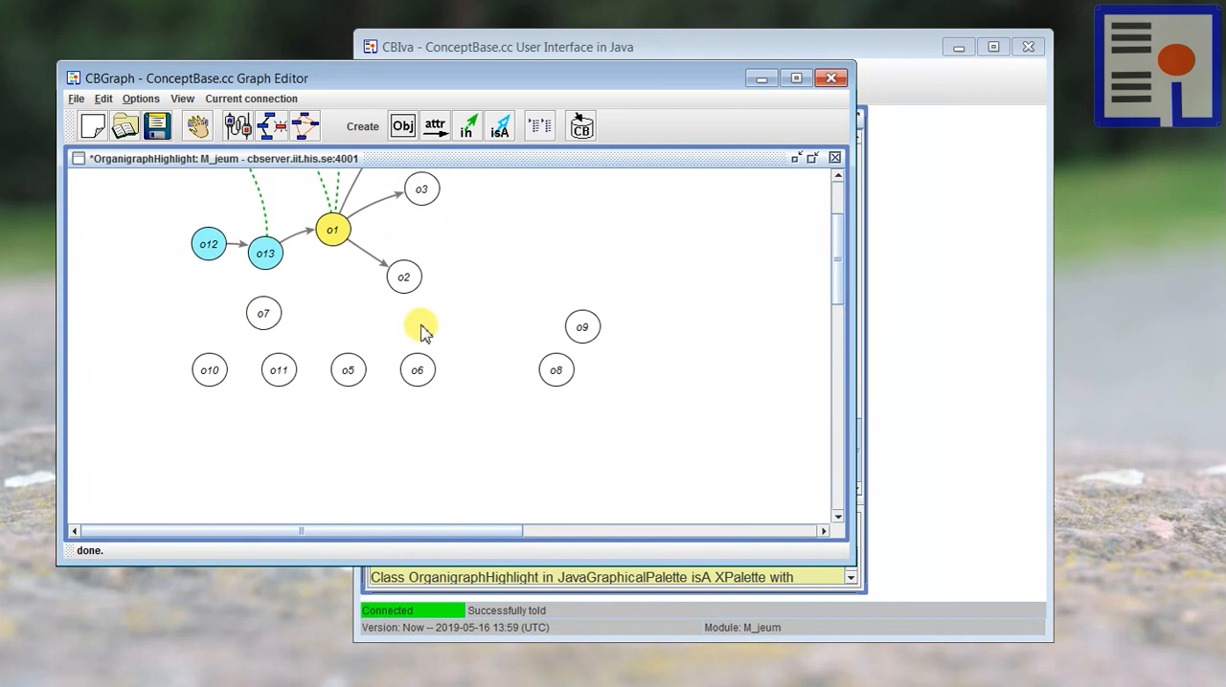
pyautogui.moveTo(214, 366); pyautogui.dragTo(191, 374)
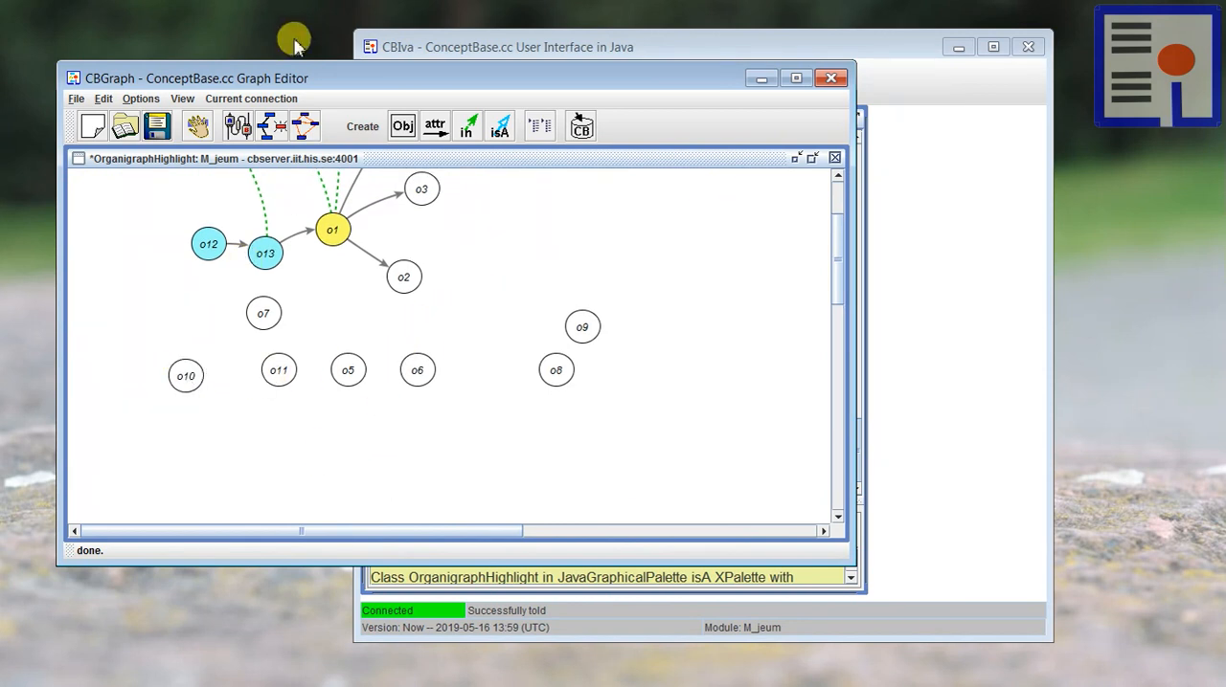
# Step: Change the graph's graphical palette to OrganigraphPlain
pyautogui.click(251, 99)
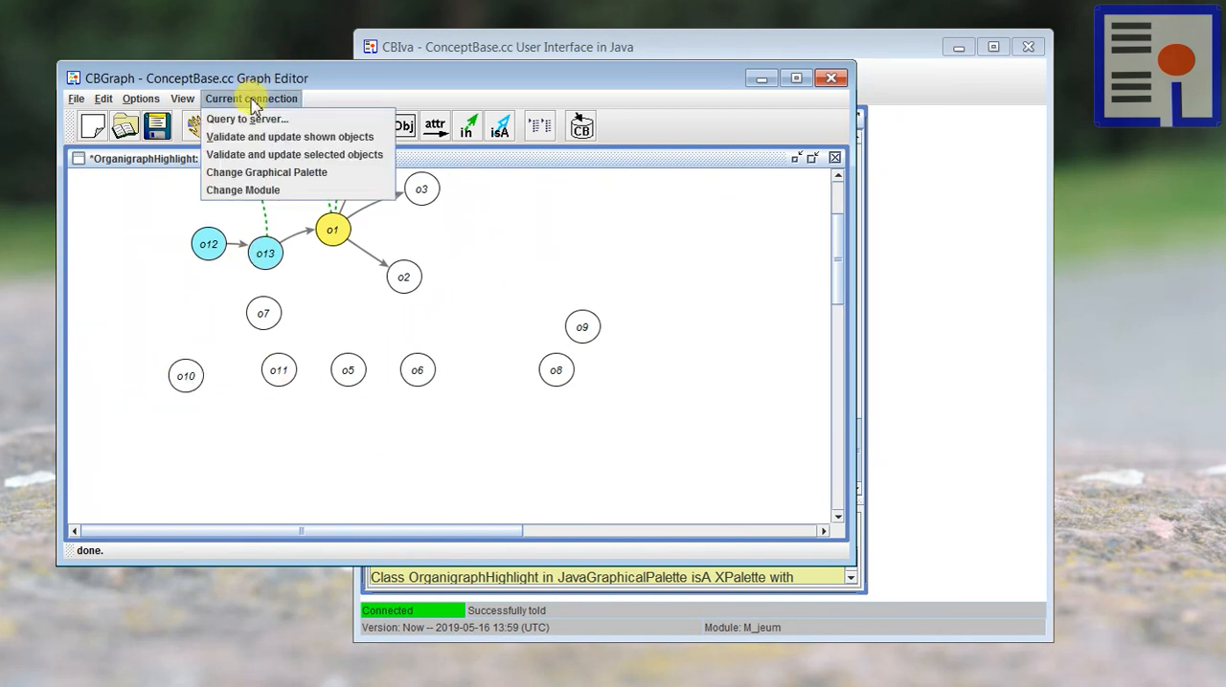
pyautogui.click(262, 173)
pyautogui.click(417, 323)
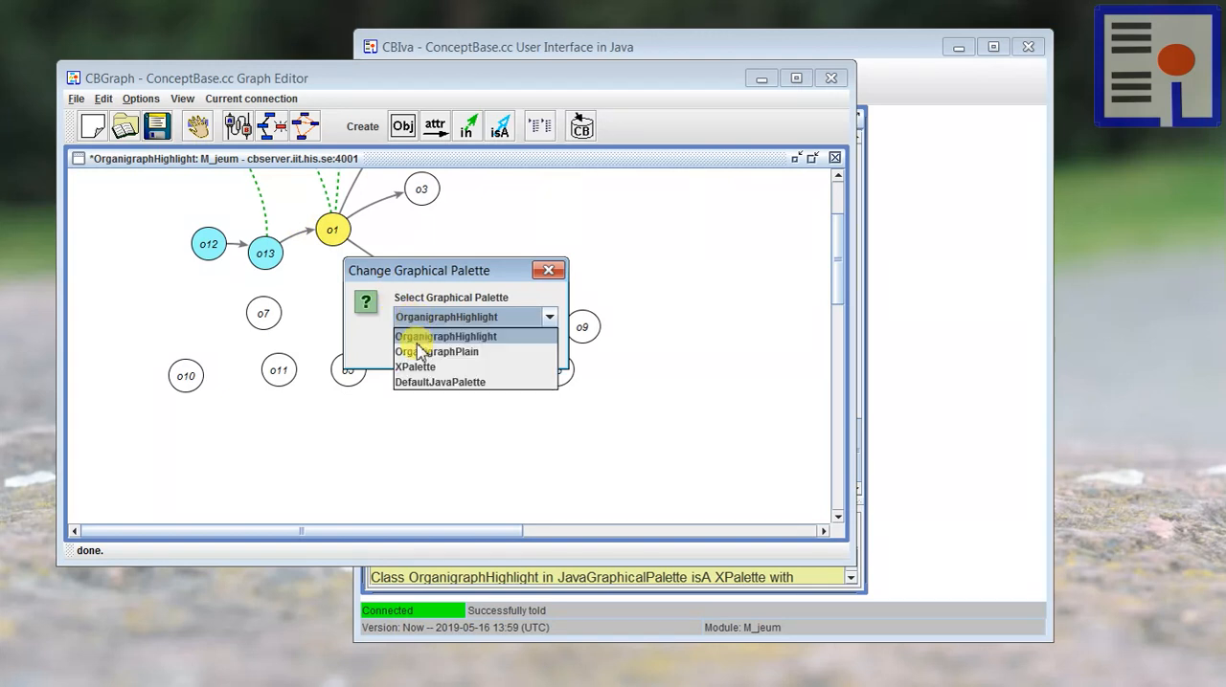
pyautogui.click(417, 341)
pyautogui.click(428, 324)
pyautogui.click(430, 336)
pyautogui.click(419, 351)
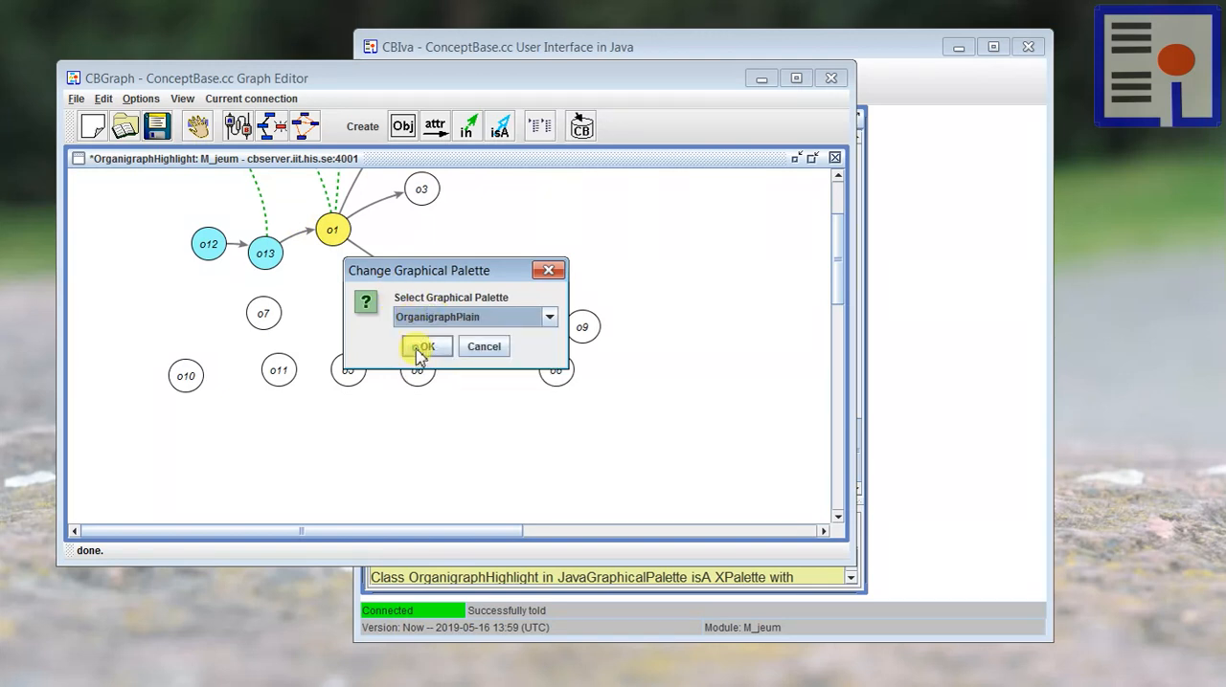
# Step: Change the graph's graphical palette back to OrganigraphHighlight so the added units are redrawn with it
pyautogui.click(269, 101)
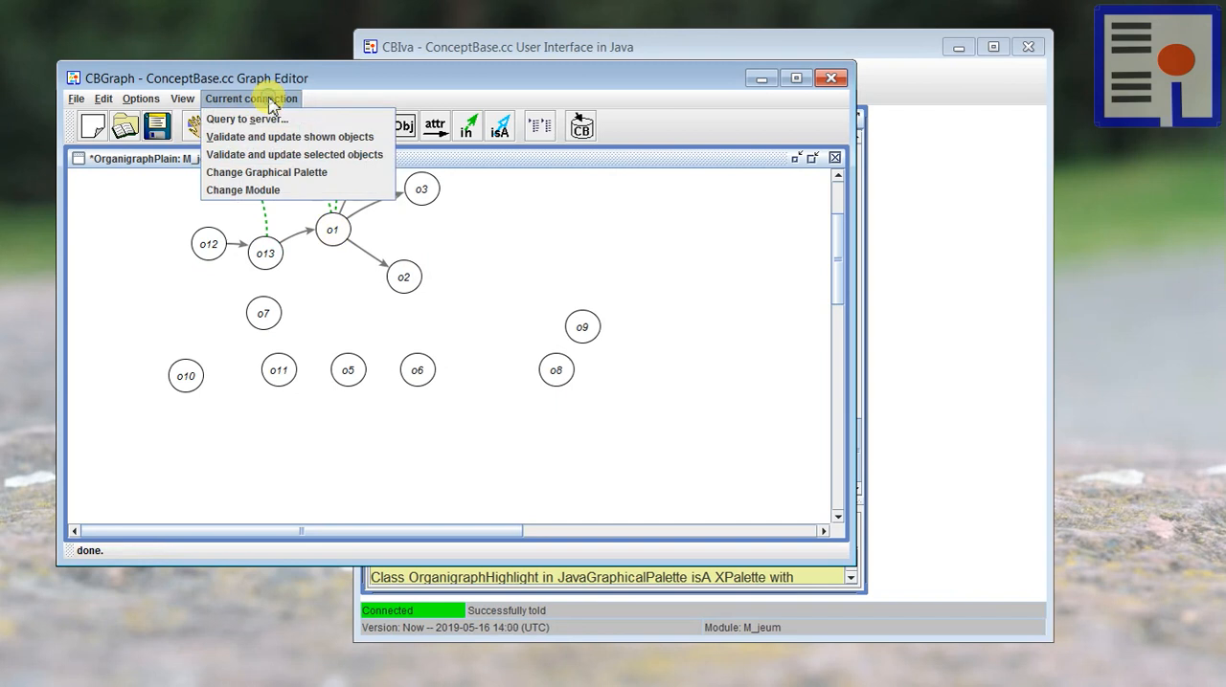
pyautogui.click(278, 172)
pyautogui.click(450, 323)
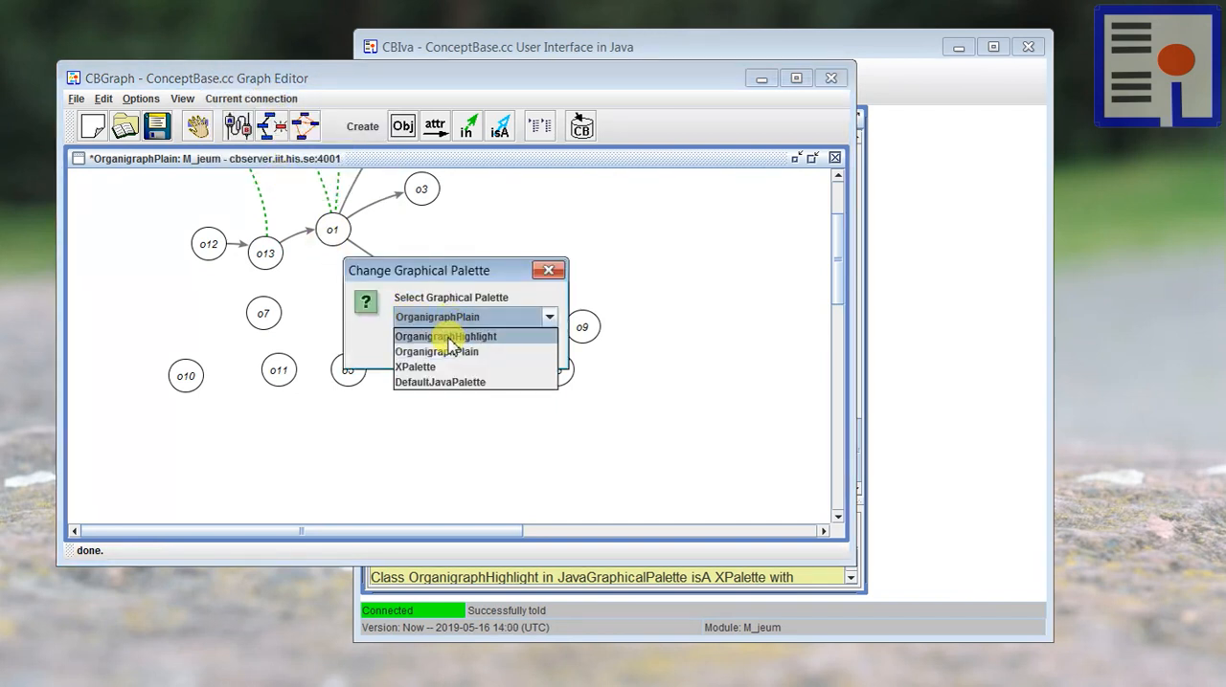
pyautogui.click(446, 336)
pyautogui.click(426, 350)
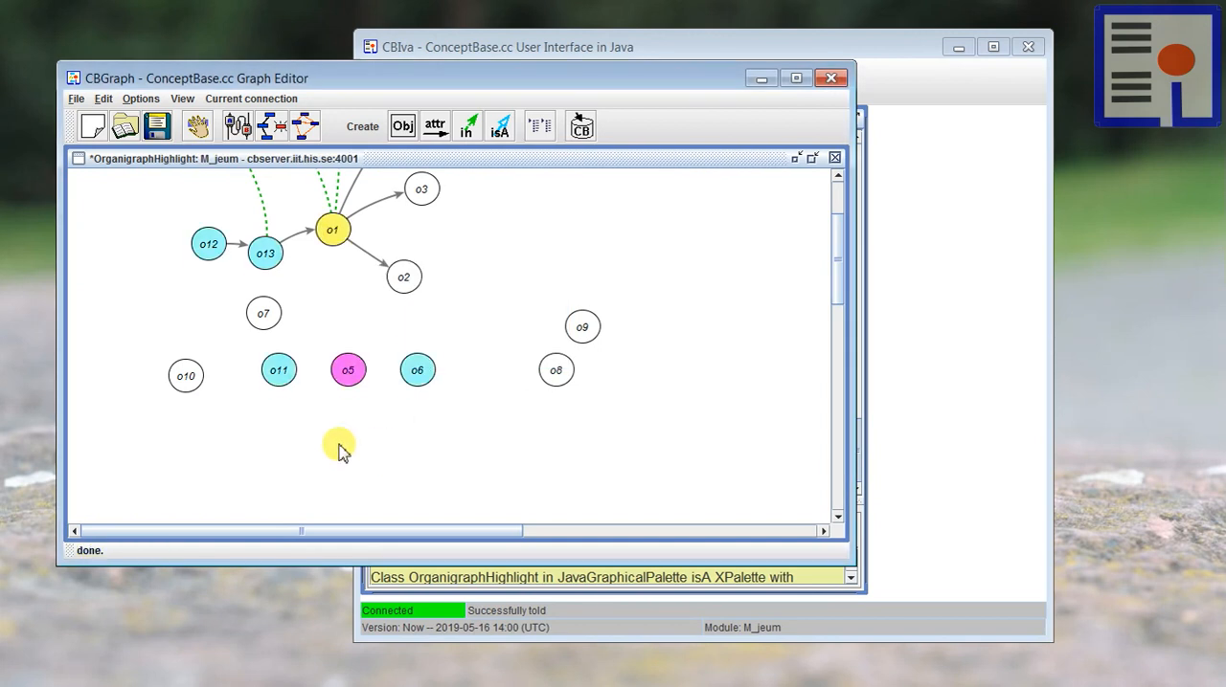
# Step: Move unit o5 out of the row of added units to a free spot below and left of o12
pyautogui.scroll(3, 340, 450)
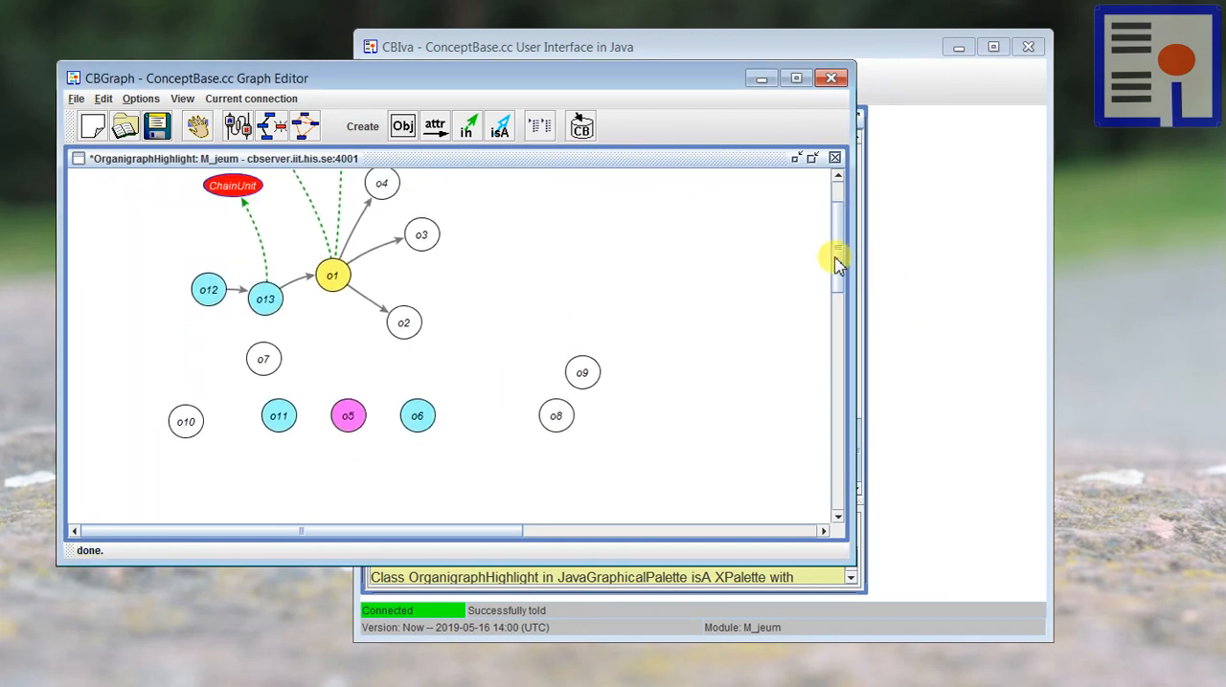
pyautogui.moveTo(835, 258)
pyautogui.mouseDown()
pyautogui.moveTo(827, 212)
pyautogui.moveTo(828, 239)
pyautogui.mouseUp()
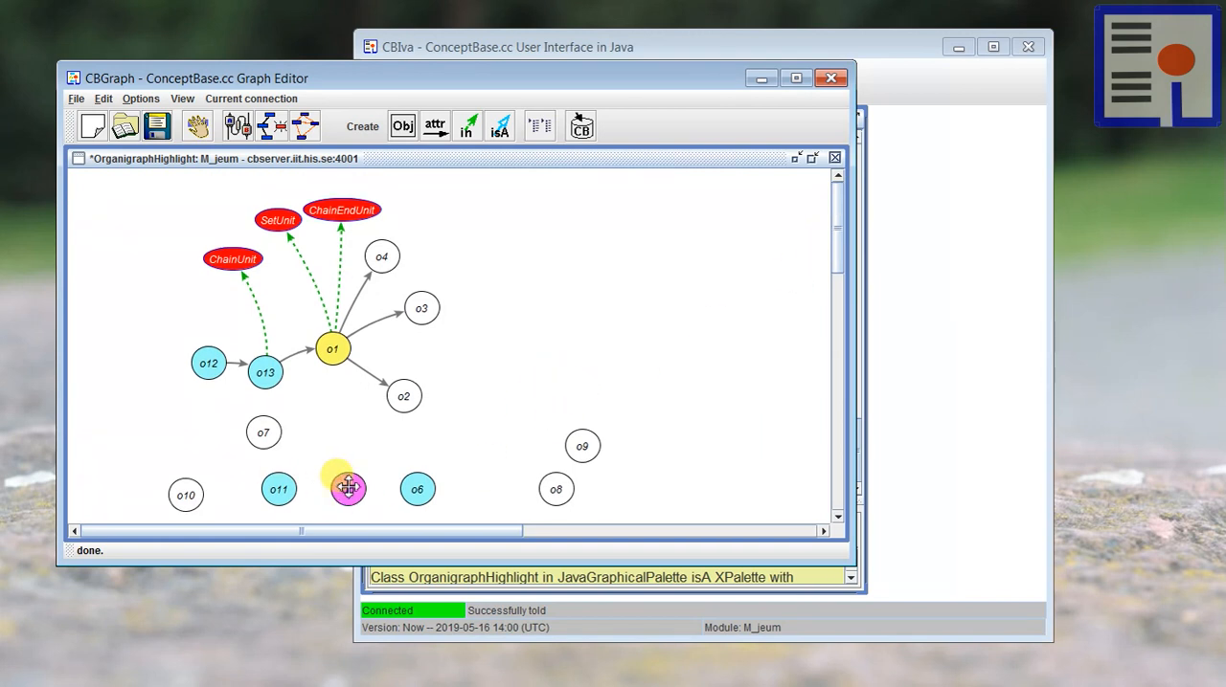
pyautogui.moveTo(348, 489); pyautogui.dragTo(155, 419)
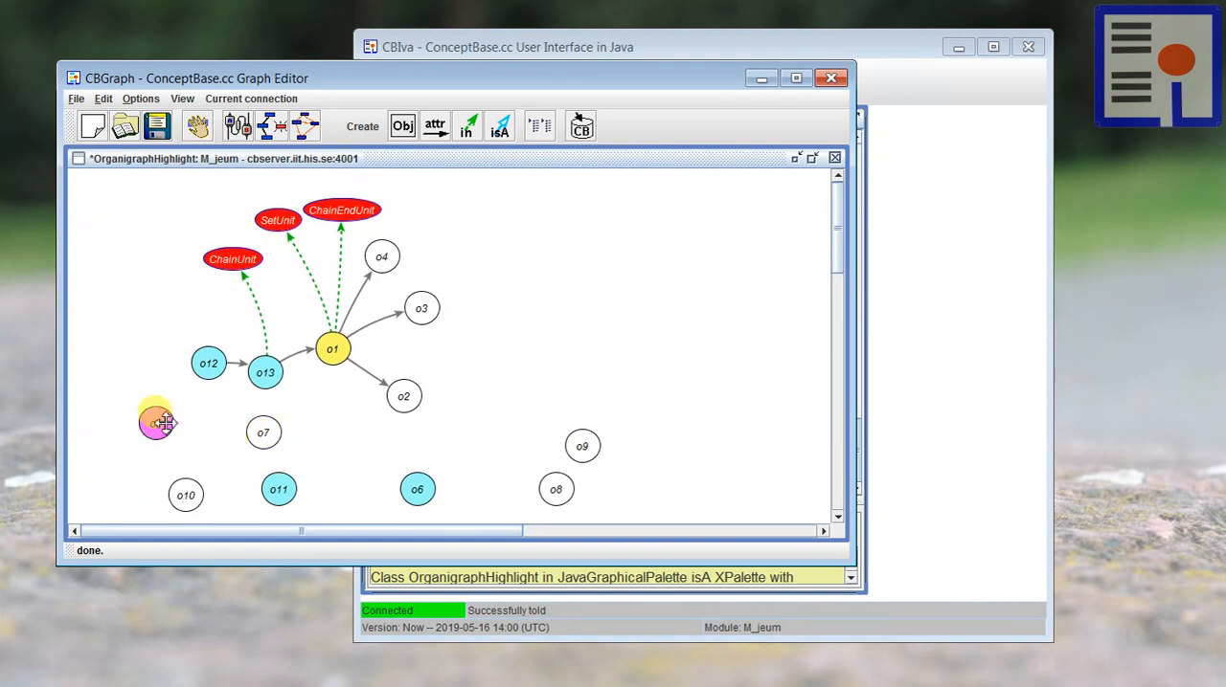
pyautogui.rightClick(158, 422)
pyautogui.moveTo(213, 509)
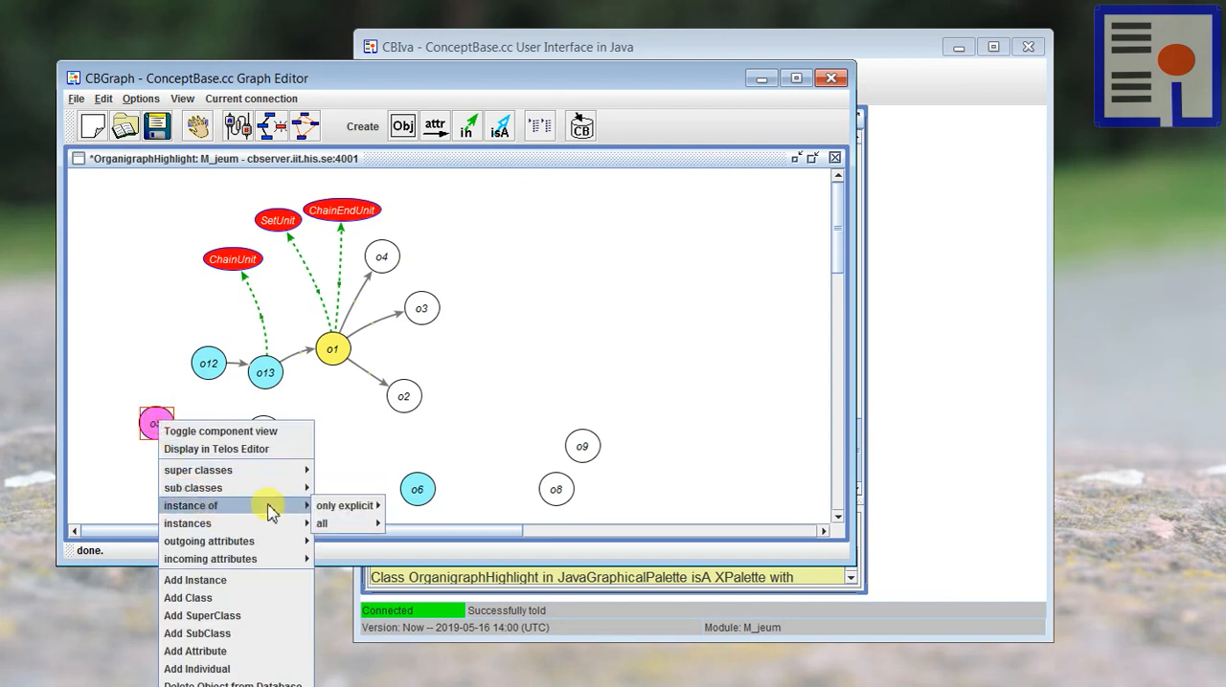
pyautogui.click(342, 517)
pyautogui.rightClick(152, 425)
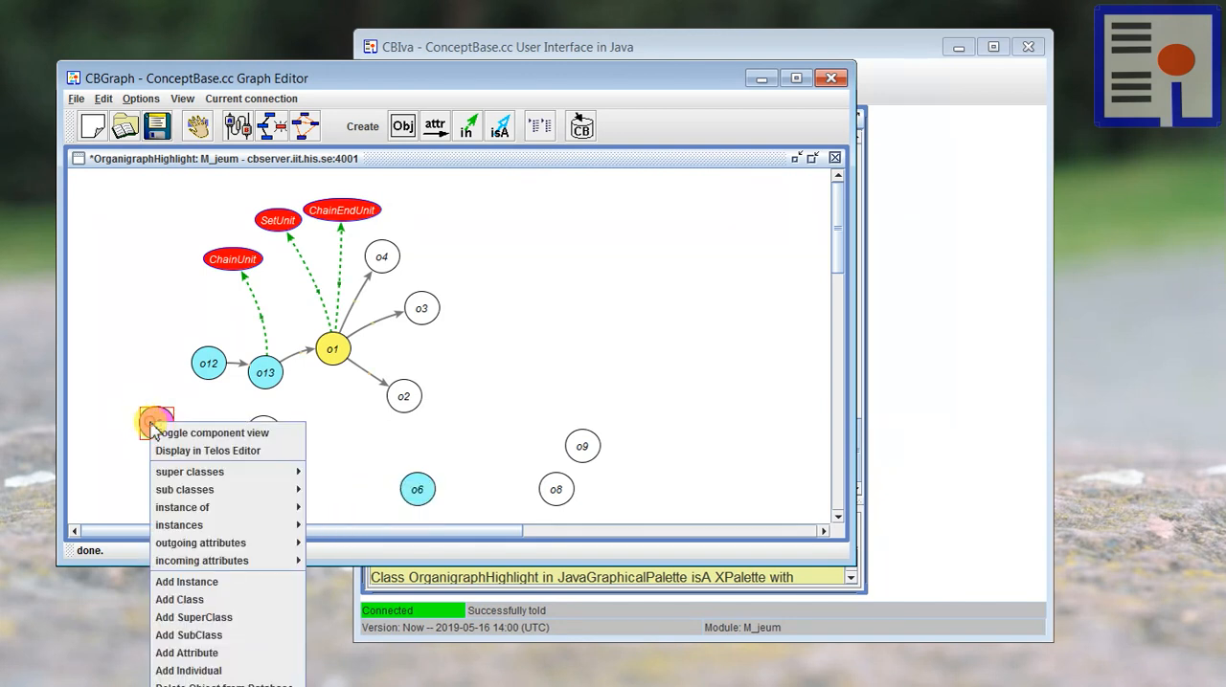
pyautogui.moveTo(195, 526)
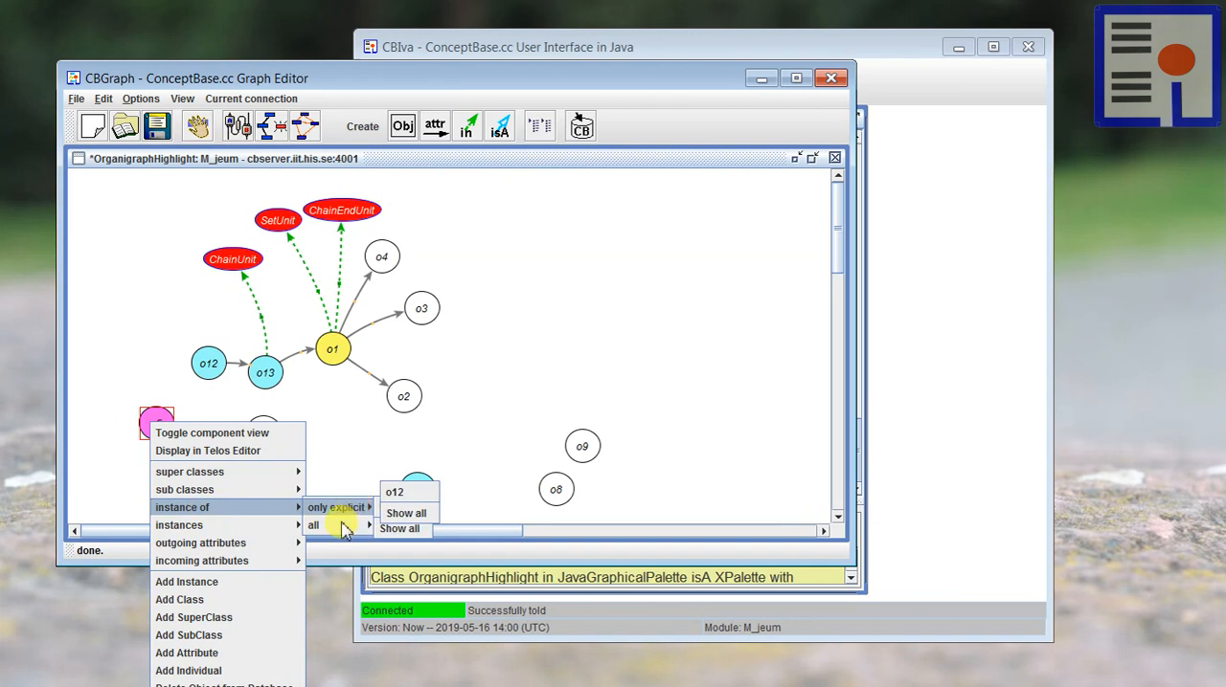
pyautogui.moveTo(342, 506)
pyautogui.click(398, 509)
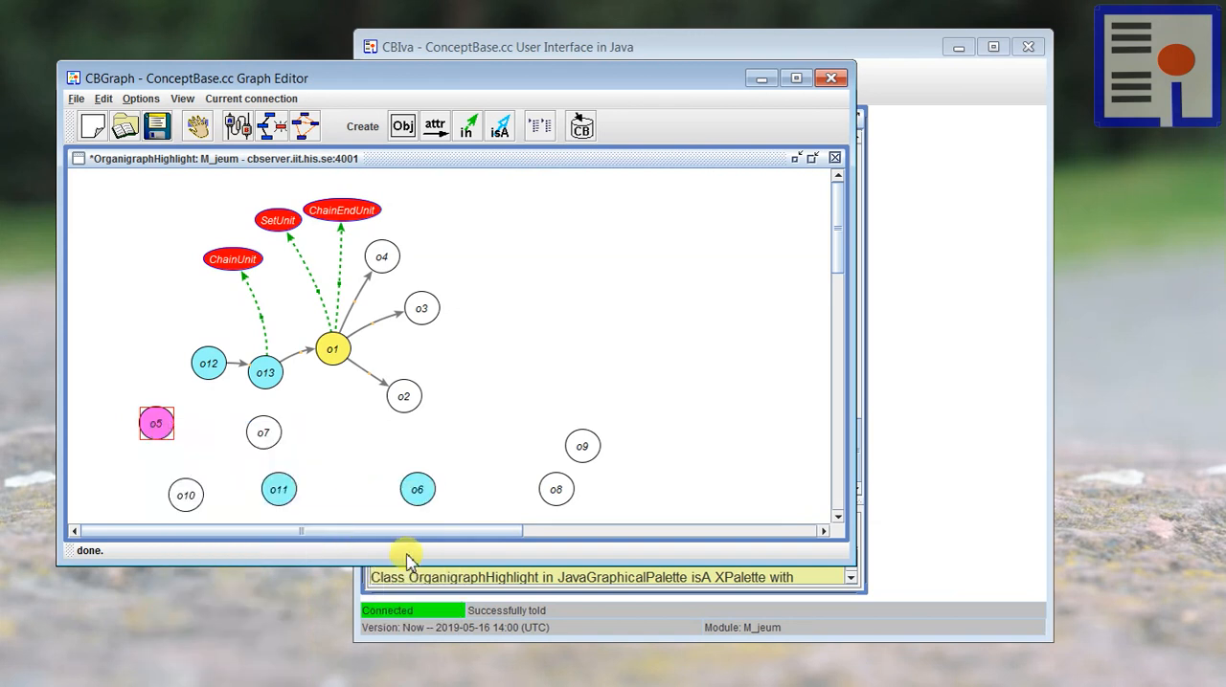
# Step: Show HubUnit from all classes of unit o5, place it above o5 left of ChainUnit, and nudge o5 beneath it
pyautogui.rightClick(153, 421)
pyautogui.moveTo(196, 522)
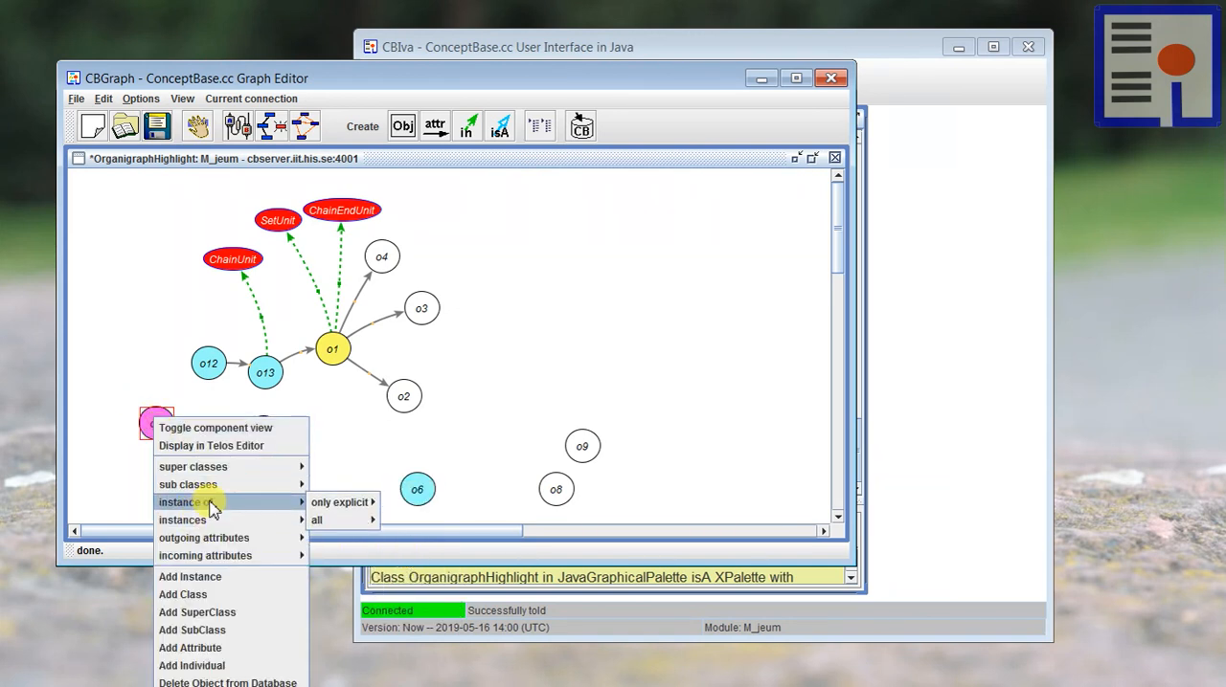
pyautogui.moveTo(323, 522)
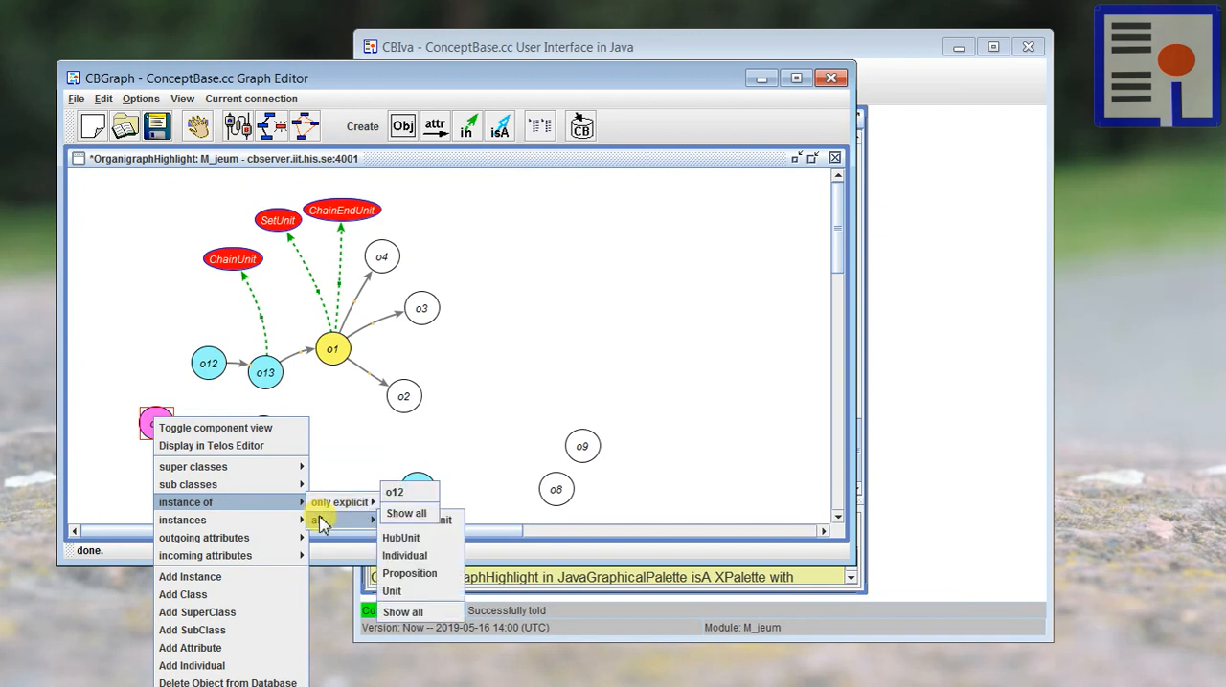
pyautogui.click(400, 538)
pyautogui.moveTo(172, 327); pyautogui.dragTo(146, 241)
pyautogui.moveTo(142, 412); pyautogui.dragTo(143, 419)
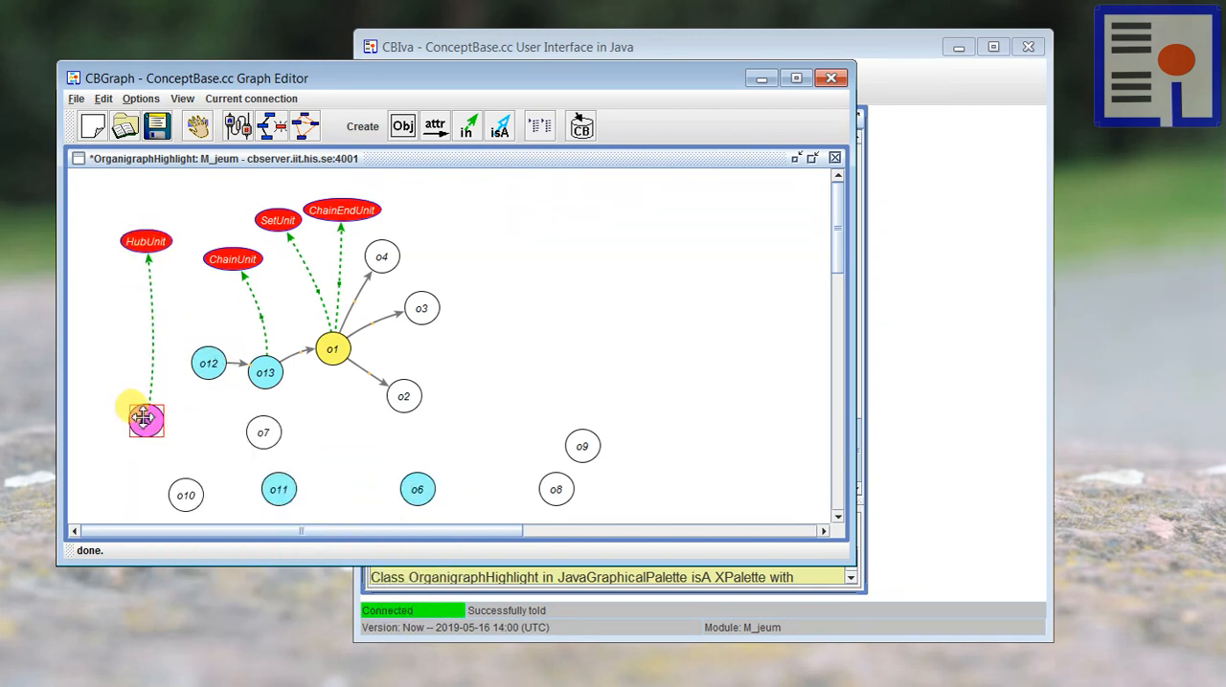
# Step: Show all outgoing pushes links of unit o5, including derived ones, and move o7 farther from o5 to separate the links
pyautogui.rightClick(143, 420)
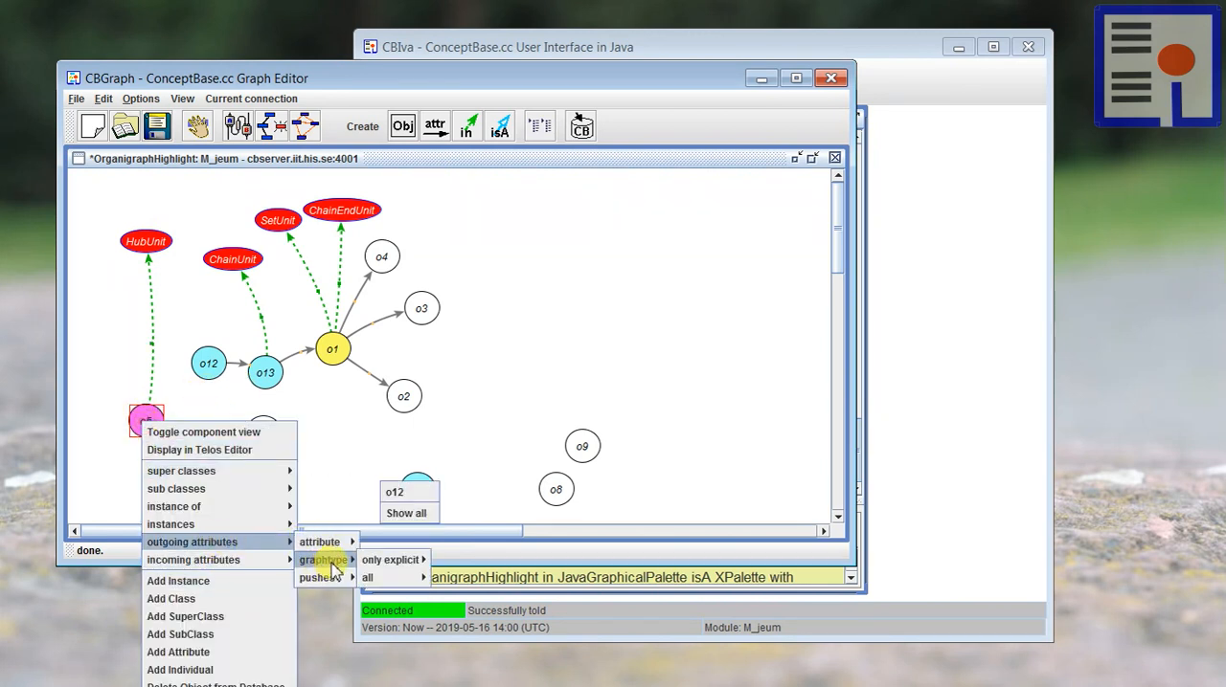
pyautogui.moveTo(351, 581)
pyautogui.moveTo(392, 596)
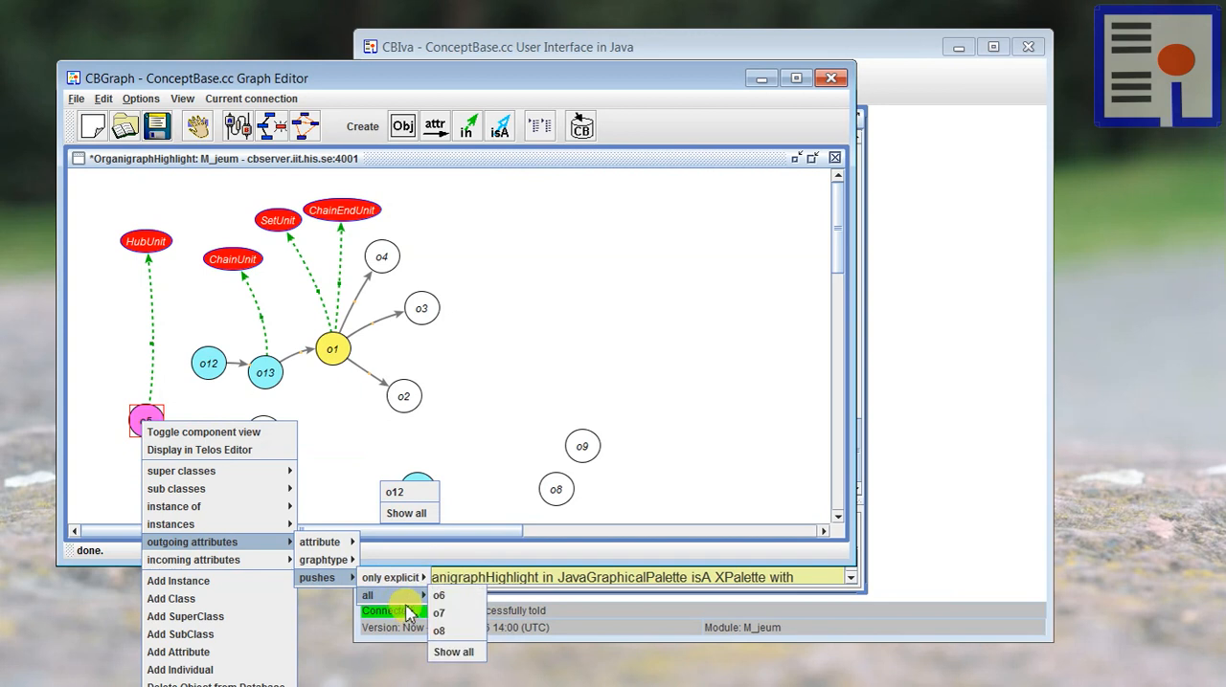
pyautogui.click(458, 652)
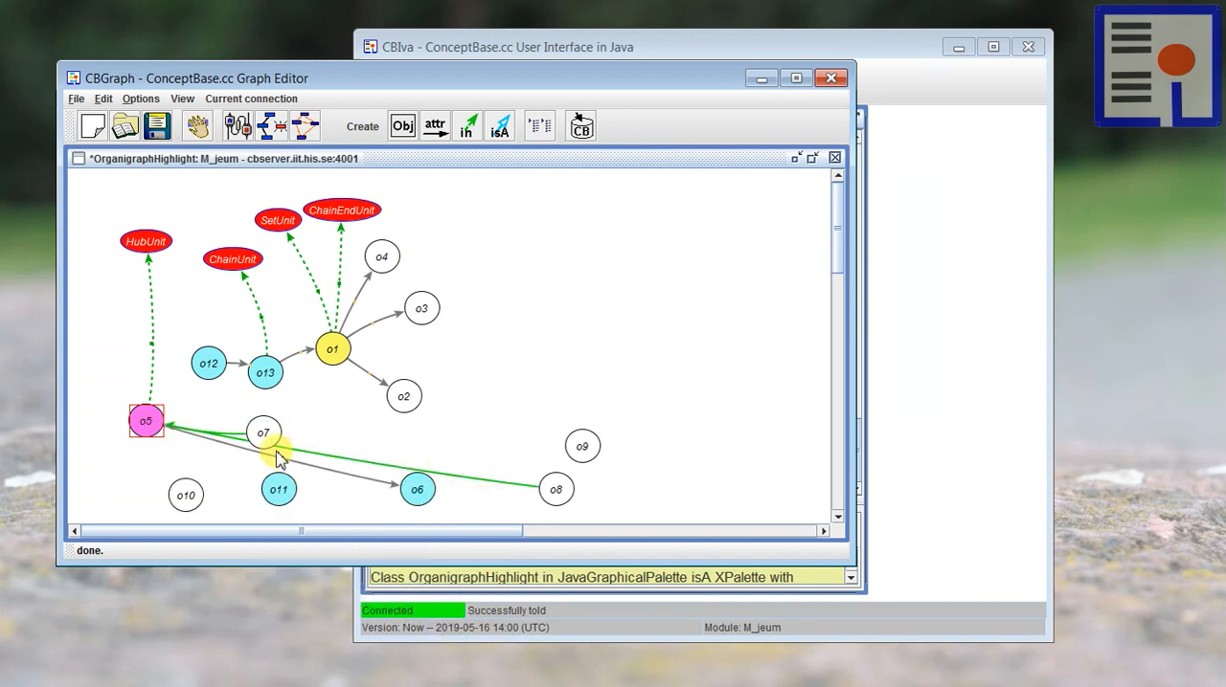
pyautogui.moveTo(268, 433); pyautogui.dragTo(300, 412)
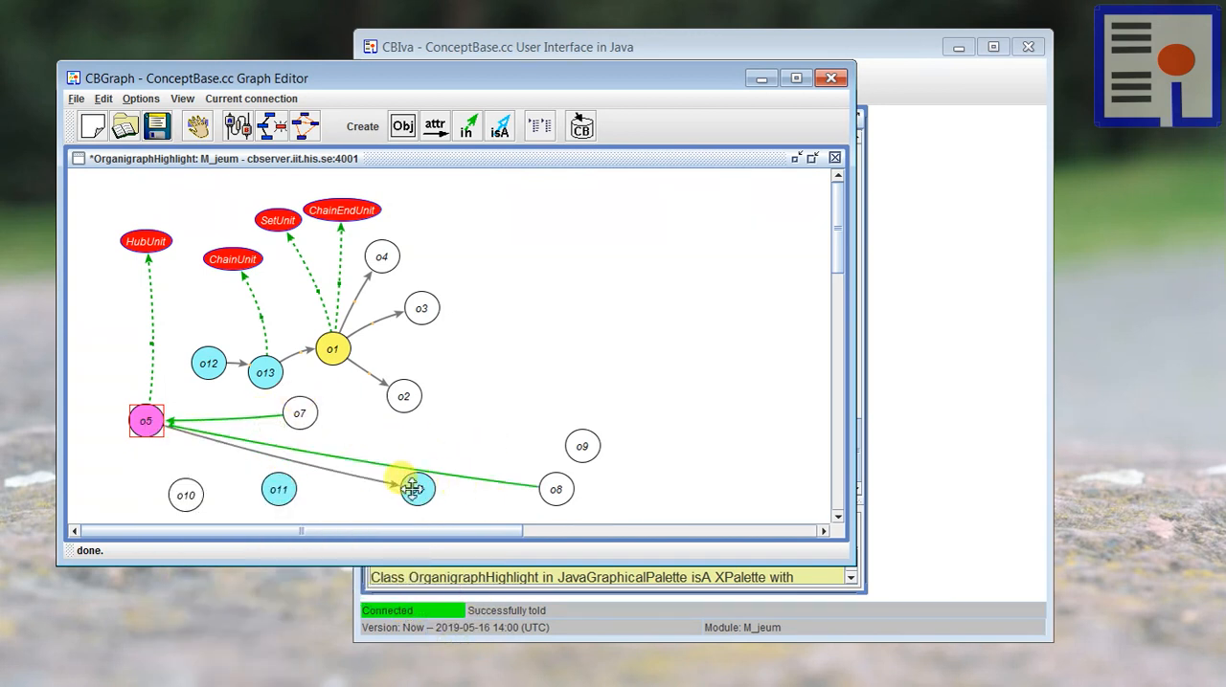
pyautogui.moveTo(151, 414); pyautogui.dragTo(155, 419)
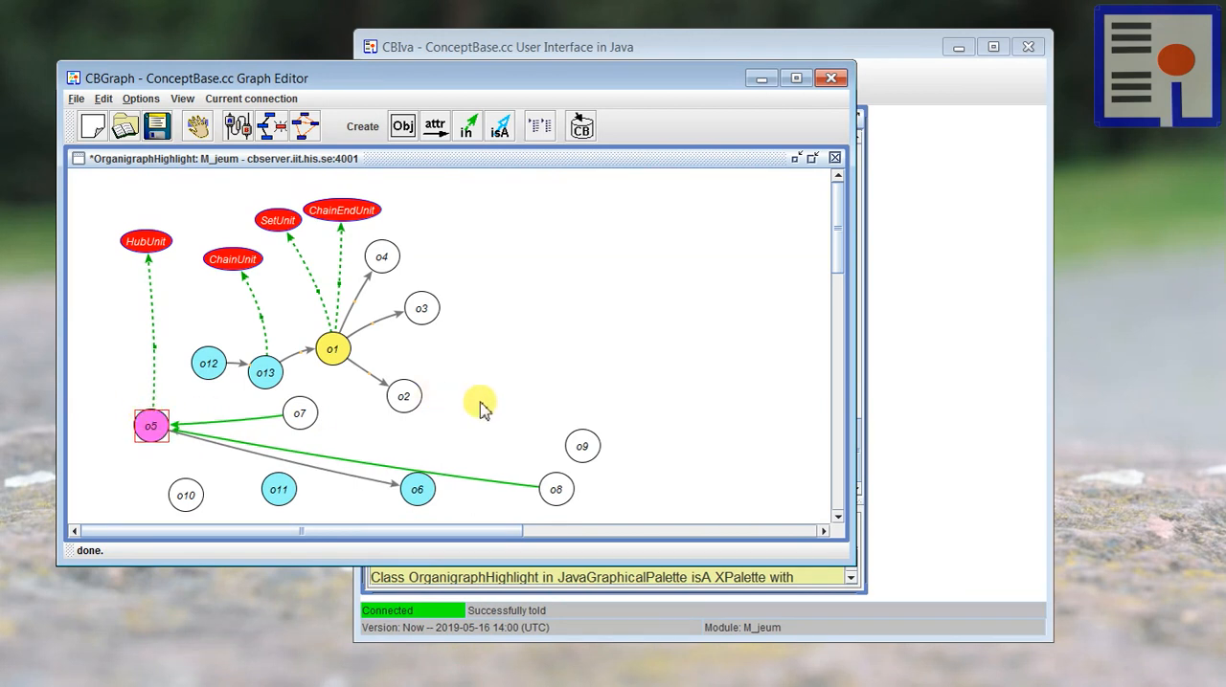
# Step: Change the graph's graphical palette to DefaultJavaPalette
pyautogui.moveTo(241, 76); pyautogui.dragTo(227, 71)
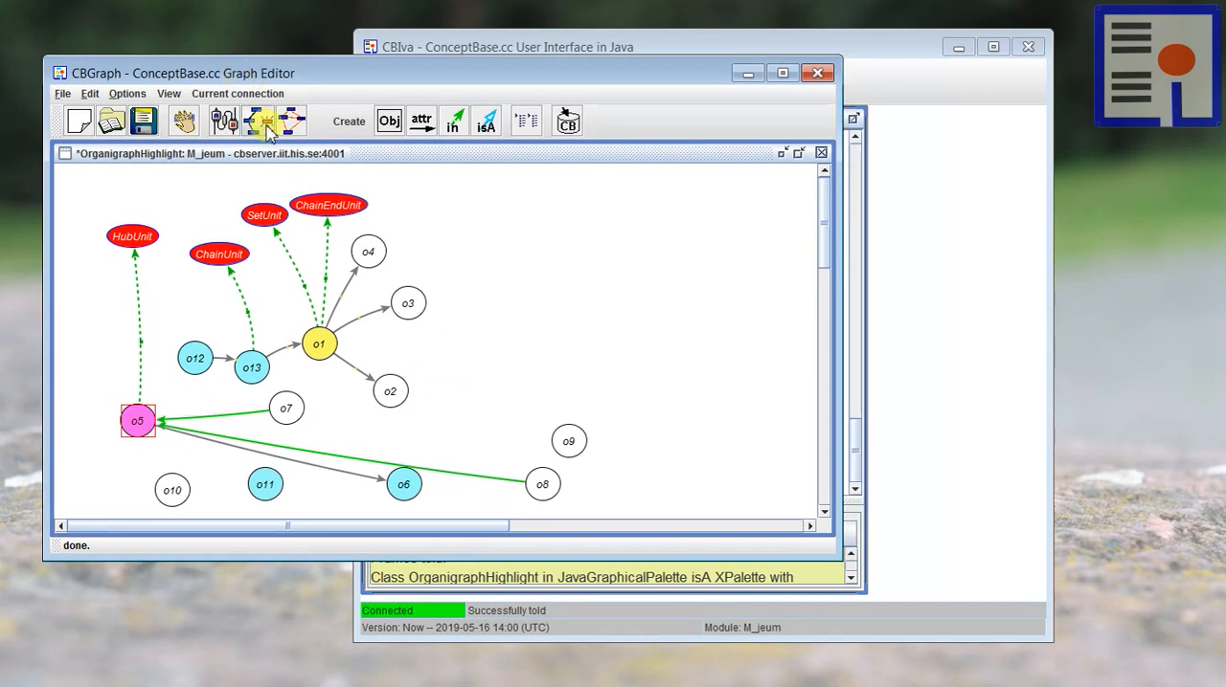
pyautogui.click(239, 93)
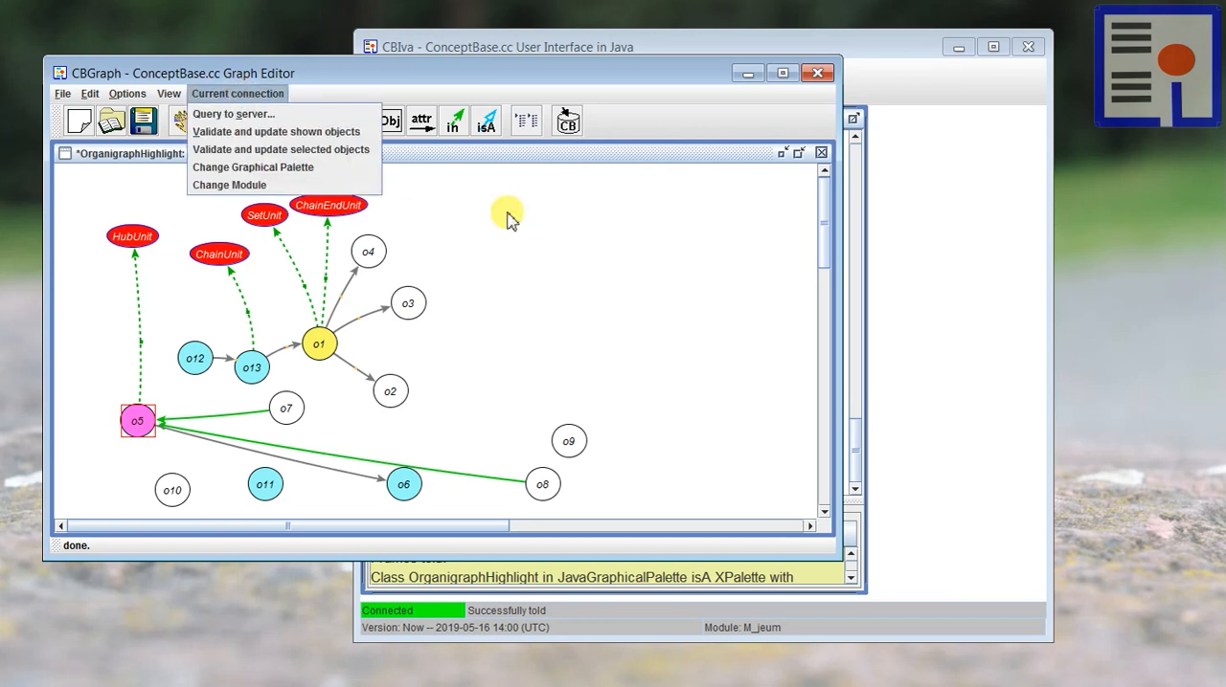
pyautogui.click(556, 235)
pyautogui.click(253, 94)
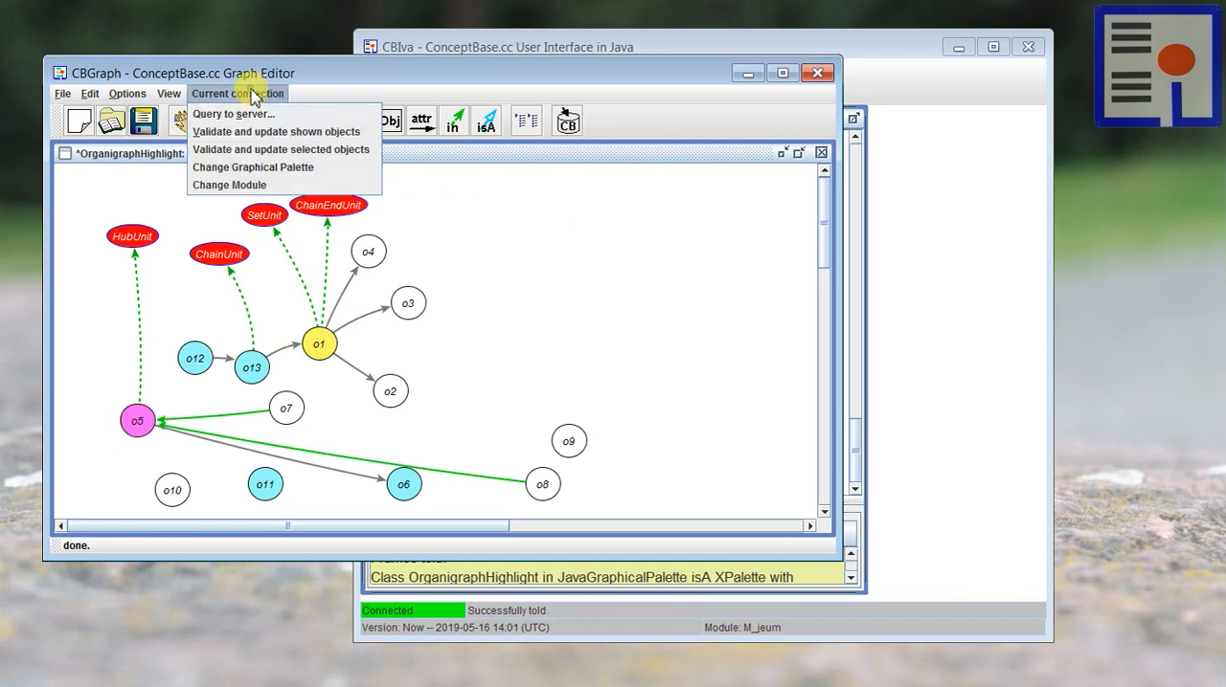
pyautogui.click(266, 168)
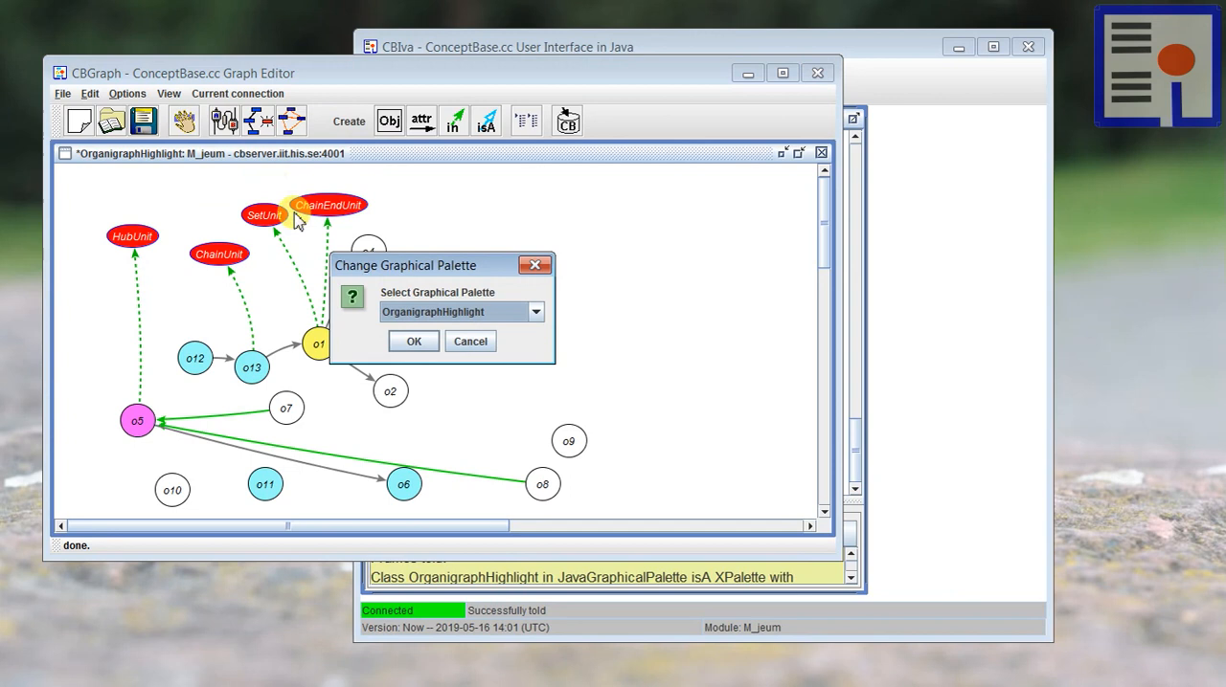
pyautogui.click(418, 312)
pyautogui.click(411, 377)
pyautogui.click(410, 339)
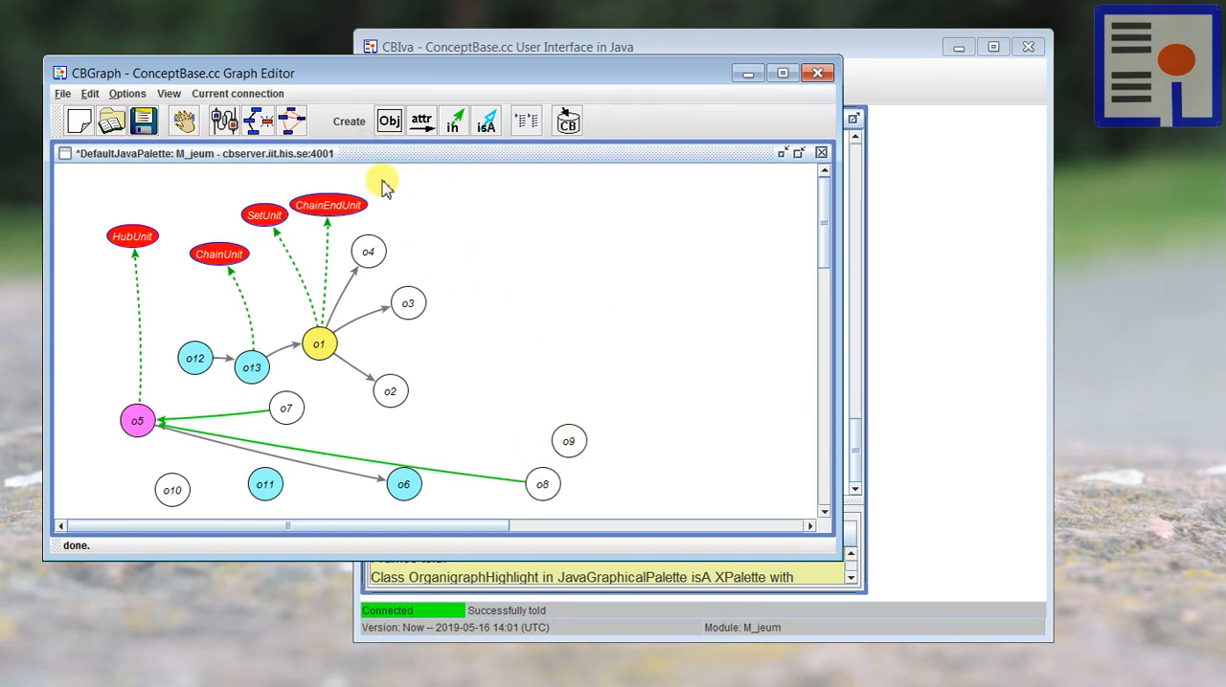
# Step: Shift the graph editor window slightly up and left, and move unit o5 slightly higher in the graph
pyautogui.moveTo(270, 80); pyautogui.dragTo(267, 63)
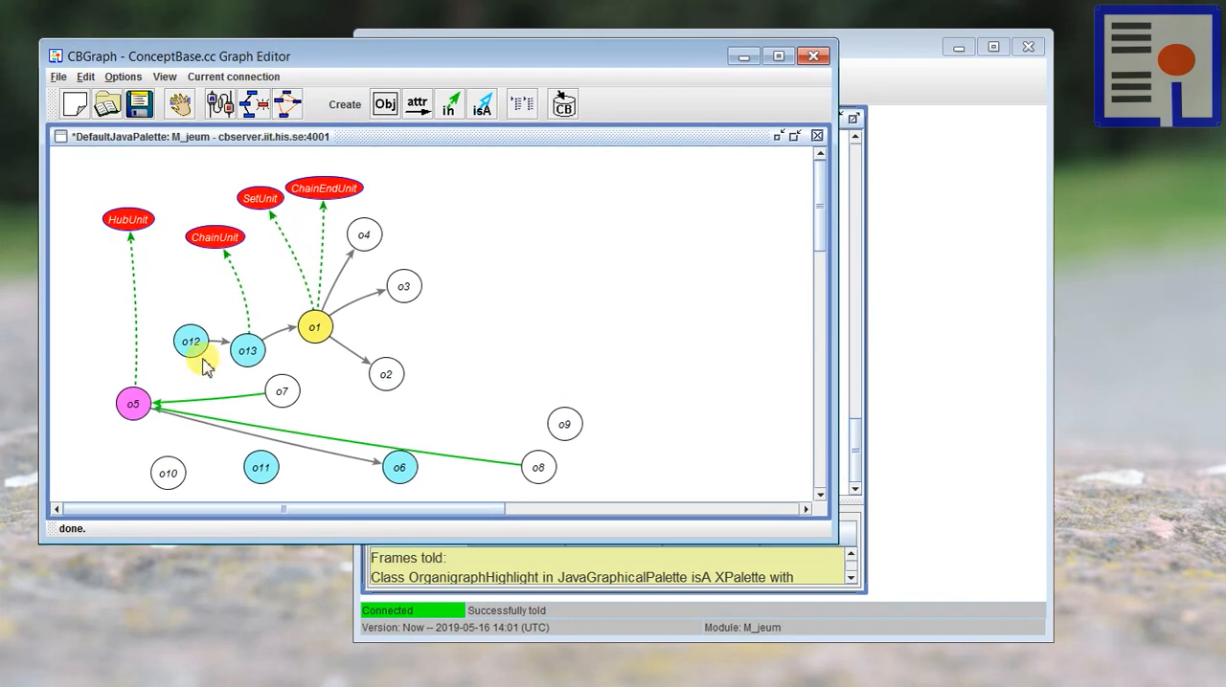
pyautogui.moveTo(126, 397)
pyautogui.mouseDown()
pyautogui.moveTo(114, 396)
pyautogui.moveTo(110, 423)
pyautogui.moveTo(125, 383)
pyautogui.mouseUp()
pyautogui.moveTo(137, 63); pyautogui.dragTo(129, 64)
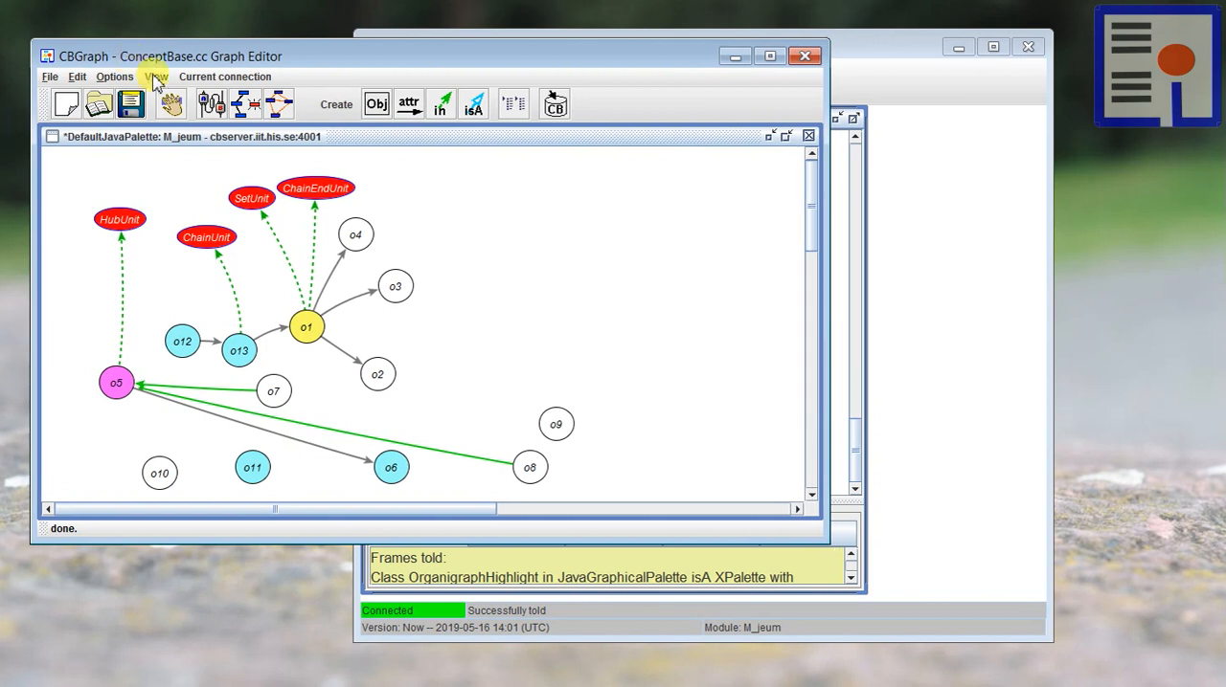